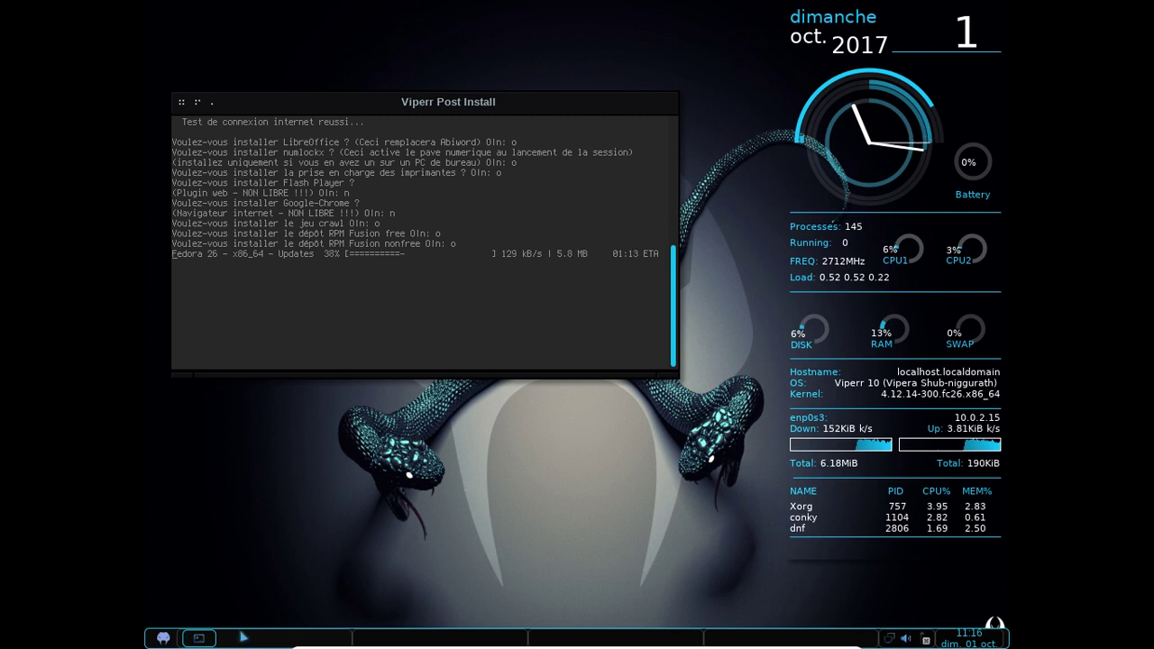
# Step: Minimize the post-install terminal while Fedora 26 updates download
pyautogui.click(198, 638)
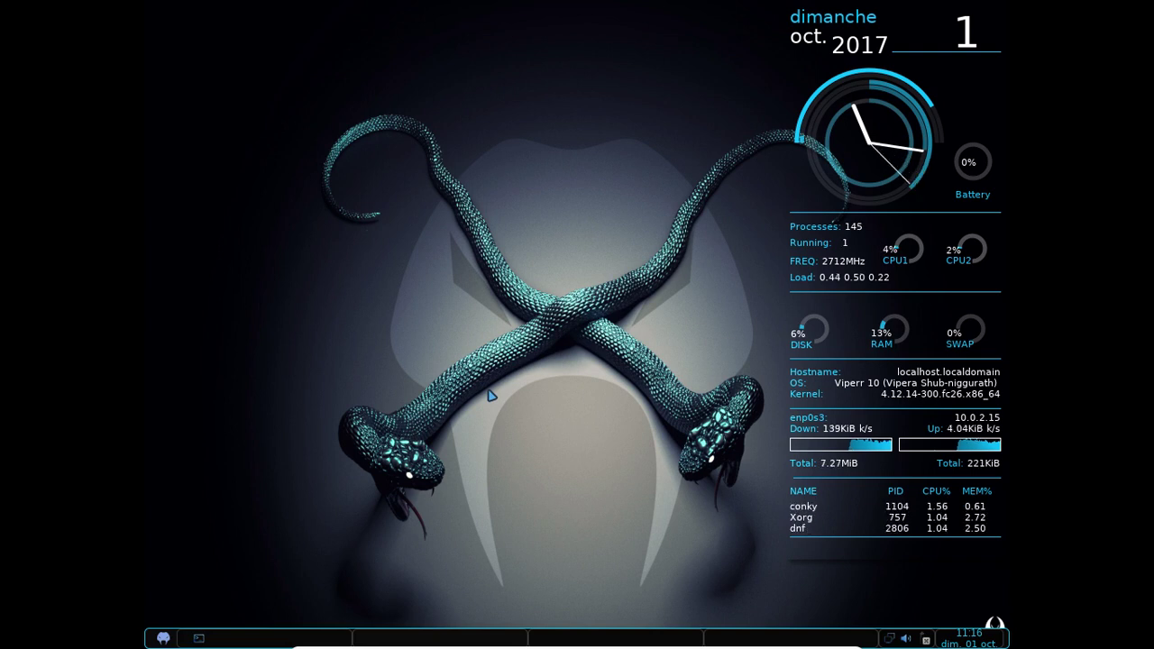
# Step: Raise the system volume from 45 to 99 with the tray volume slider
pyautogui.click(907, 639)
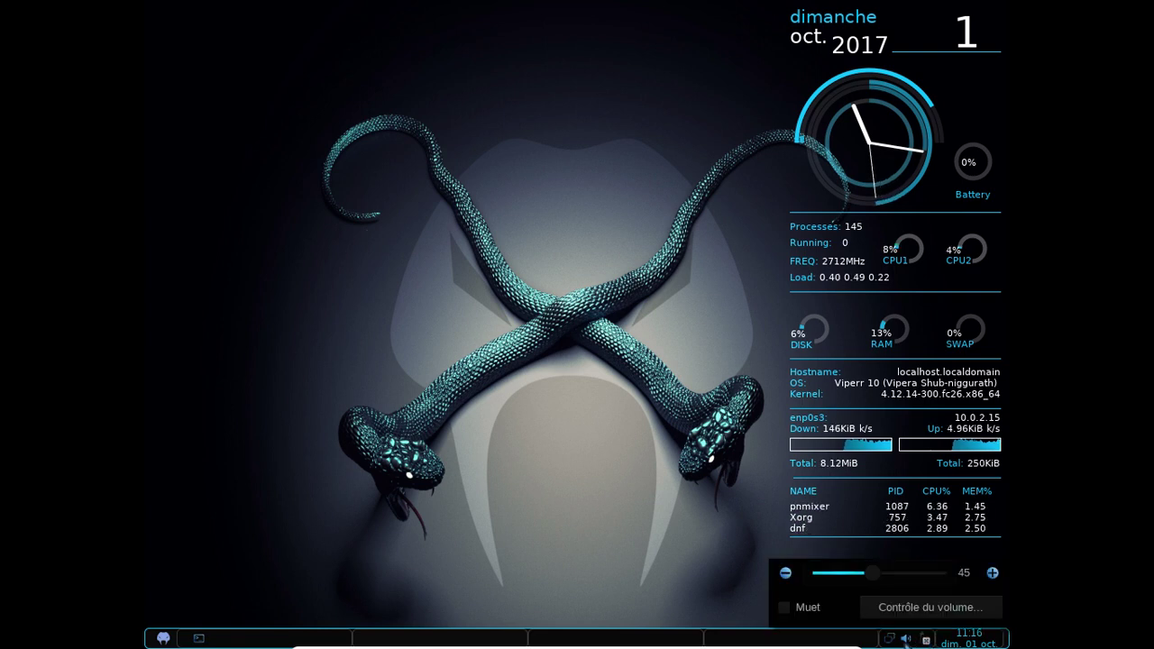
pyautogui.moveTo(876, 574); pyautogui.dragTo(947, 580)
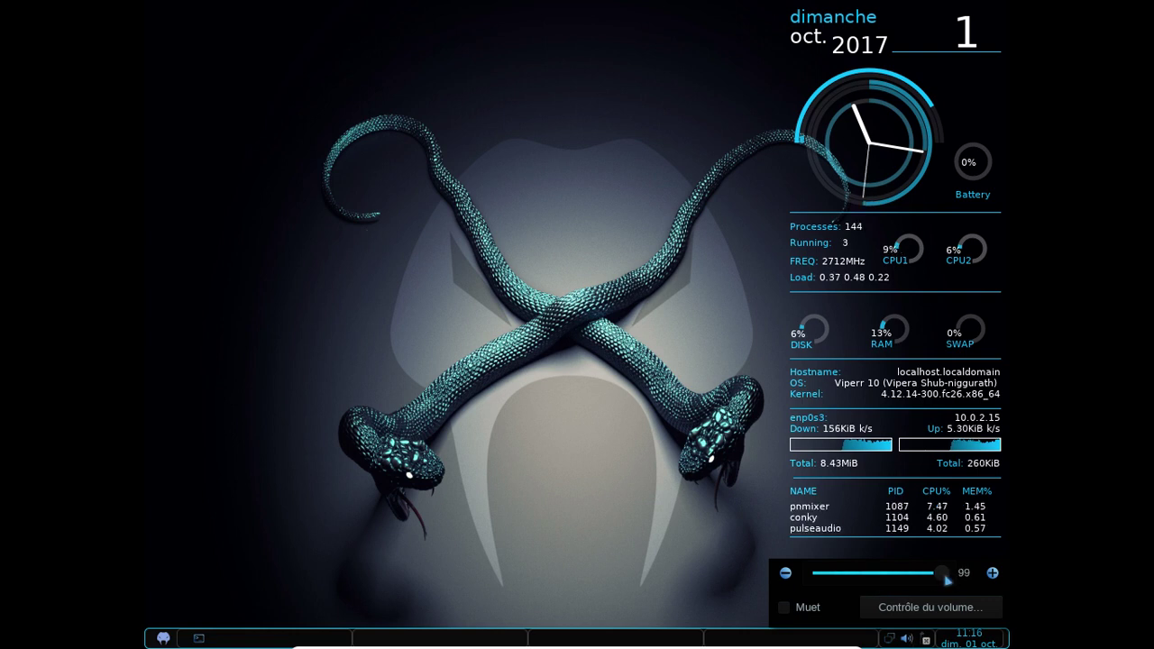
pyautogui.click(724, 567)
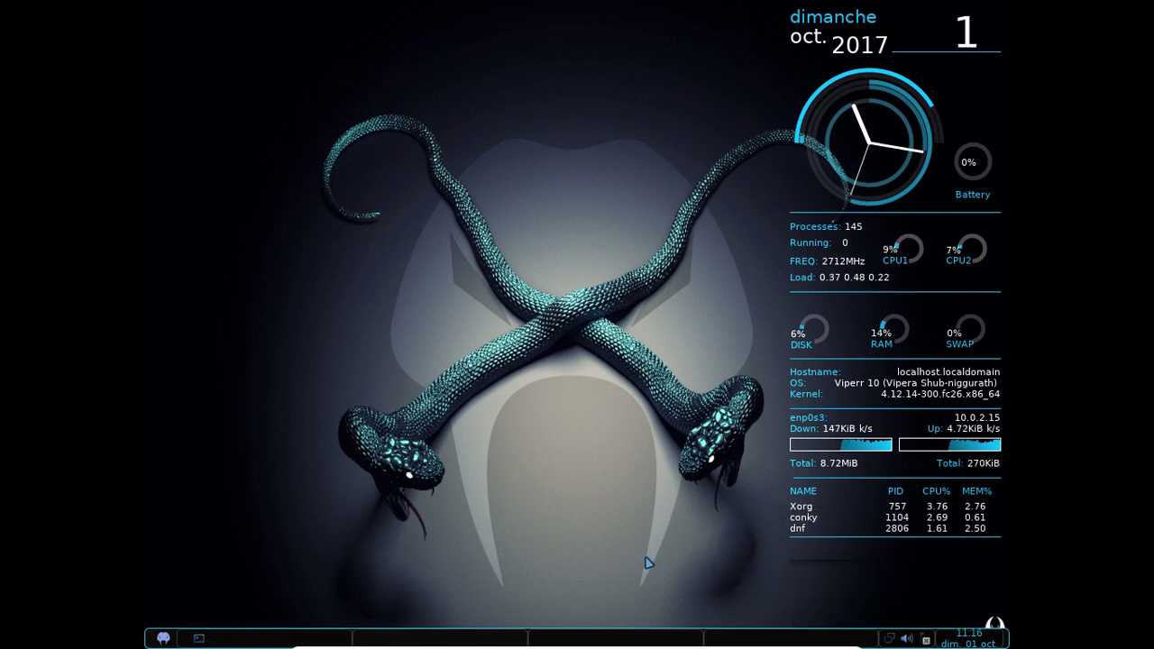
# Step: Open a file manager on the home folder from the desktop root menu's Folder entry
pyautogui.rightClick(301, 67)
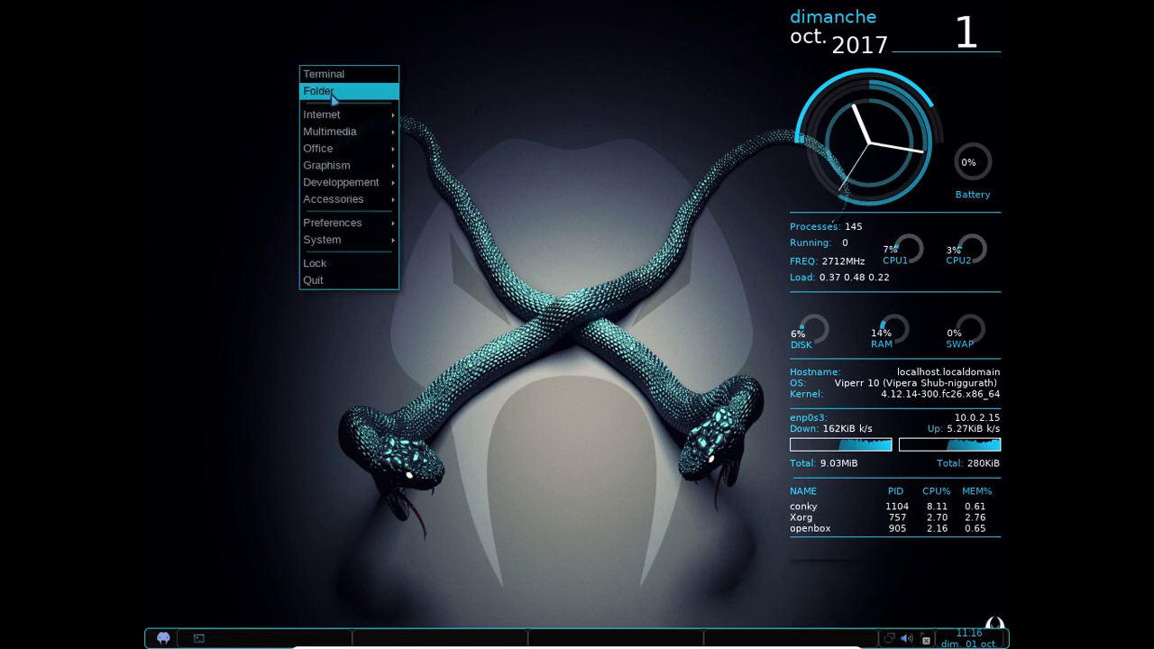
pyautogui.moveTo(342, 117)
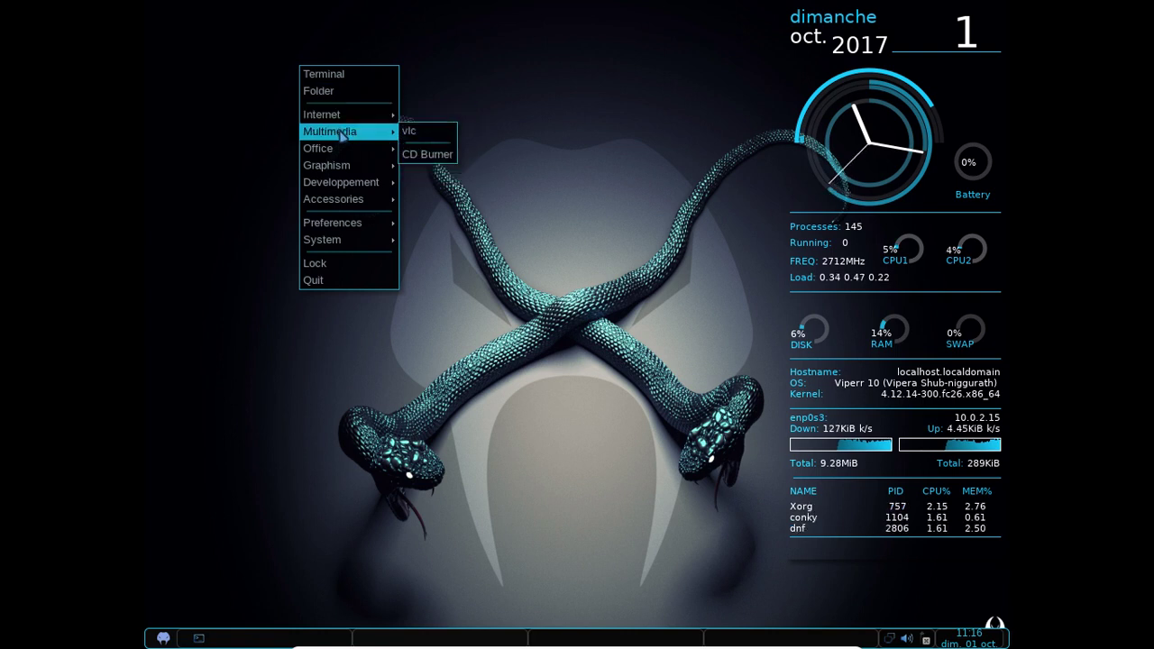
pyautogui.moveTo(344, 155)
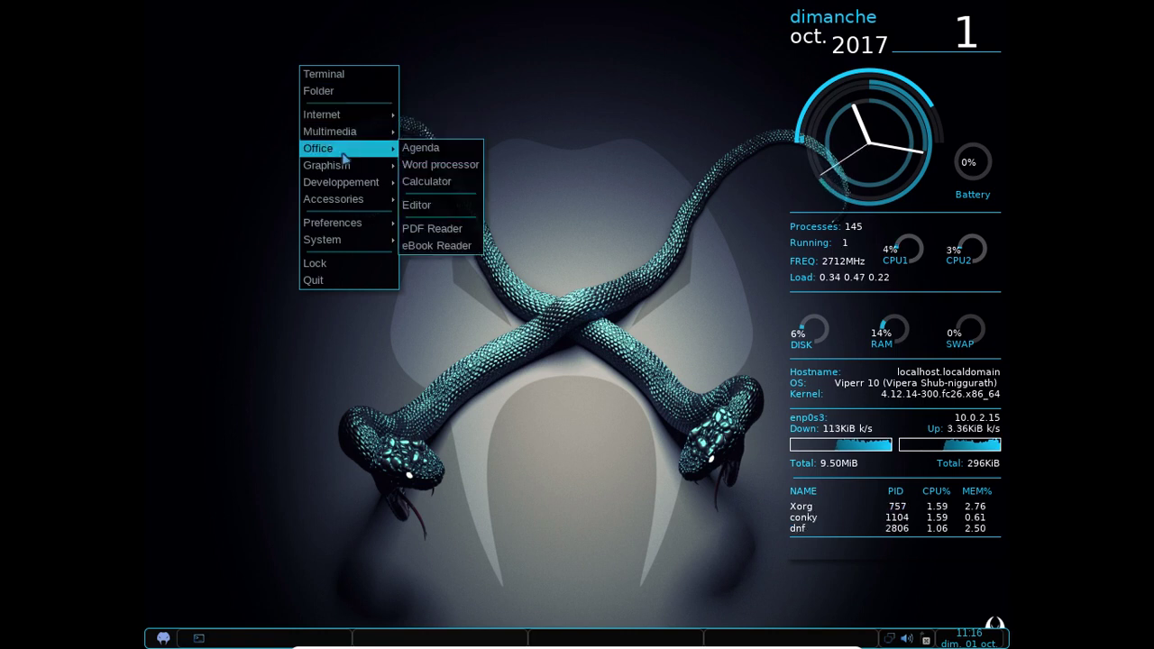
pyautogui.moveTo(344, 204)
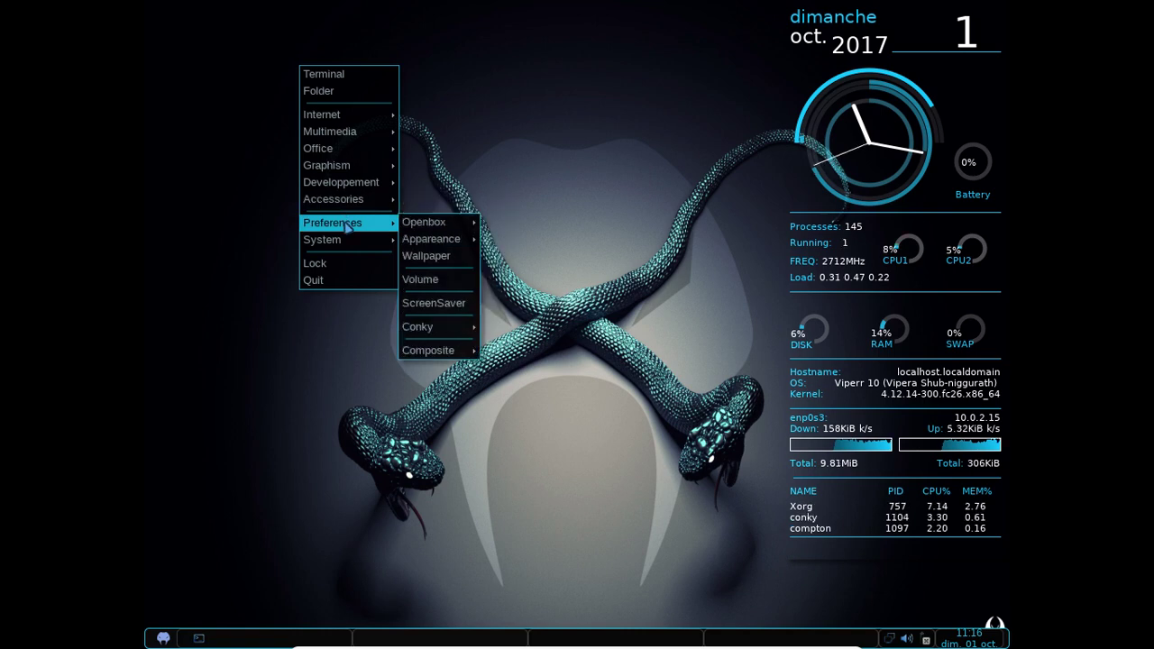
pyautogui.click(356, 90)
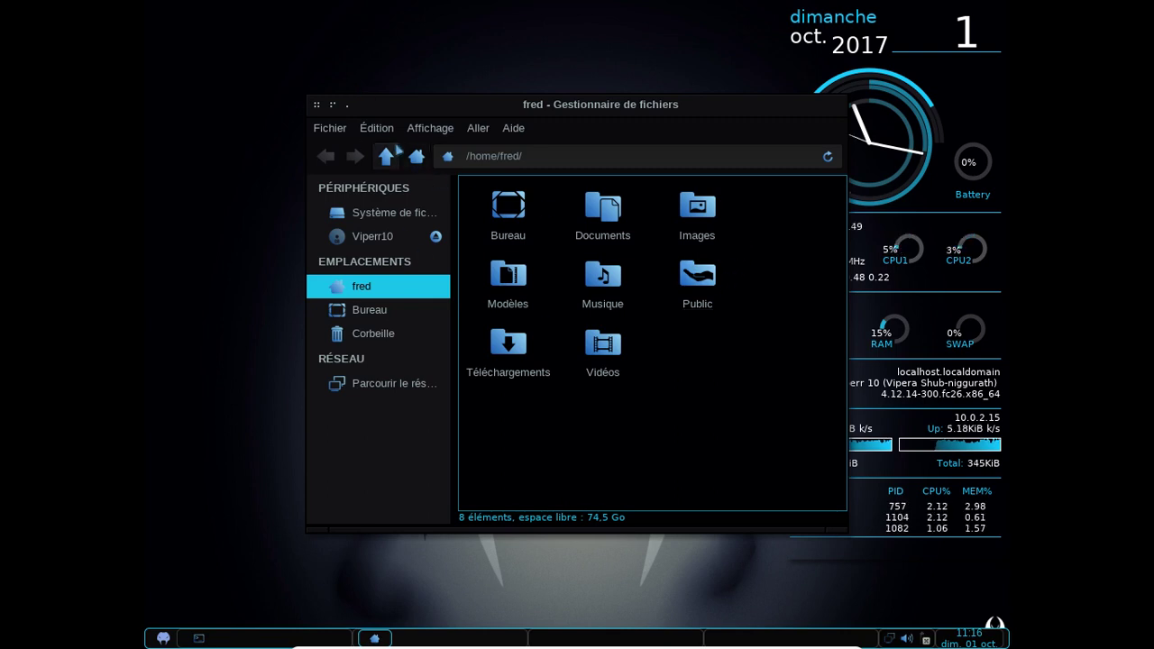
# Step: Set Thunar to 'Double clic pour activer les éléments' under Comportement, then close Thunar
pyautogui.click(377, 128)
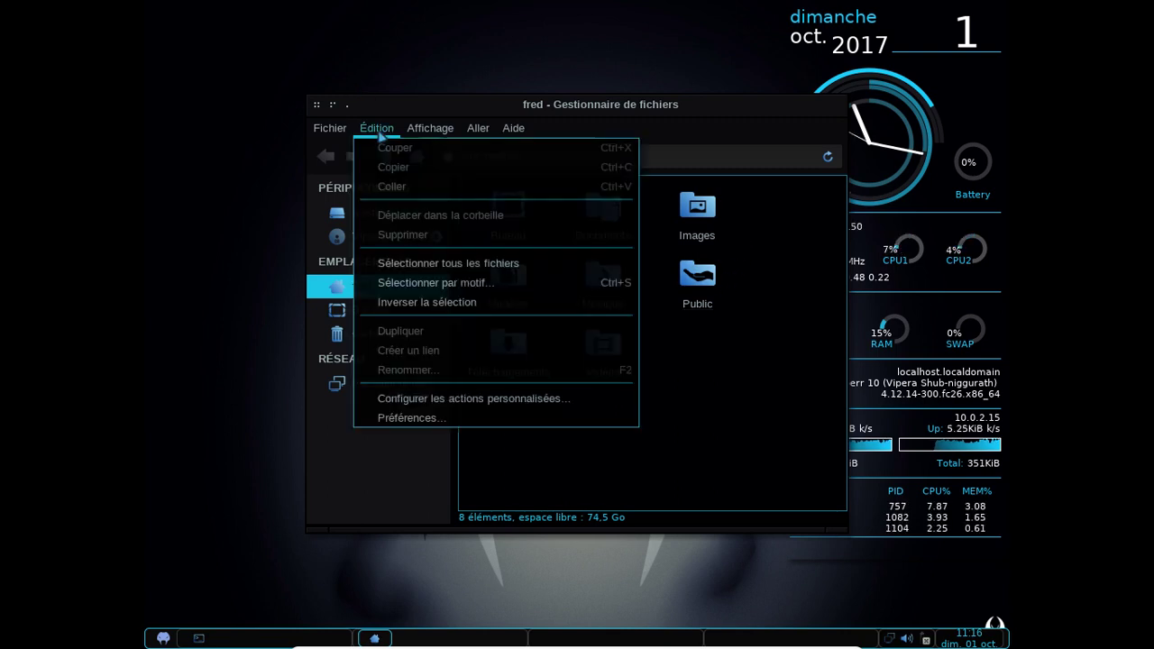
pyautogui.click(445, 420)
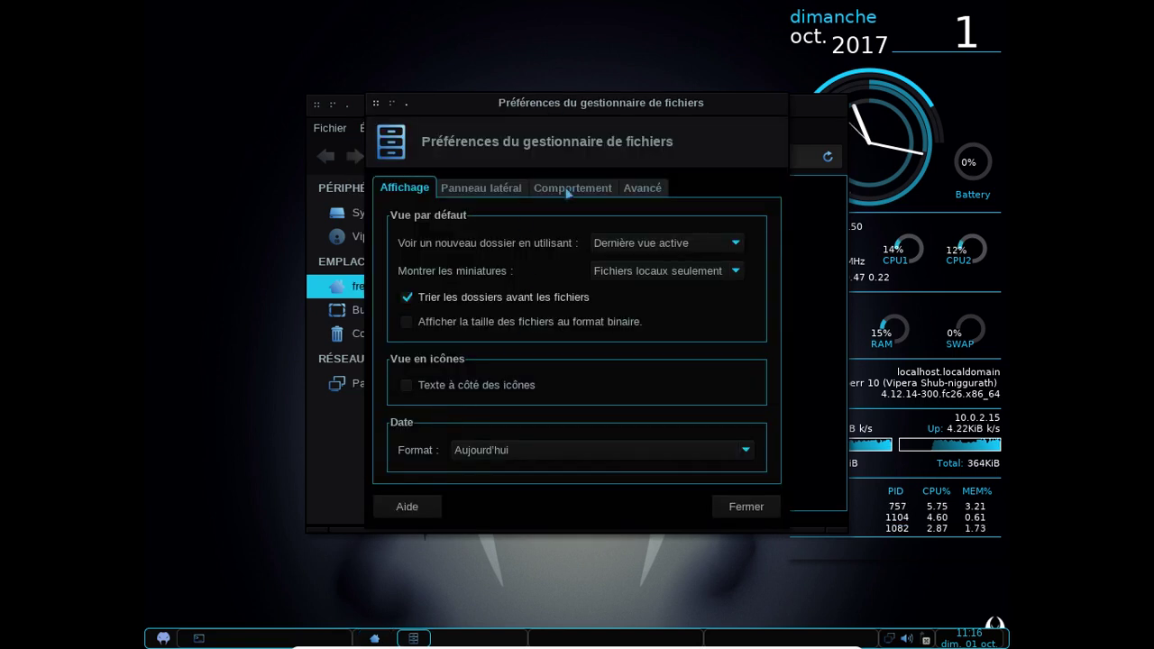
pyautogui.click(569, 191)
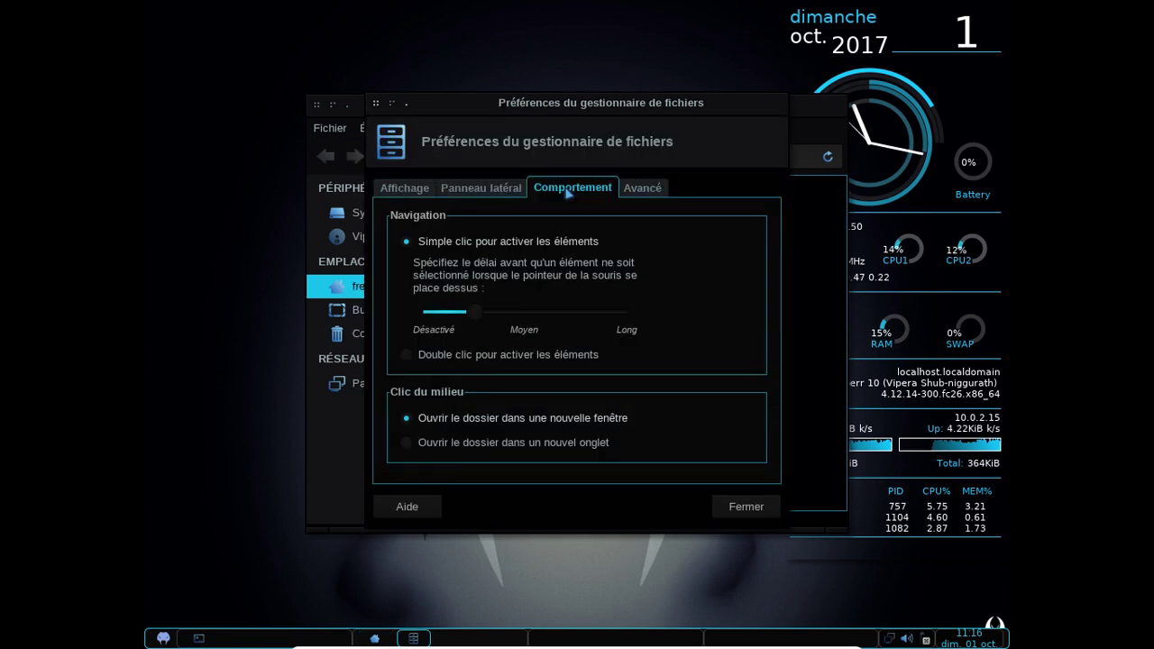
pyautogui.click(408, 356)
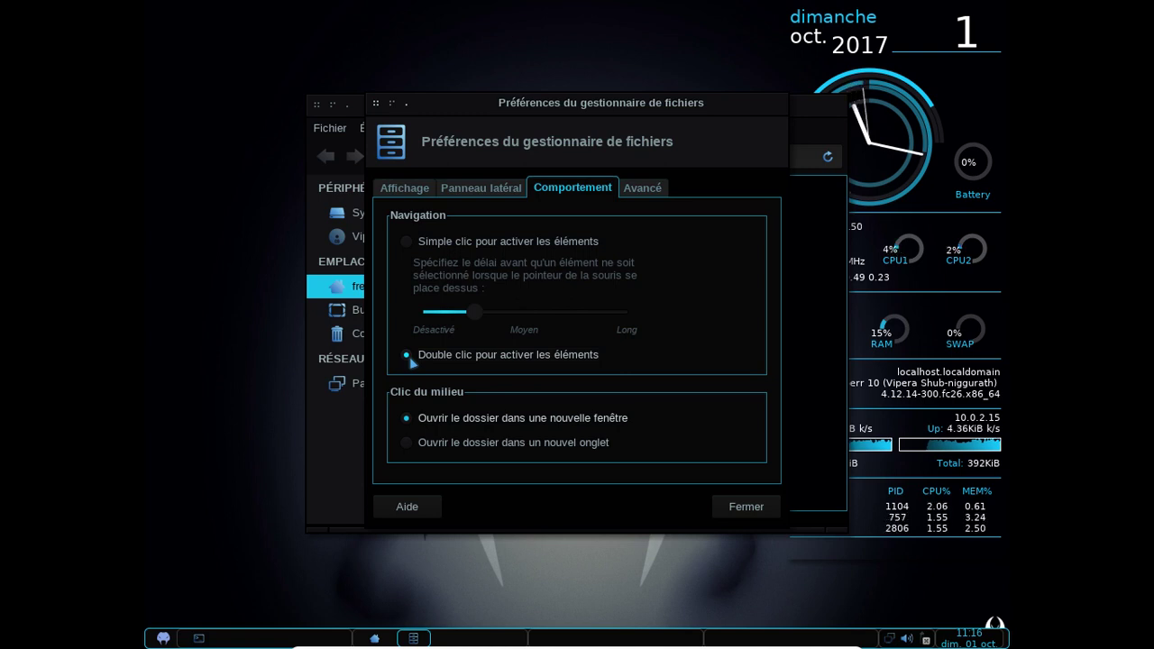
pyautogui.click(727, 508)
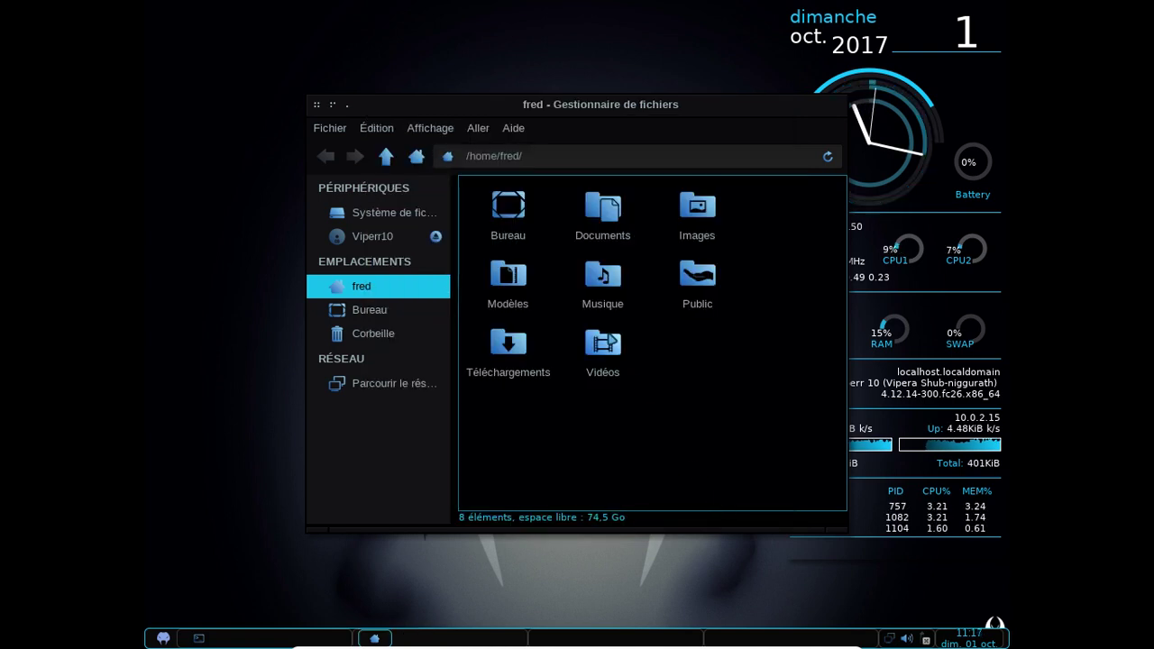
pyautogui.click(320, 108)
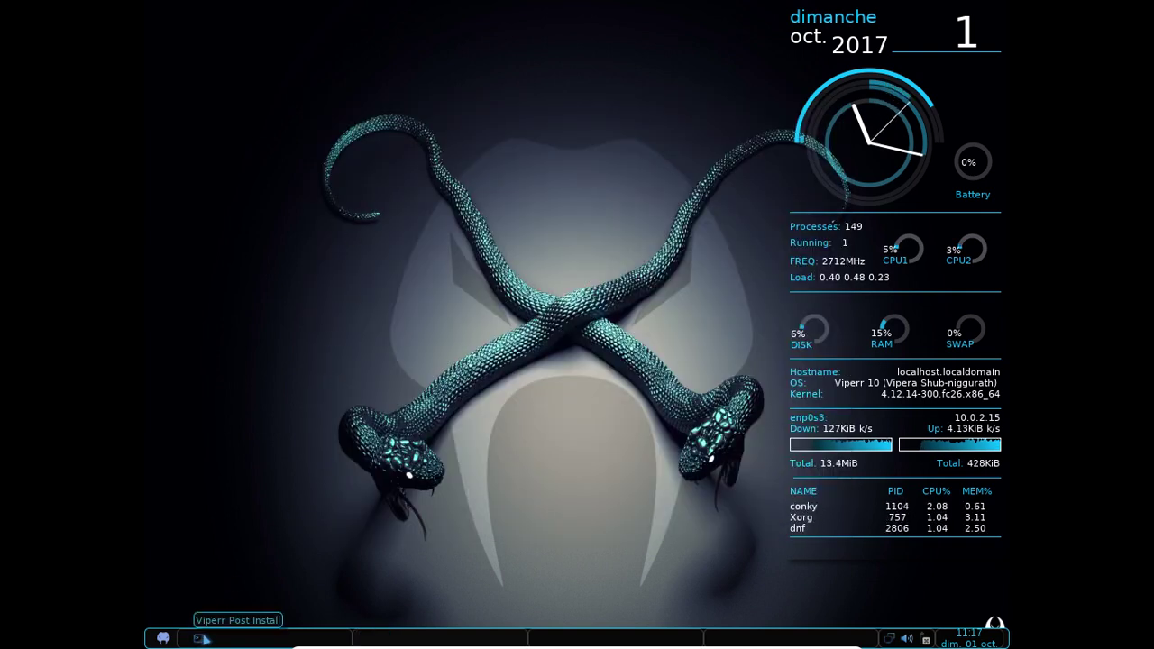
# Step: Restore the Viperr Post Install terminal and take the VM out of fullscreen
pyautogui.click(202, 638)
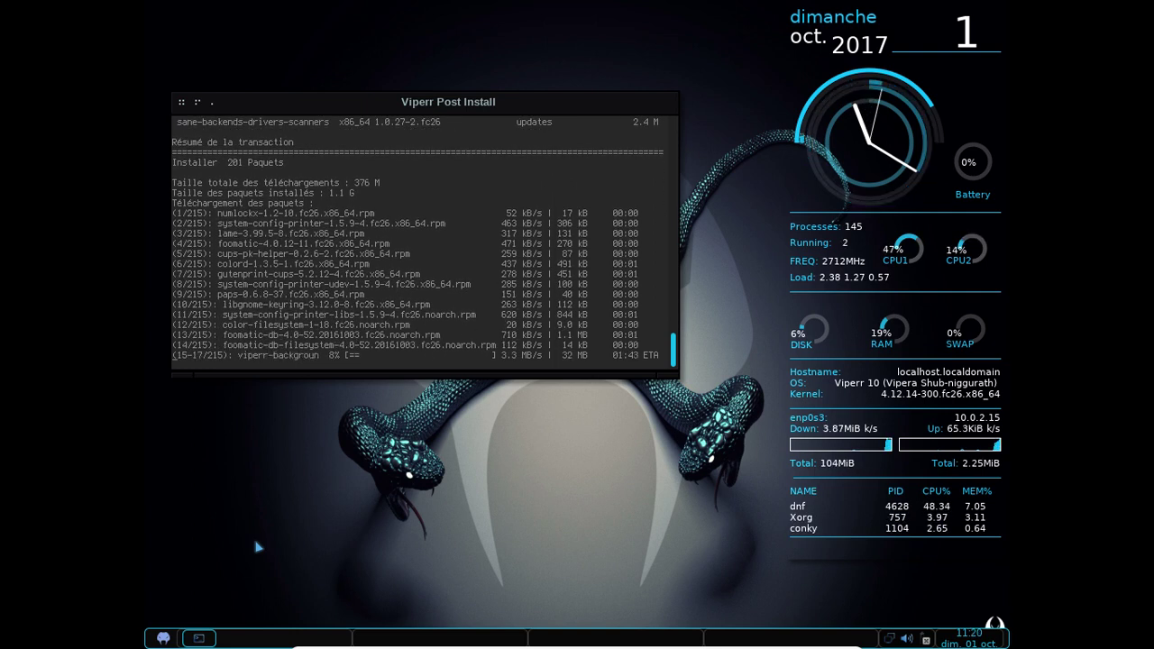
pyautogui.hotkey('ctrl', 'f')
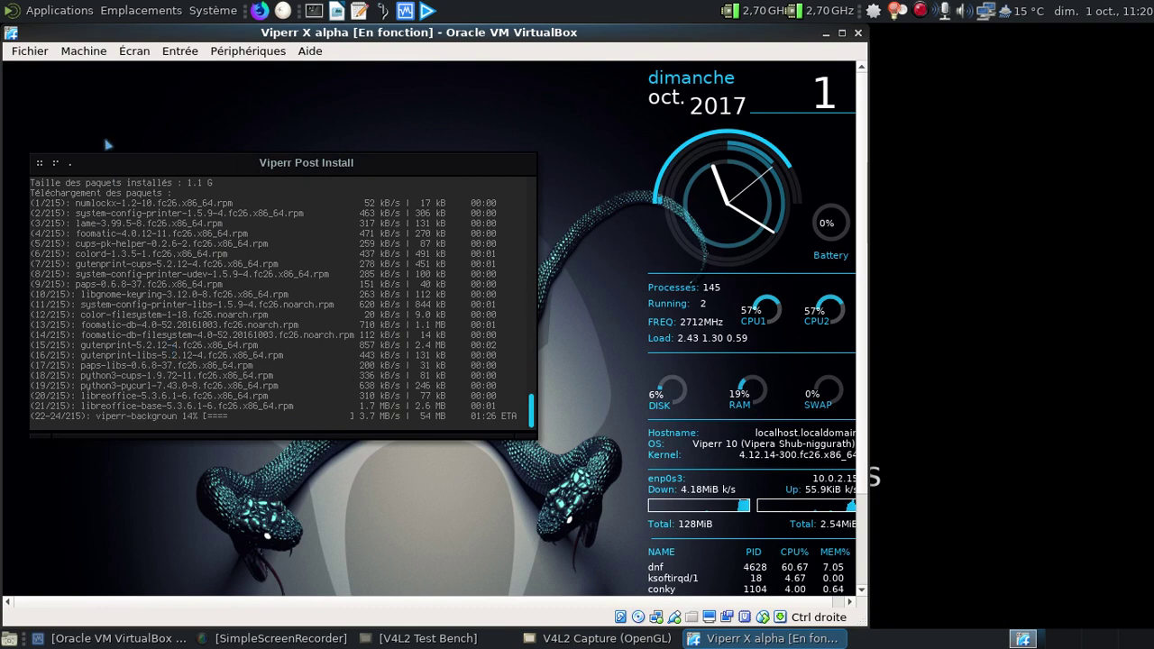
# Step: Move the VirtualBox window right and let the script finish with 'Terminé !'
pyautogui.moveTo(267, 32); pyautogui.dragTo(484, 33)
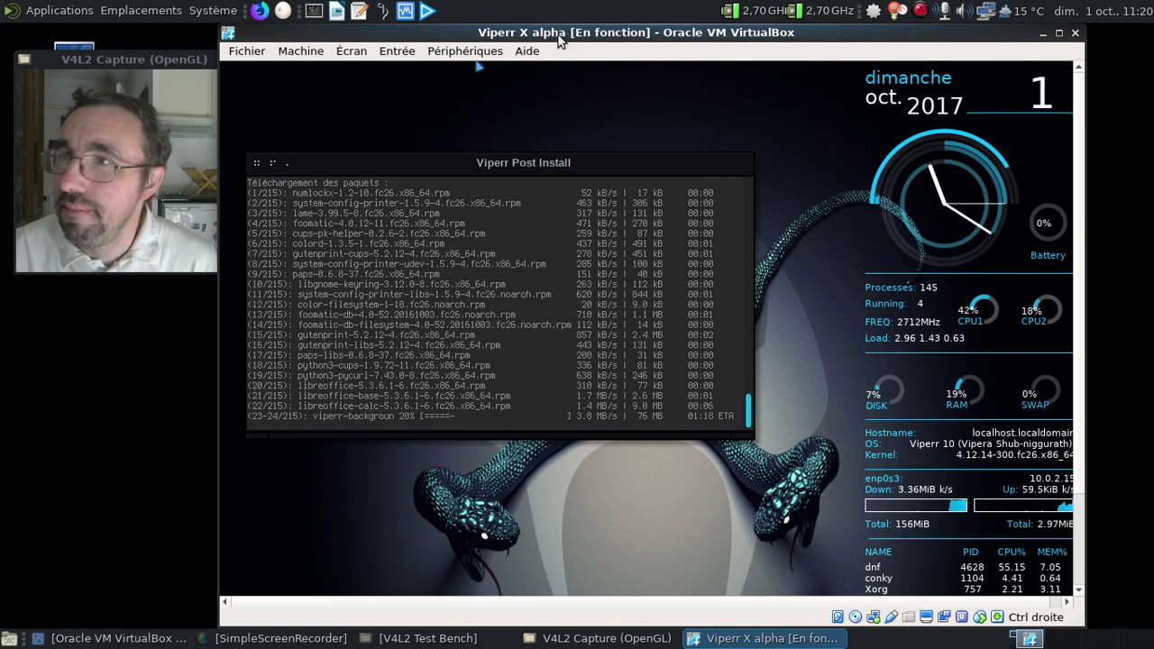
pyautogui.rightClick(921, 11)
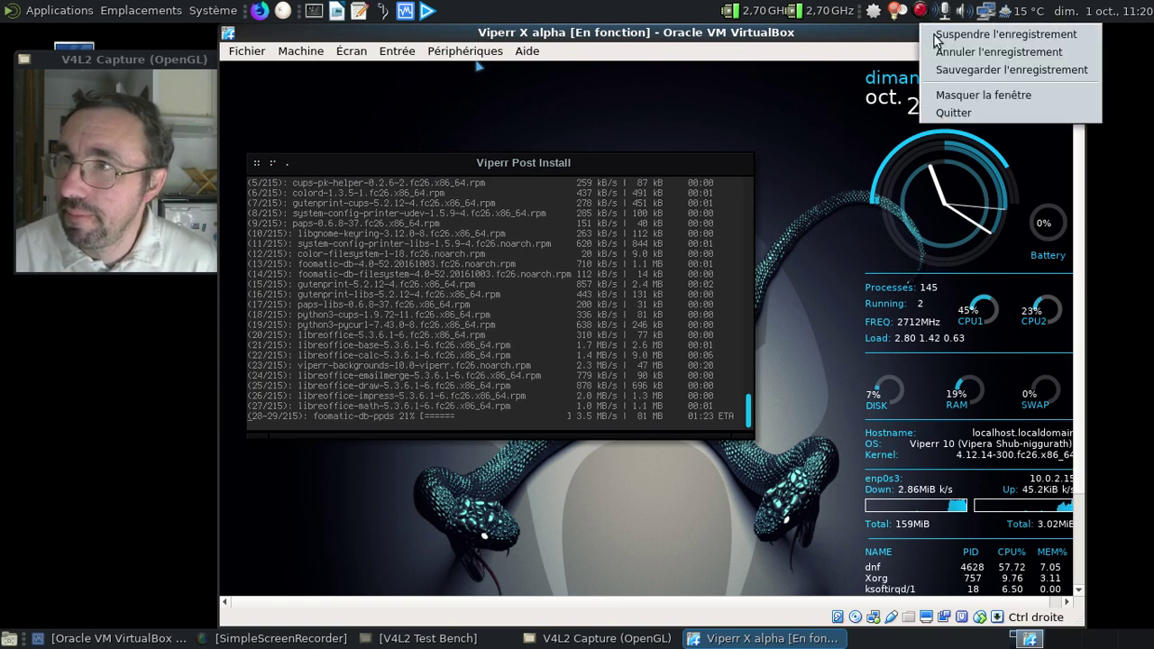
pyautogui.click(961, 72)
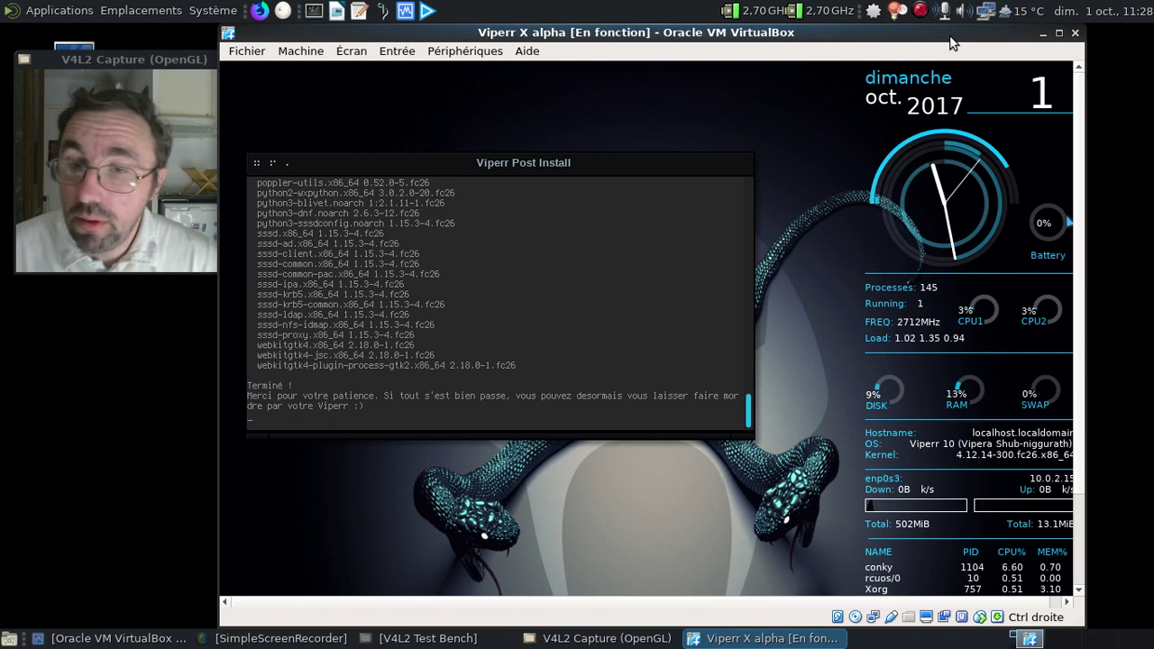
# Step: Review the log of all 215 installed packages, then close the finished post-install terminal
pyautogui.scroll(7, 701, 323)
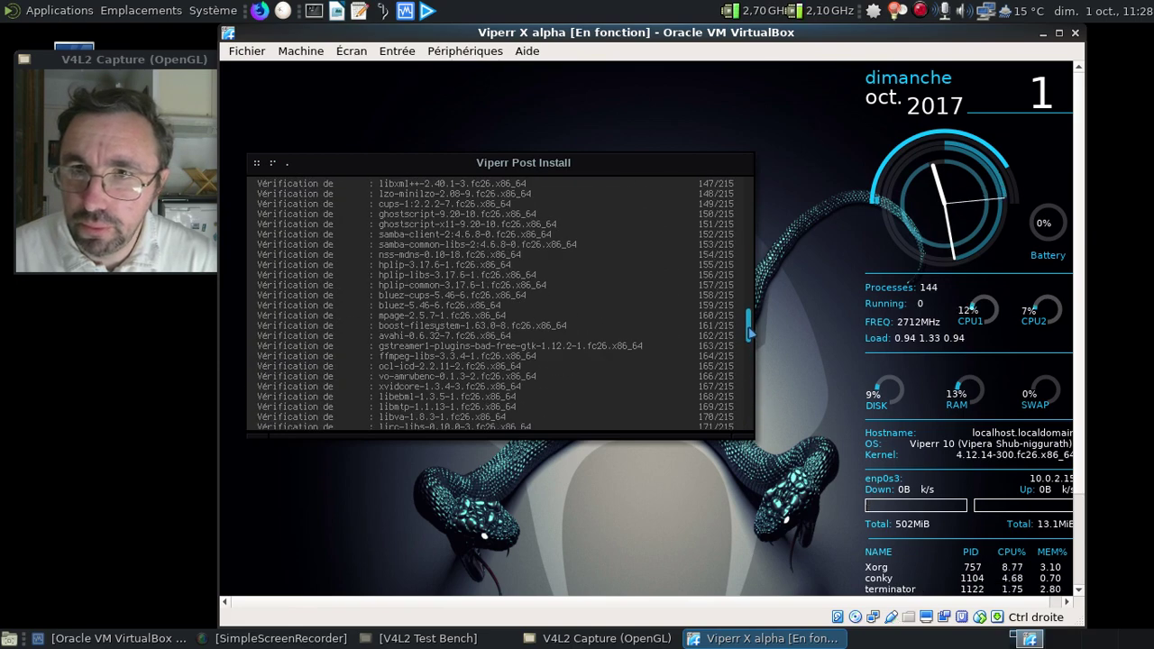
pyautogui.moveTo(749, 332); pyautogui.dragTo(749, 318)
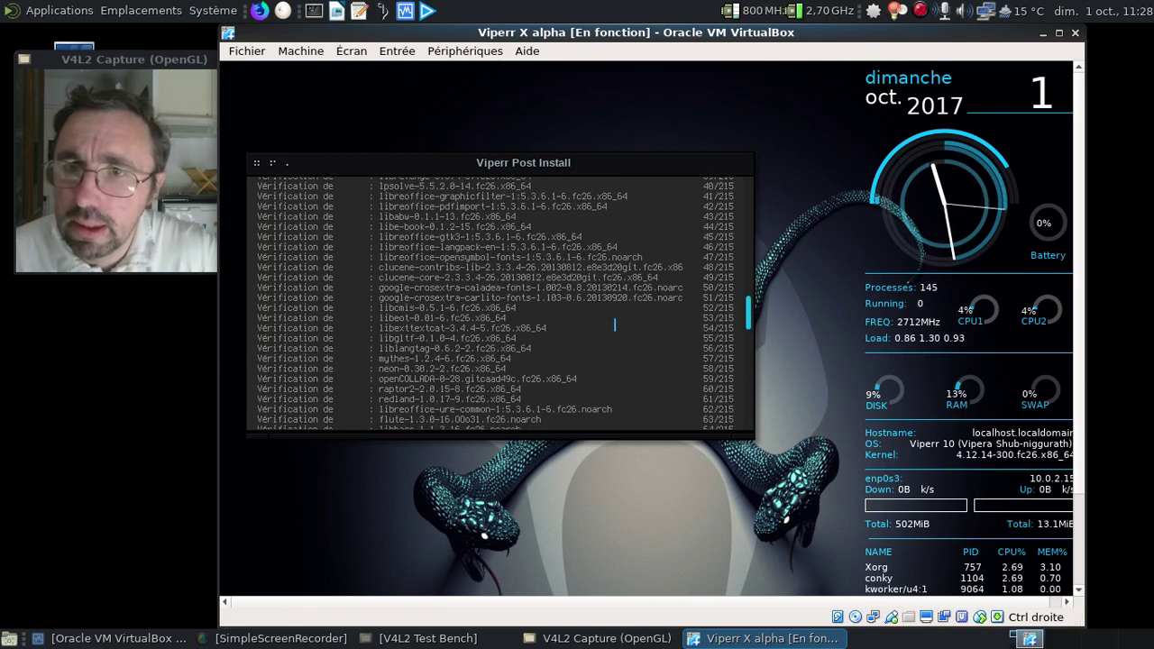
pyautogui.scroll(10, 614, 322)
pyautogui.scroll(5, 614, 323)
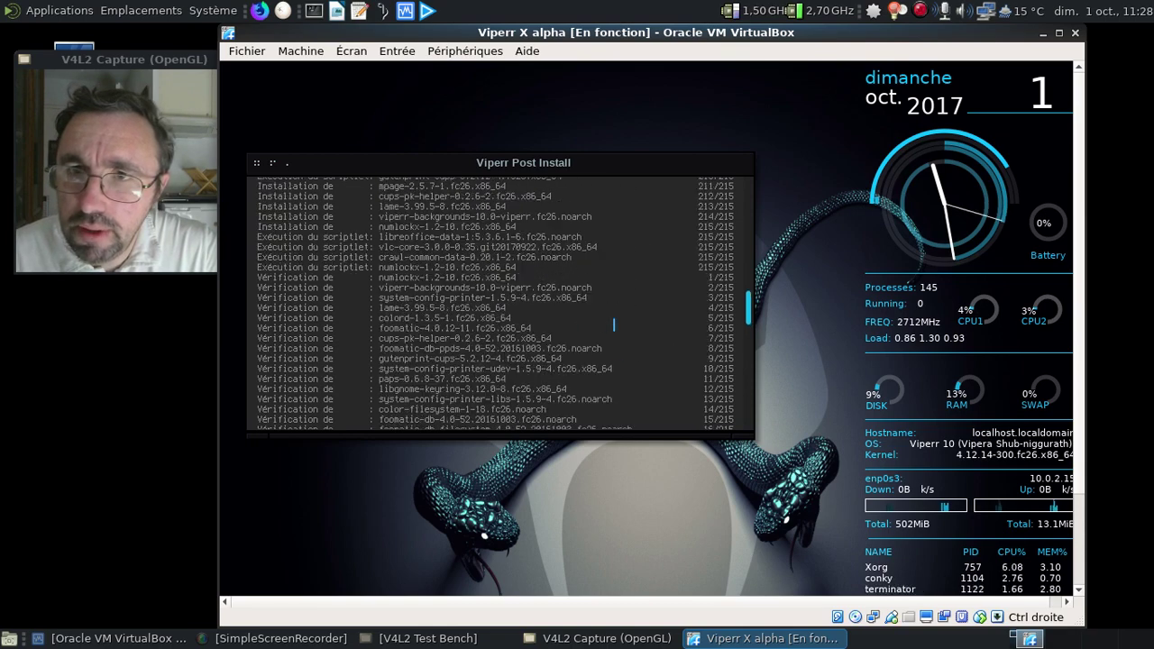
pyautogui.scroll(13, 615, 323)
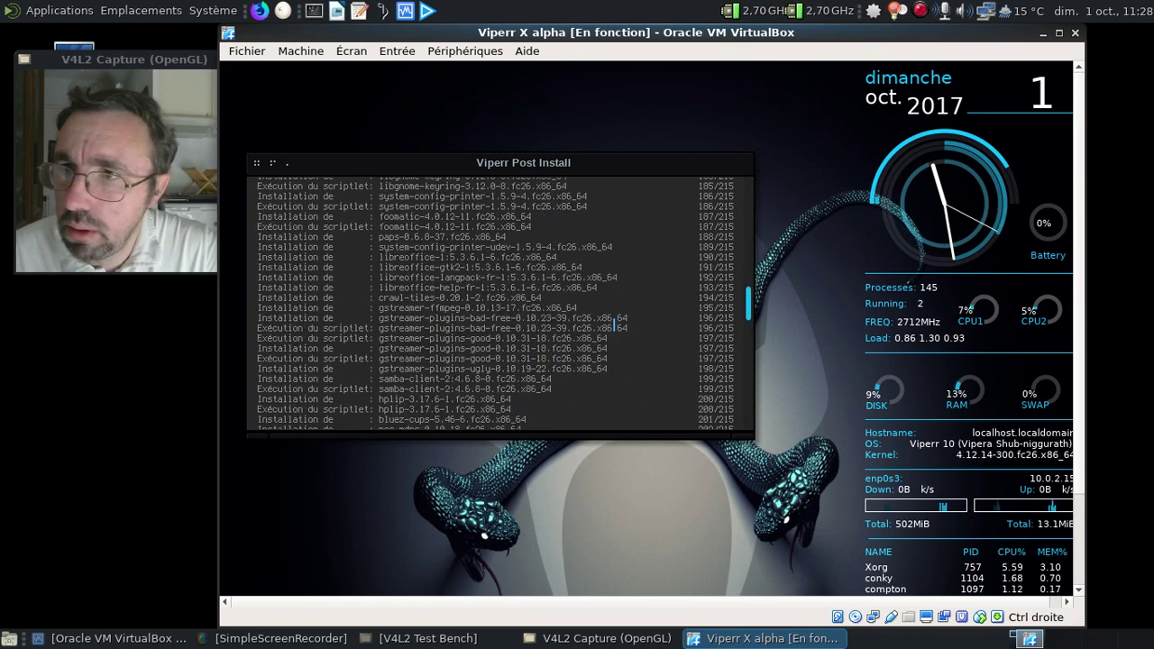
pyautogui.scroll(14, 614, 323)
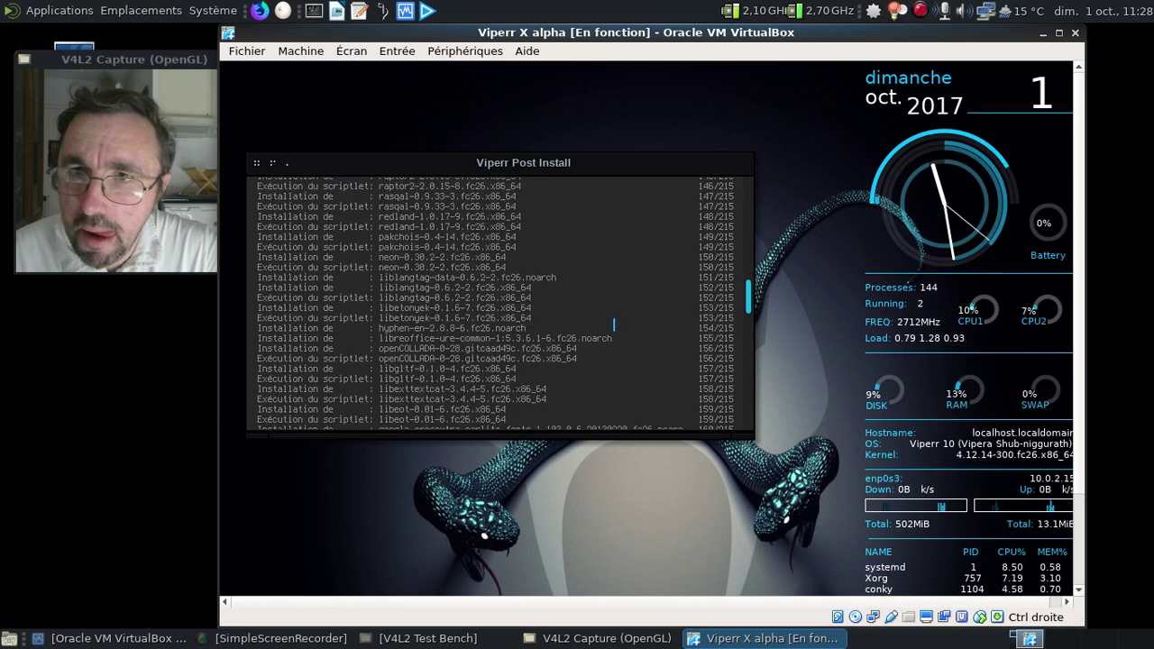
pyautogui.scroll(5, 615, 323)
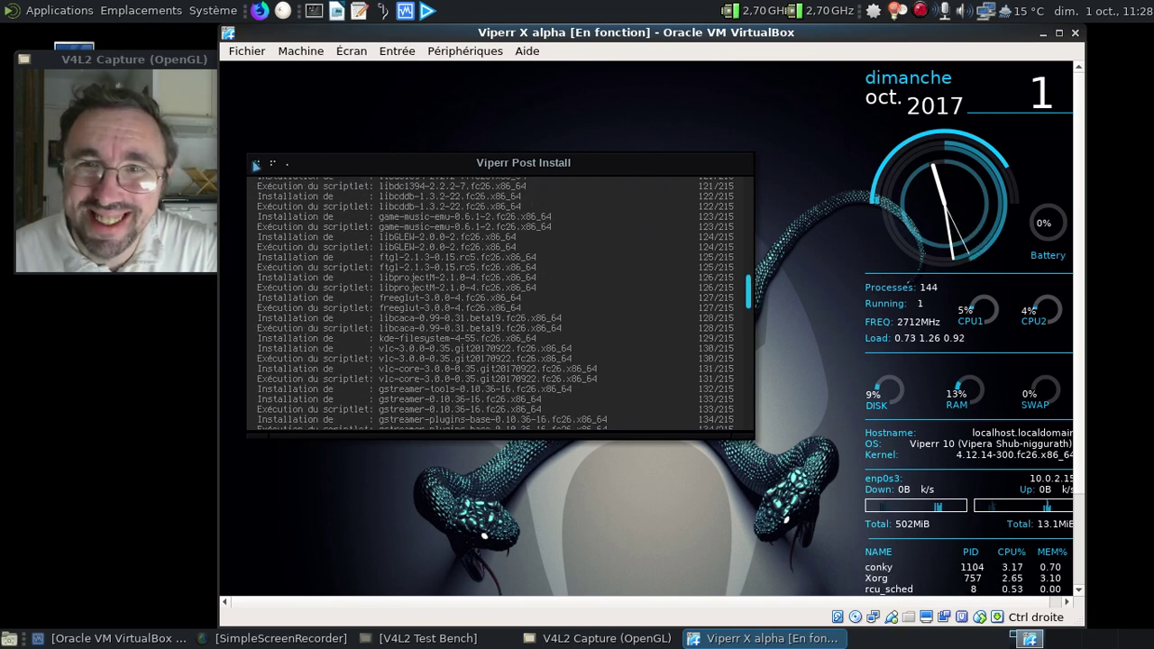
pyautogui.click(255, 164)
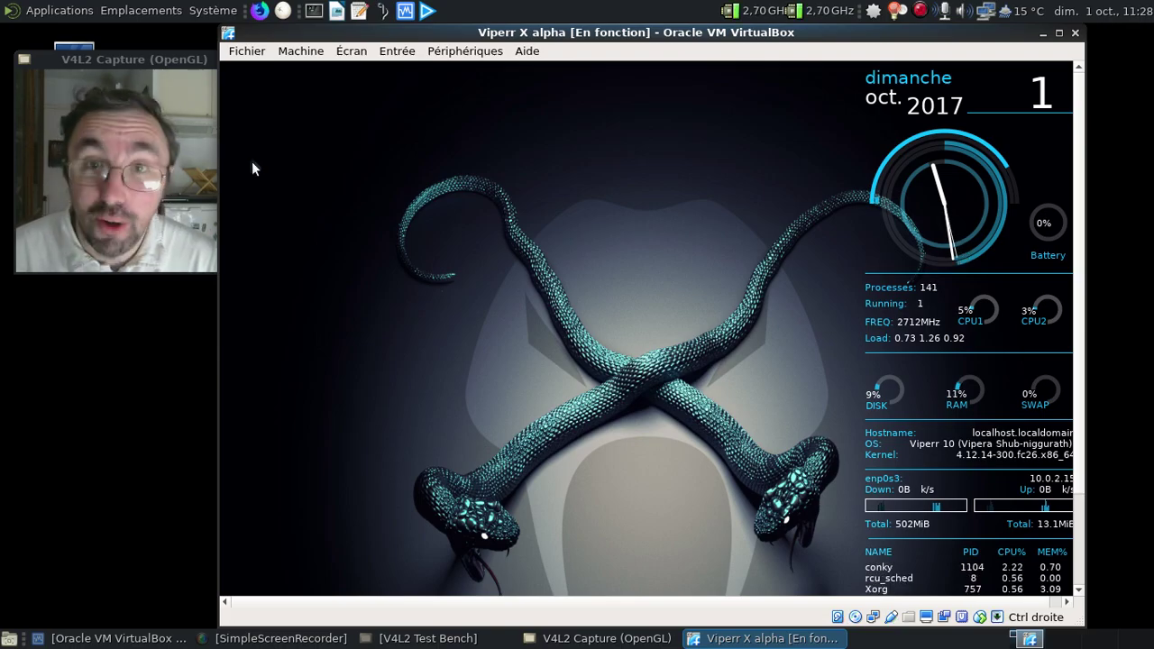
# Step: Return the VM to fullscreen and restart the system via Quitter > Redémarrer
pyautogui.press('Control_R+f')
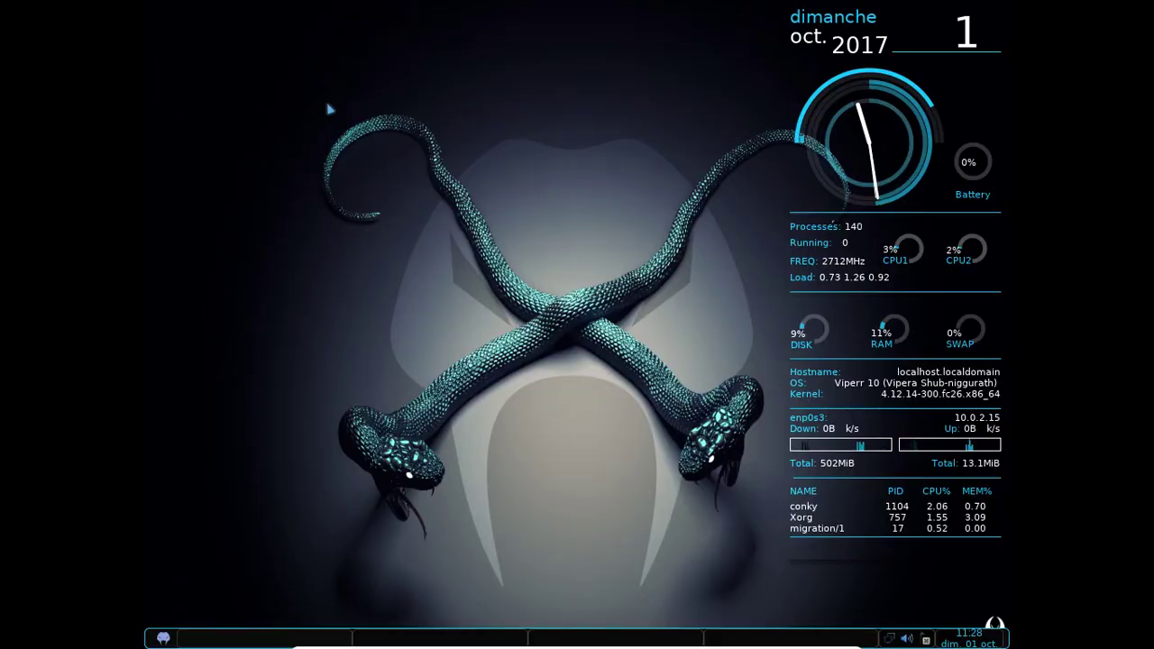
pyautogui.rightClick(415, 72)
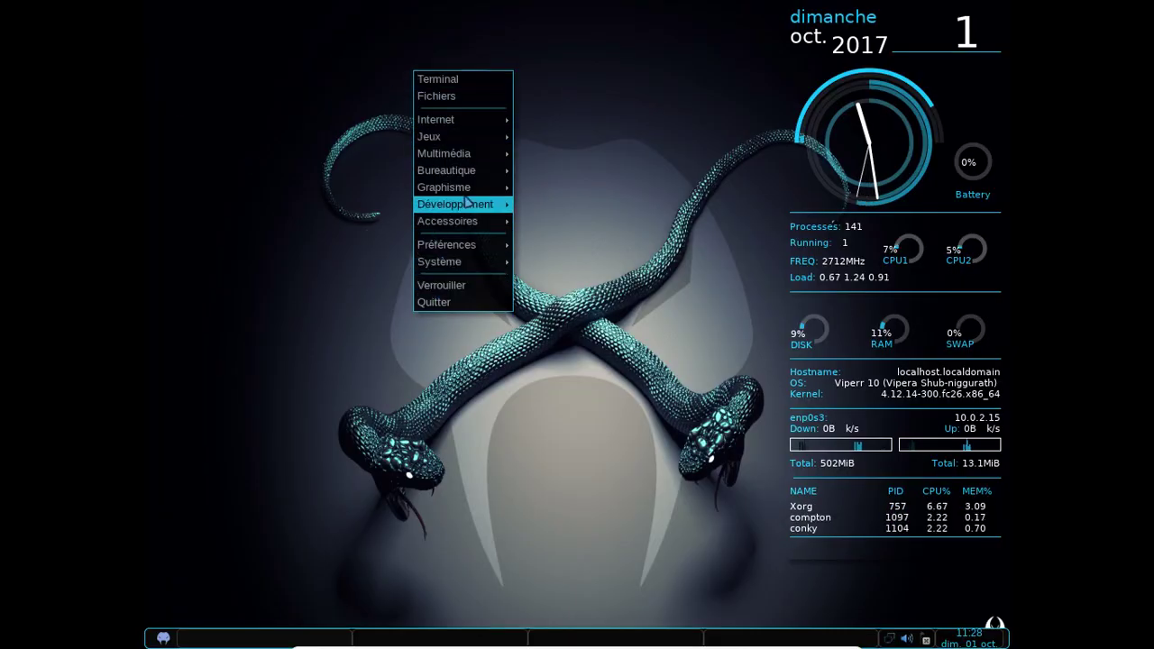
pyautogui.click(470, 302)
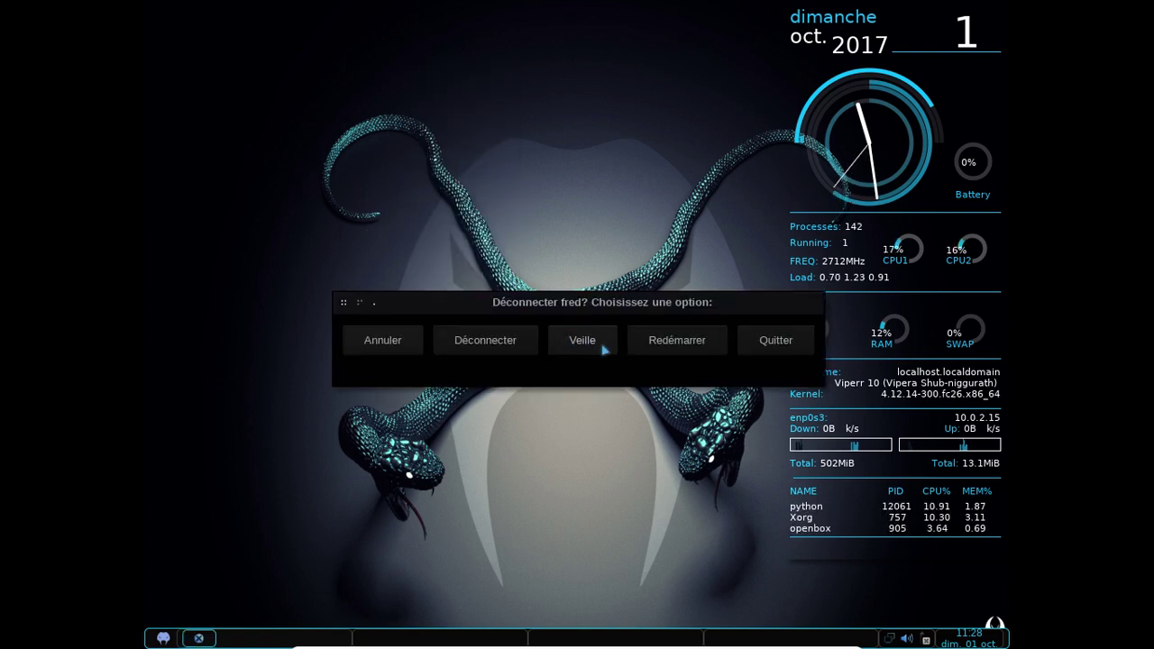
pyautogui.click(670, 352)
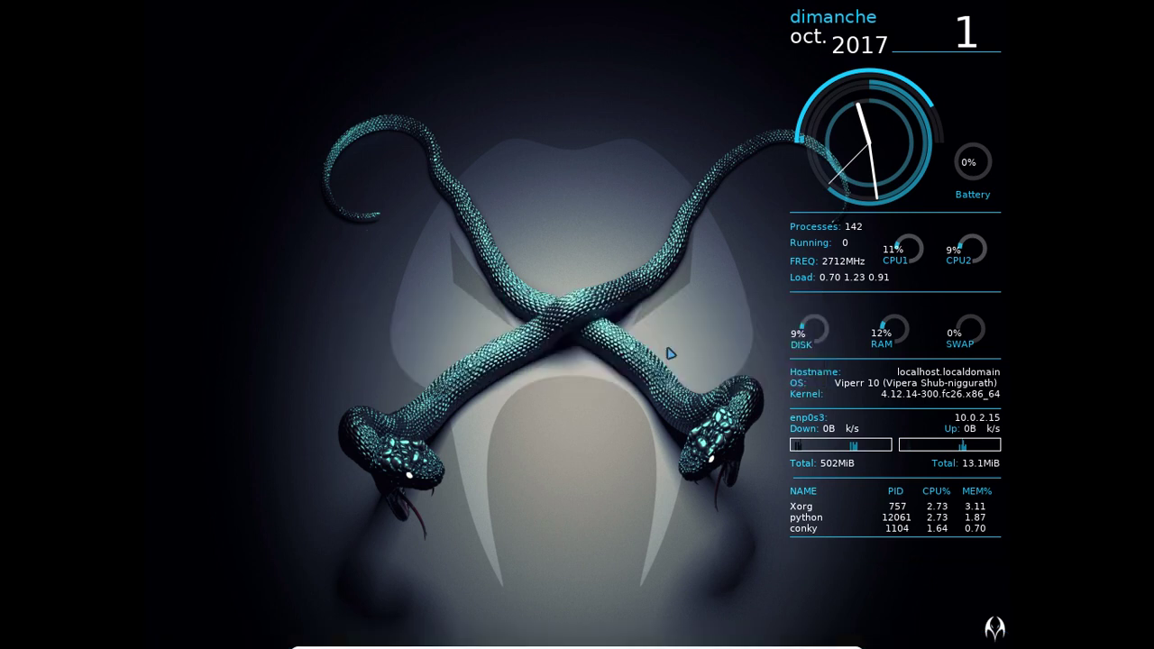
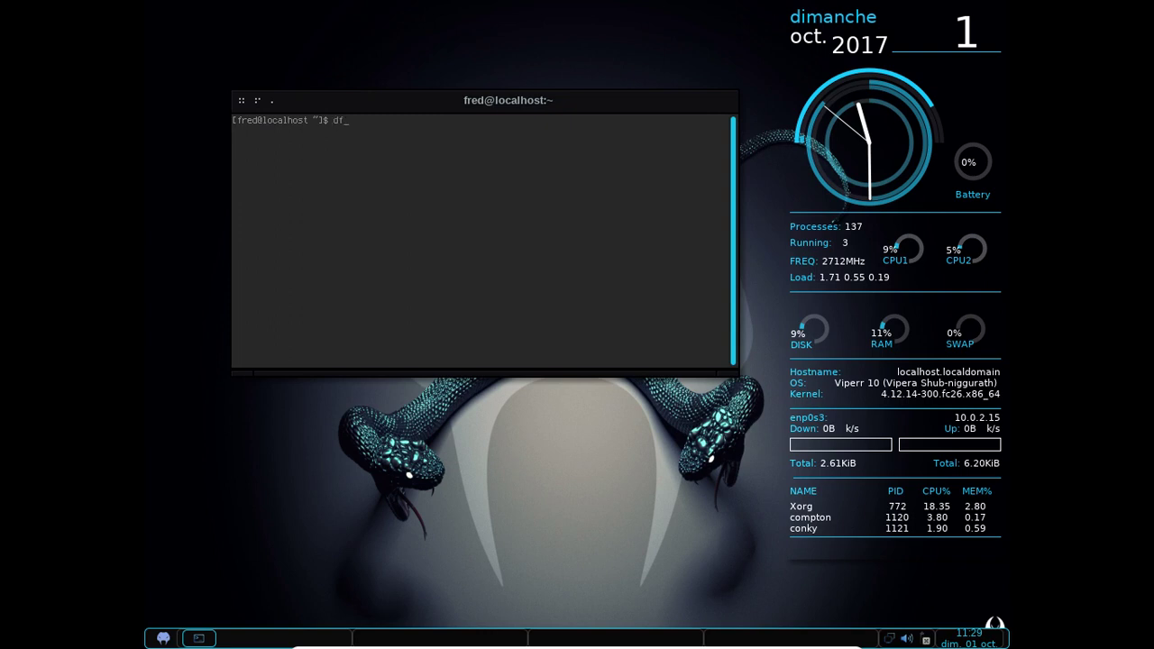
# Step: Run df -h to check disk usage, enlarge the terminal text and clear the screen
pyautogui.write('-h')
pyautogui.press('Return')
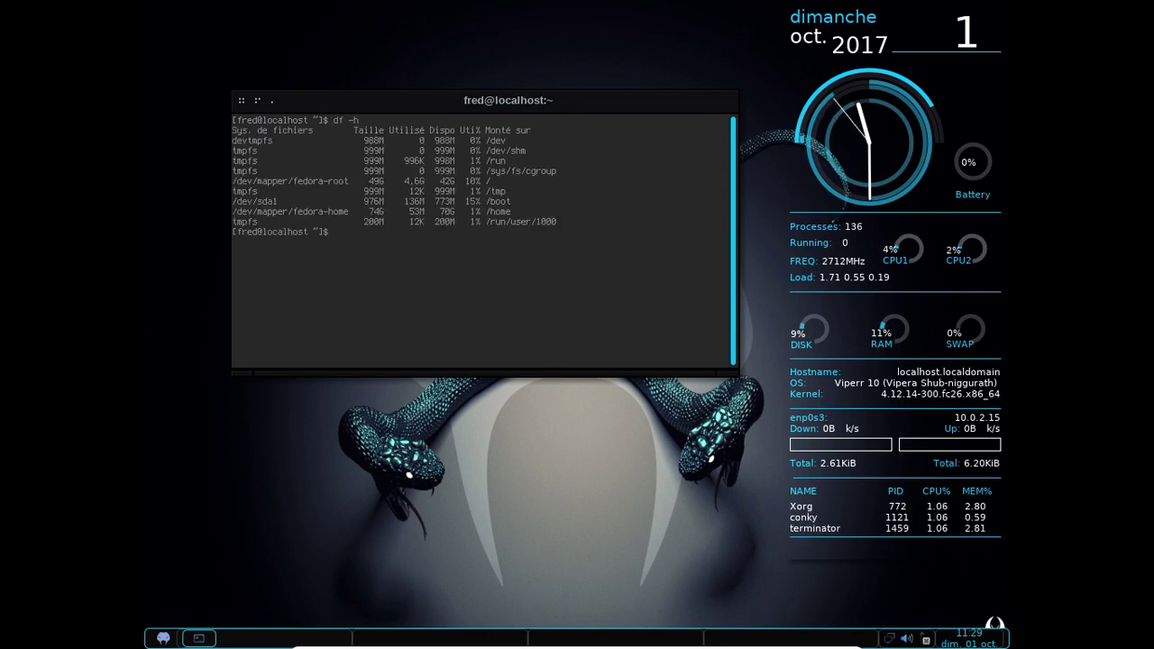
pyautogui.hotkey('ctrl', '+')
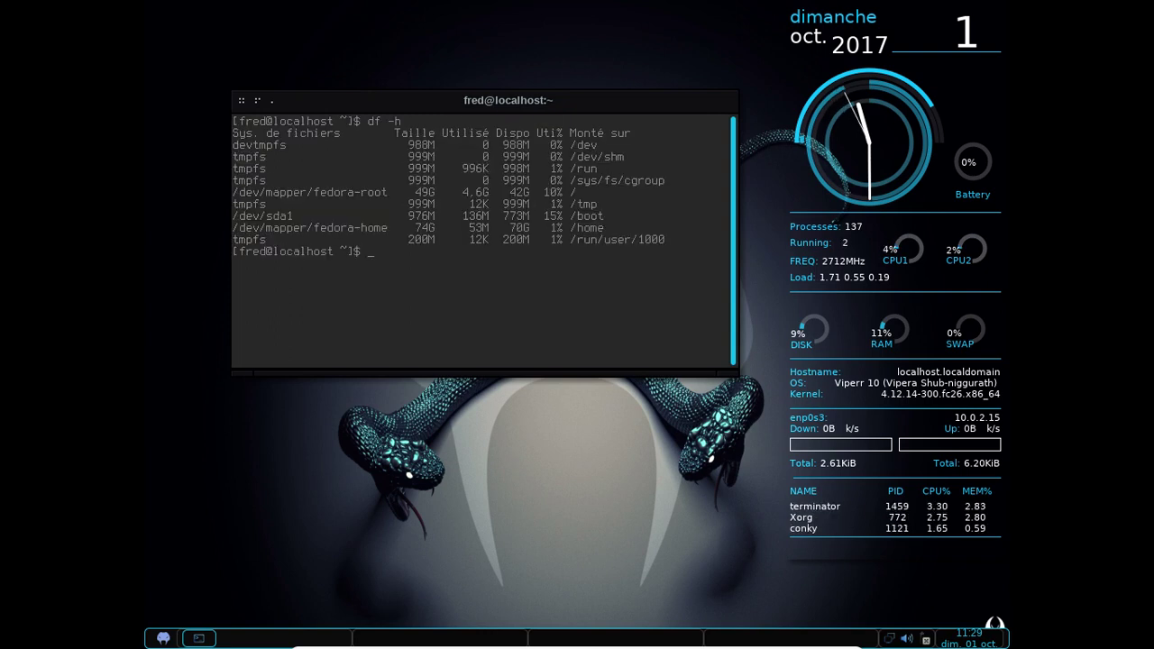
pyautogui.write('clear')
pyautogui.press('Return')
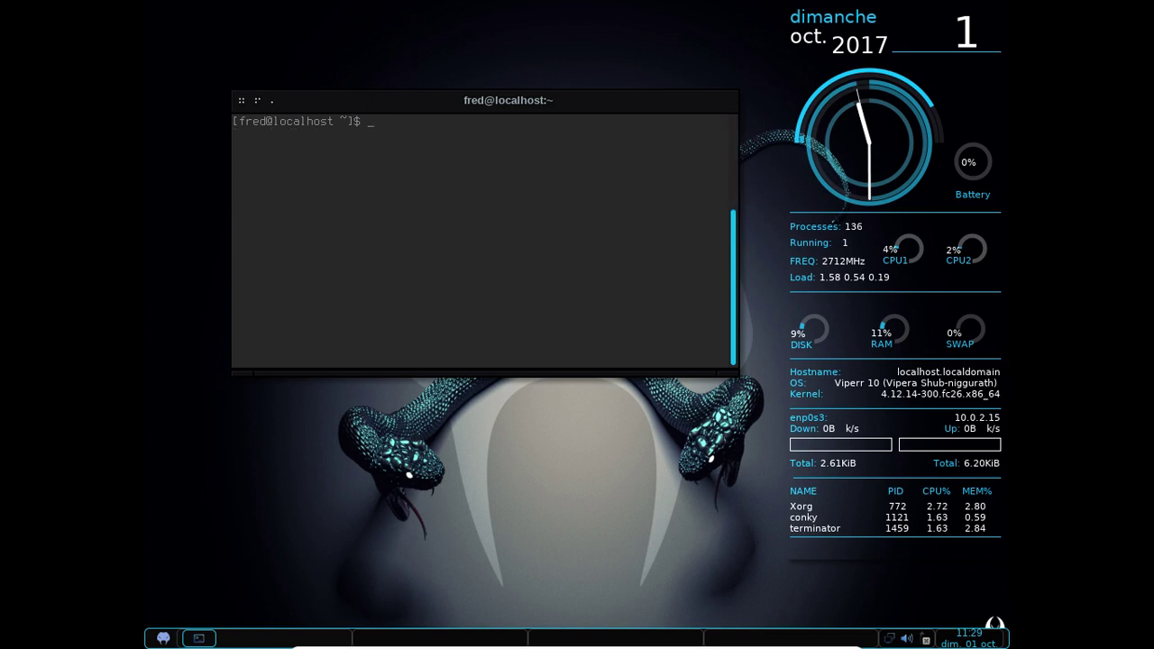
# Step: Show the kernel version and Fedora 26 release details with uname -a and lsb_release -a, then close Terminator
pyautogui.write('un')
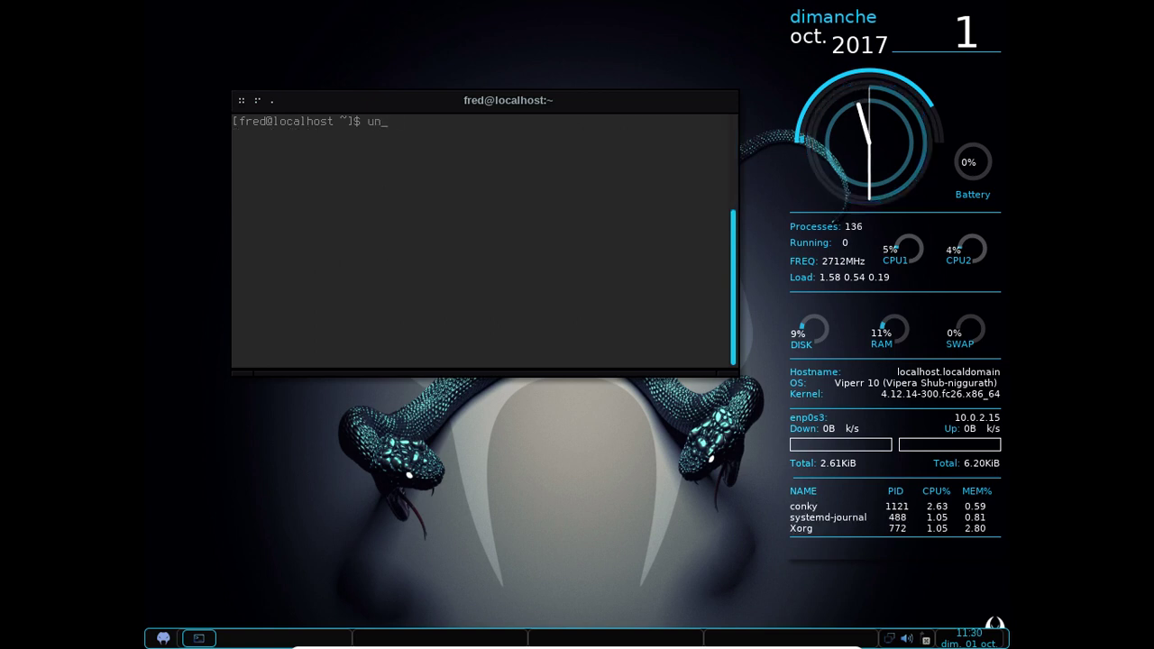
pyautogui.write('ame -a')
pyautogui.press('Return')
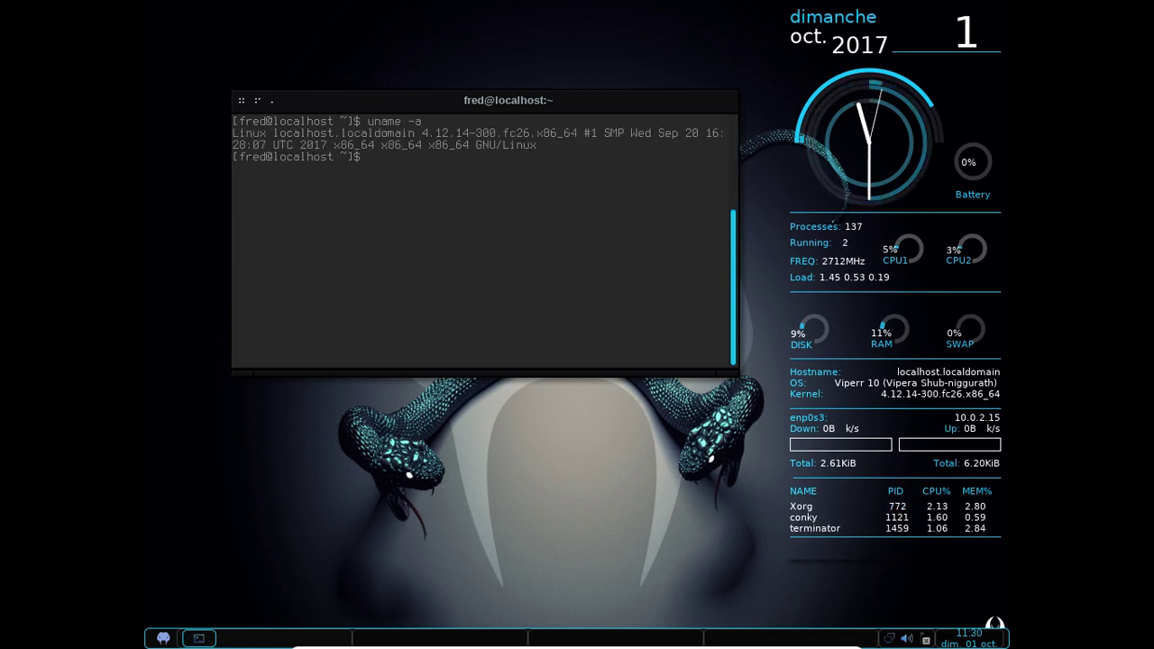
pyautogui.write('ls')
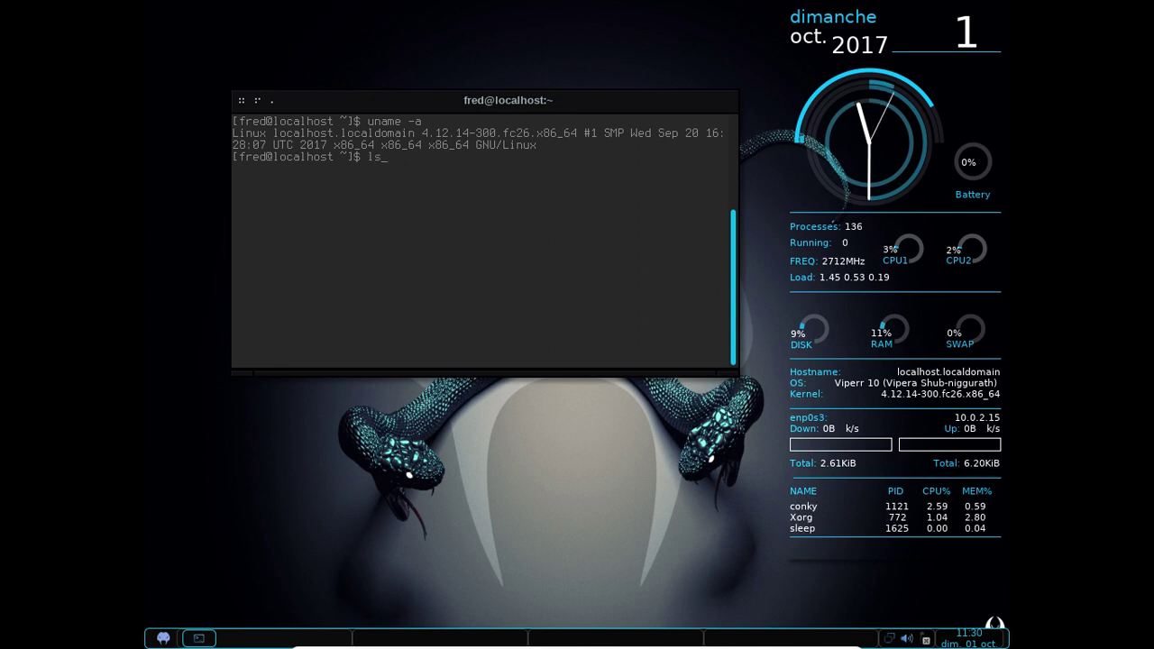
pyautogui.write('b_release ')
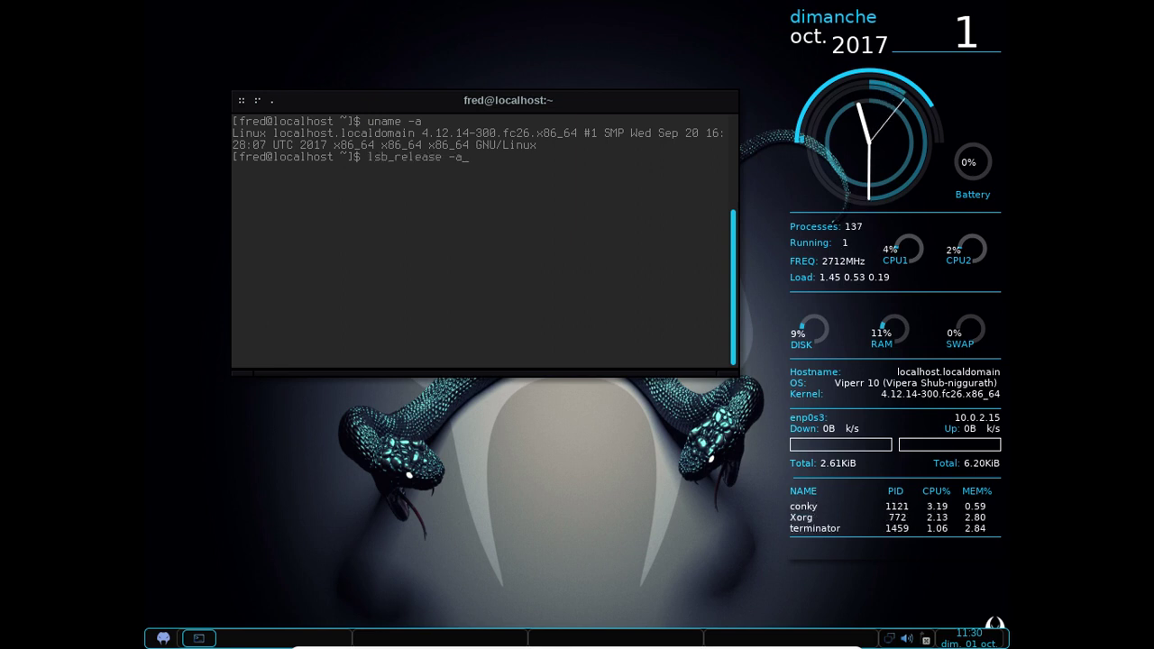
pyautogui.write('-a')
pyautogui.press('Return')
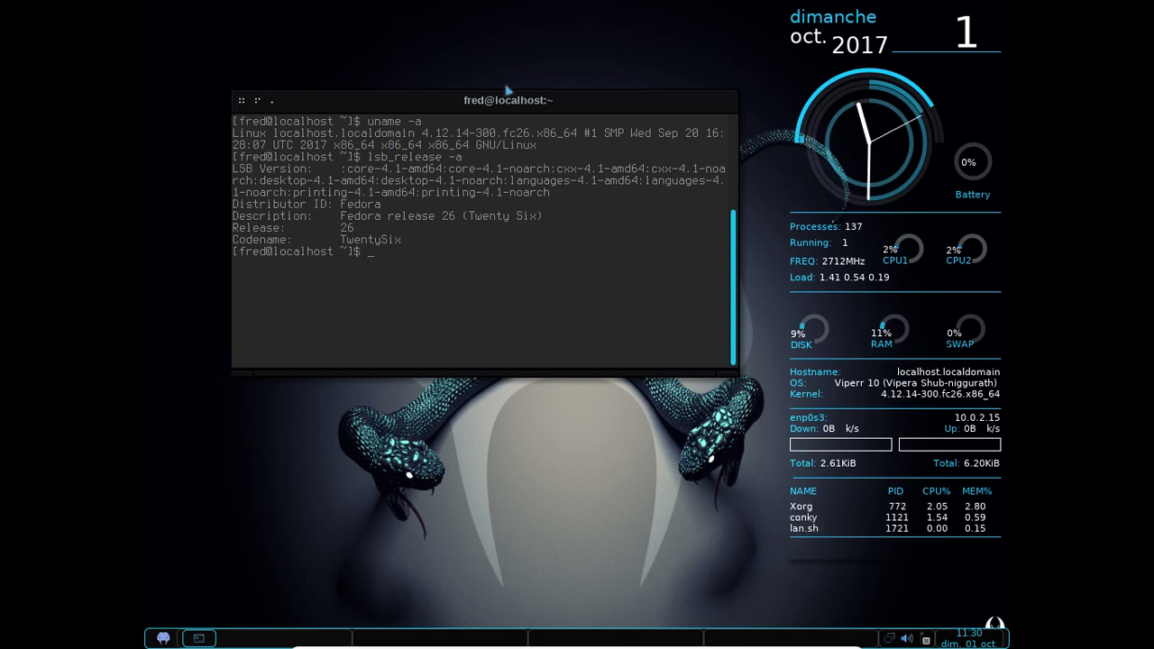
pyautogui.click(248, 105)
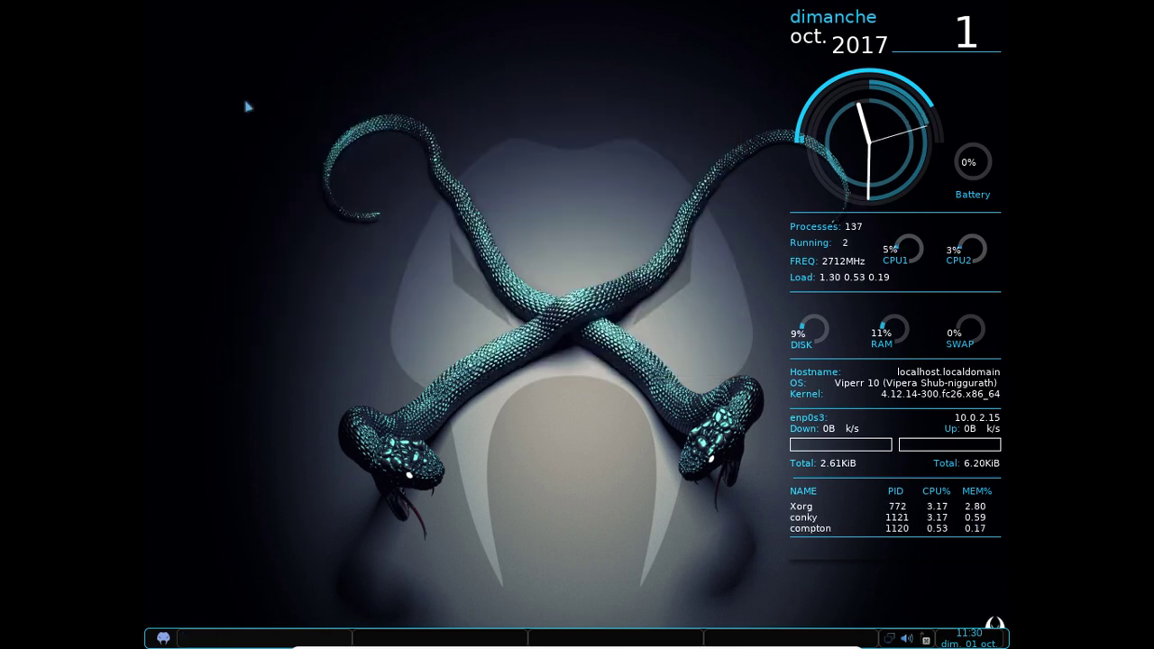
# Step: Launch the Fichiers file manager, move it up-left, and browse the network locations
pyautogui.rightClick(311, 83)
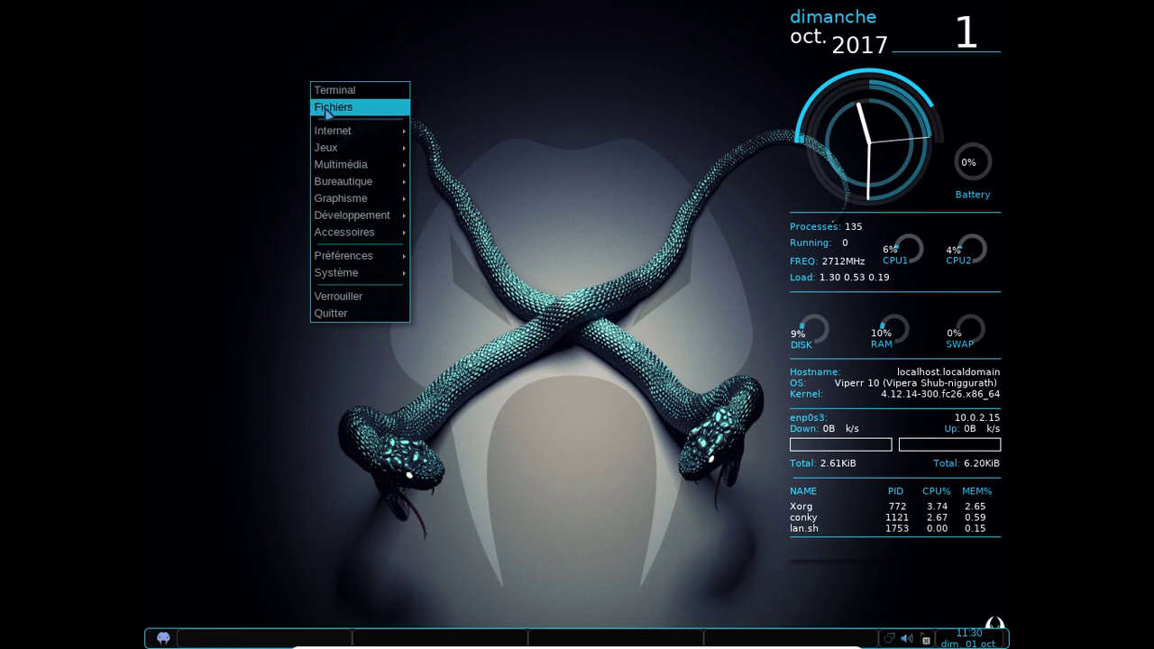
pyautogui.click(328, 112)
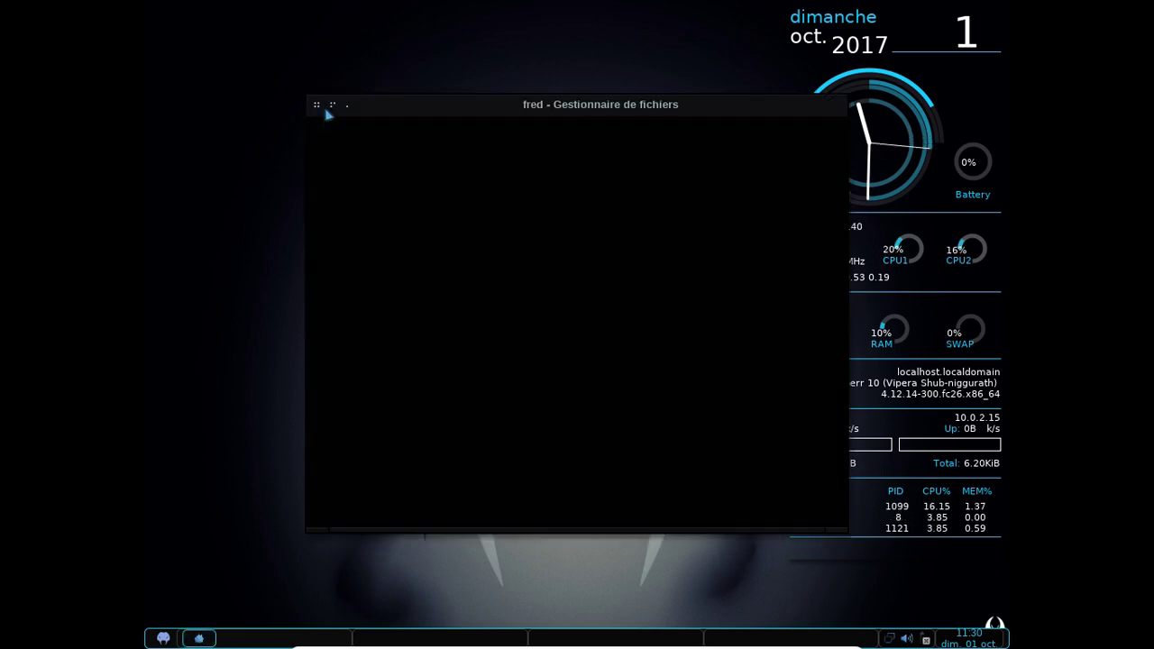
pyautogui.moveTo(469, 102); pyautogui.dragTo(349, 85)
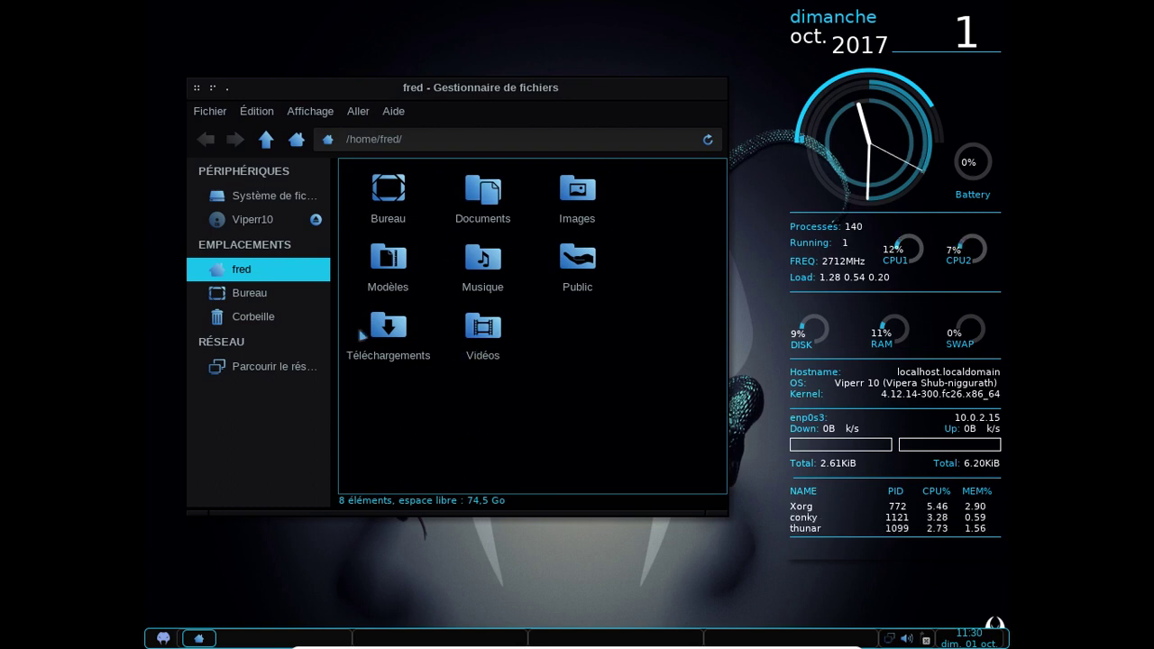
pyautogui.click(269, 367)
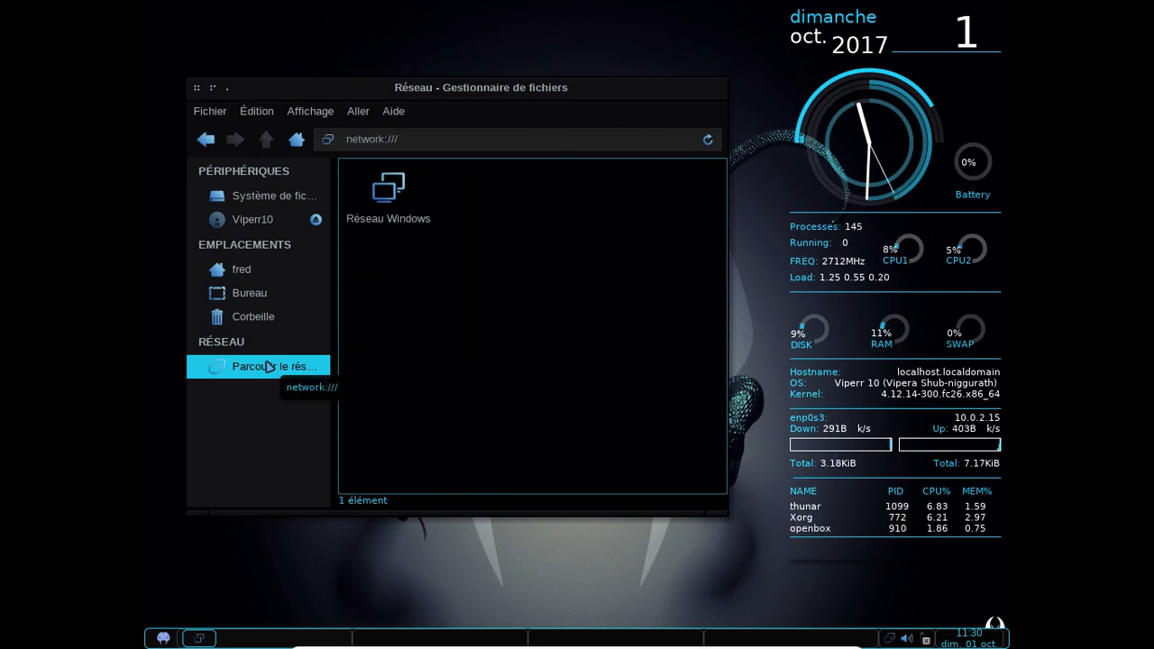
# Step: Try opening Réseau Windows, dismiss the 'No such file or directory' error, go back and close Thunar
pyautogui.doubleClick(385, 200)
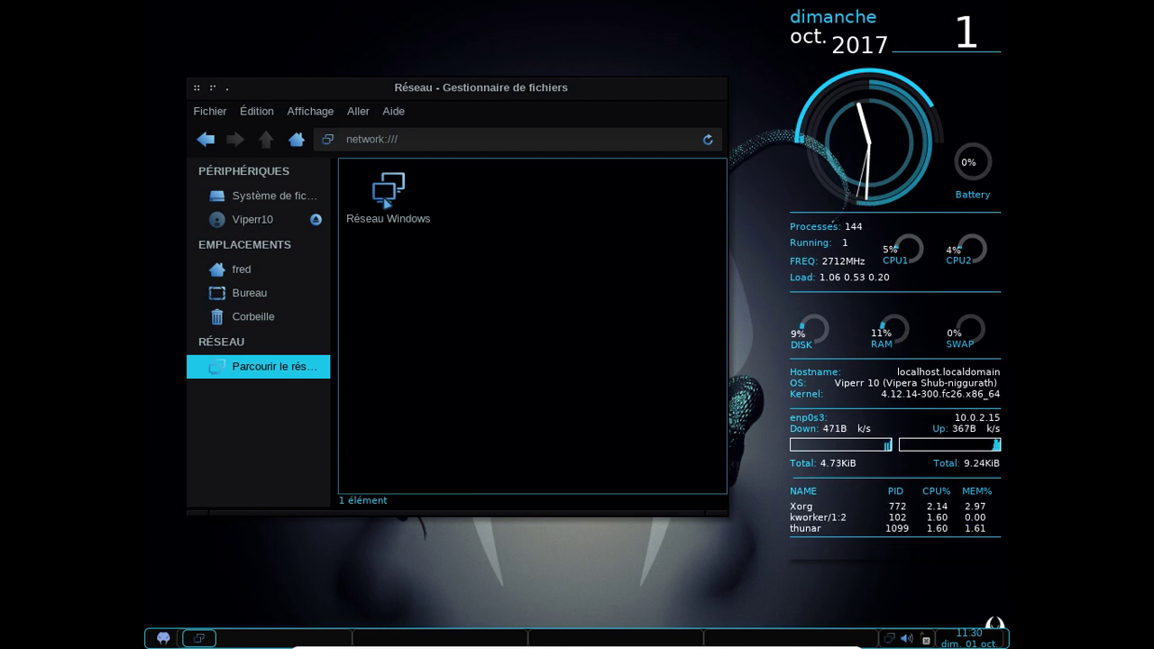
pyautogui.click(385, 202)
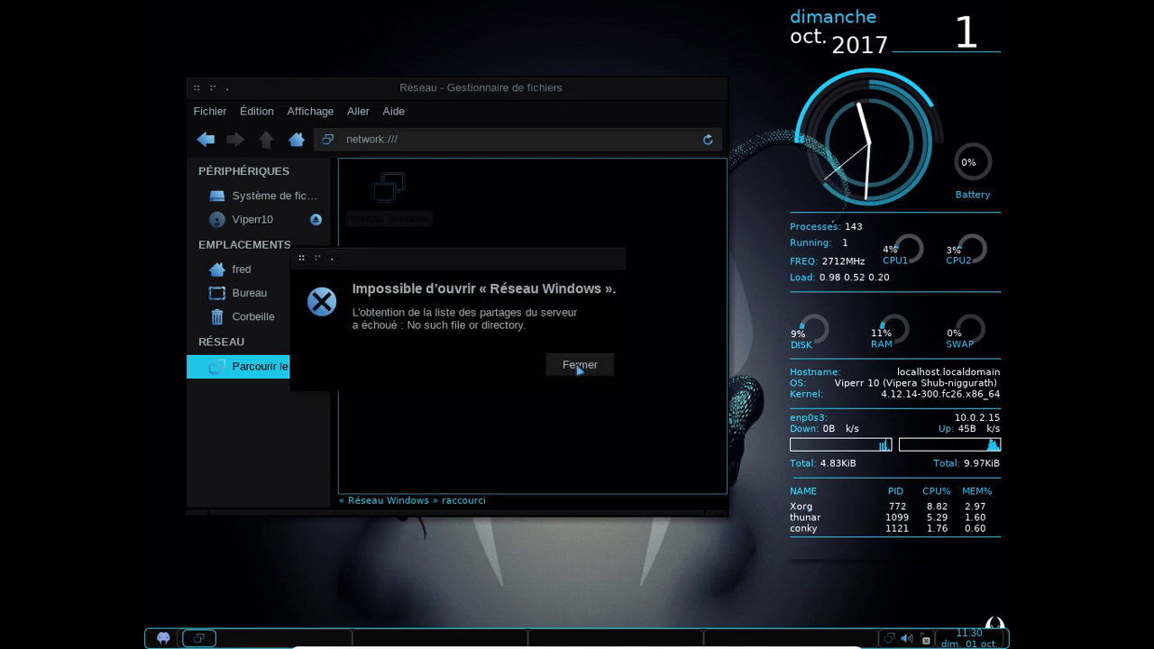
pyautogui.click(579, 365)
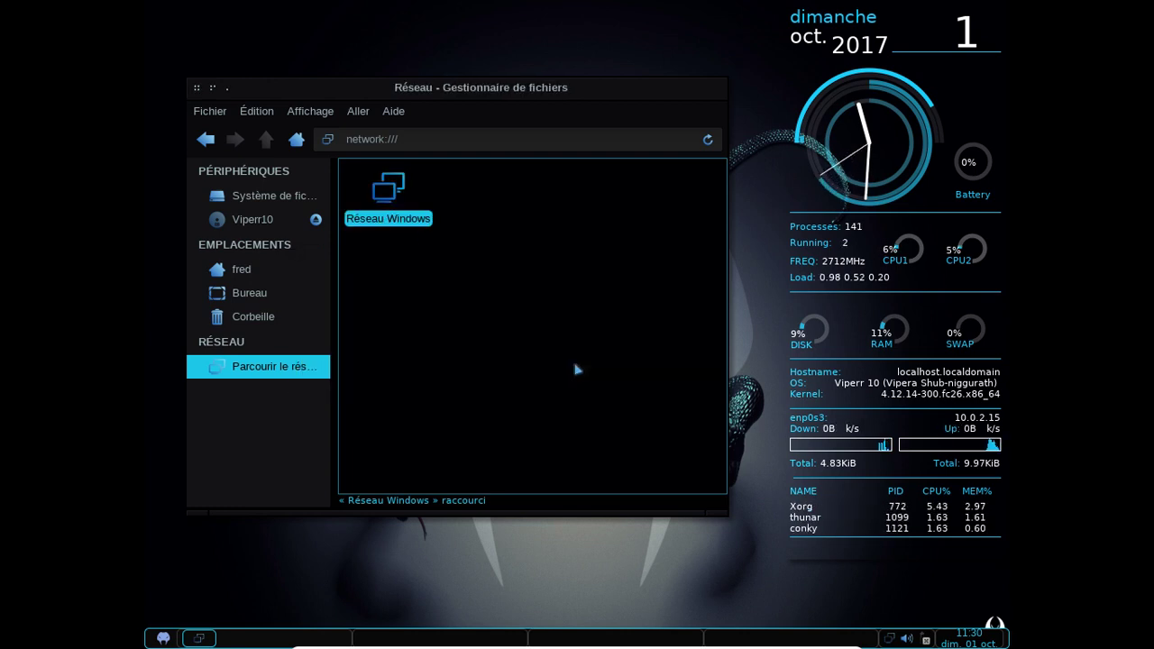
pyautogui.click(207, 141)
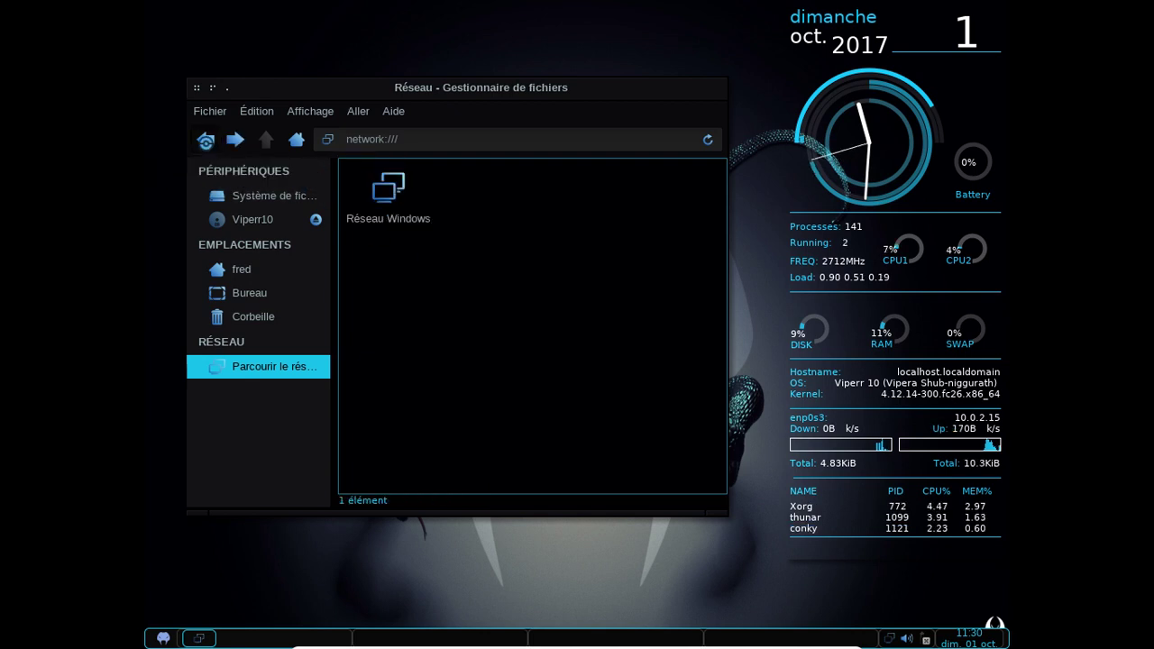
pyautogui.click(202, 91)
# Step: Launch VLC from the Multimédia menu and accept its privacy and network access notice
pyautogui.rightClick(365, 94)
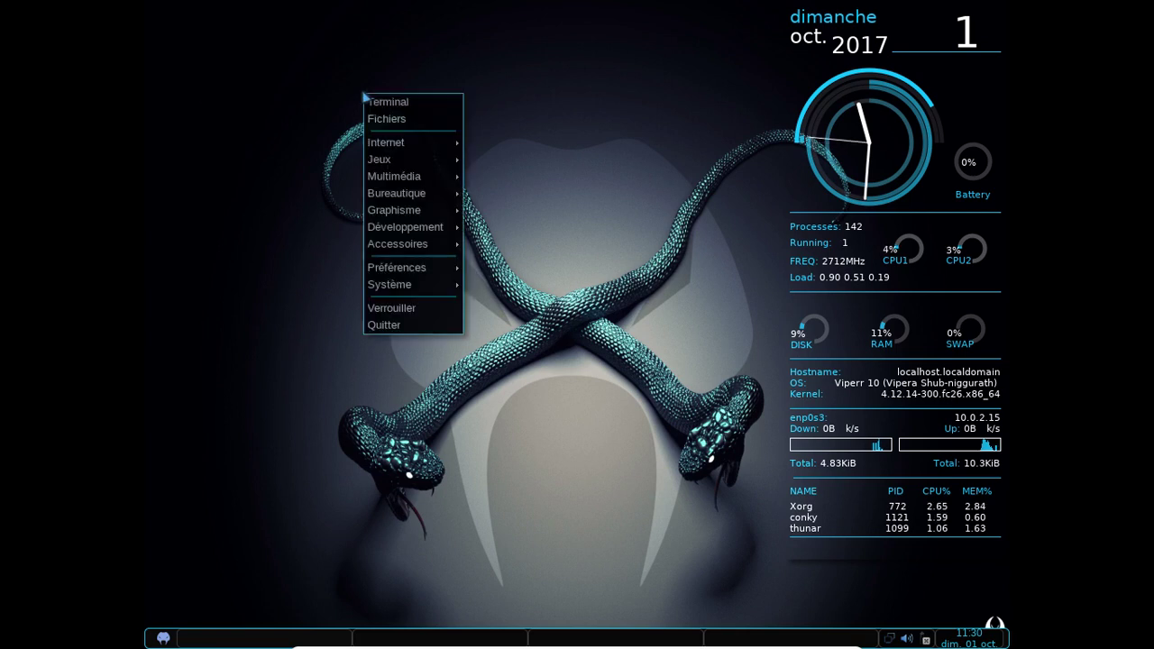
pyautogui.moveTo(395, 147)
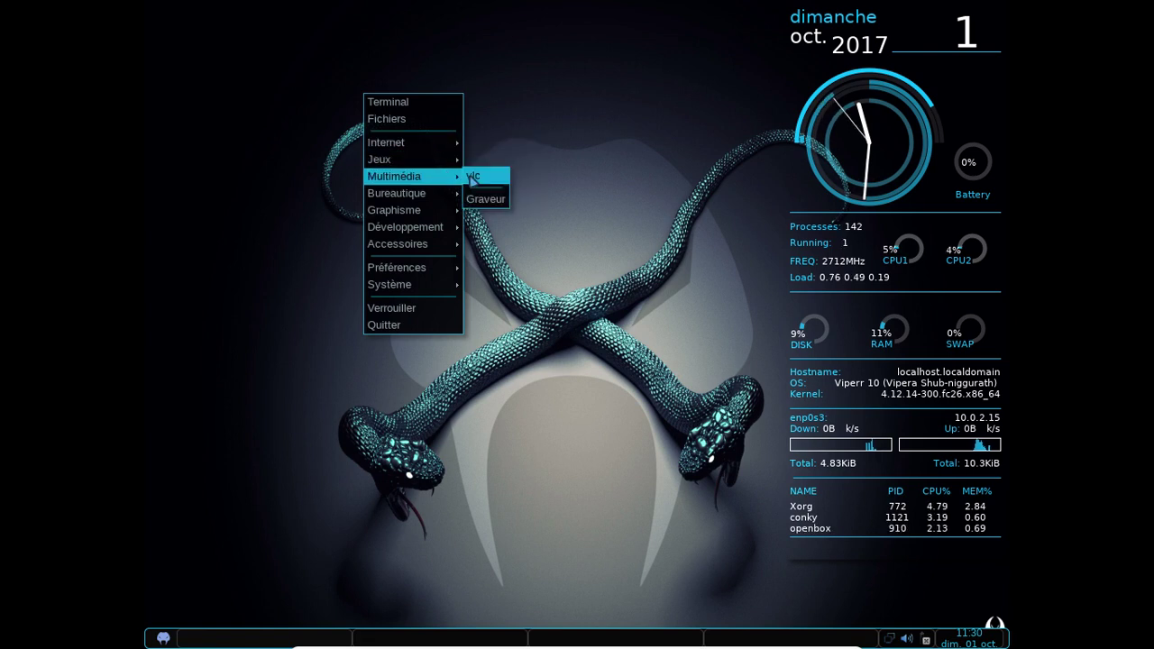
pyautogui.click(472, 183)
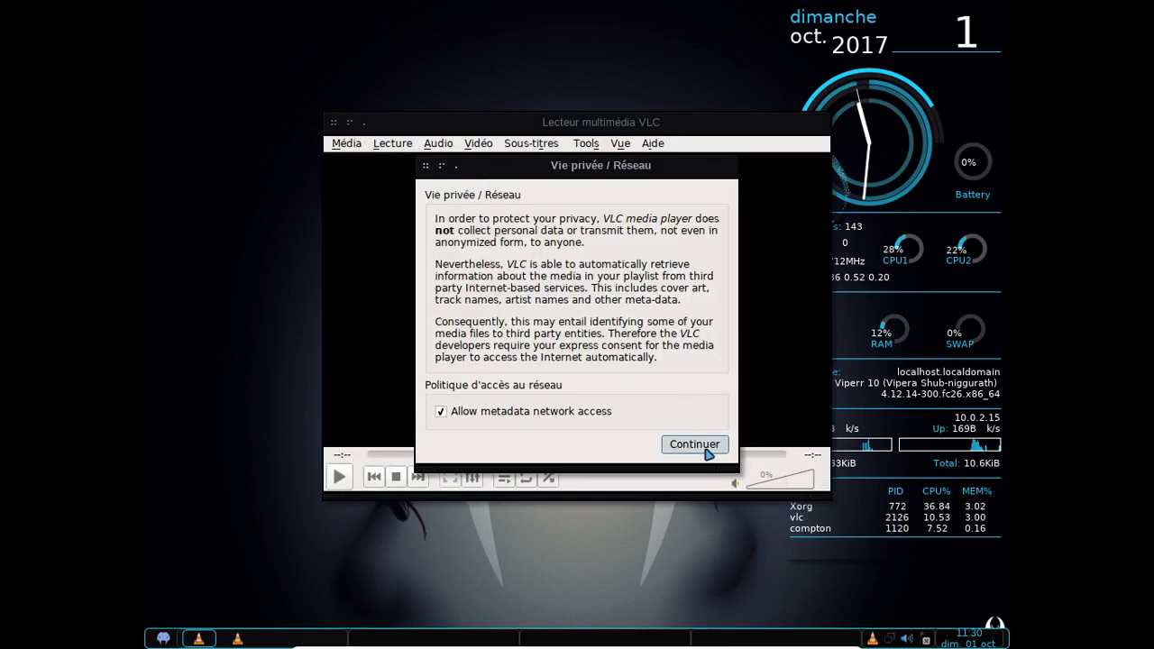
pyautogui.click(707, 451)
# Step: Check VLC's version (3.0.0-git Vetinari) under Aide > À propos, then close VLC
pyautogui.click(653, 147)
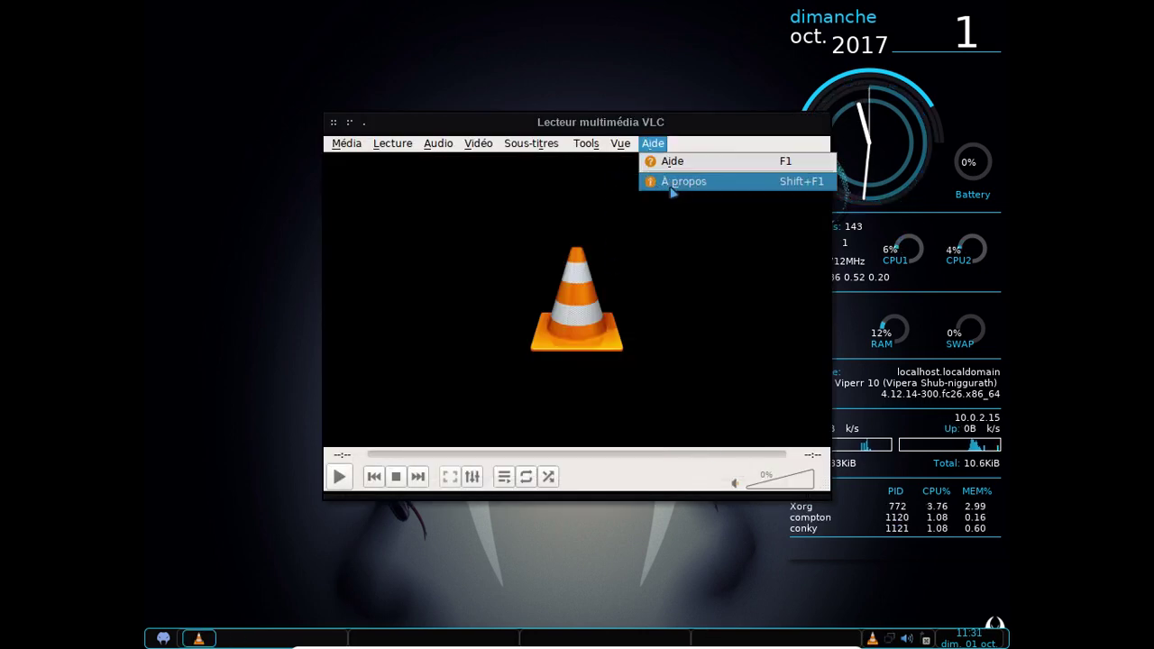
pyautogui.click(672, 188)
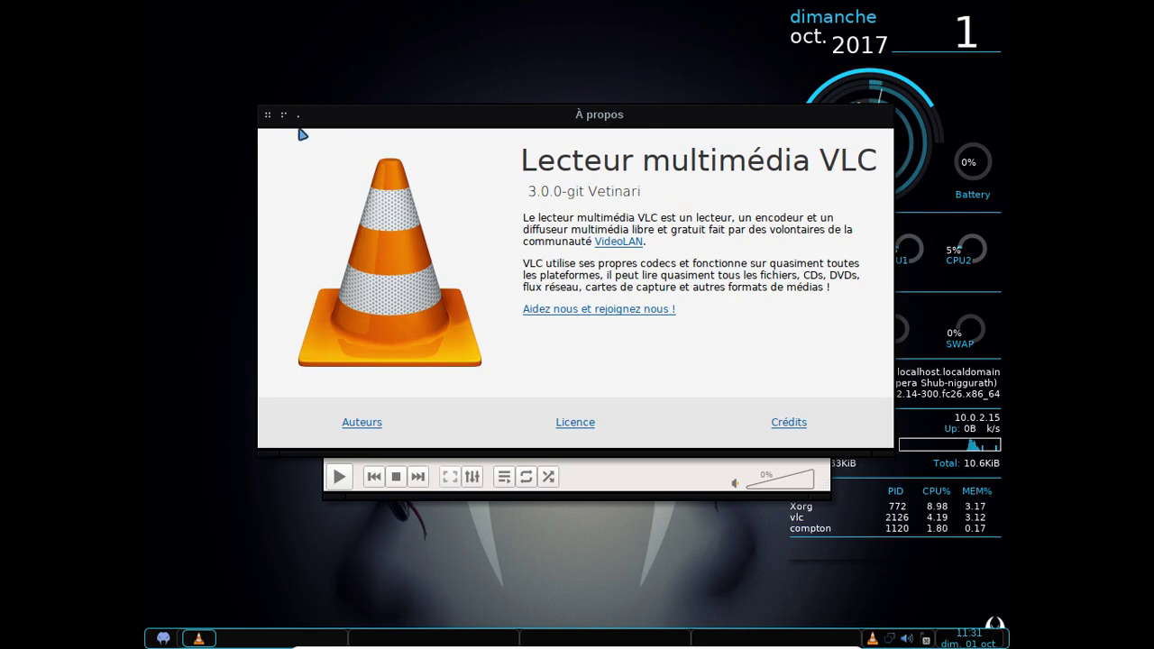
pyautogui.click(268, 115)
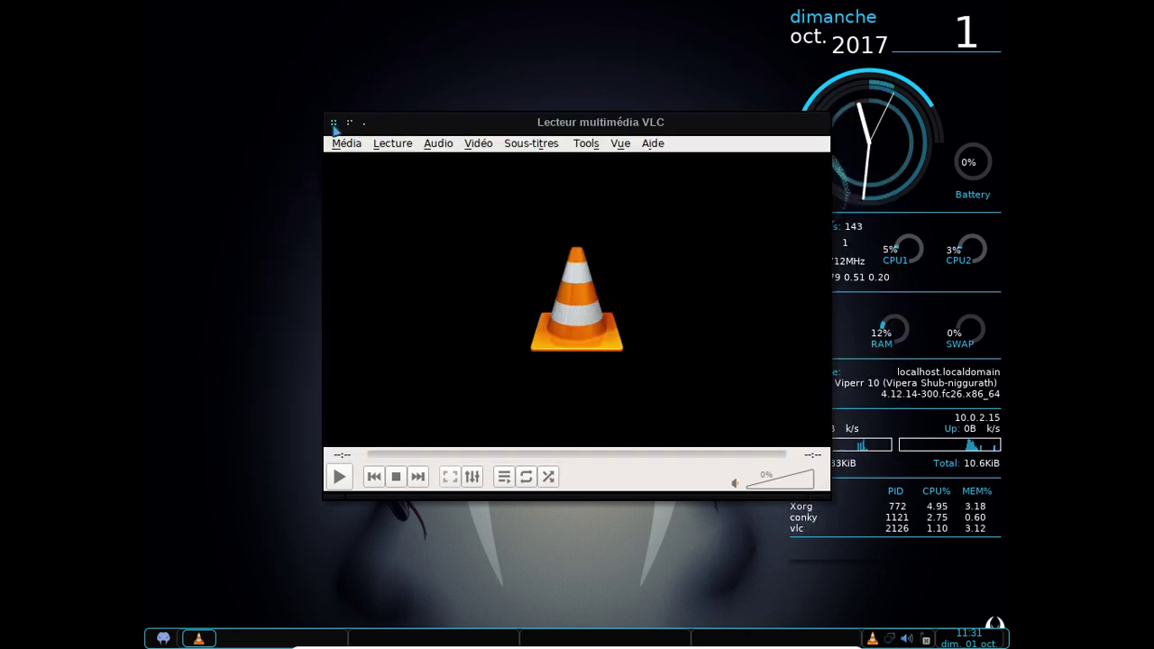
pyautogui.click(334, 124)
# Step: Launch Graveur (Xfburn) from Multimédia and dismiss the no burning device warning
pyautogui.rightClick(266, 90)
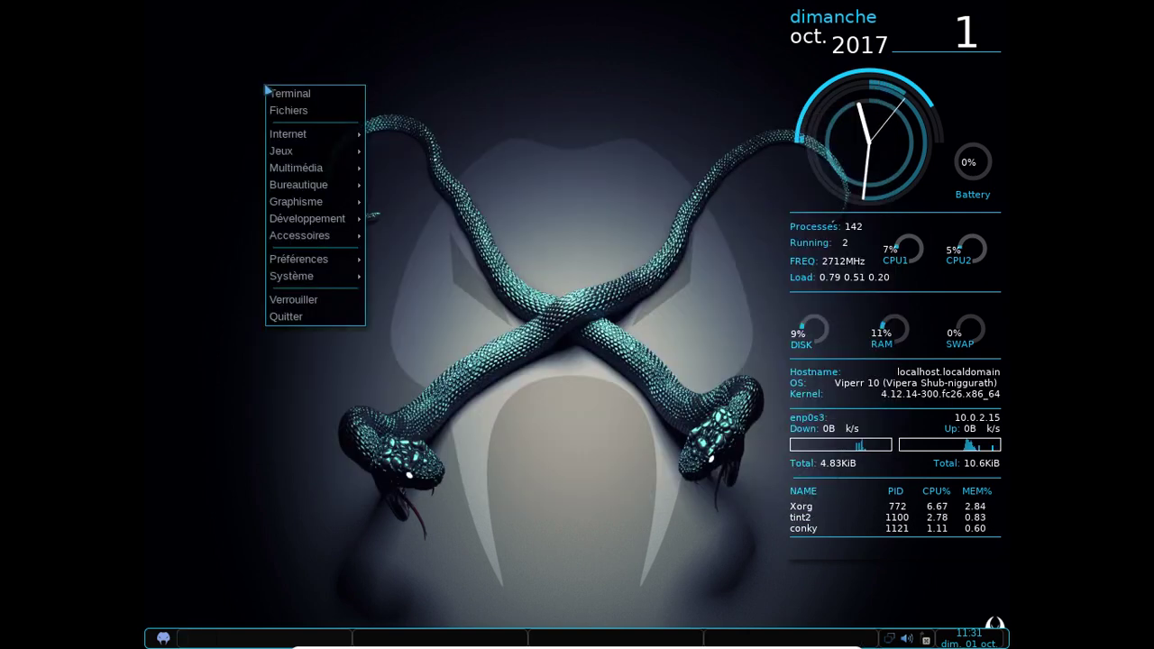
pyautogui.moveTo(297, 169)
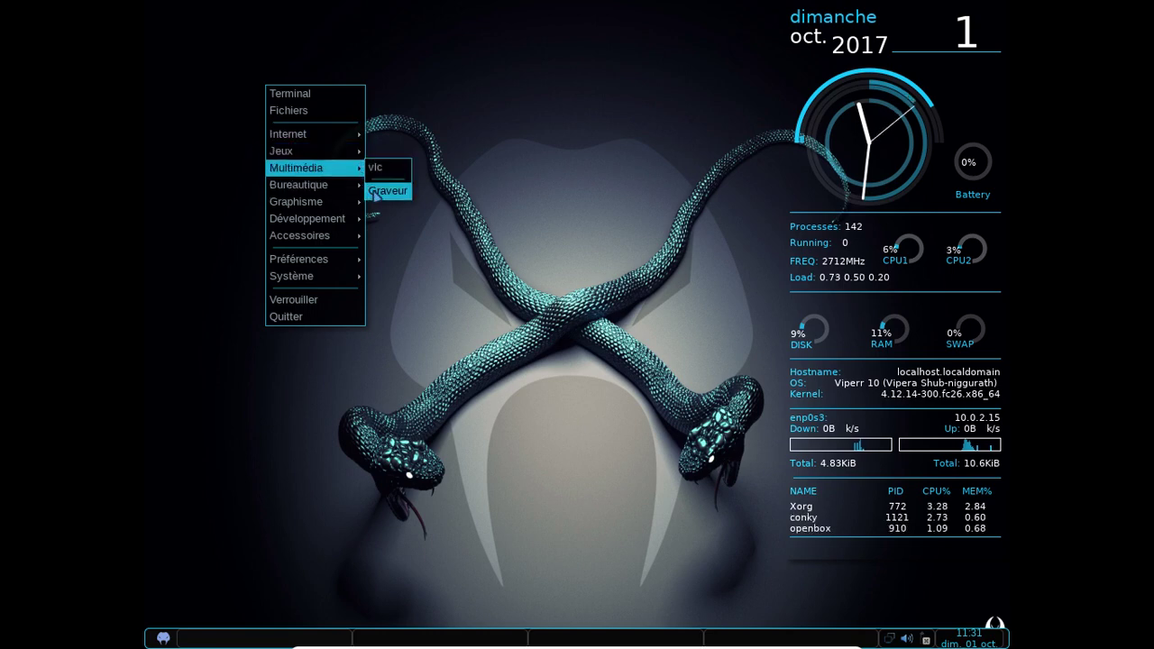
pyautogui.click(376, 192)
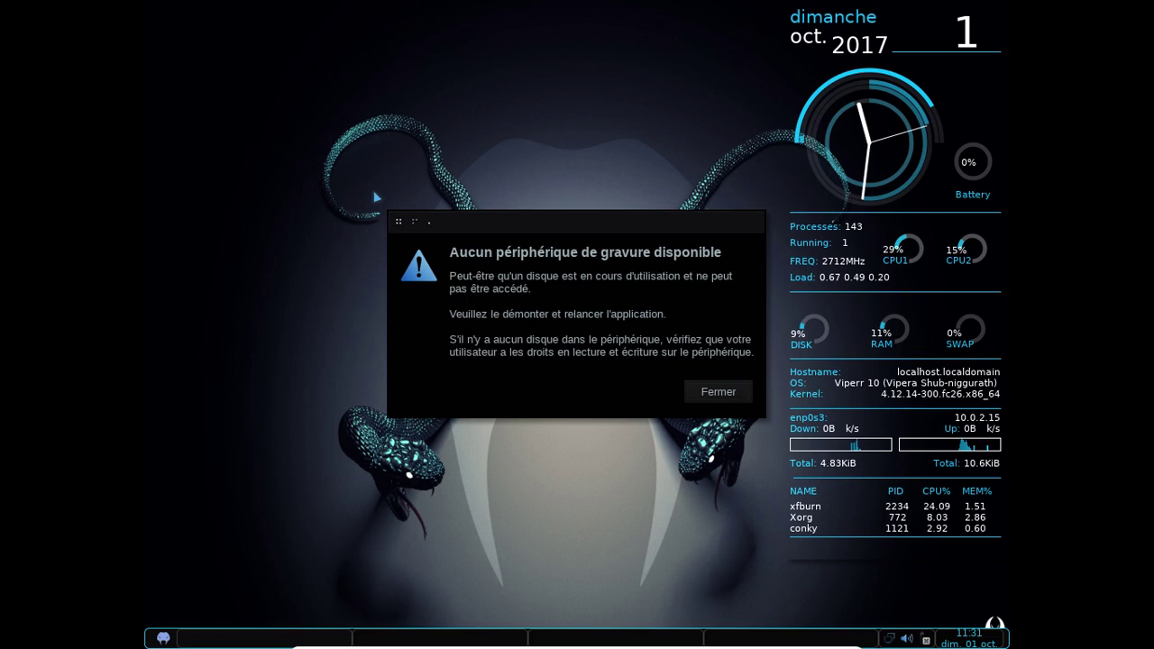
pyautogui.click(729, 392)
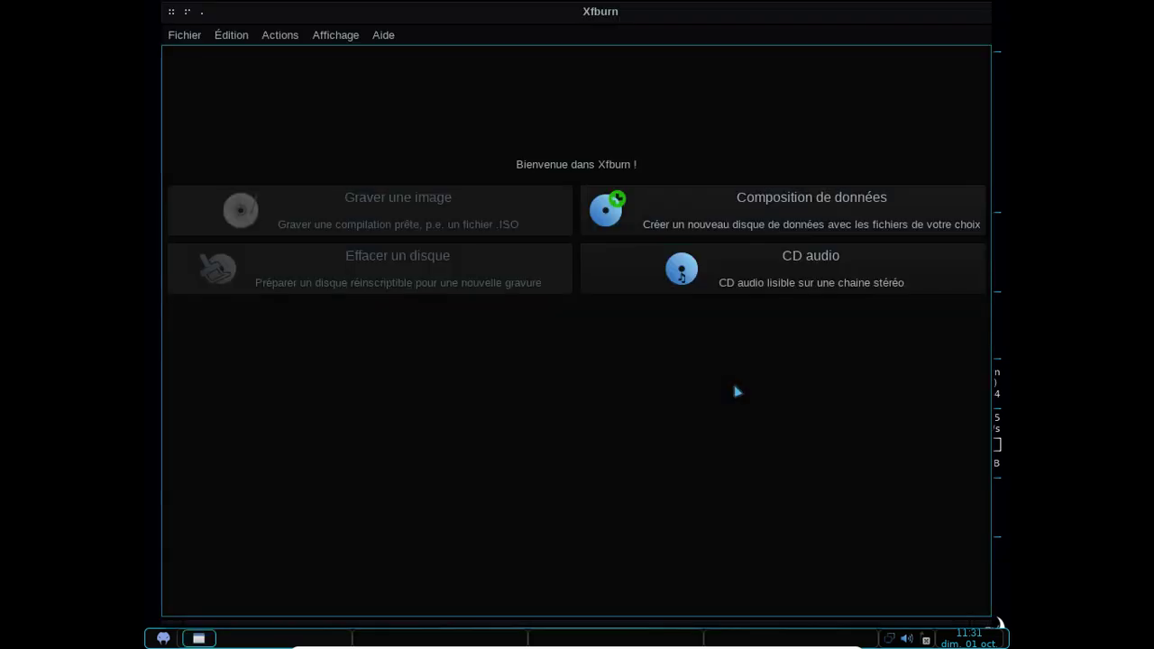
# Step: Close Xfburn and enable compositing via Préférences > Composite > Activer
pyautogui.click(178, 11)
pyautogui.rightClick(288, 58)
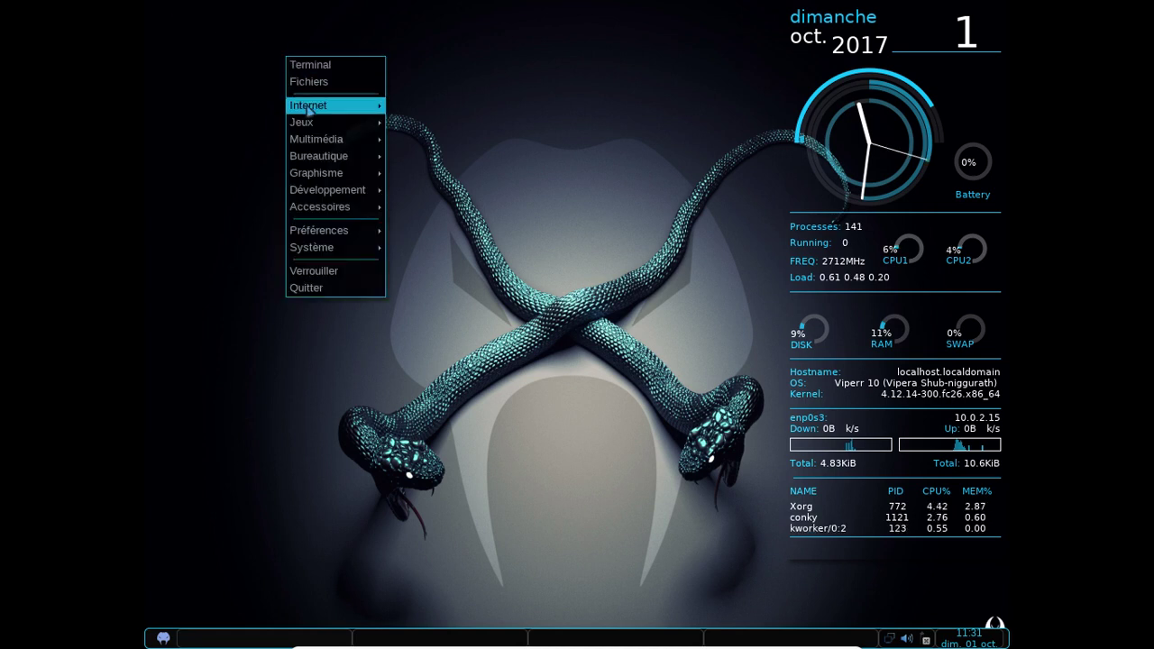
pyautogui.moveTo(325, 160)
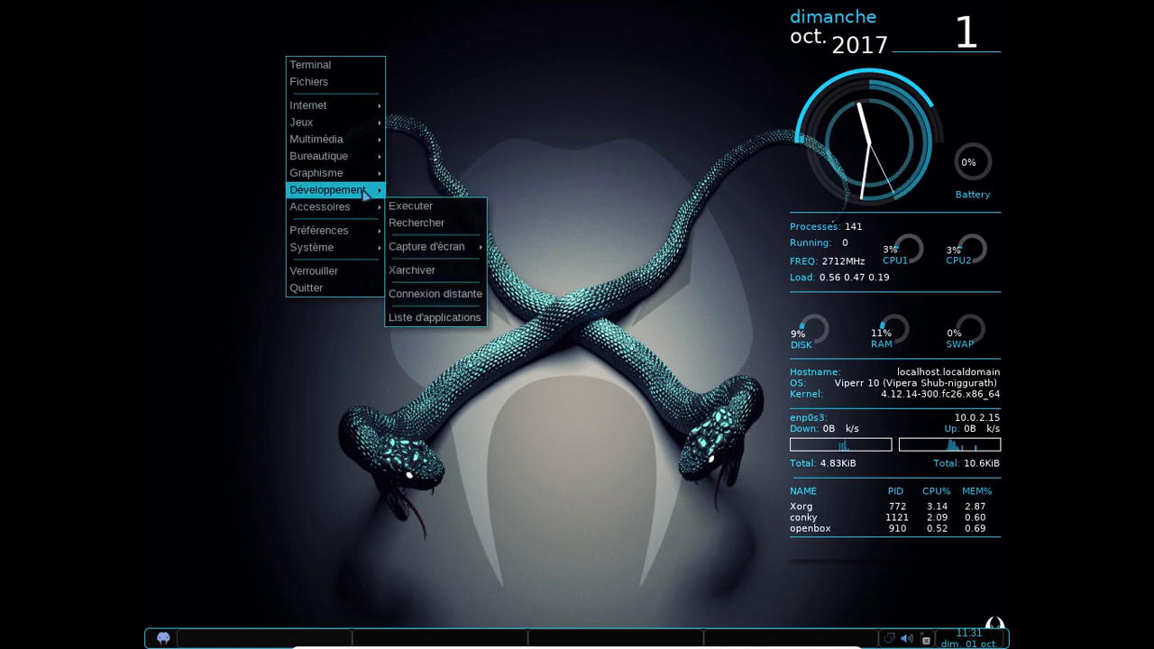
pyautogui.moveTo(360, 180)
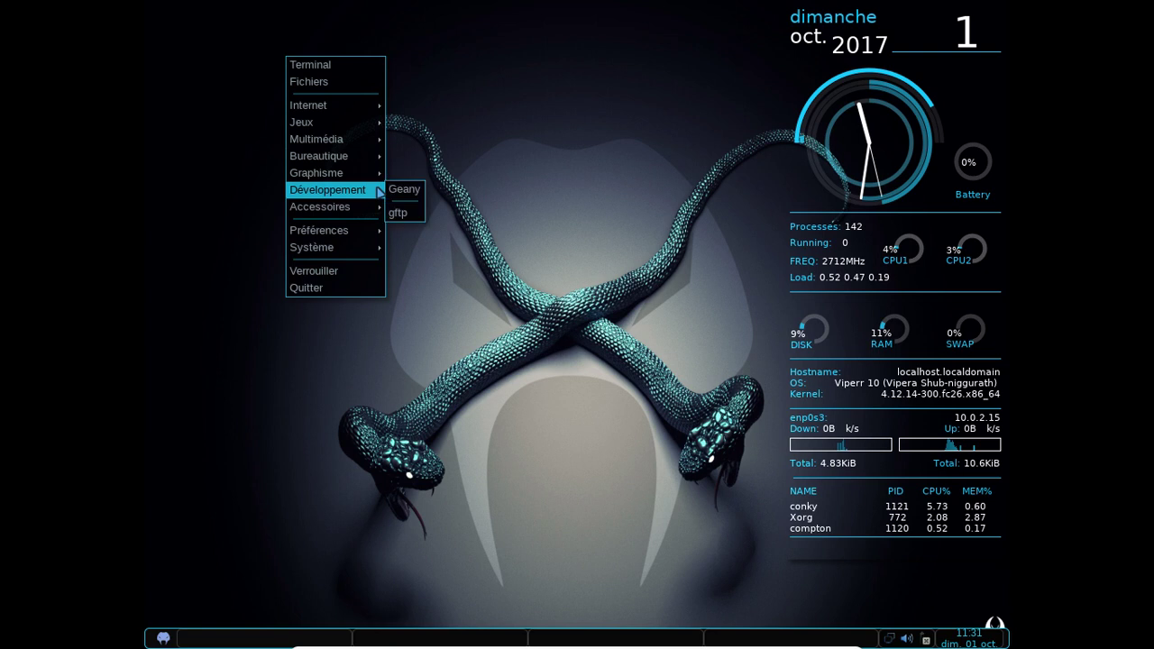
pyautogui.moveTo(359, 205)
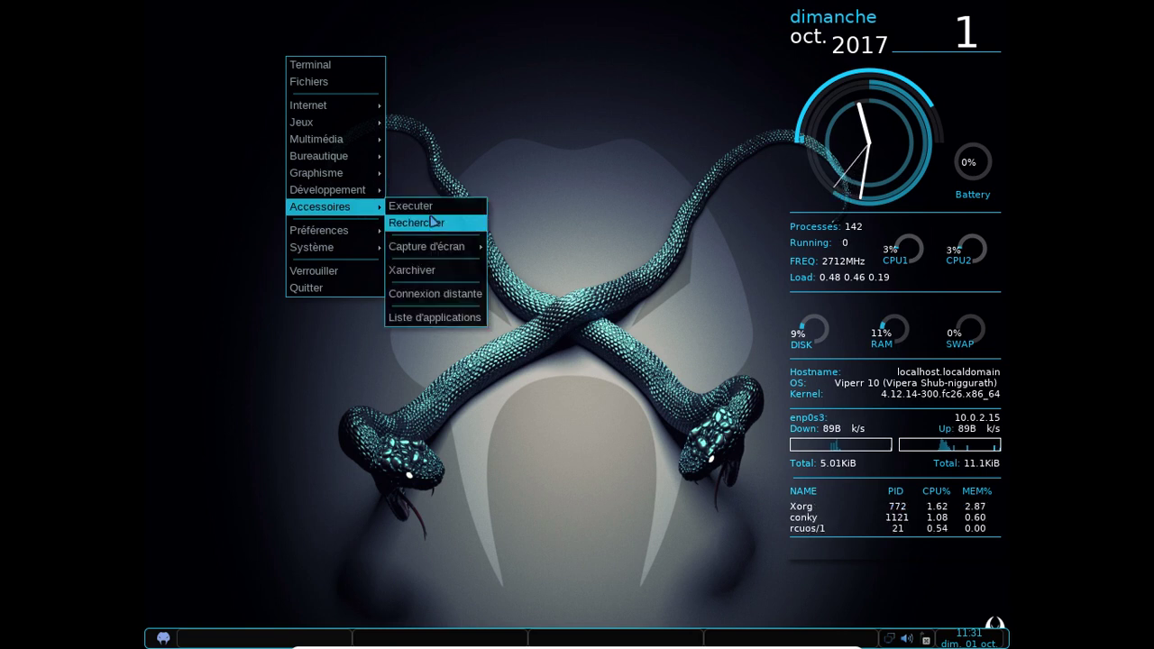
pyautogui.moveTo(435, 247)
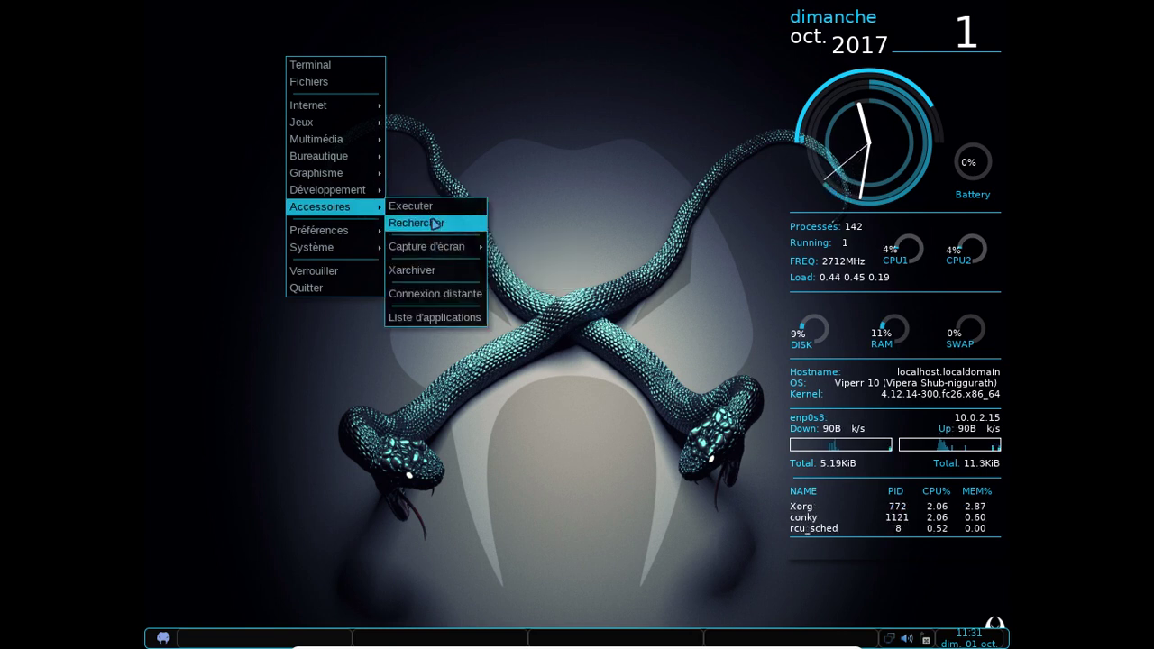
pyautogui.moveTo(355, 229)
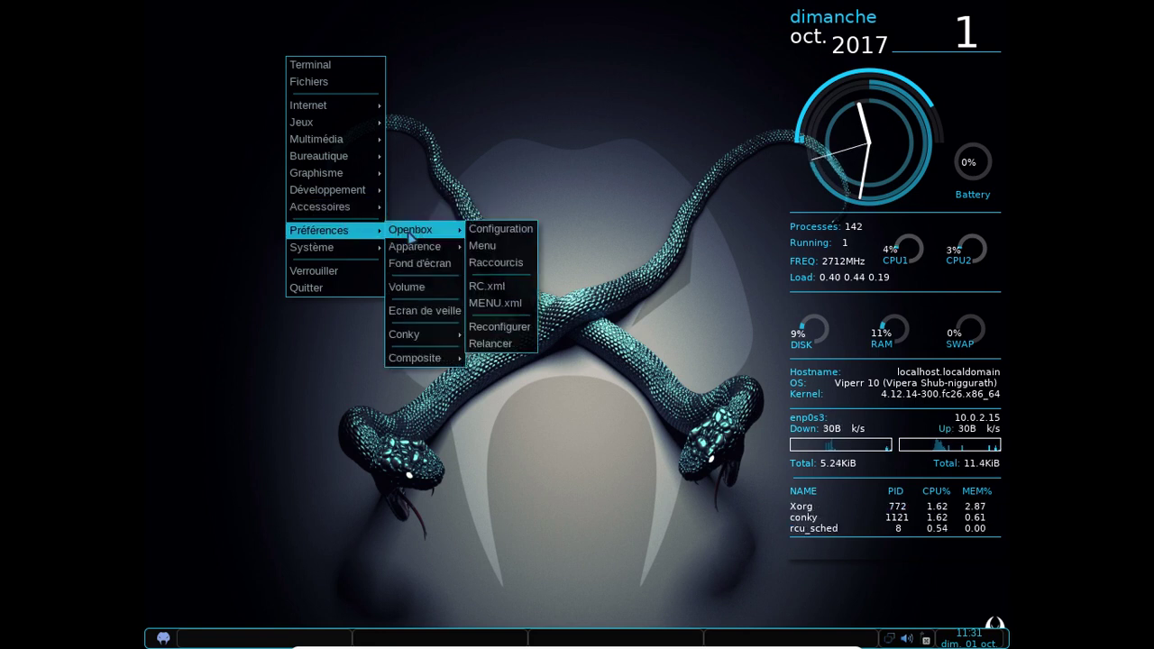
pyautogui.moveTo(431, 337)
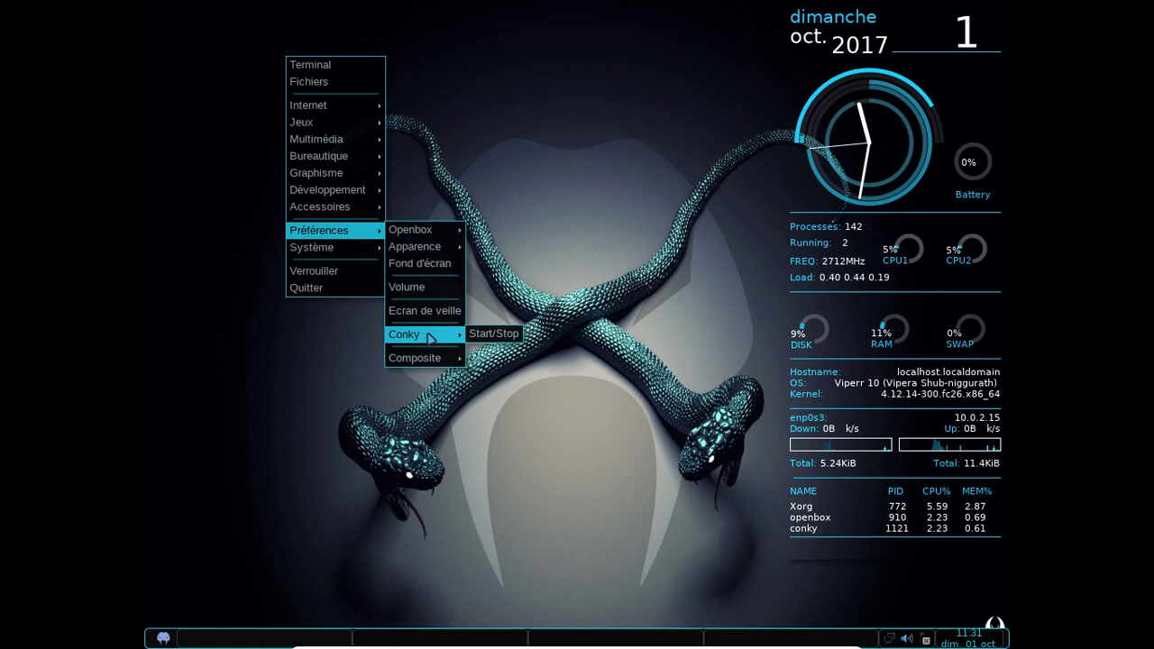
pyautogui.moveTo(440, 359)
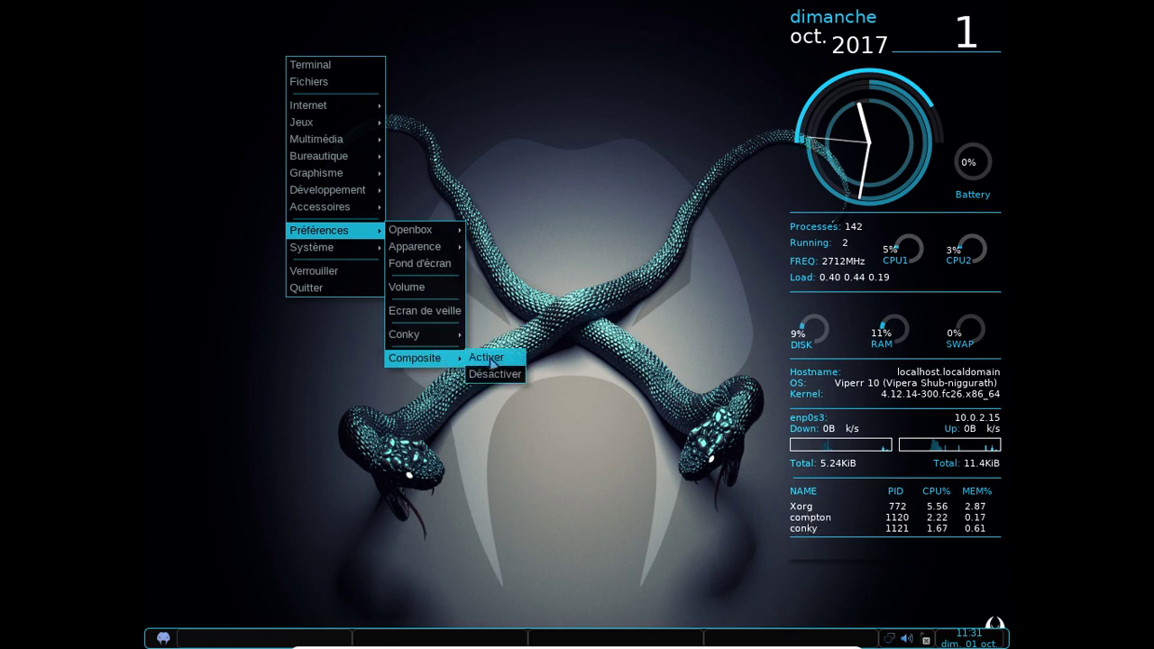
pyautogui.click(488, 359)
# Step: Show the Bureautique office entries, including LibreOffice, in the desktop menu
pyautogui.rightClick(349, 105)
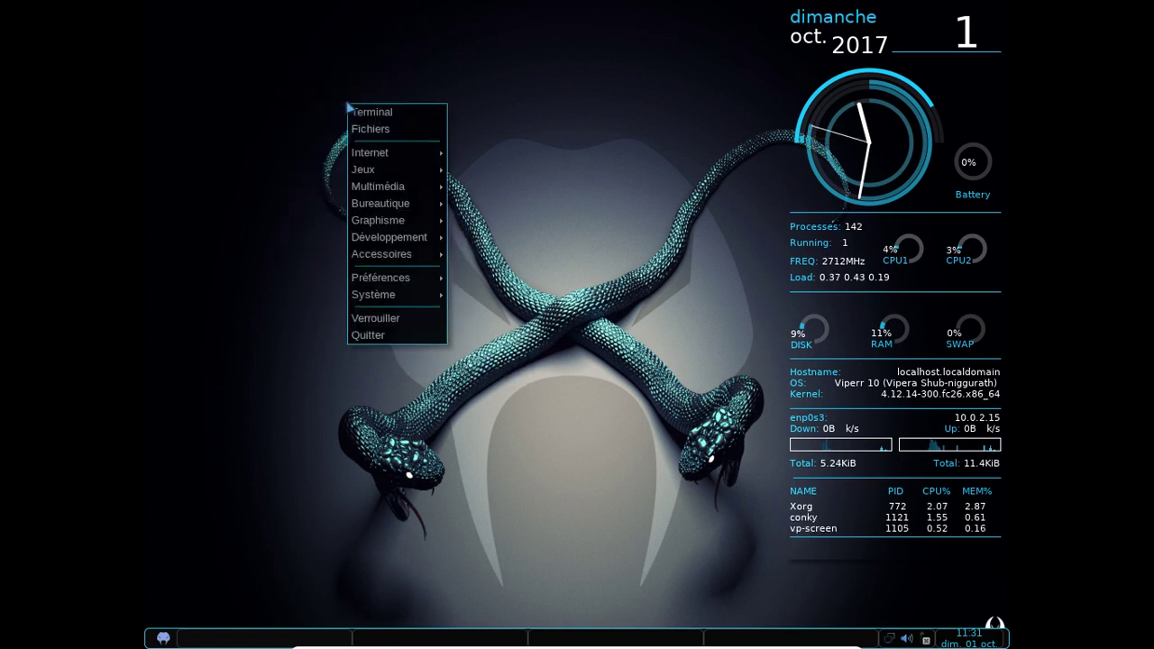
pyautogui.moveTo(418, 287)
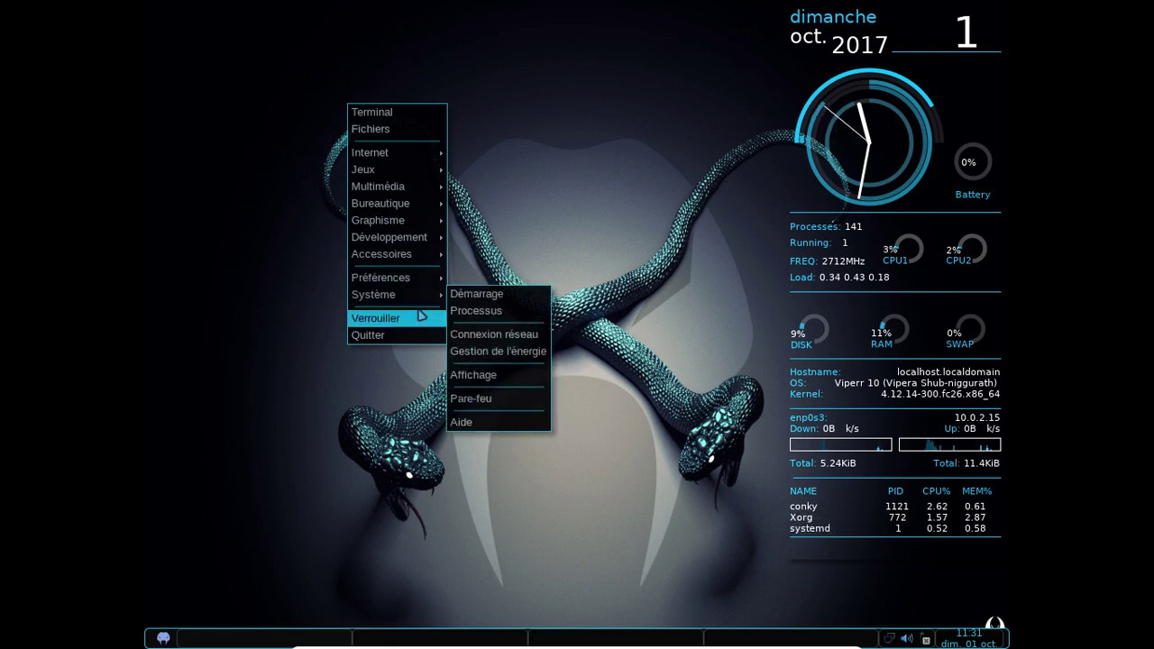
pyautogui.moveTo(406, 206)
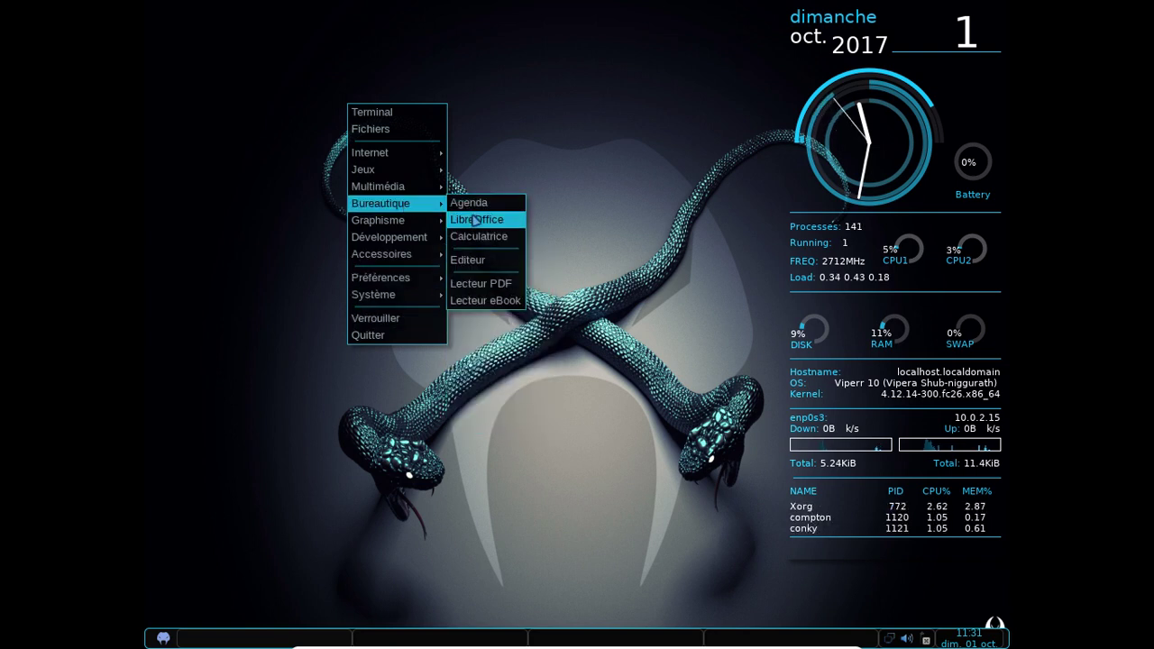
pyautogui.click(477, 221)
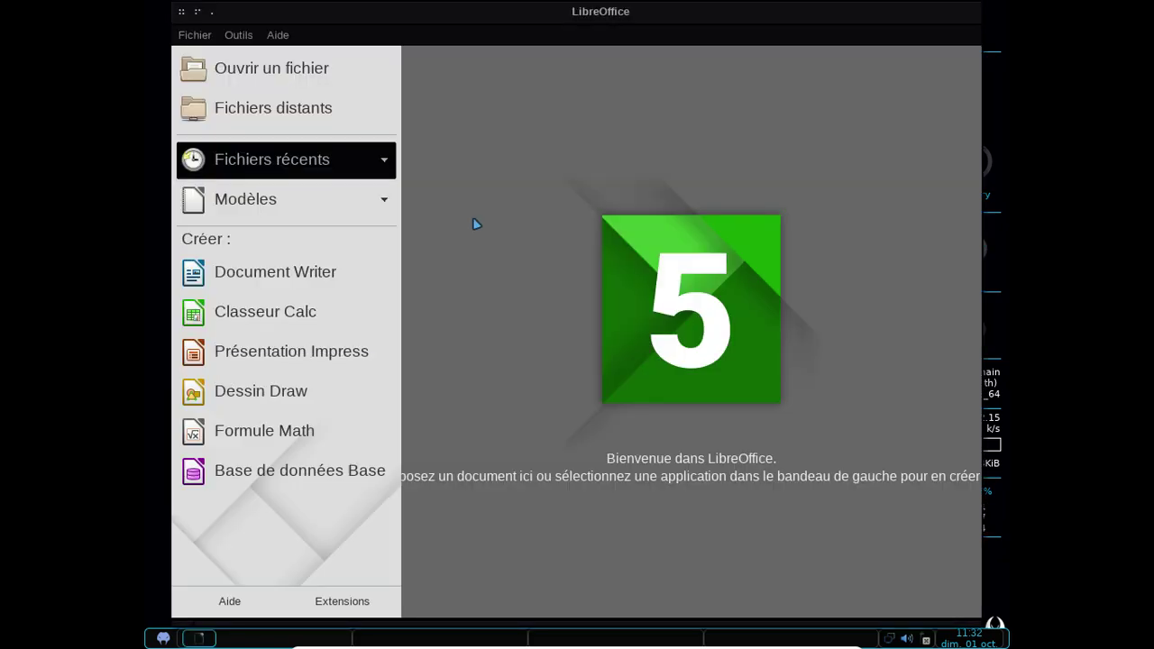
pyautogui.click(287, 267)
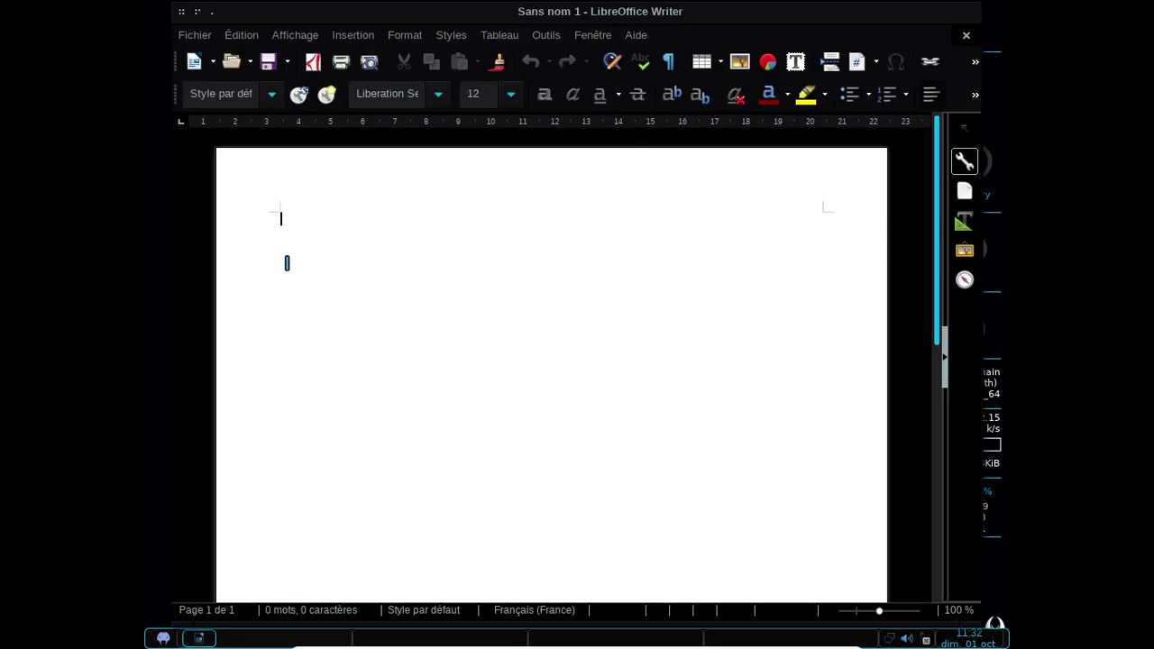
pyautogui.click(631, 37)
pyautogui.click(636, 217)
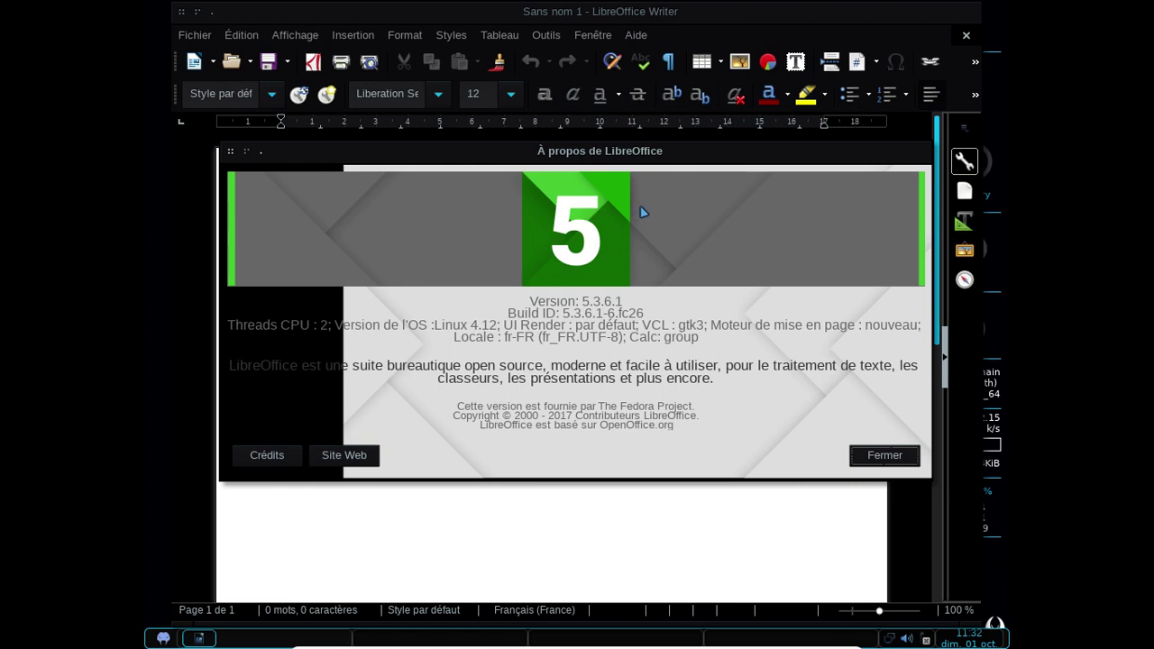
pyautogui.click(227, 155)
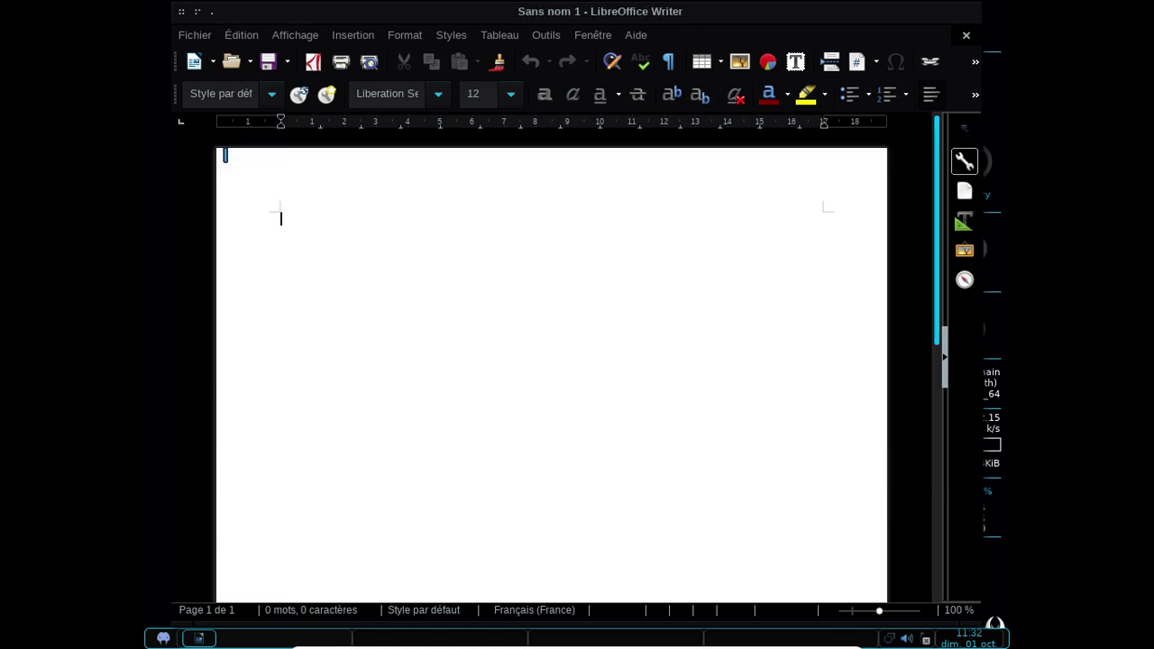
pyautogui.click(212, 62)
pyautogui.click(226, 110)
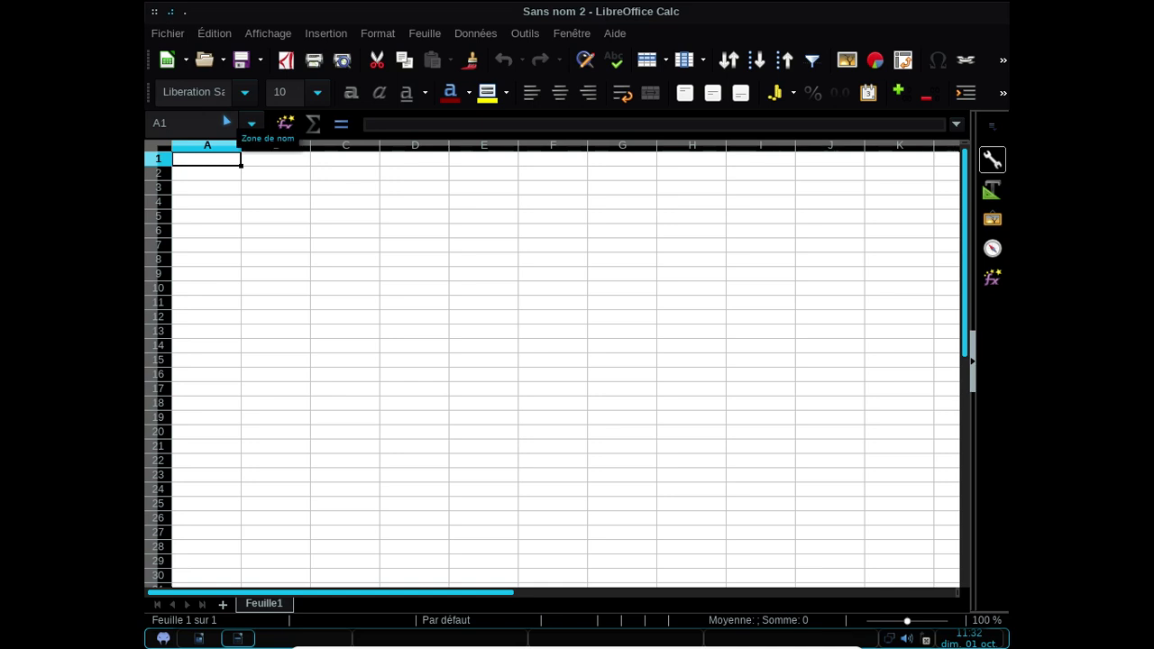
pyautogui.click(155, 13)
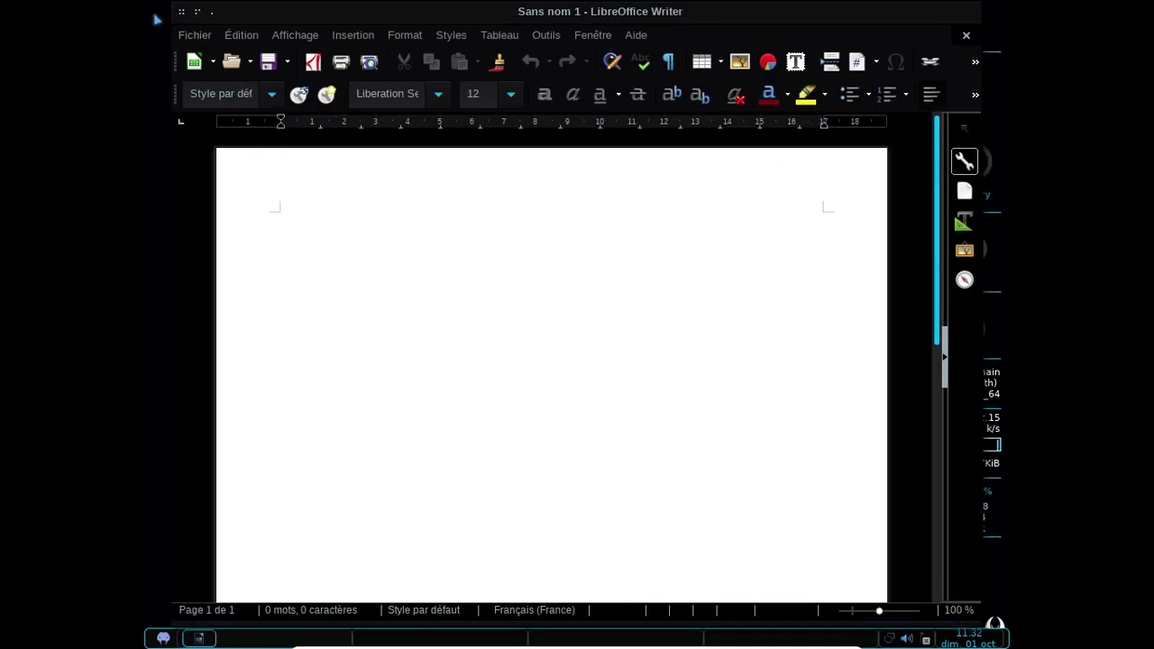
pyautogui.click(184, 12)
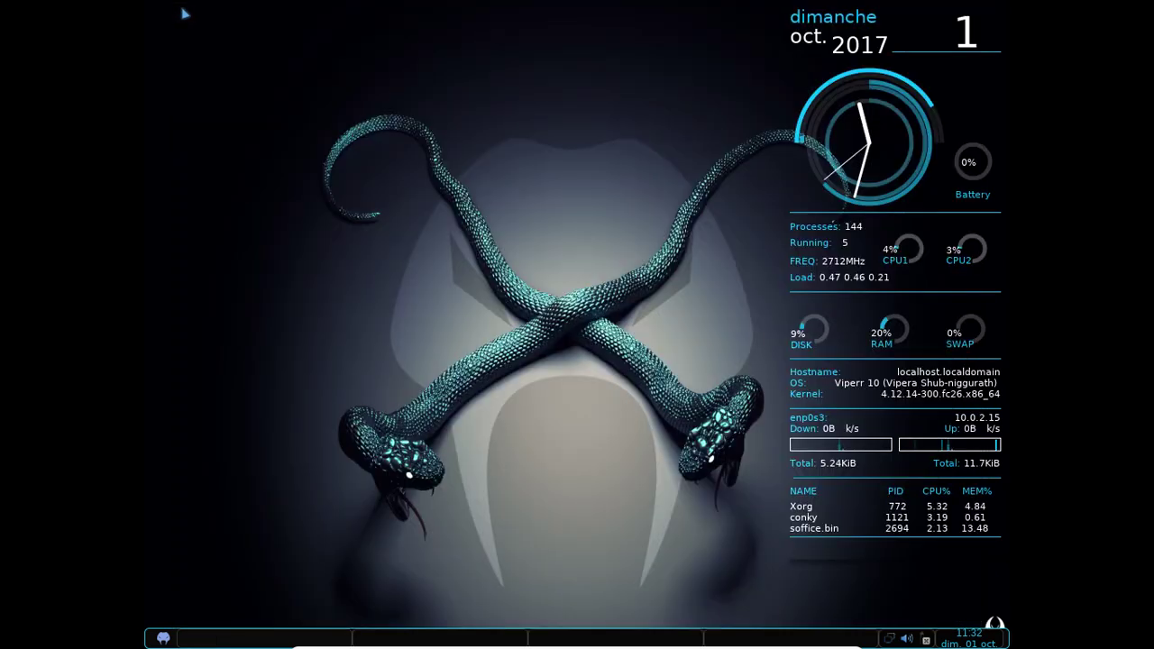
pyautogui.rightClick(314, 74)
pyautogui.moveTo(359, 185)
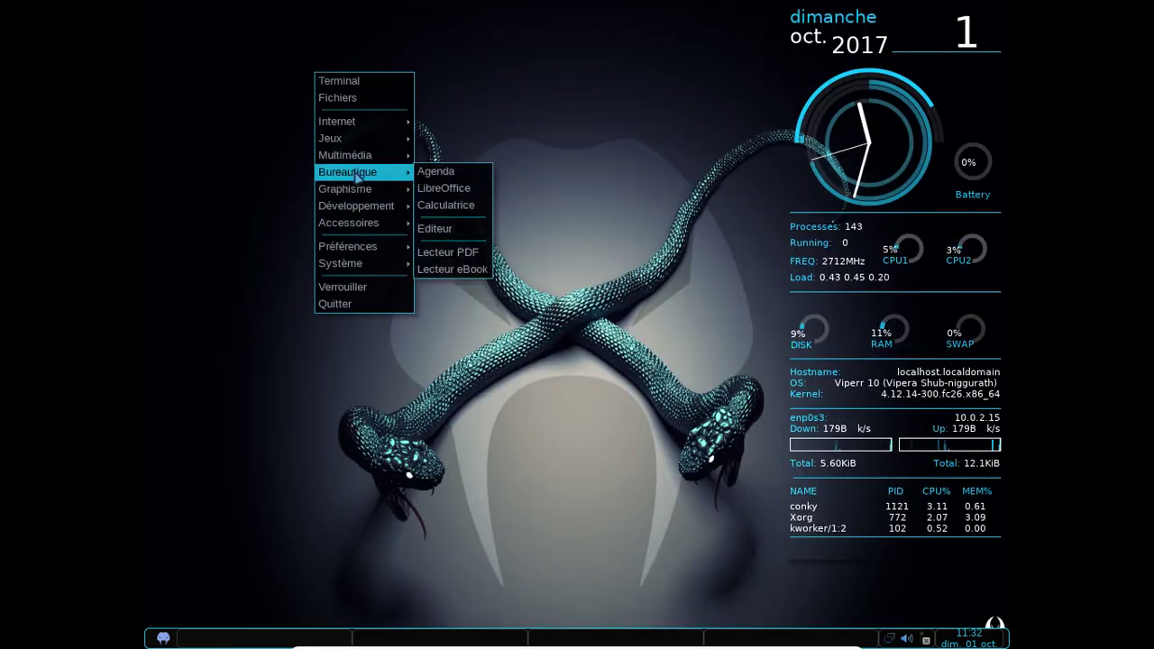
pyautogui.click(466, 178)
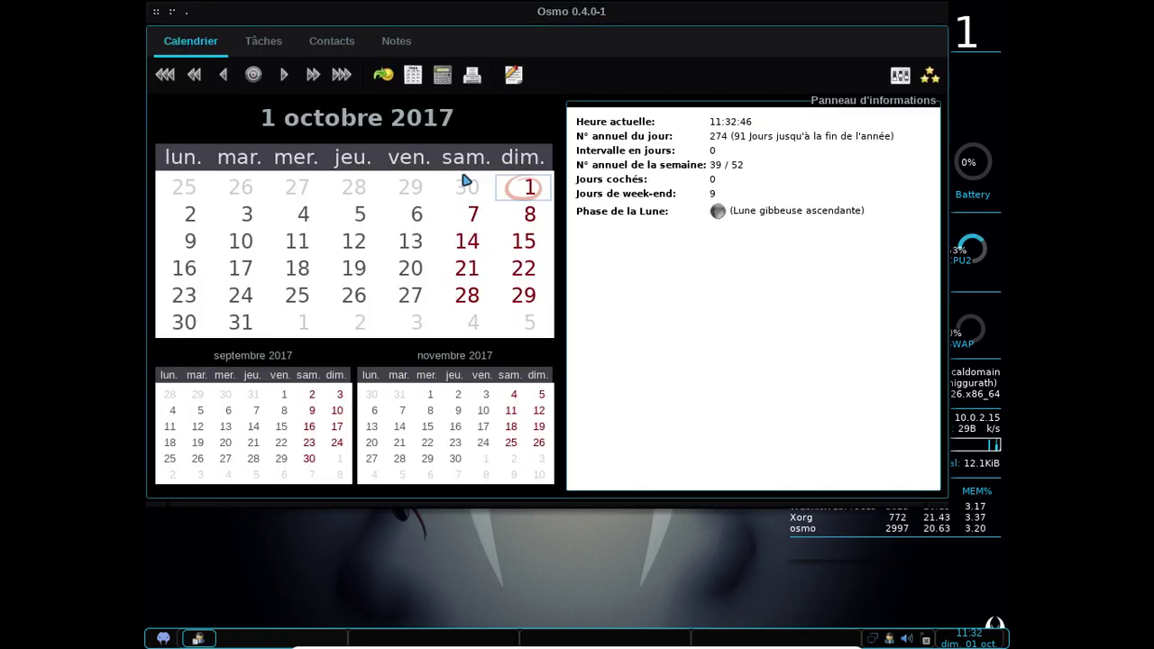
pyautogui.click(157, 13)
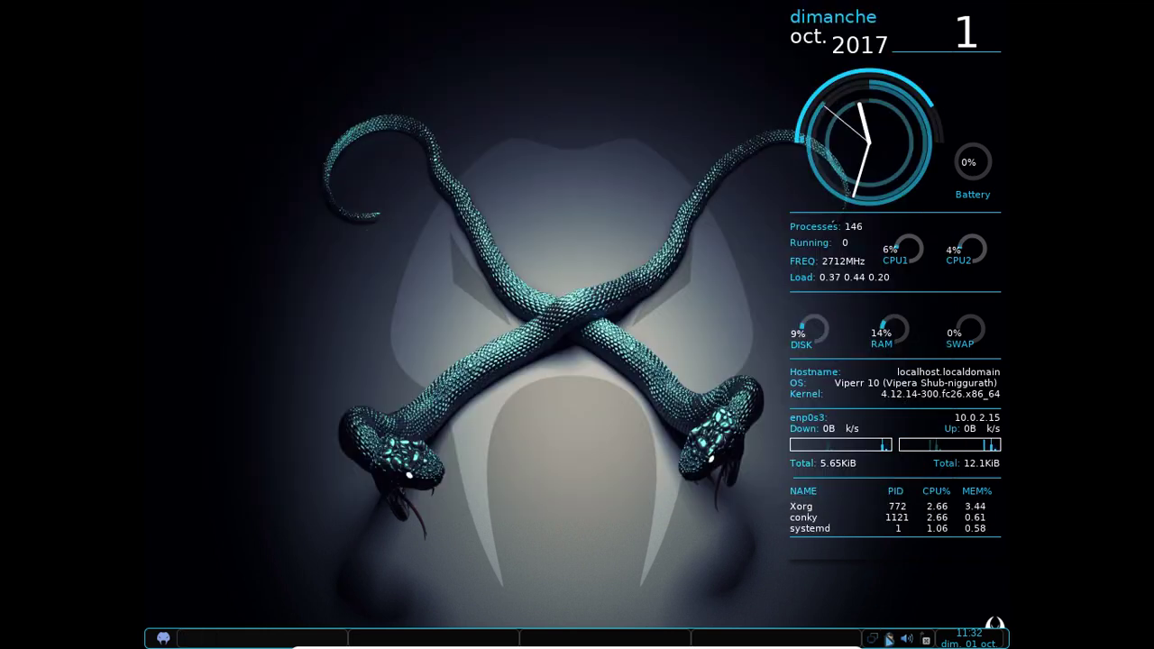
pyautogui.rightClick(889, 638)
pyautogui.click(848, 621)
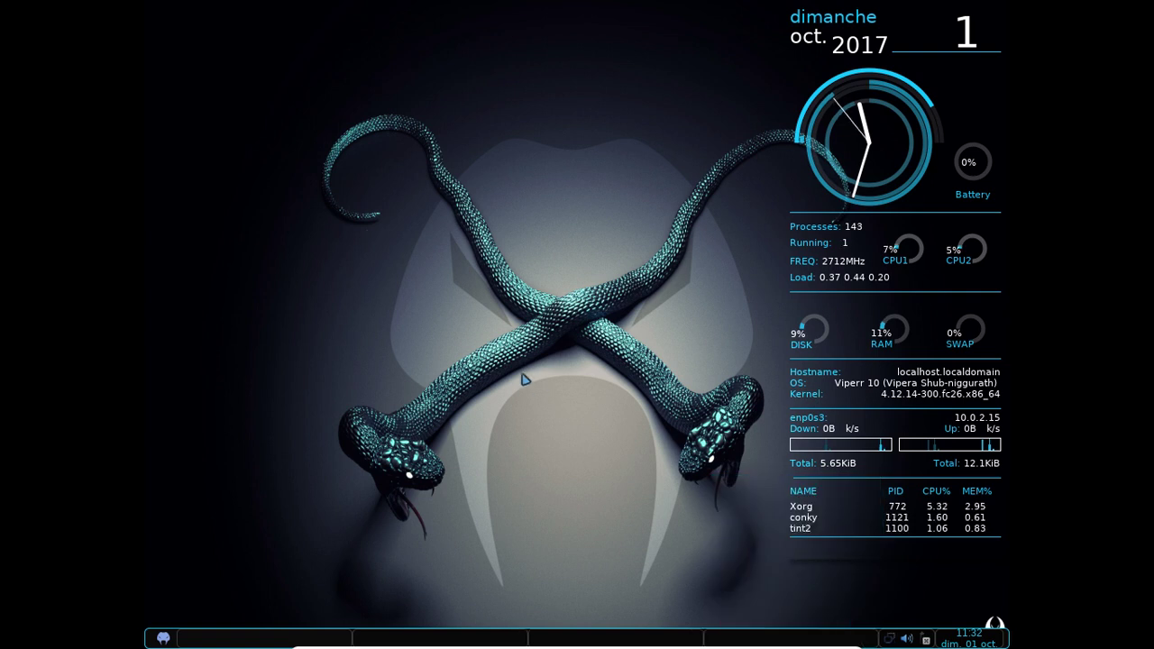
pyautogui.rightClick(276, 91)
pyautogui.moveTo(304, 211)
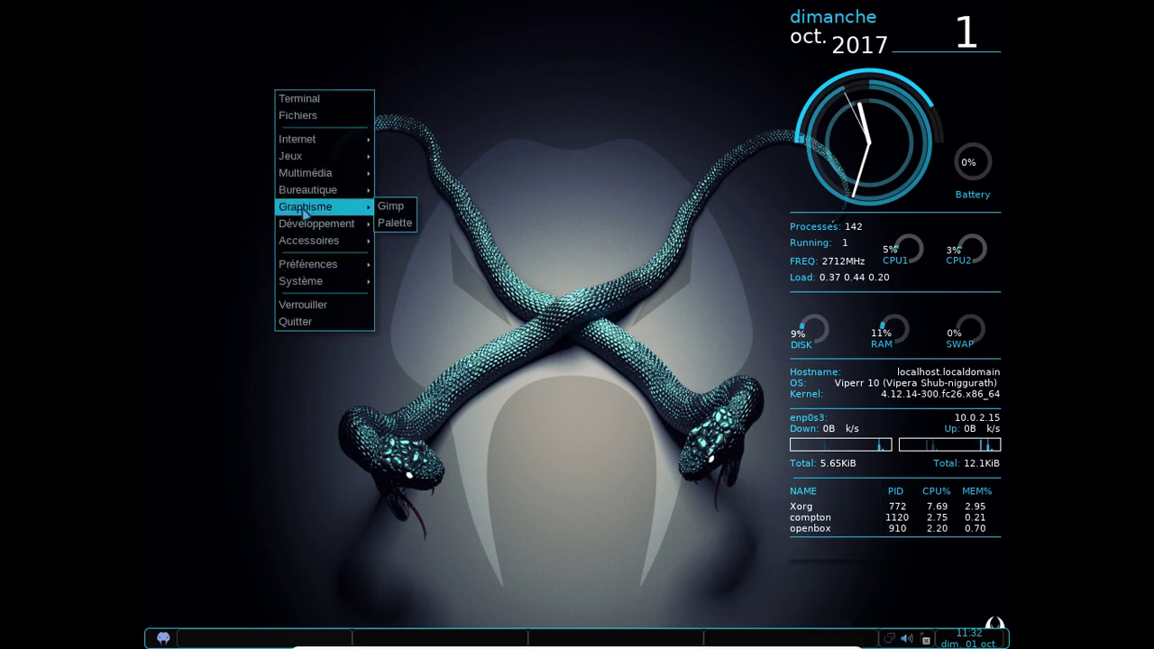
pyautogui.moveTo(306, 190)
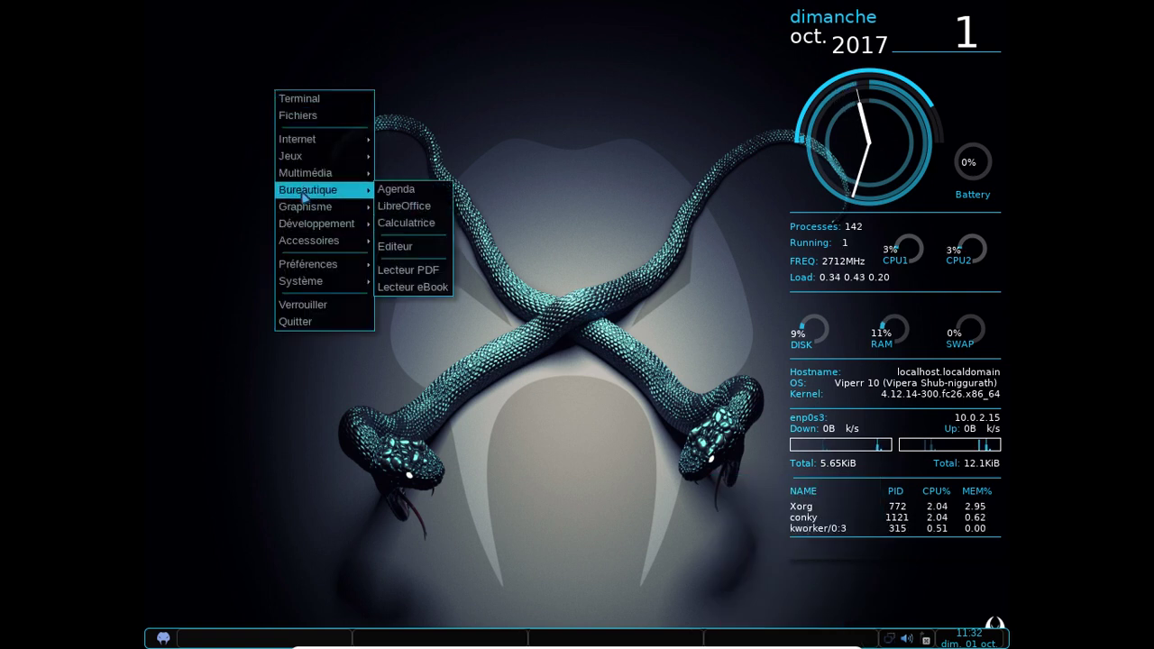
pyautogui.click(401, 248)
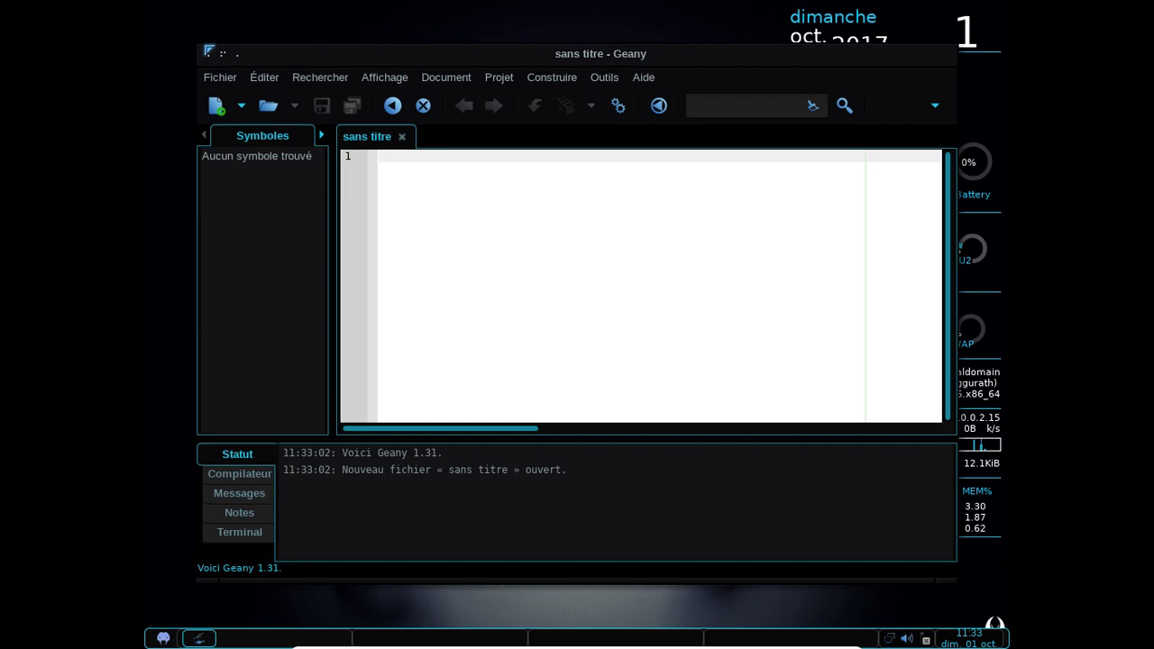
pyautogui.doubleClick(209, 50)
pyautogui.rightClick(211, 60)
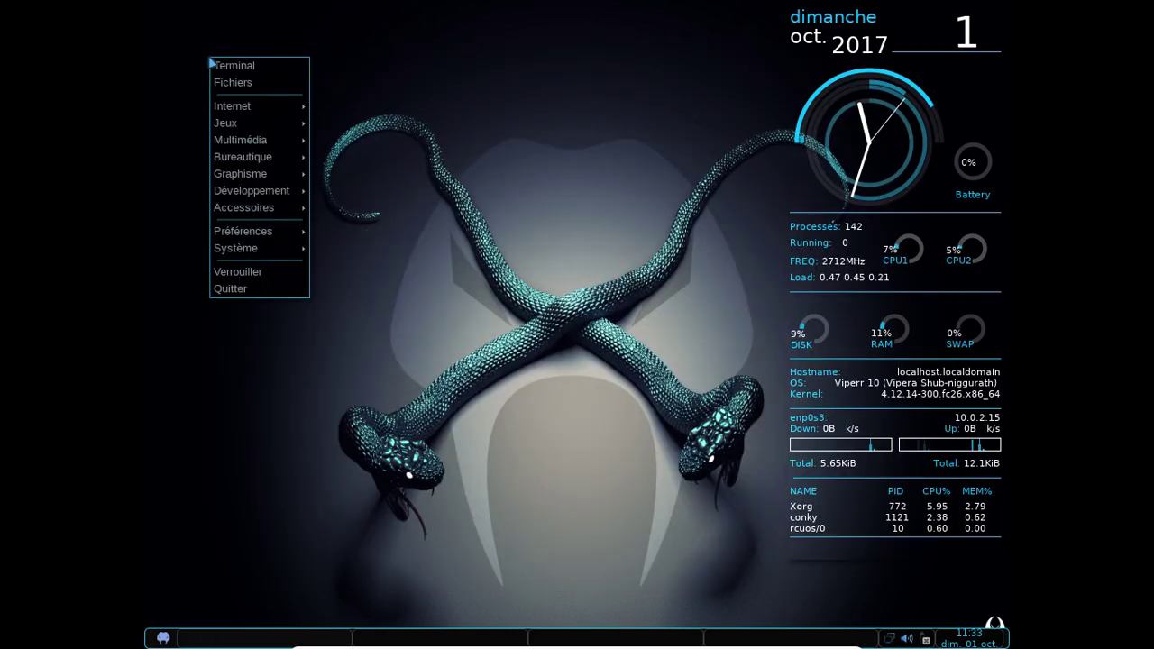
pyautogui.moveTo(260, 234)
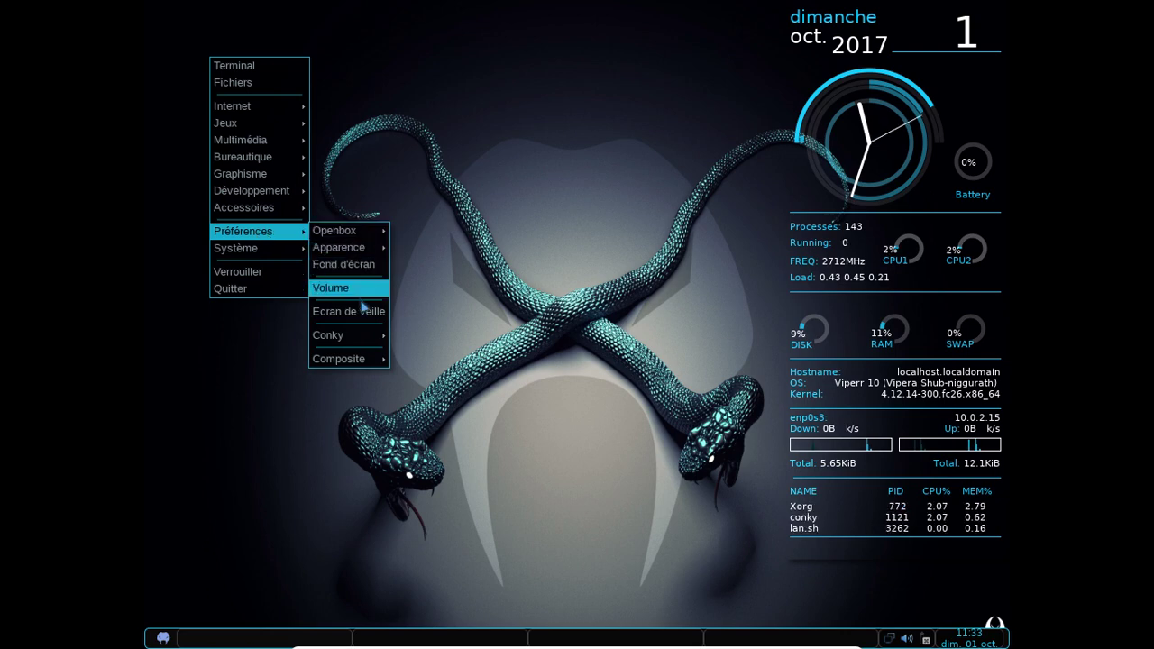
pyautogui.click(365, 312)
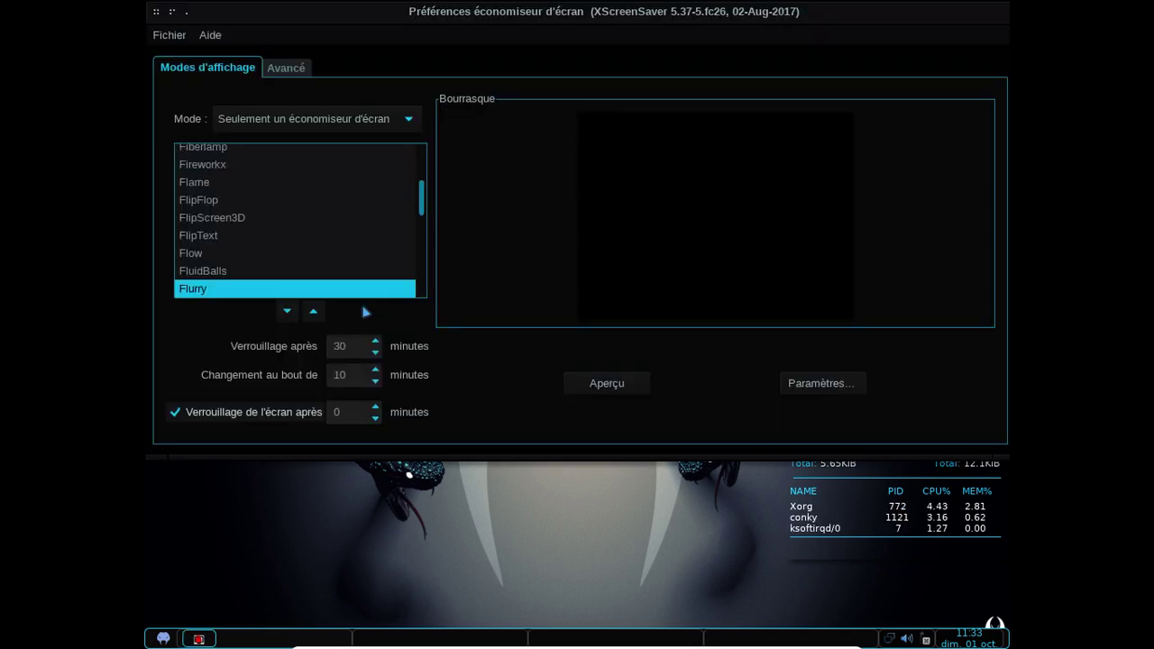
pyautogui.click(158, 14)
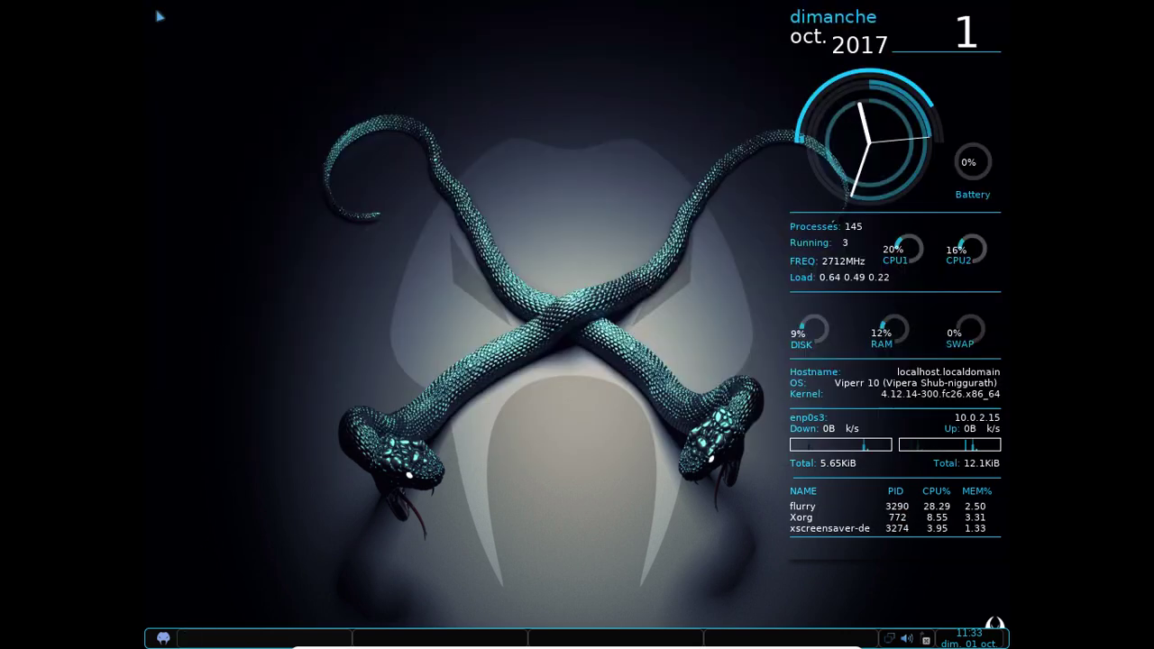
pyautogui.rightClick(224, 68)
pyautogui.moveTo(277, 259)
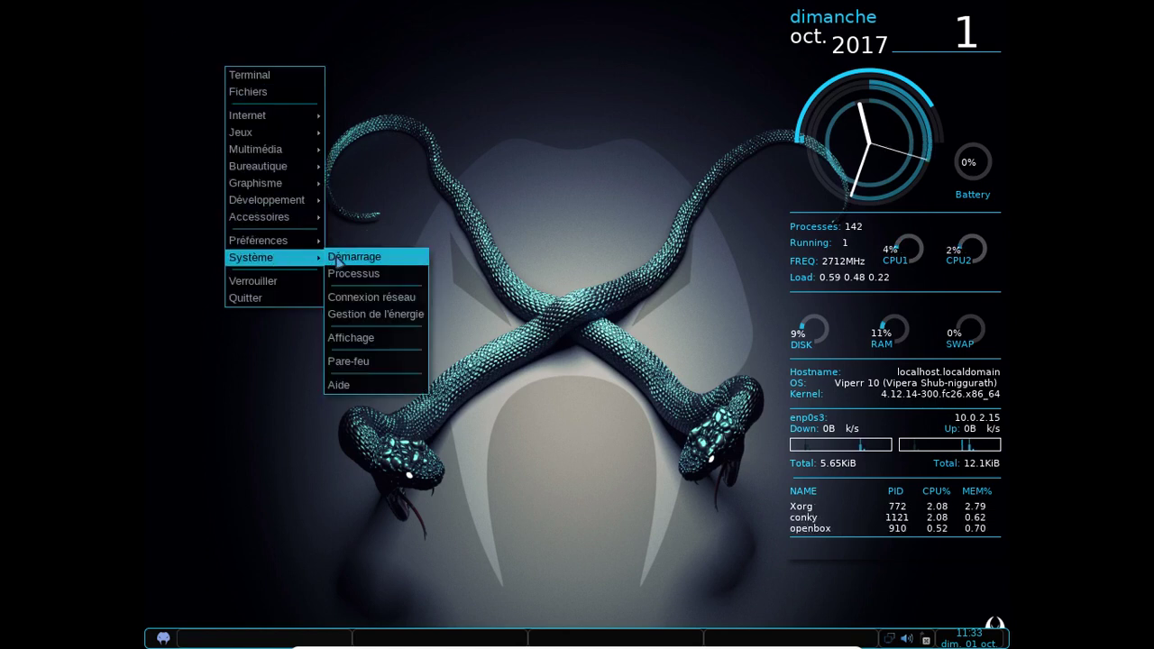
pyautogui.click(355, 362)
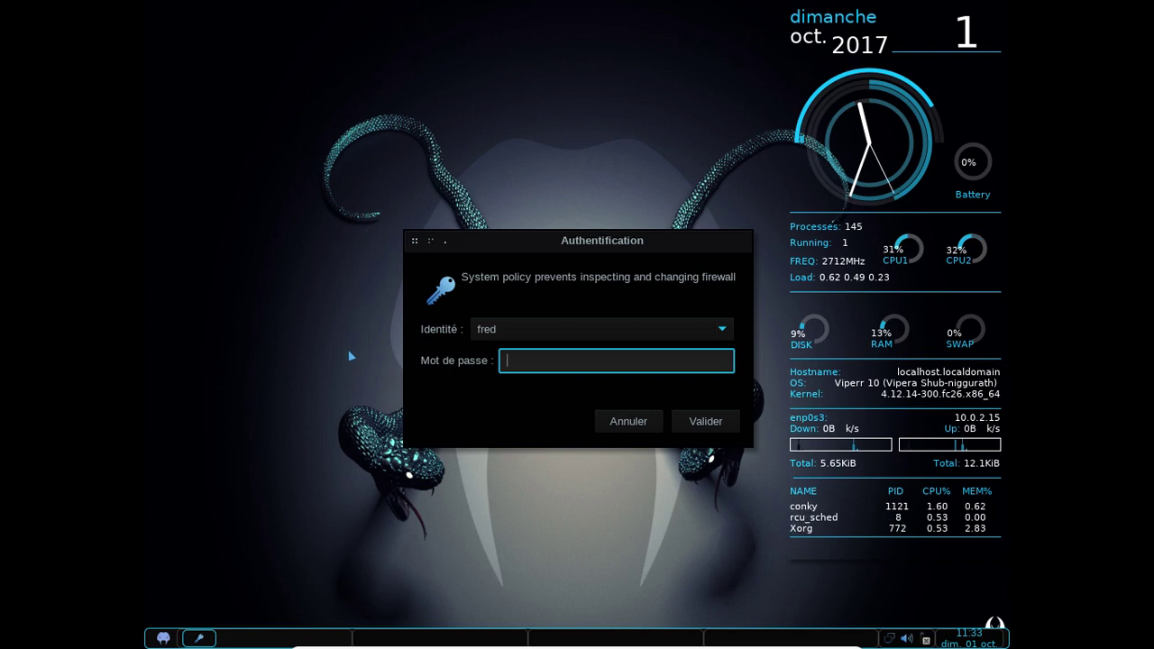
pyautogui.write('********')
pyautogui.press('Return')
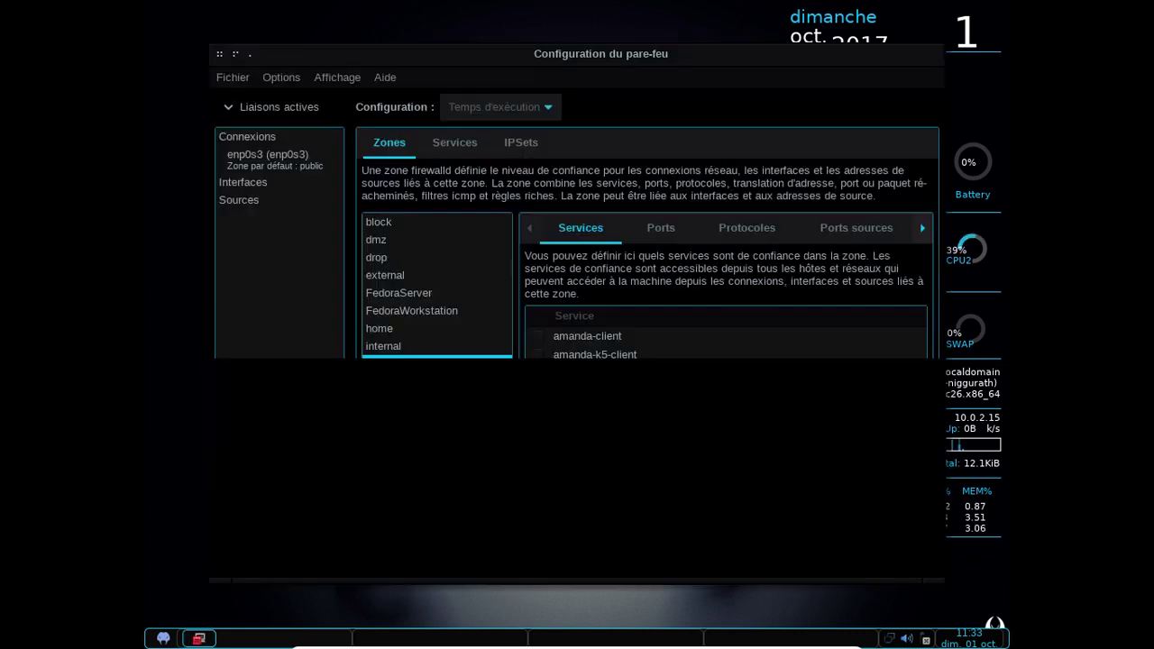
pyautogui.click(221, 54)
pyautogui.rightClick(318, 98)
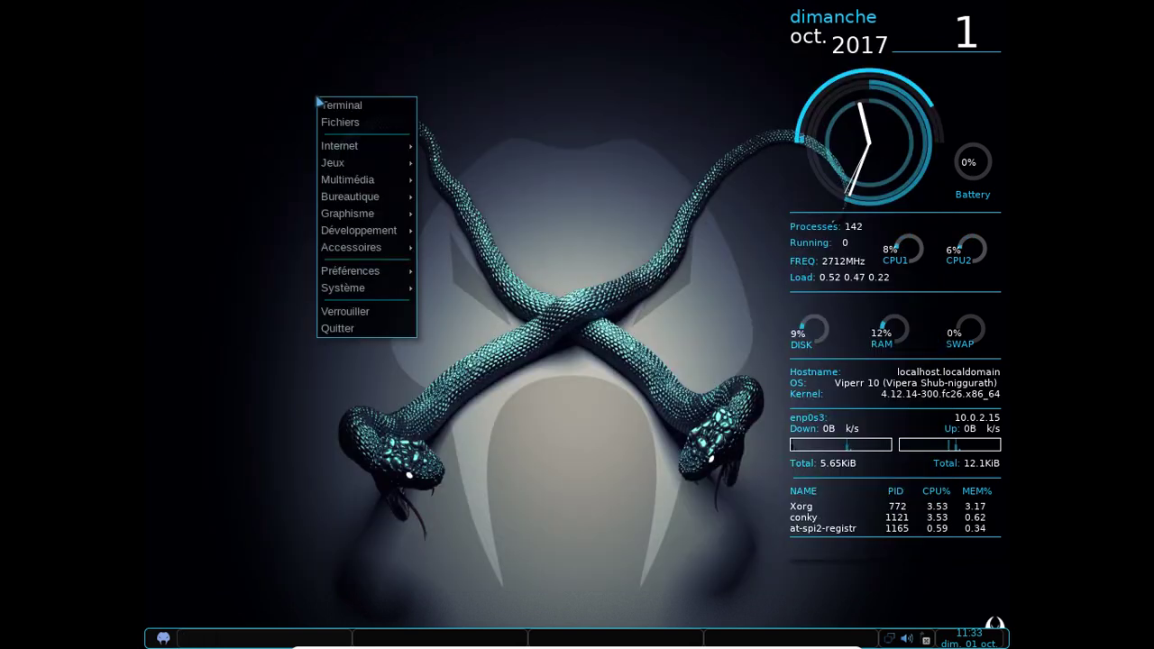
pyautogui.moveTo(366, 256)
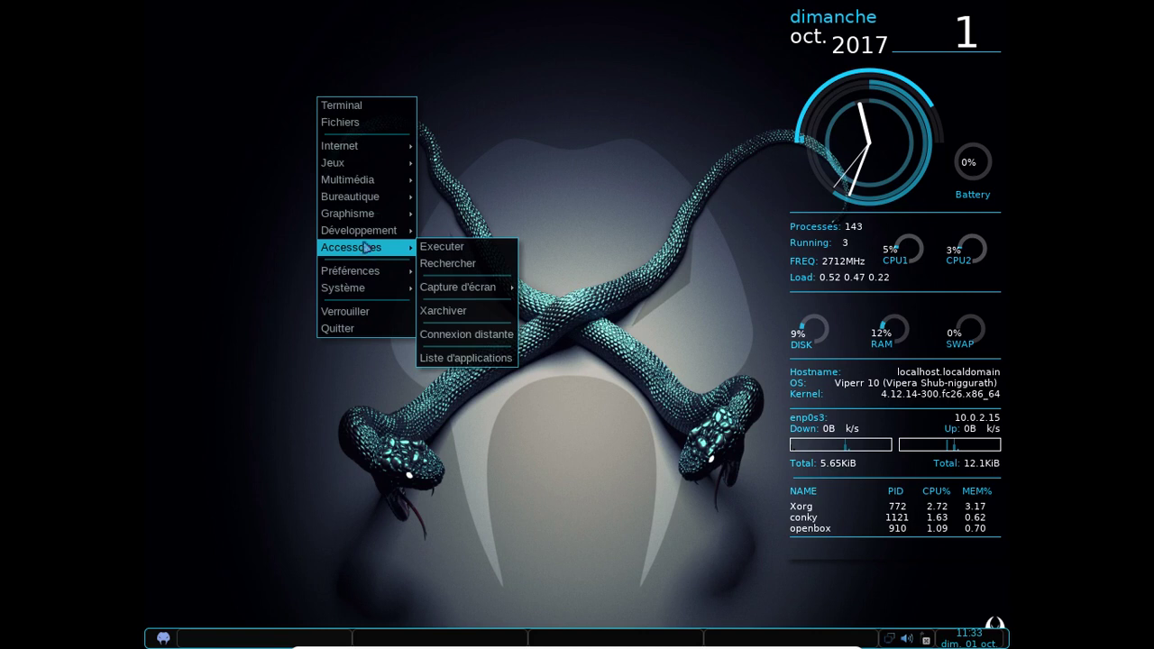
pyautogui.moveTo(359, 236)
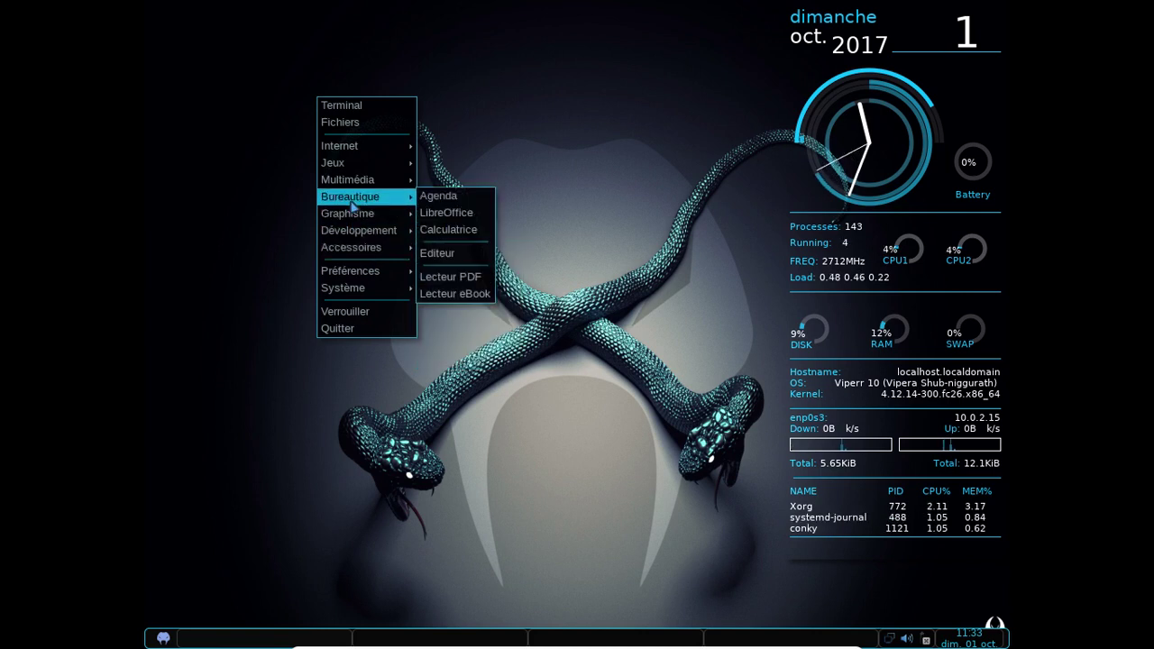
pyautogui.moveTo(357, 163)
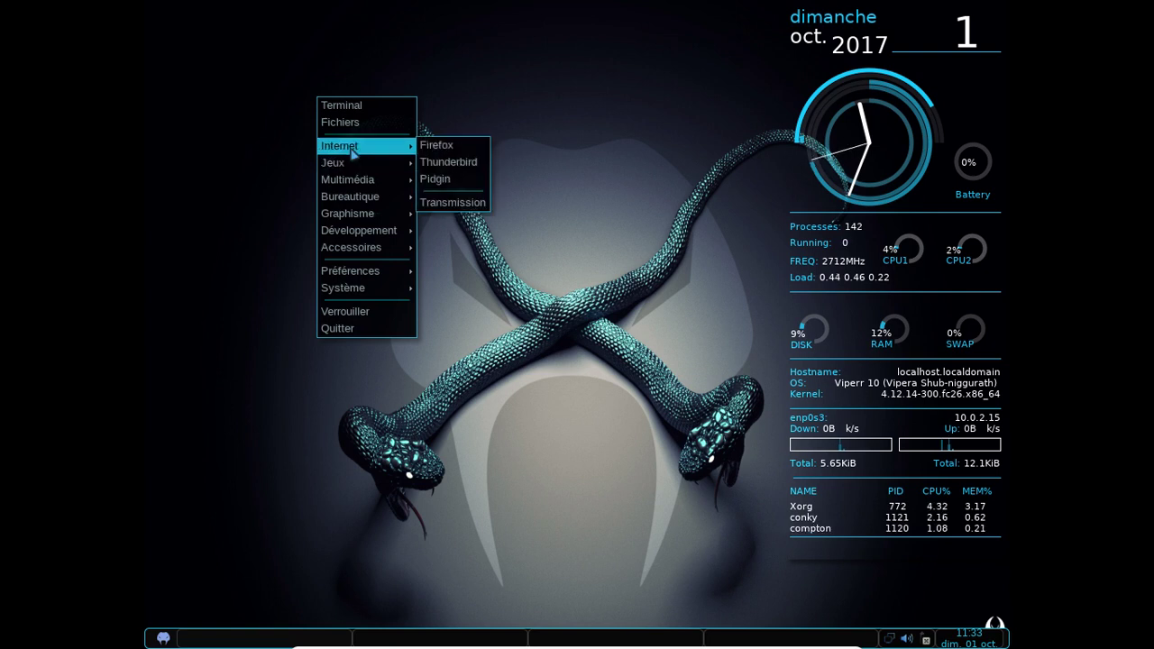
pyautogui.click(450, 151)
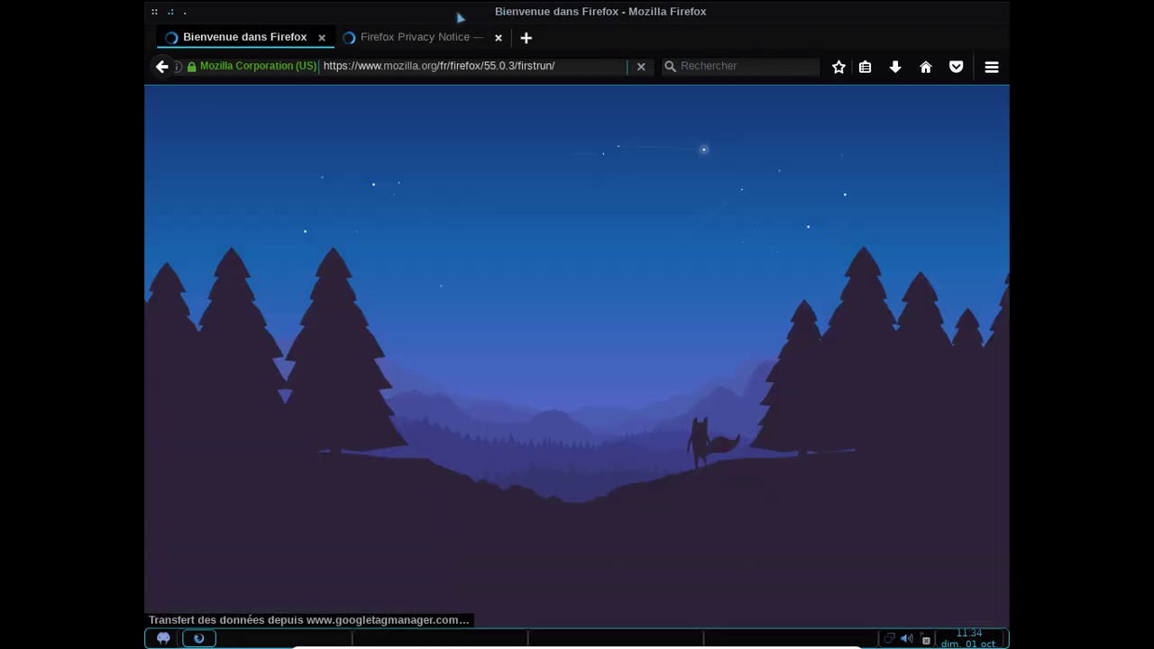
pyautogui.doubleClick(460, 13)
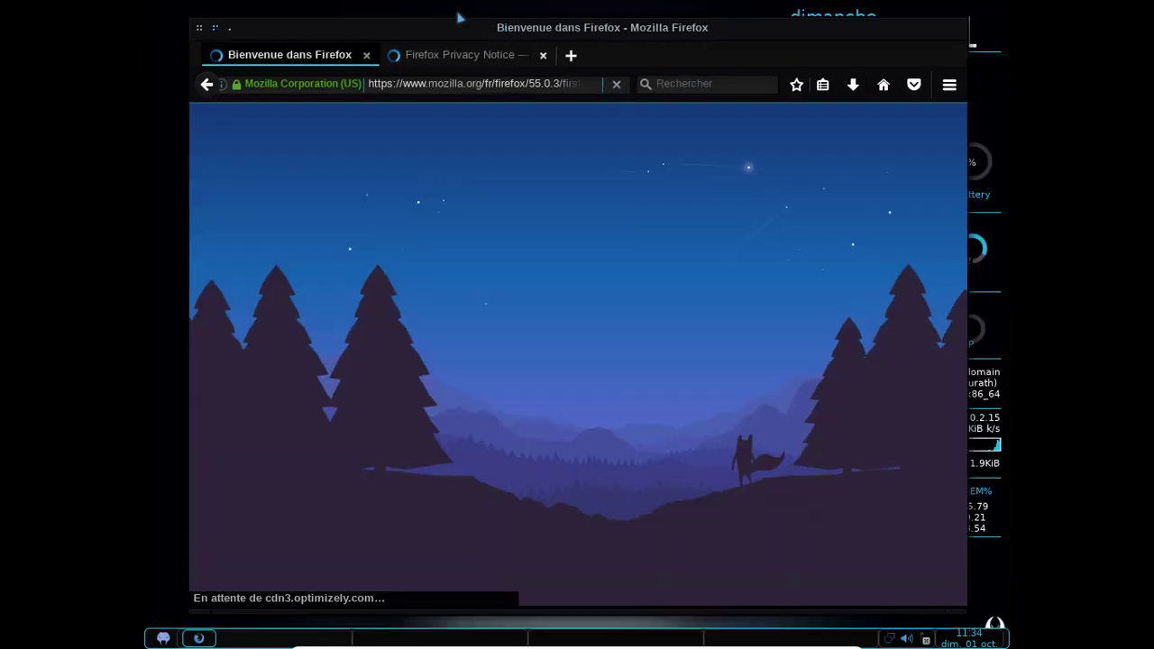
pyautogui.click(367, 55)
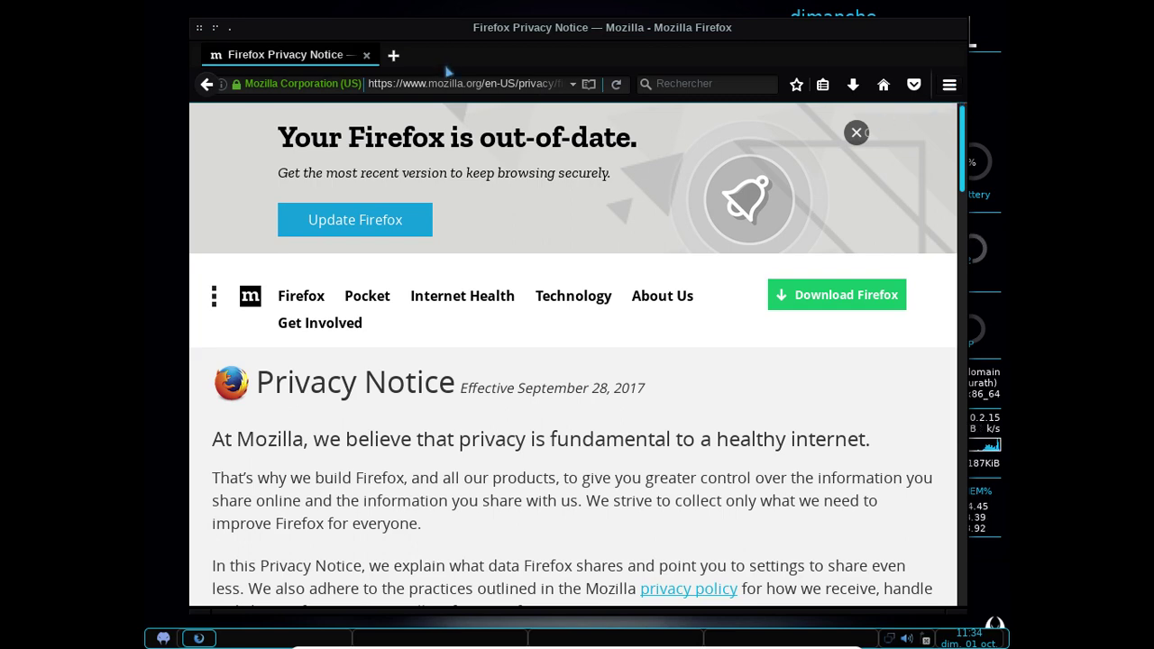
pyautogui.scroll(-5, 515, 223)
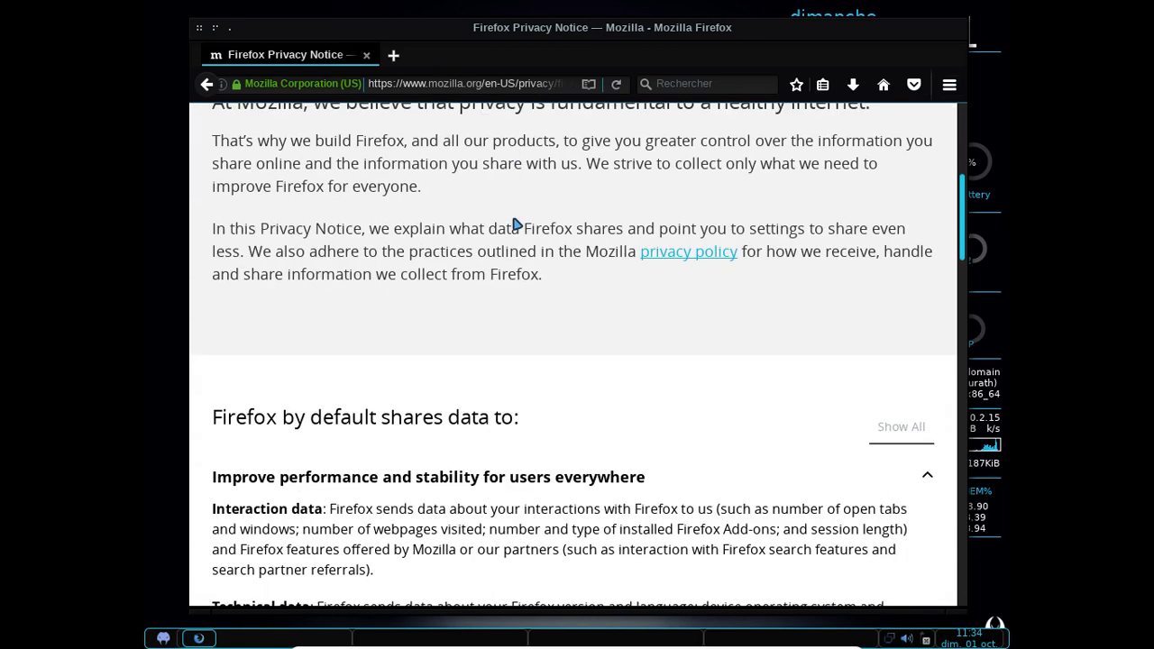
pyautogui.scroll(-3, 515, 223)
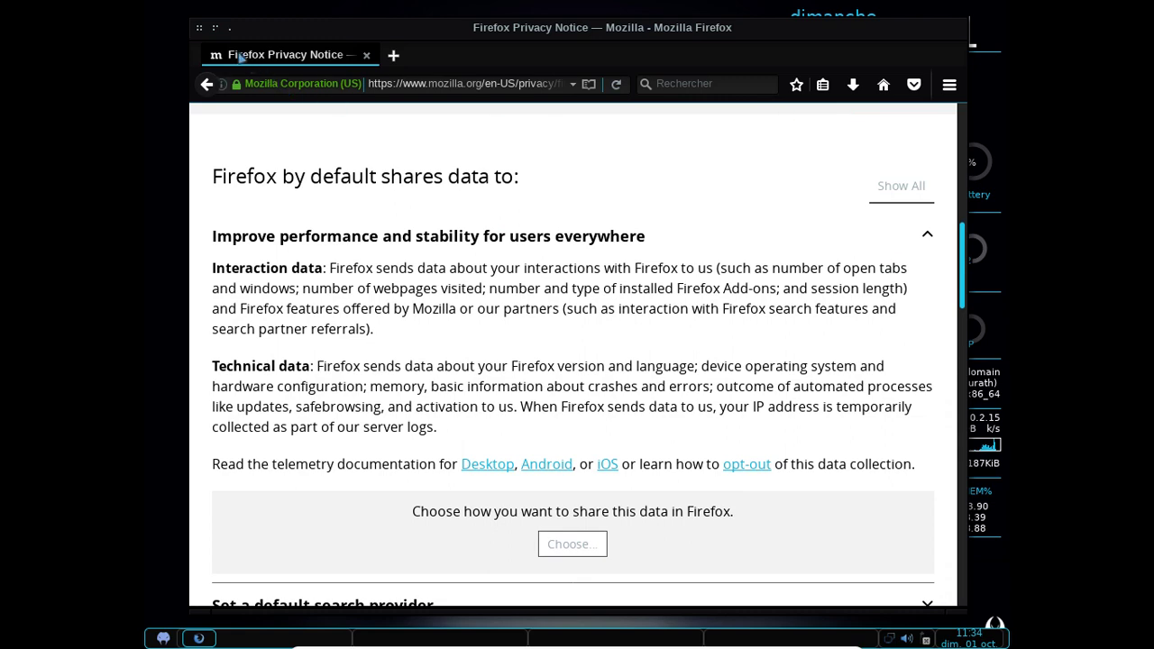
pyautogui.click(200, 28)
pyautogui.rightClick(342, 105)
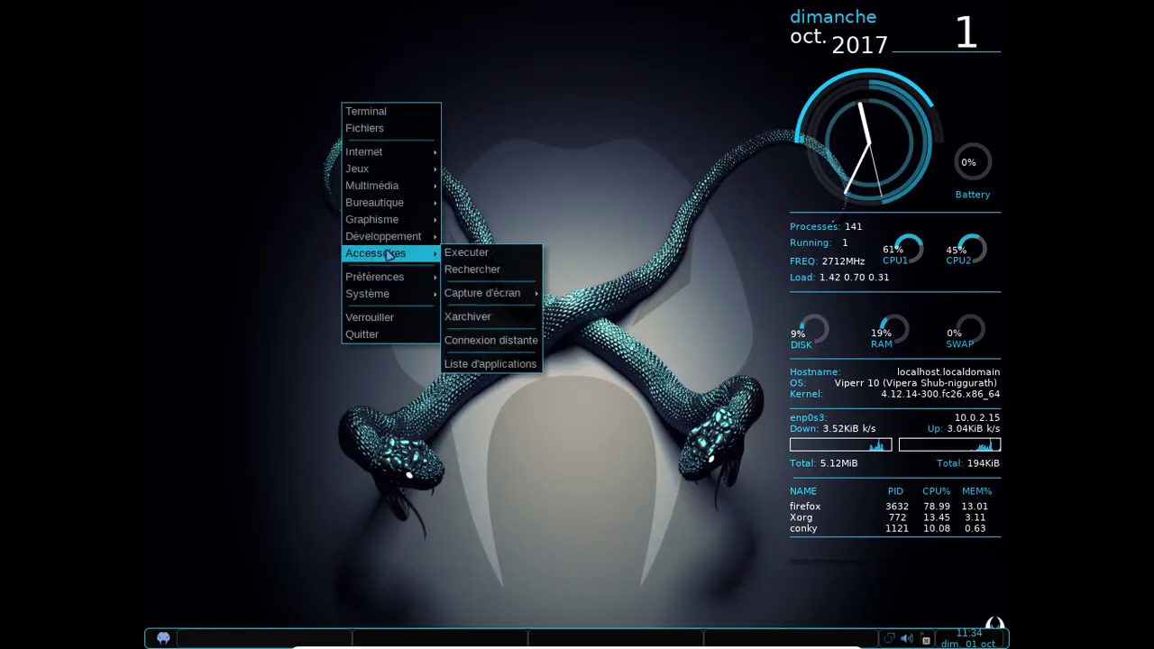
# Step: Launch a terminal and run 'sudo dnf install dnf-extender', reaching the sudo password prompt
pyautogui.click(379, 113)
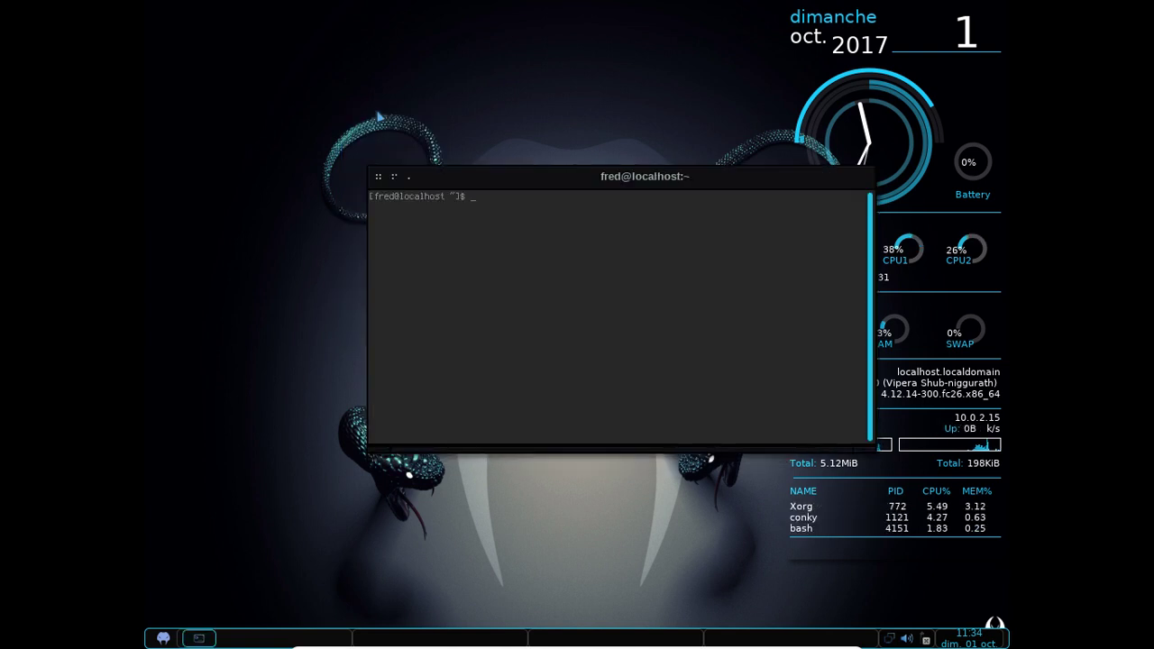
pyautogui.write('sudo d')
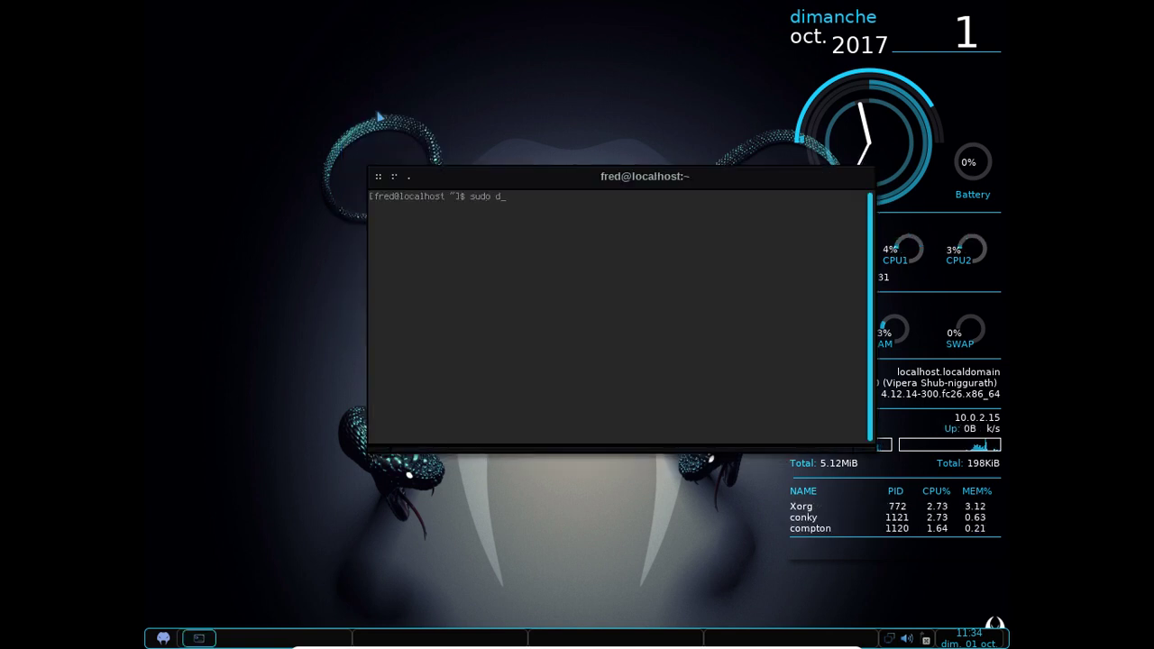
pyautogui.write('nf-')
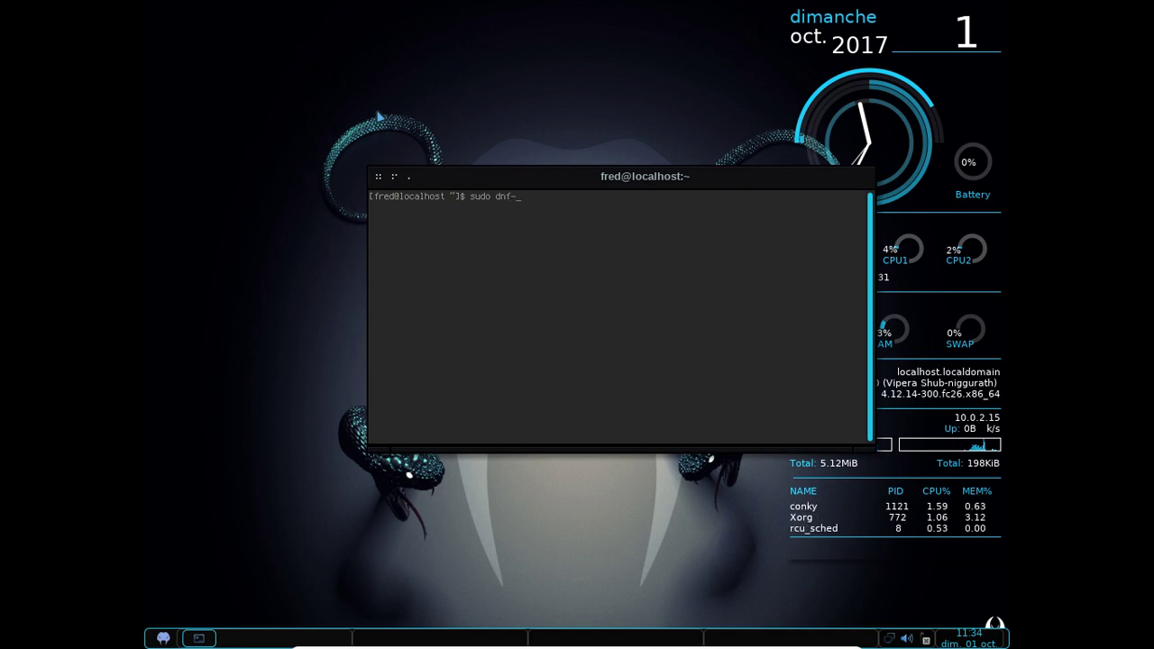
pyautogui.write(' inst')
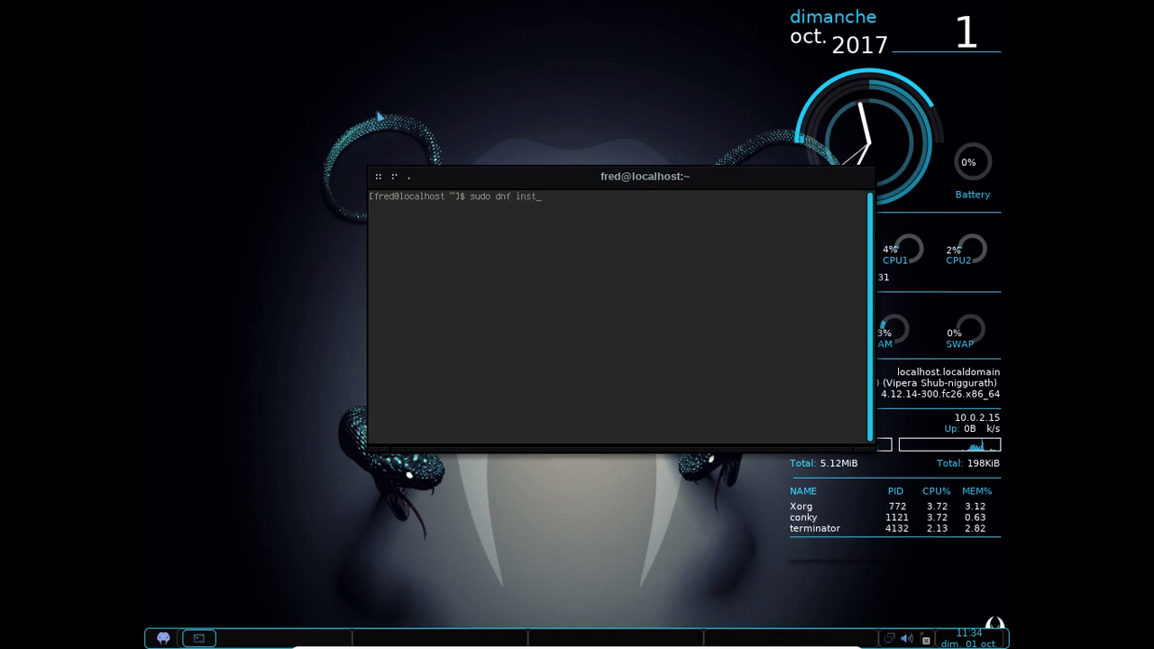
pyautogui.write('all')
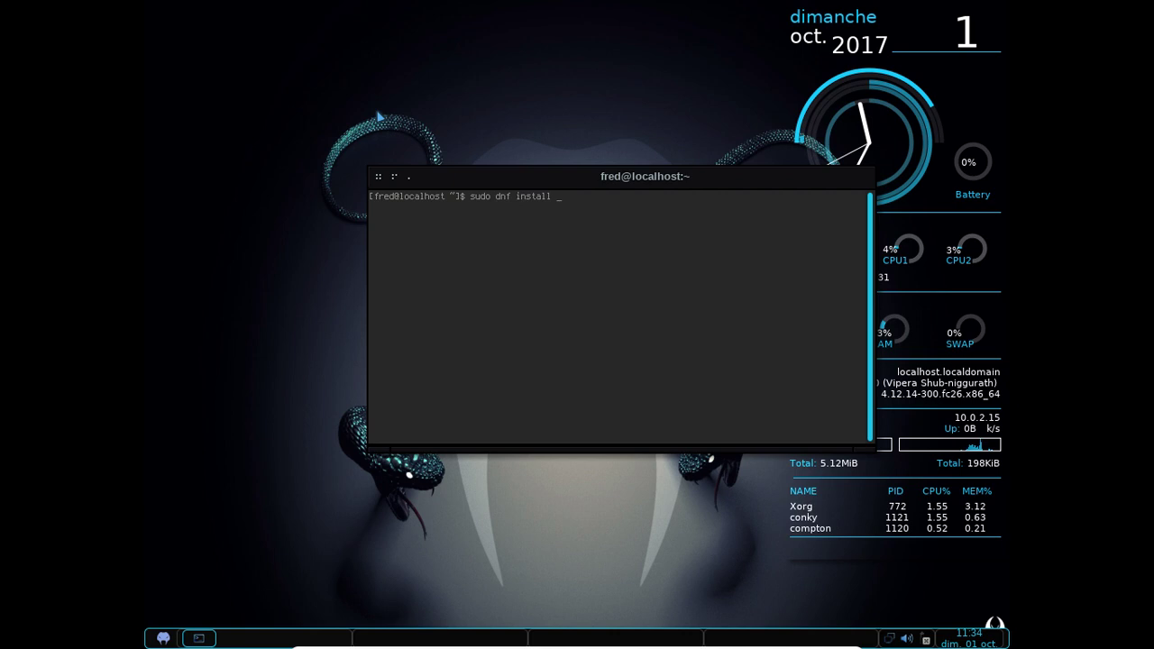
pyautogui.write(' dnf-')
pyautogui.write('extend')
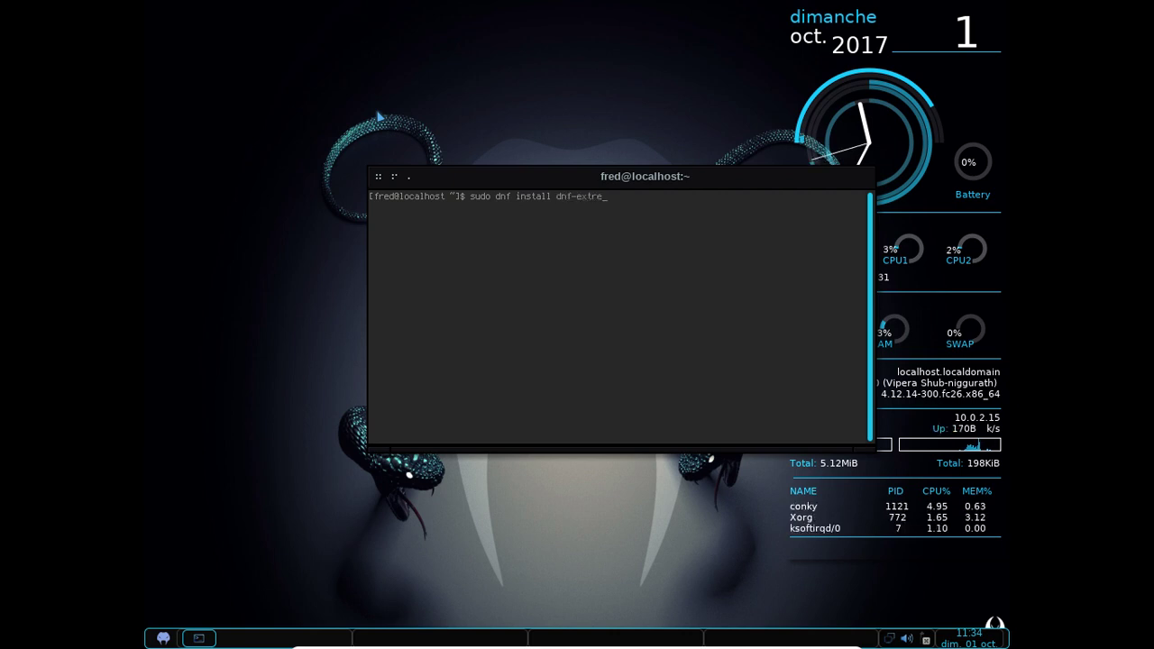
pyautogui.write('er')
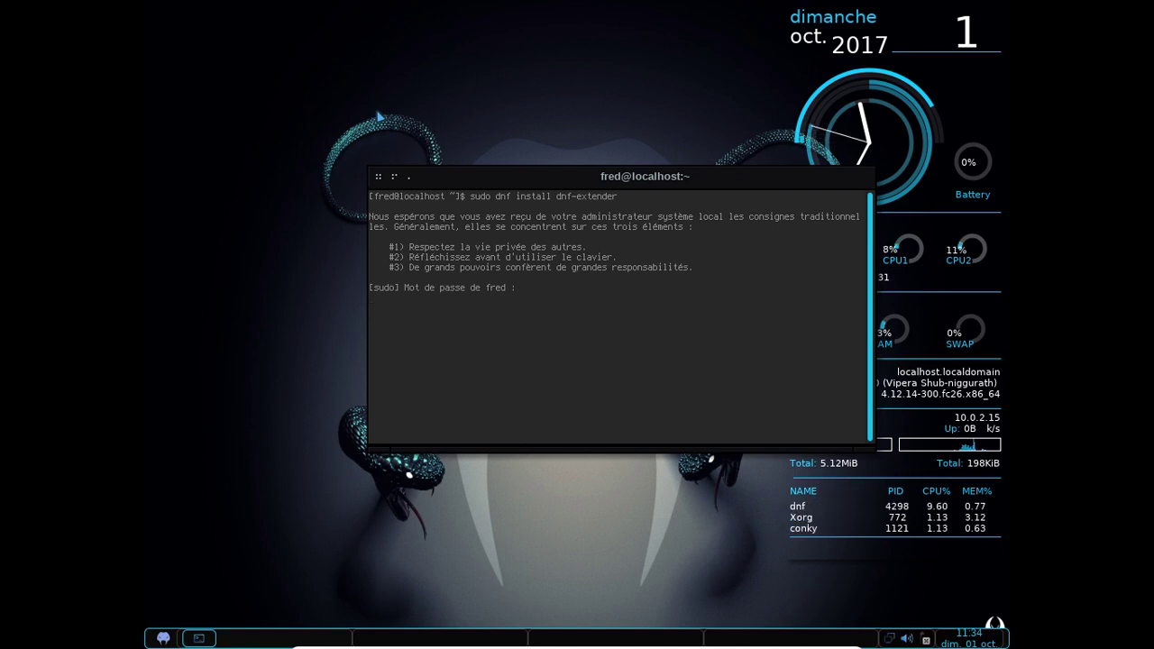
pyautogui.press('Return')
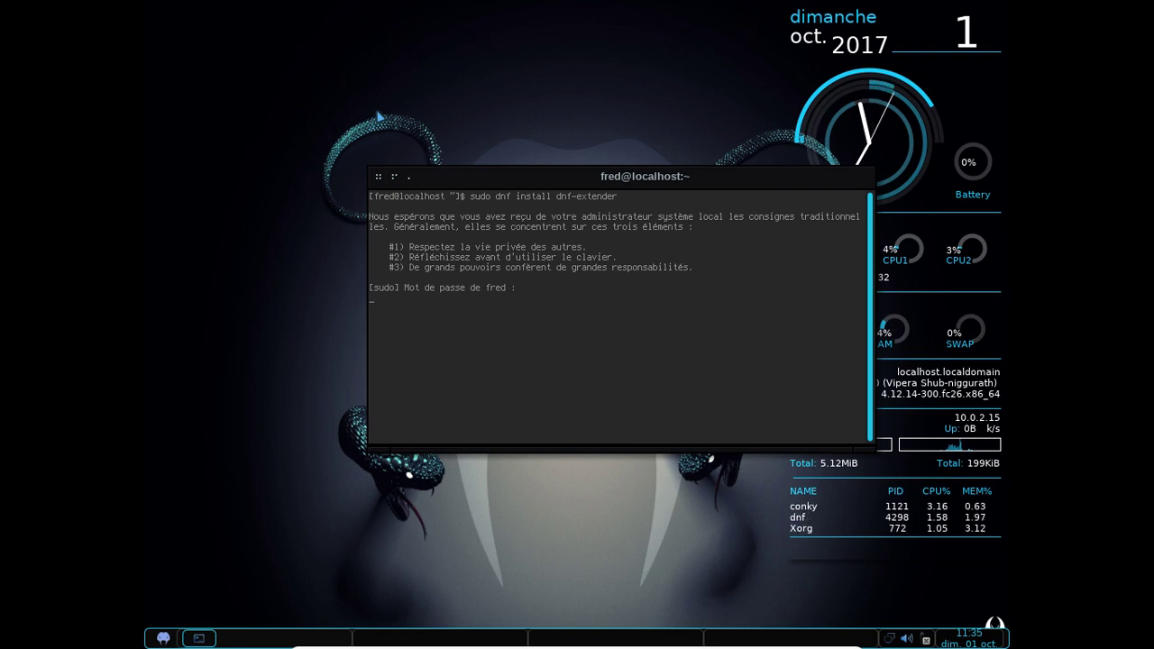
pyautogui.moveTo(561, 176); pyautogui.dragTo(409, 132)
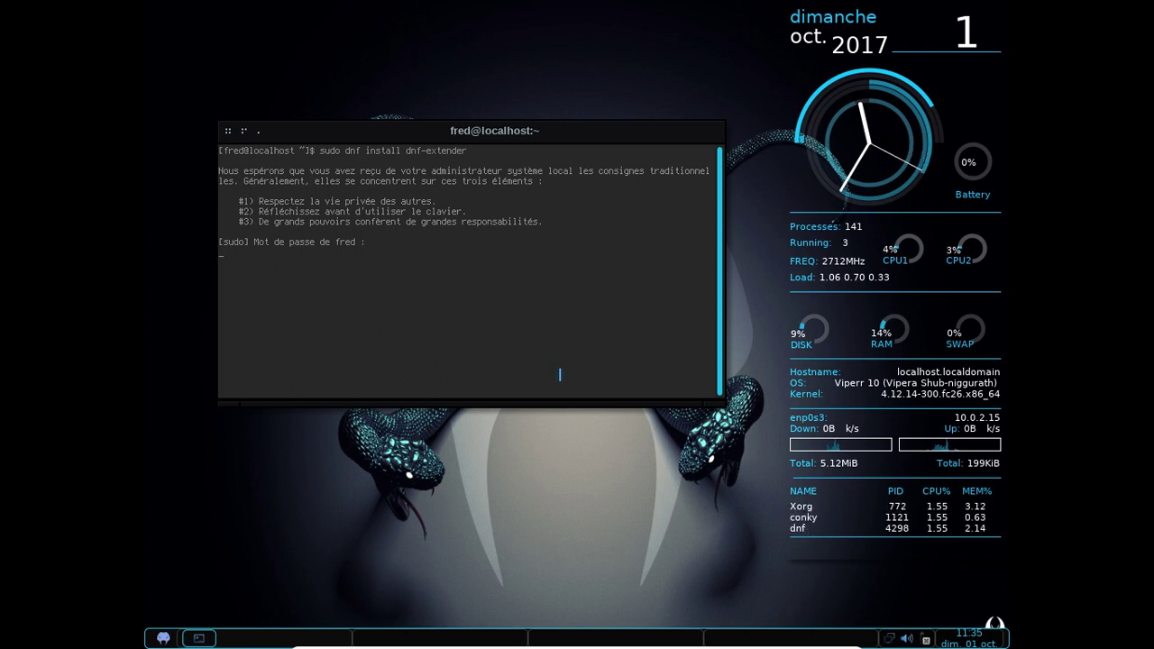
# Step: Abort the password prompt, rerun the dnf-extender install, then try 'sudo dnf install yum-extender'
pyautogui.hotkey('ctrl', 'c')
pyautogui.hotkey('ctrl', 'c')
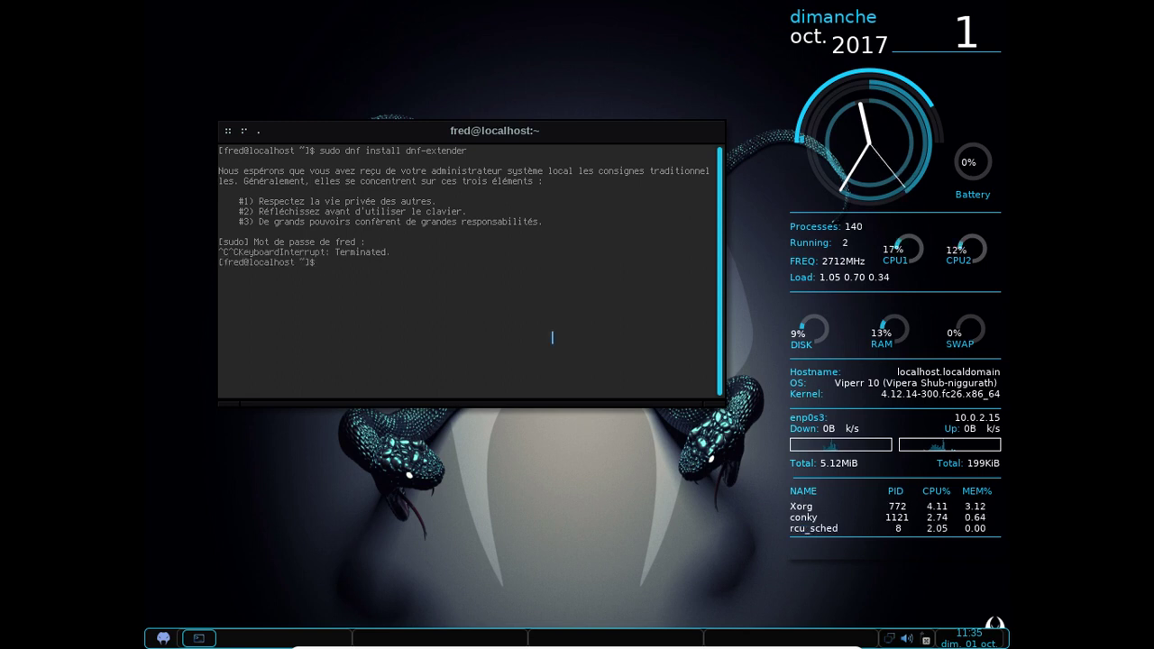
pyautogui.press('Up')
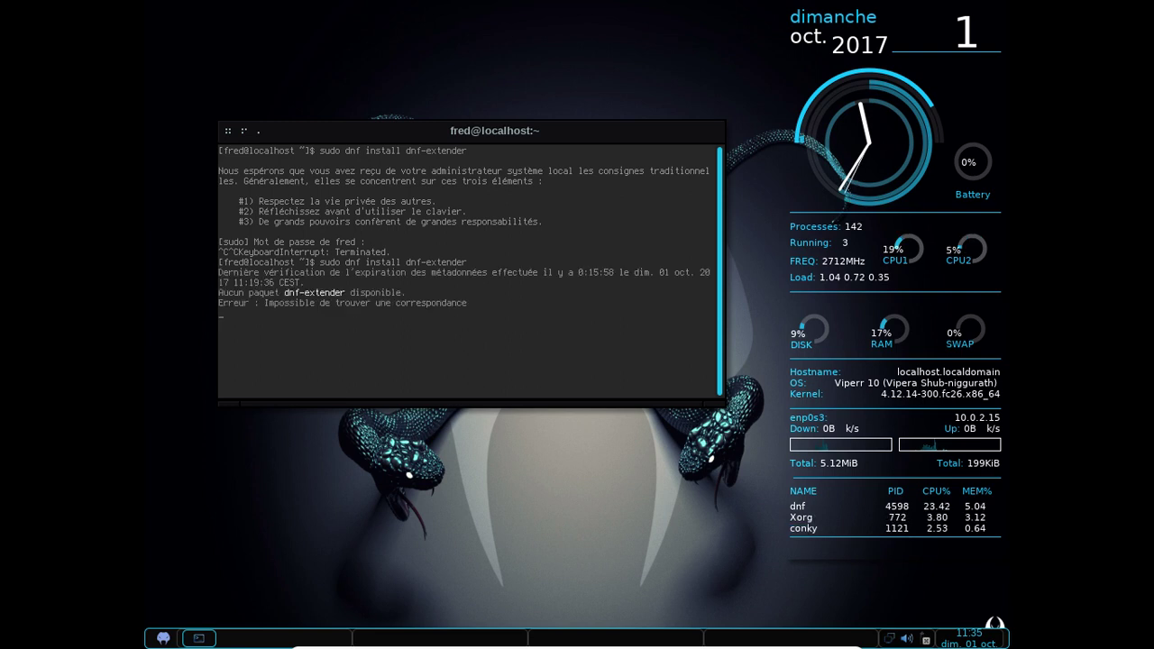
pyautogui.press('Up')
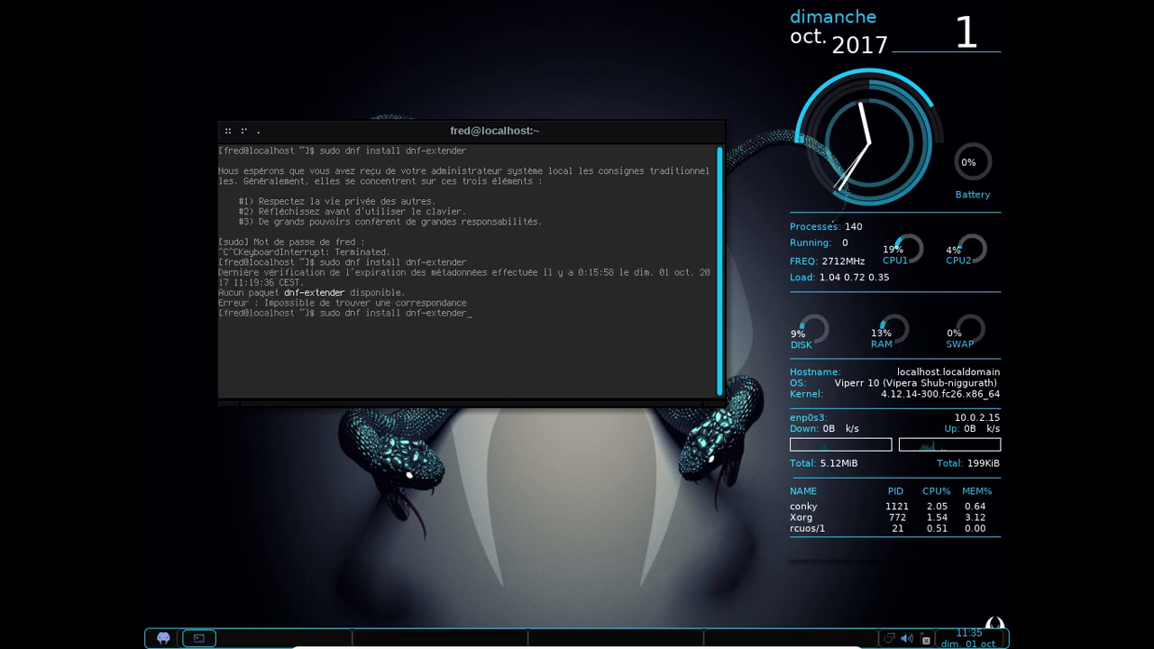
pyautogui.press('Left')
pyautogui.press('Left')
pyautogui.press('Left')
pyautogui.press('Left')
pyautogui.press('Left')
pyautogui.press('Left')
pyautogui.press('Left')
pyautogui.press('Left')
pyautogui.press('Left')
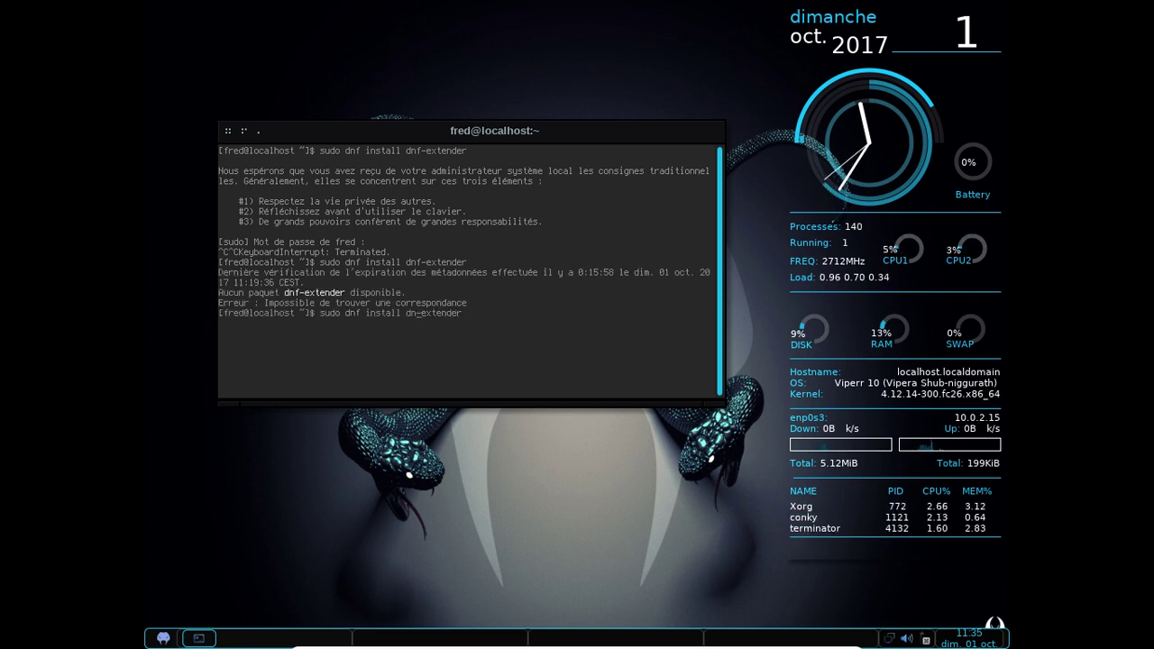
pyautogui.press('BackSpace')
pyautogui.press('BackSpace')
pyautogui.press('BackSpace')
pyautogui.write('yum')
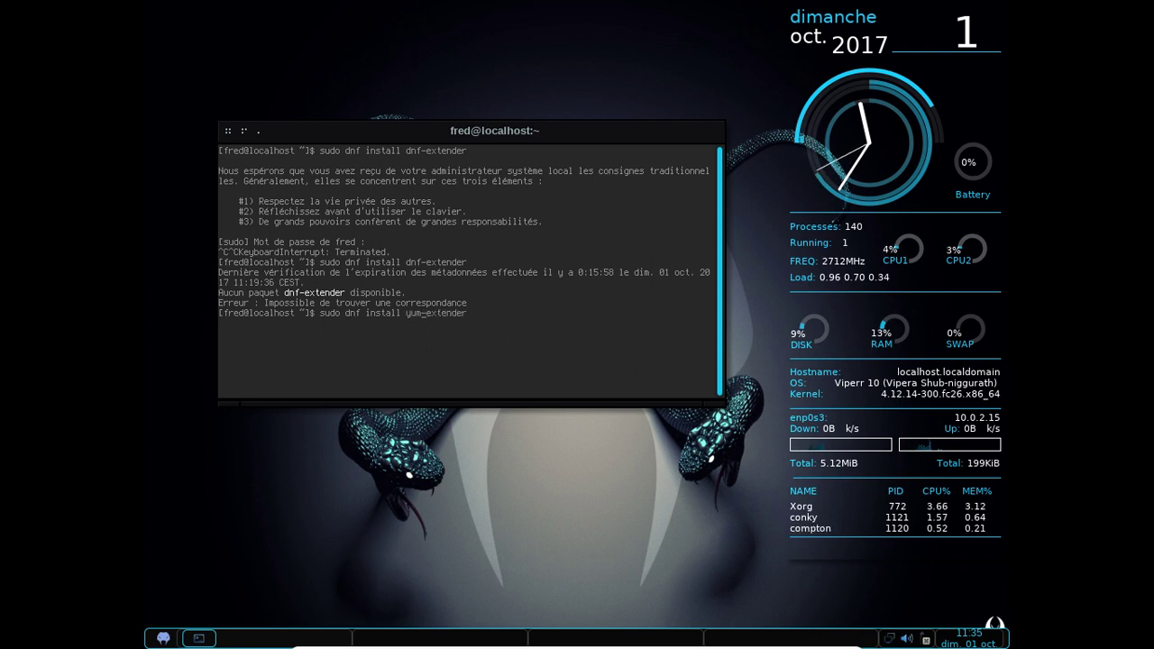
pyautogui.press('Return')
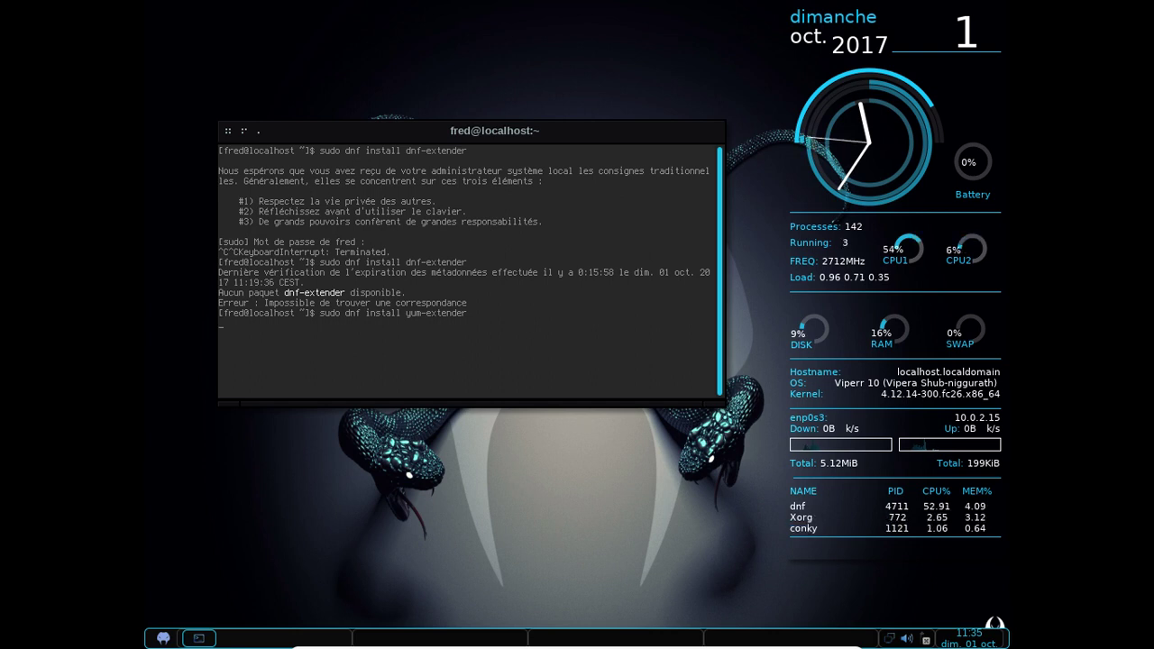
# Step: Recall the last install command and erase it to clear the command line
pyautogui.press('Up')
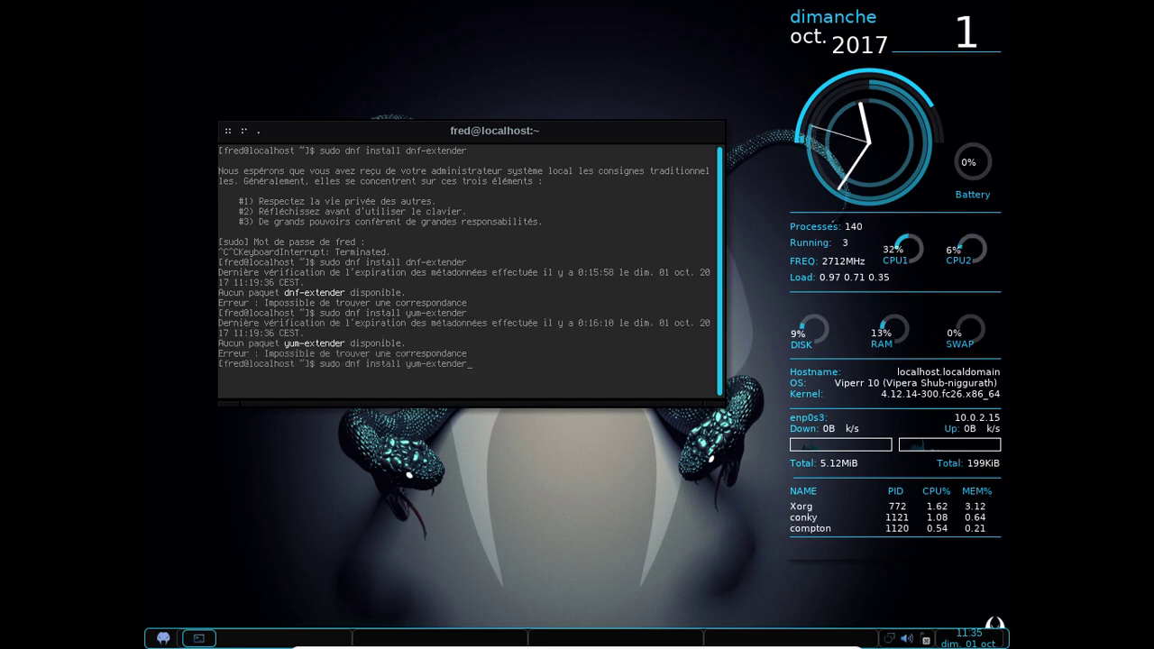
pyautogui.press('BackSpace')
pyautogui.press('BackSpace')
pyautogui.press('BackSpace')
pyautogui.press('BackSpace')
pyautogui.press('BackSpace')
pyautogui.press('BackSpace')
pyautogui.press('BackSpace')
pyautogui.press('BackSpace')
pyautogui.press('BackSpace')
pyautogui.press('BackSpace')
pyautogui.press('BackSpace')
pyautogui.press('BackSpace')
pyautogui.press('BackSpace')
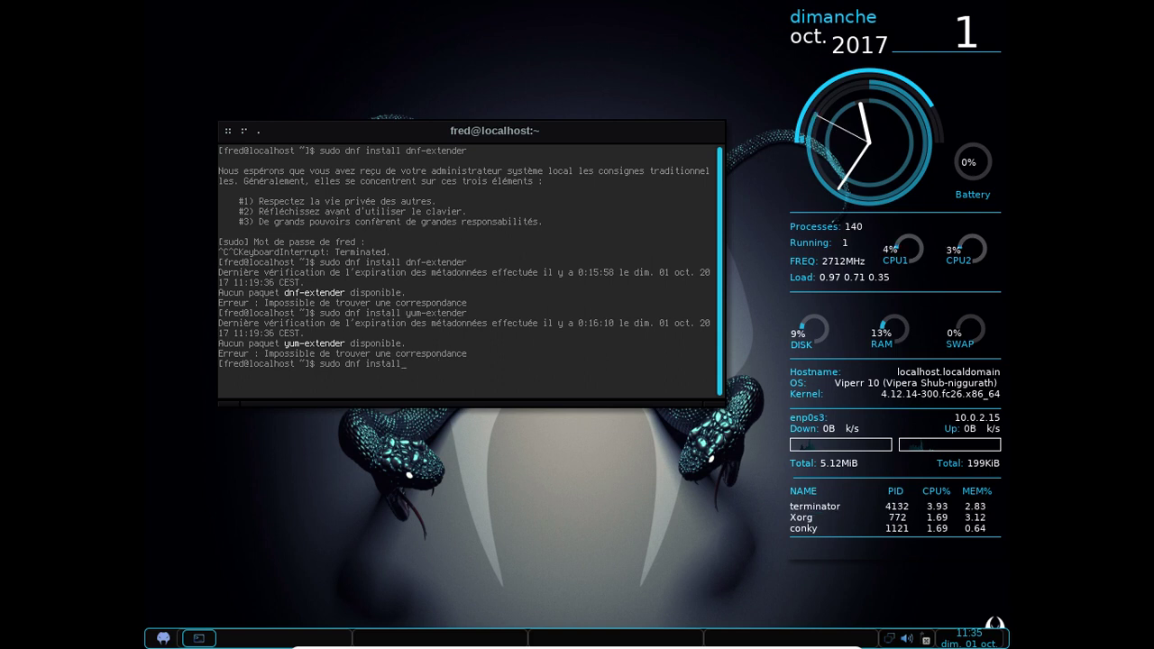
pyautogui.press('BackSpace')
pyautogui.press('BackSpace')
pyautogui.press('BackSpace')
pyautogui.press('BackSpace')
pyautogui.press('BackSpace')
pyautogui.press('BackSpace')
pyautogui.press('BackSpace')
pyautogui.press('BackSpace')
pyautogui.press('BackSpace')
pyautogui.press('BackSpace')
pyautogui.press('BackSpace')
pyautogui.press('BackSpace')
pyautogui.press('BackSpace')
pyautogui.press('BackSpace')
pyautogui.press('BackSpace')
pyautogui.press('BackSpace')
# Step: Run 'dnf search extender | more', interrupt and rerun it, abort again and close the terminal
pyautogui.write('dnf')
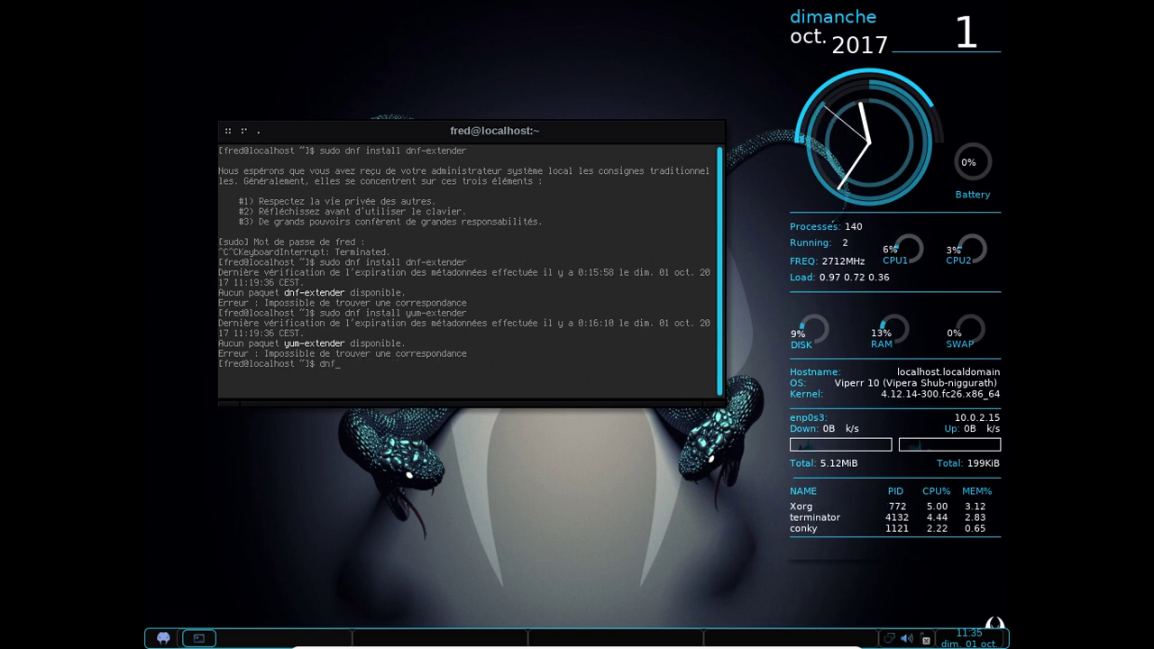
pyautogui.write(' search e')
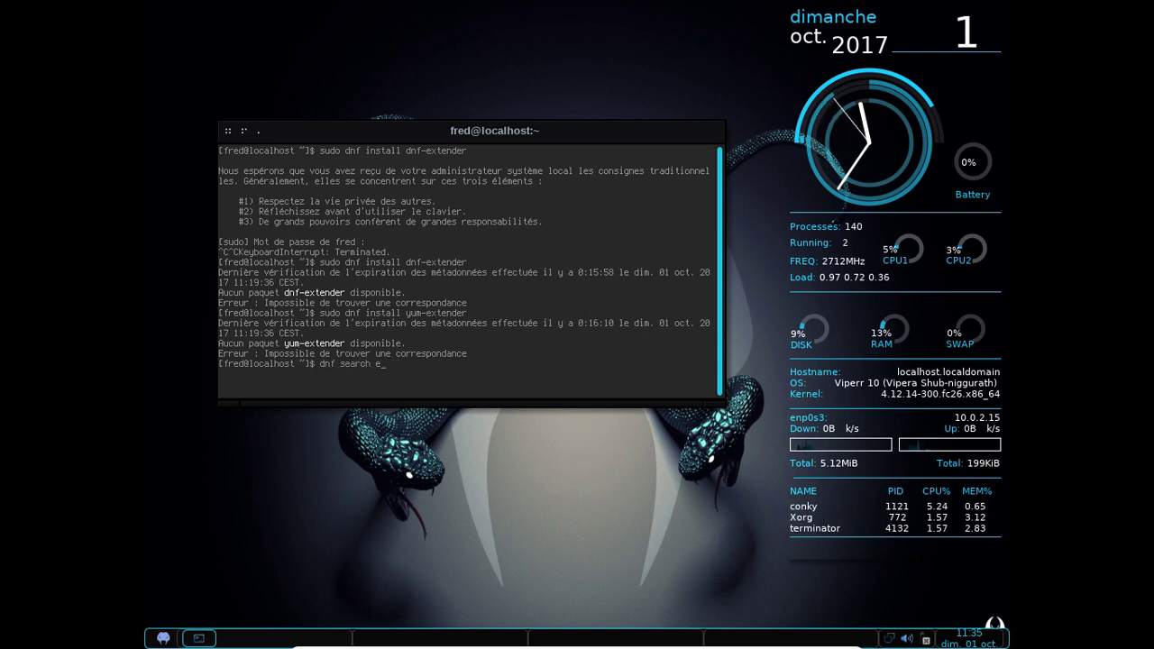
pyautogui.write('xtender')
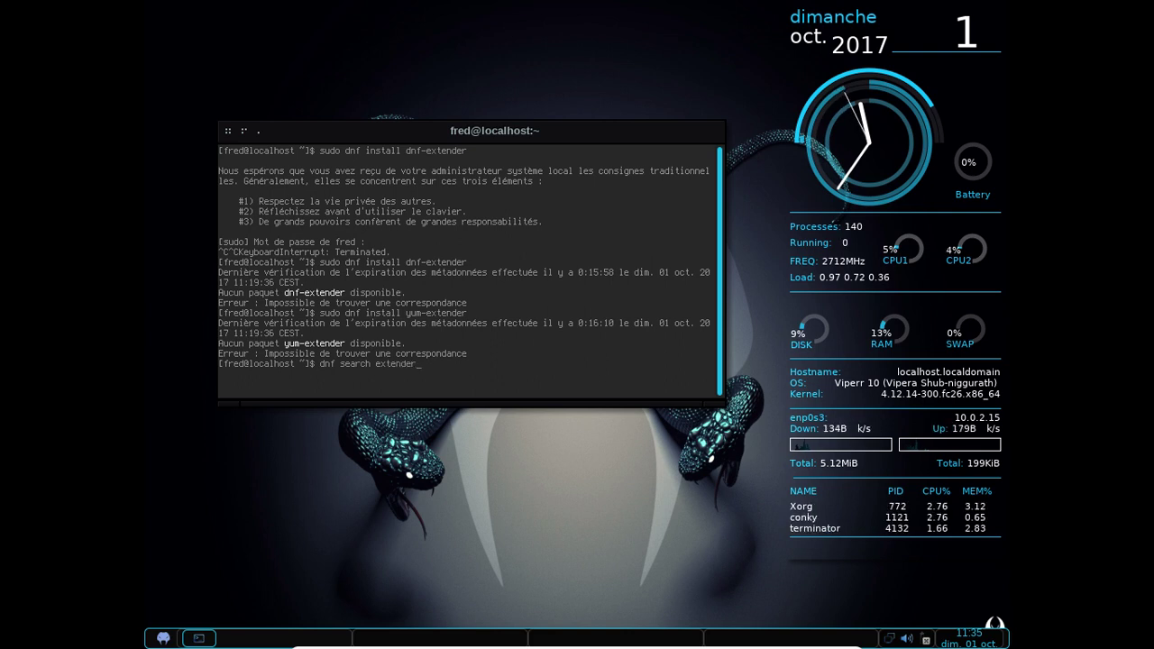
pyautogui.write(' | more')
pyautogui.press('Return')
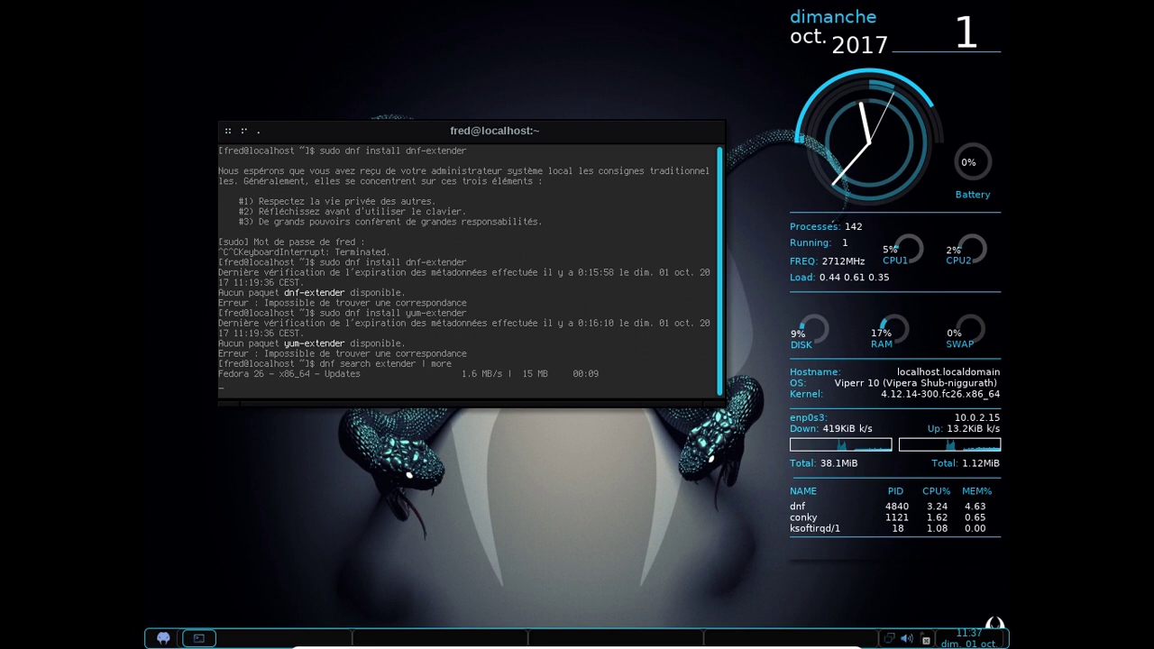
pyautogui.hotkey('ctrl', 'c')
pyautogui.press('Up')
pyautogui.press('Return')
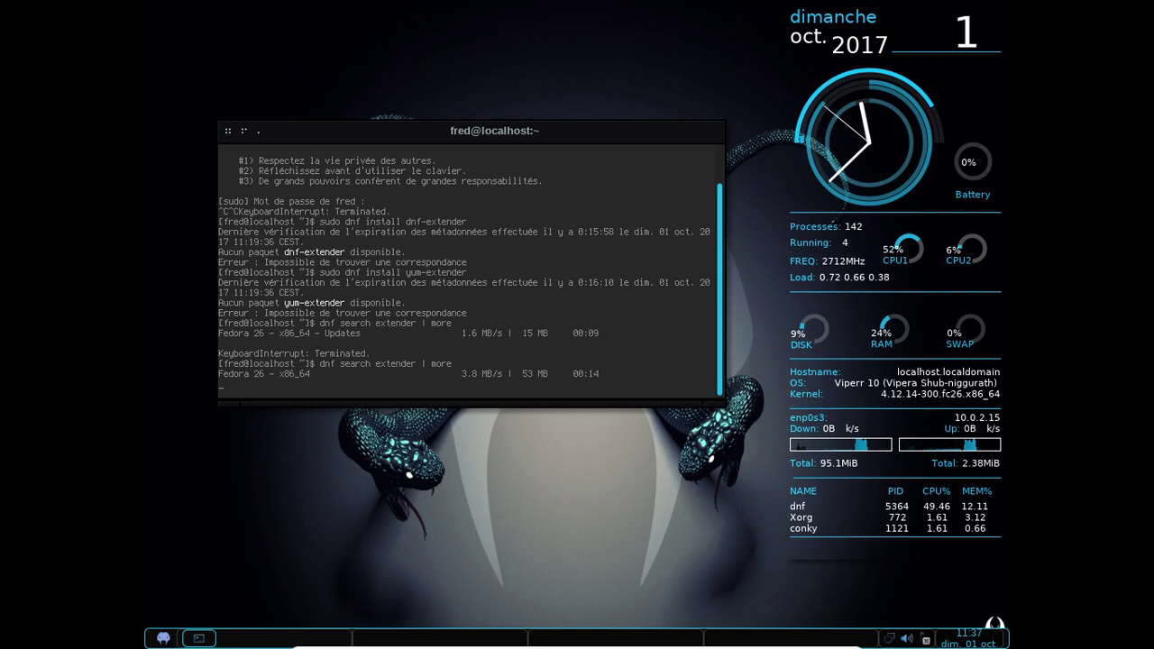
pyautogui.hotkey('ctrl', 'c')
pyautogui.hotkey('ctrl', 'c')
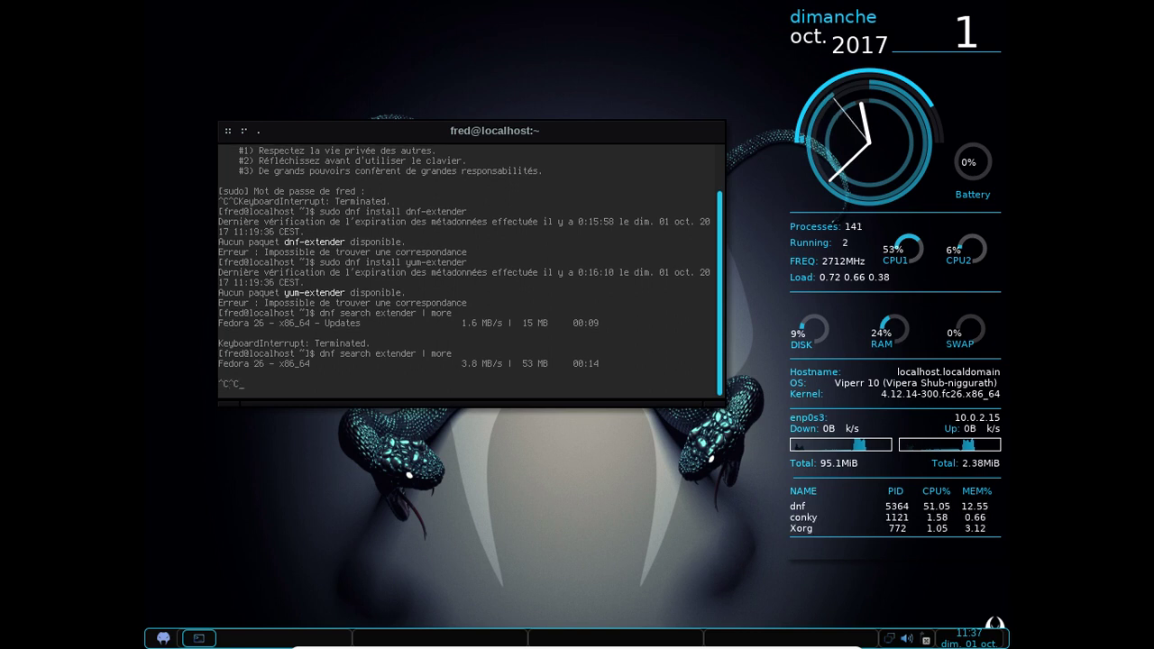
pyautogui.click(227, 131)
# Step: Open a new terminal, switch to root with su, and run 'dnf search extender'
pyautogui.rightClick(304, 85)
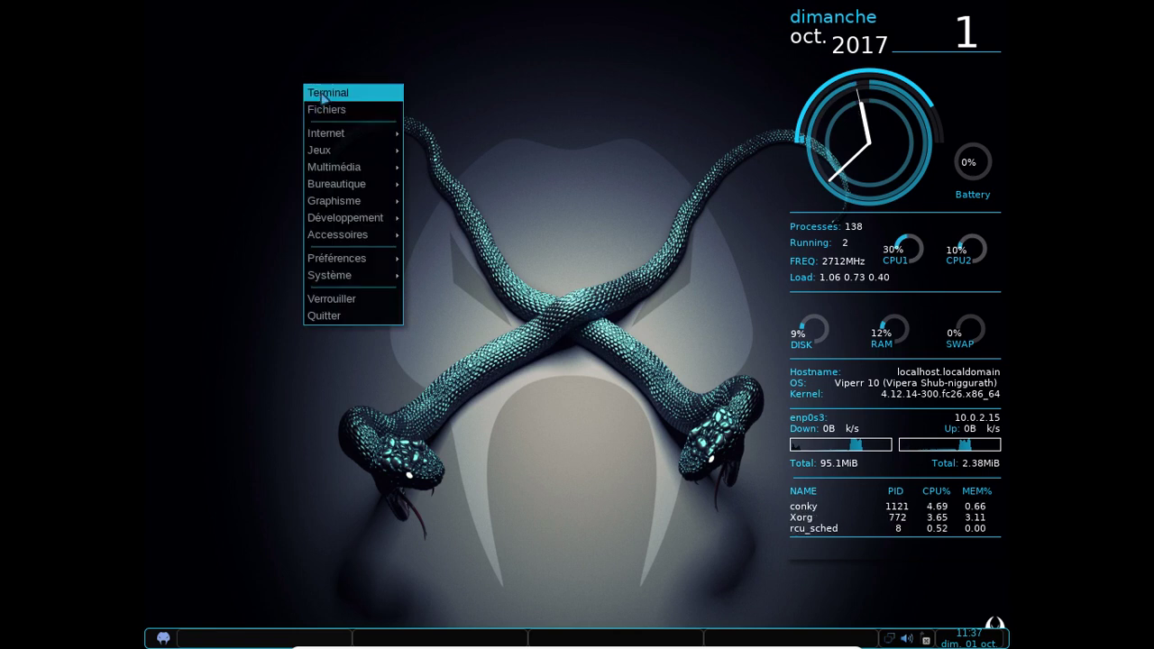
pyautogui.click(321, 94)
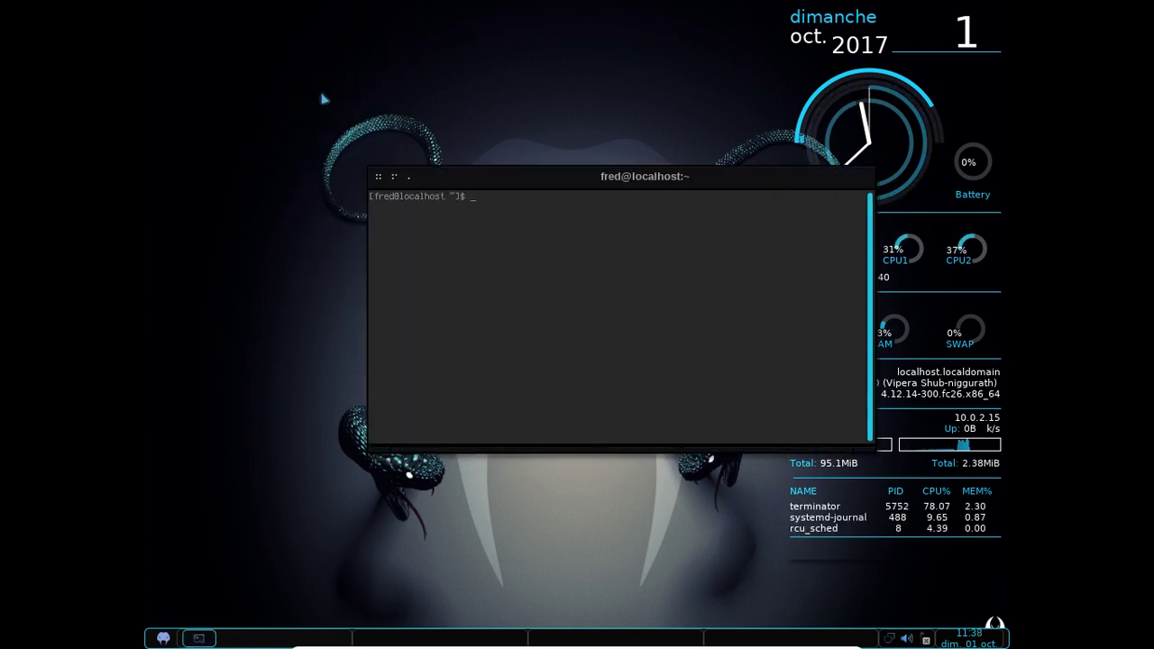
pyautogui.write('su')
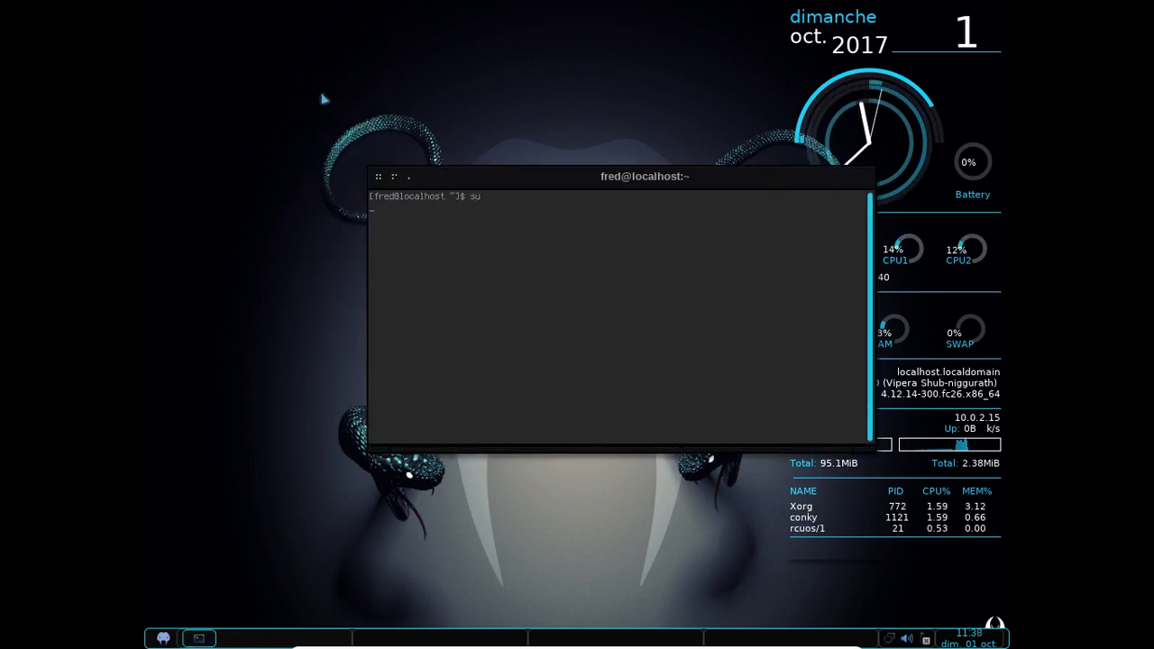
pyautogui.press('Return')
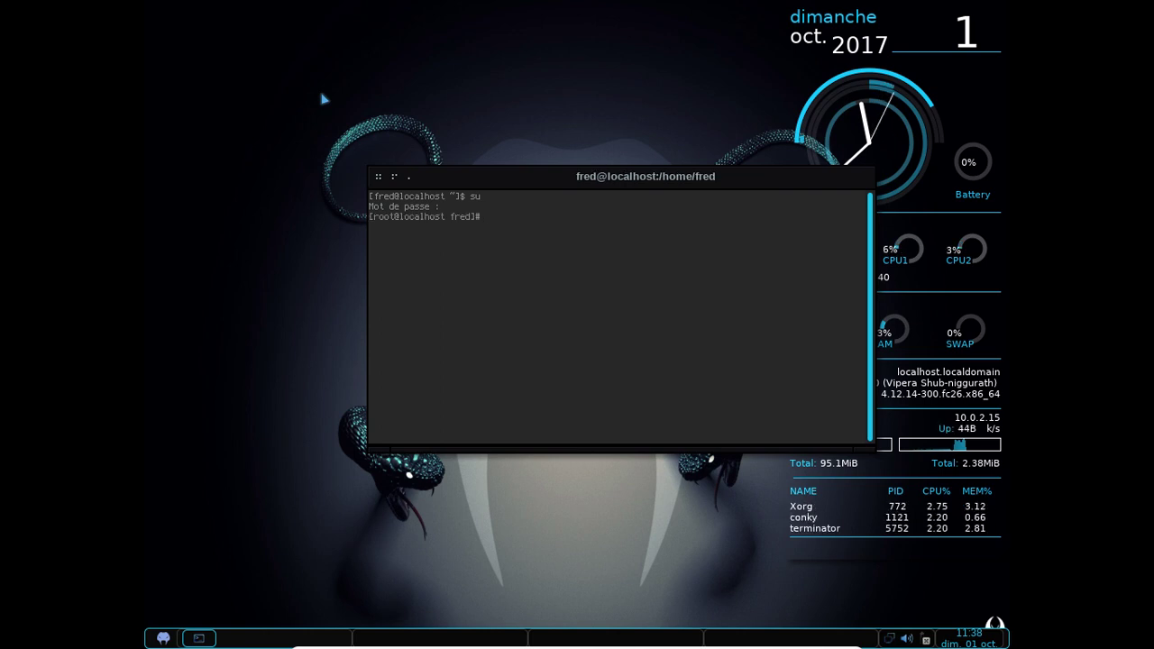
pyautogui.write('dnf s')
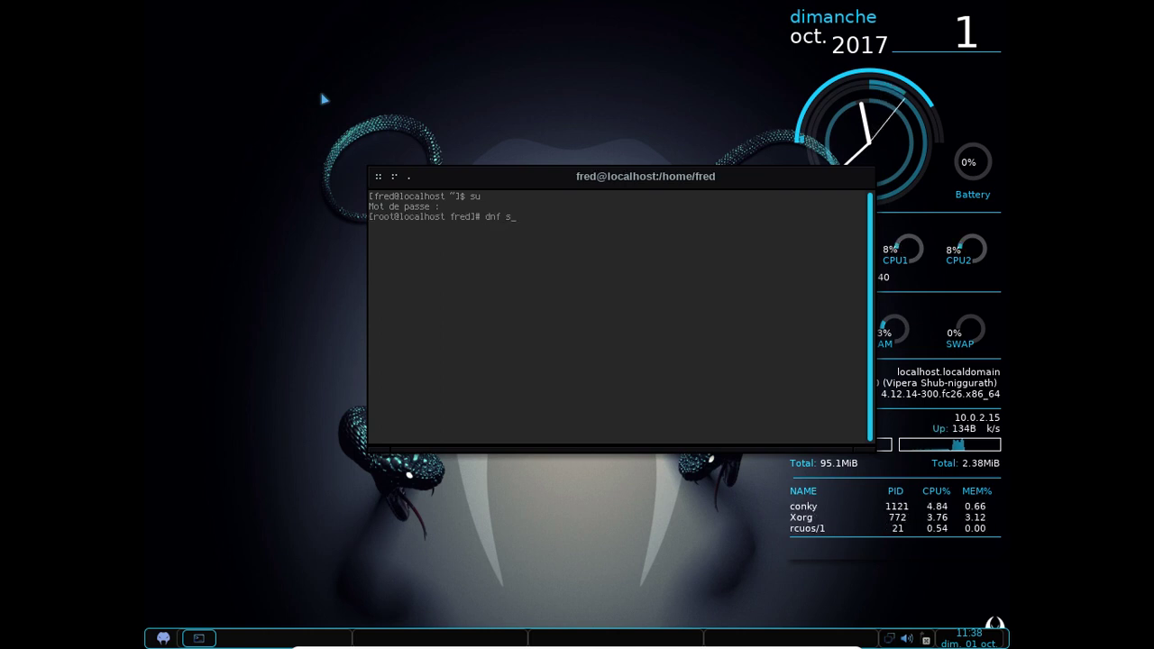
pyautogui.write('ear')
pyautogui.write('ch extend')
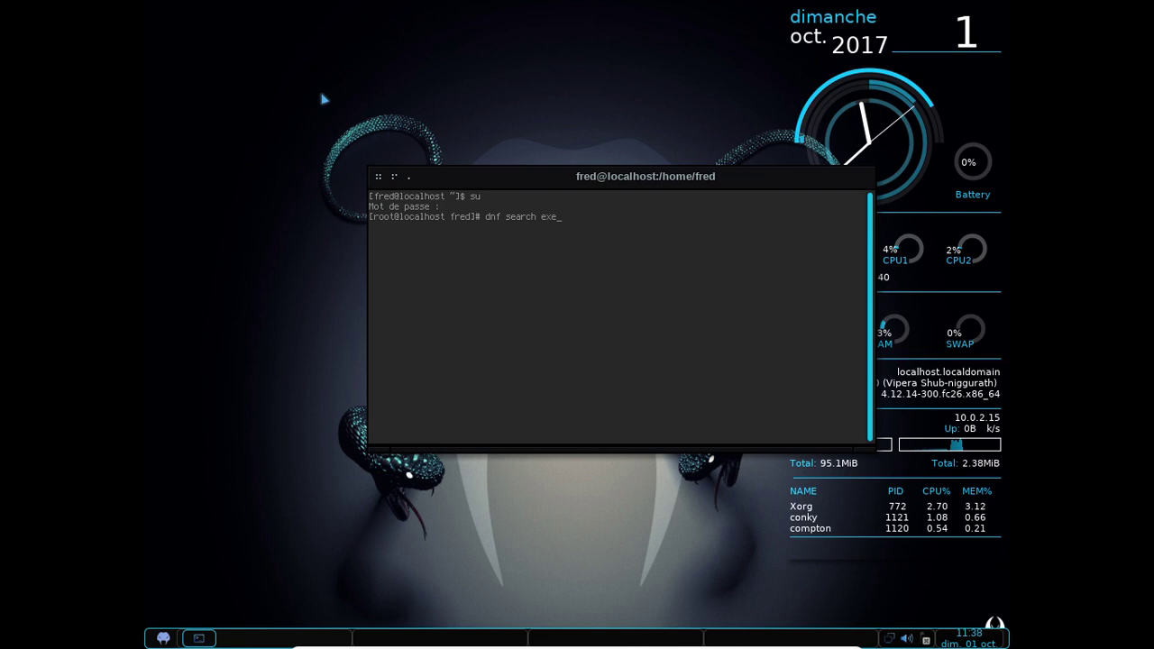
pyautogui.write('er')
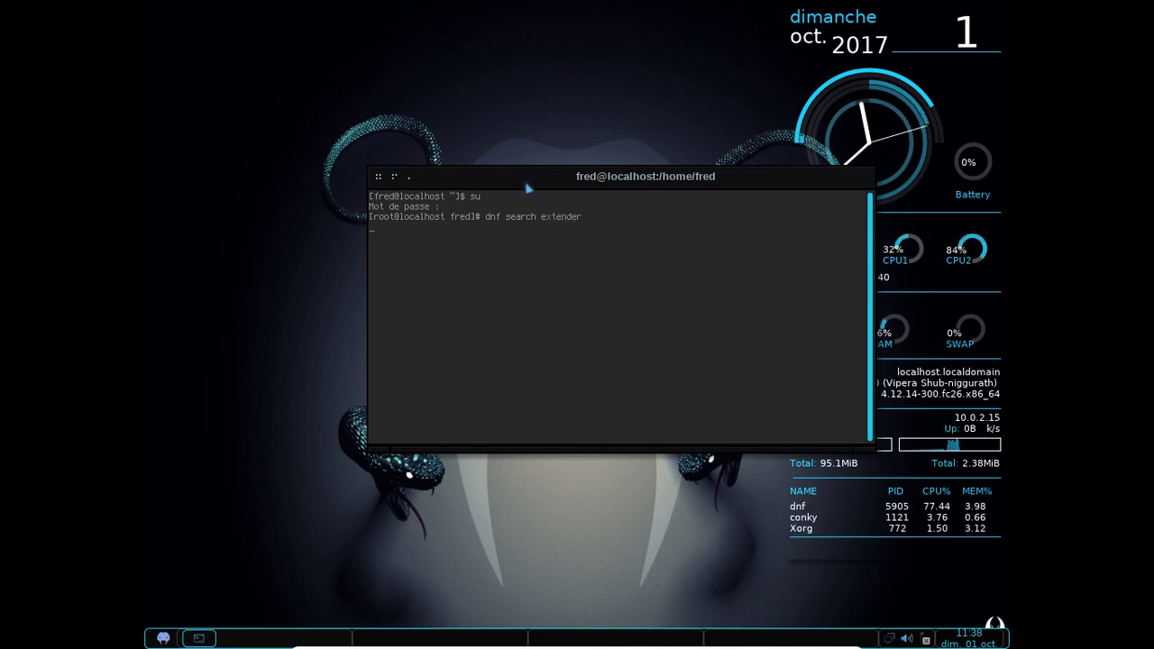
pyautogui.moveTo(604, 177); pyautogui.dragTo(427, 142)
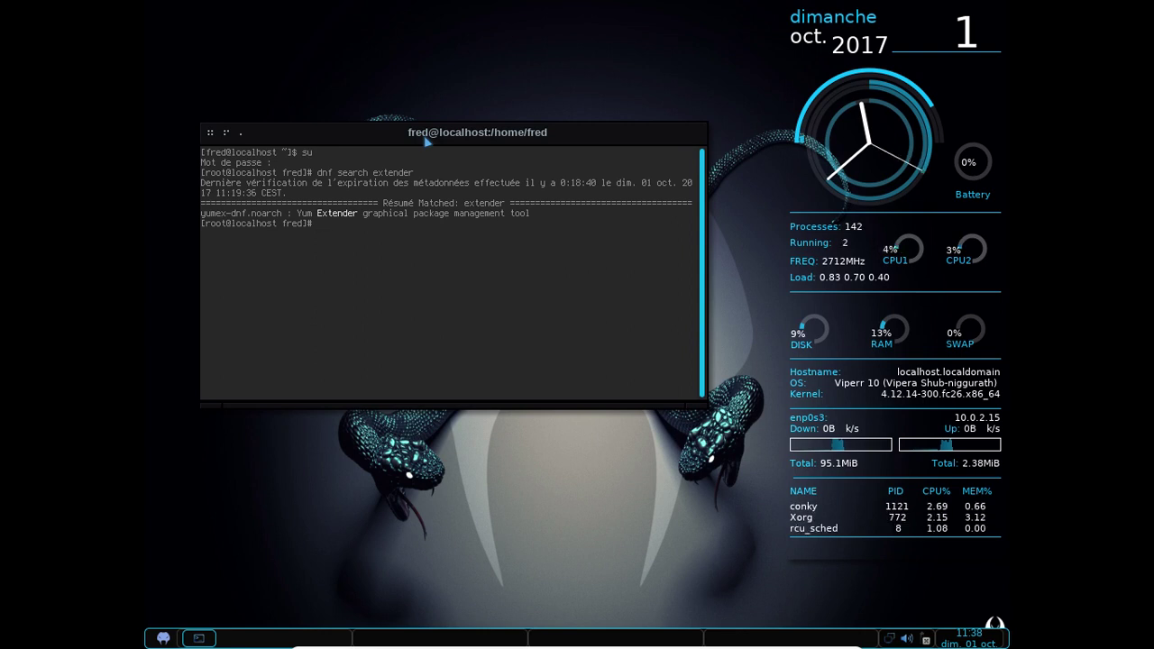
# Step: Edit the recalled command to 'dnf install yumex-dnf' and confirm installing the 13 packages with 'o'
pyautogui.press('Up')
pyautogui.press('BackSpace')
pyautogui.press('BackSpace')
pyautogui.press('BackSpace')
pyautogui.press('BackSpace')
pyautogui.press('BackSpace')
pyautogui.press('BackSpace')
pyautogui.press('BackSpace')
pyautogui.press('BackSpace')
pyautogui.press('BackSpace')
pyautogui.press('BackSpace')
pyautogui.press('BackSpace')
pyautogui.press('BackSpace')
pyautogui.press('BackSpace')
pyautogui.press('BackSpace')
pyautogui.press('BackSpace')
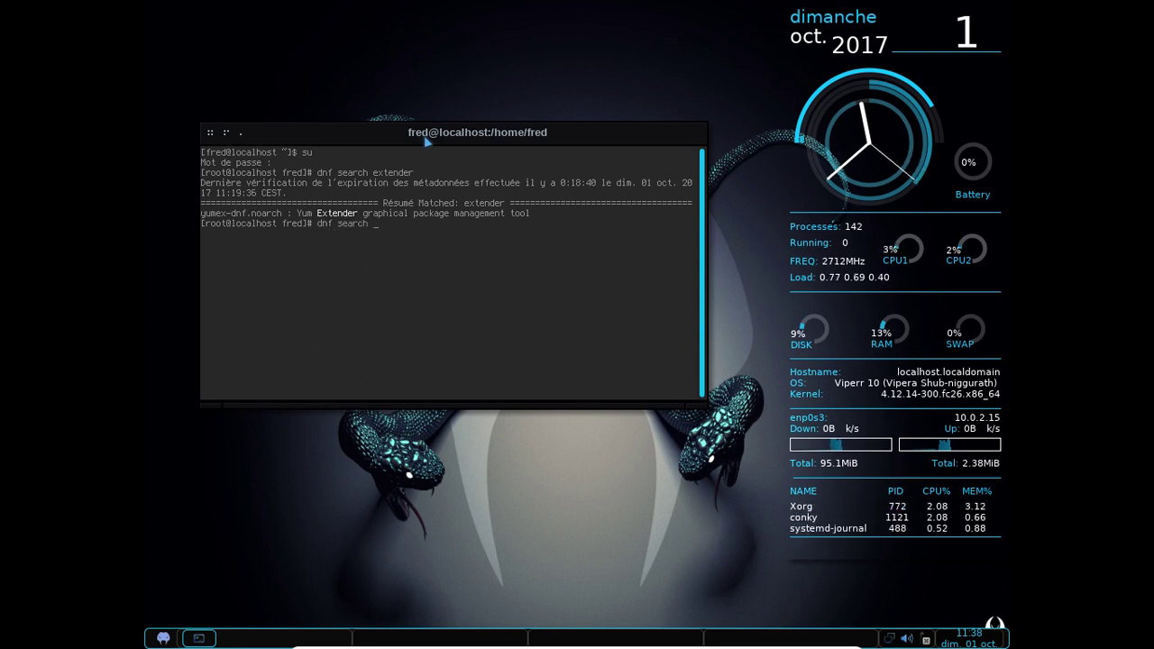
pyautogui.write('install')
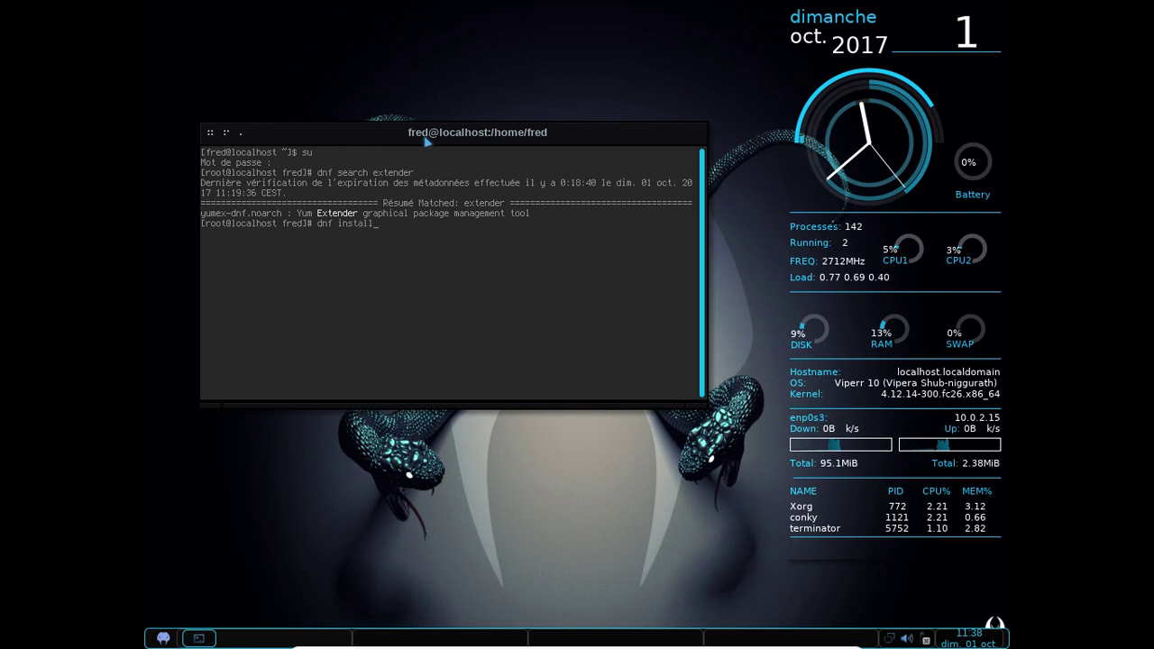
pyautogui.write(' yumex-')
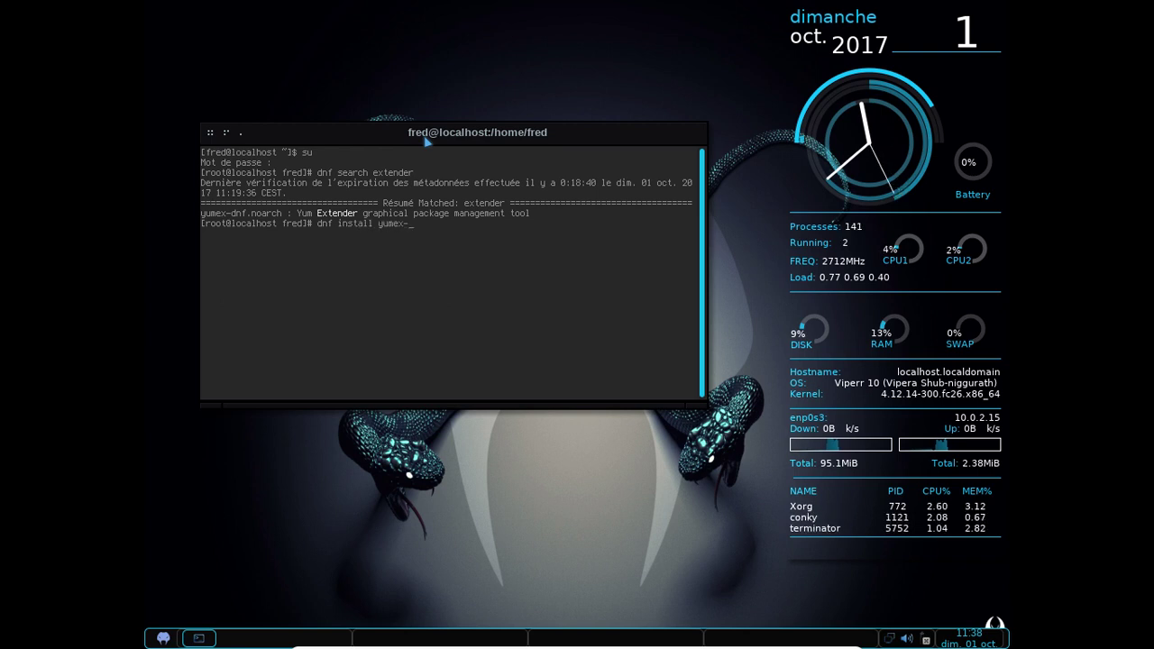
pyautogui.write('dnf')
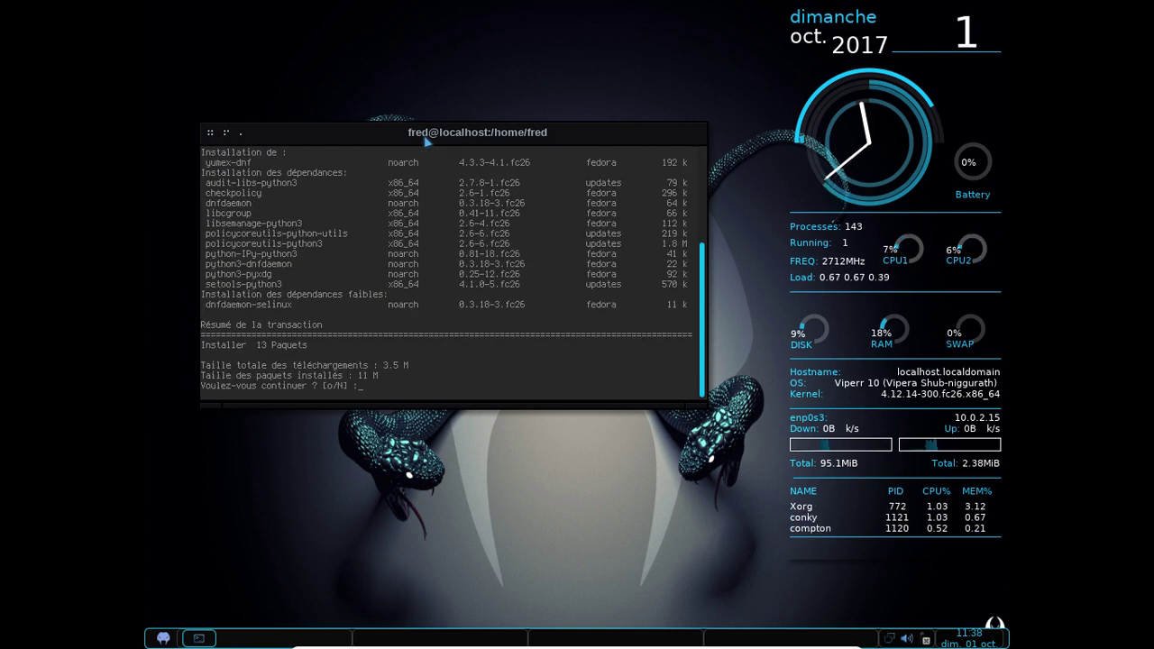
pyautogui.write('o')
pyautogui.press('Return')
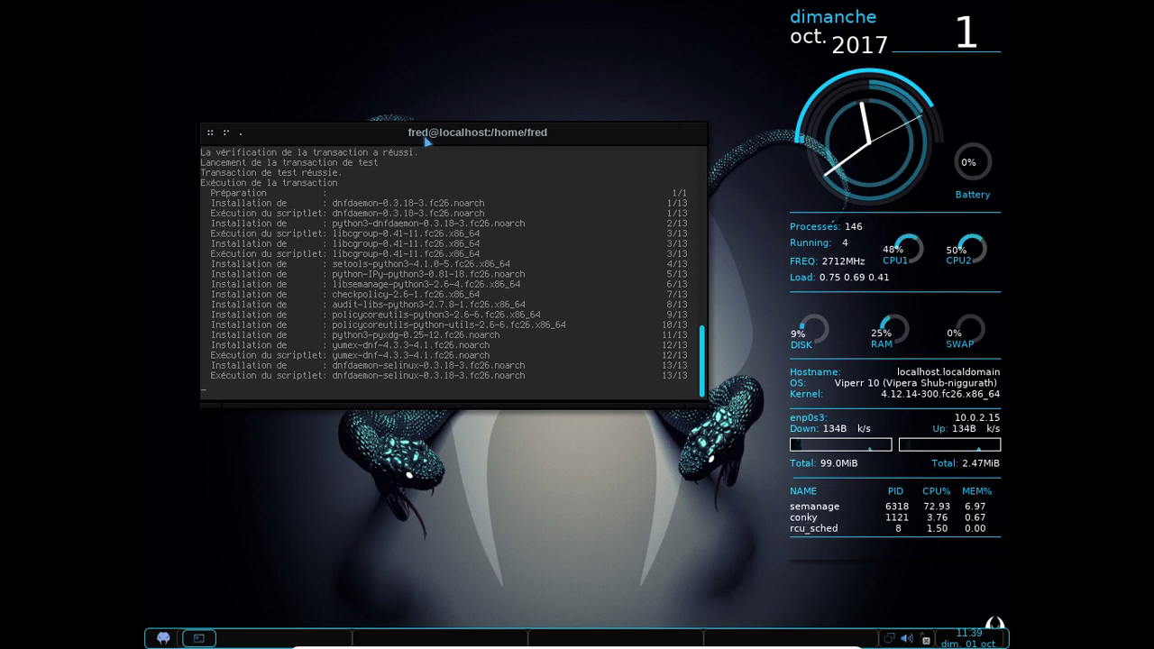
# Step: Launch the Obmenu editor from the root menu's Préférences > Openbox > Menu
pyautogui.rightClick(424, 57)
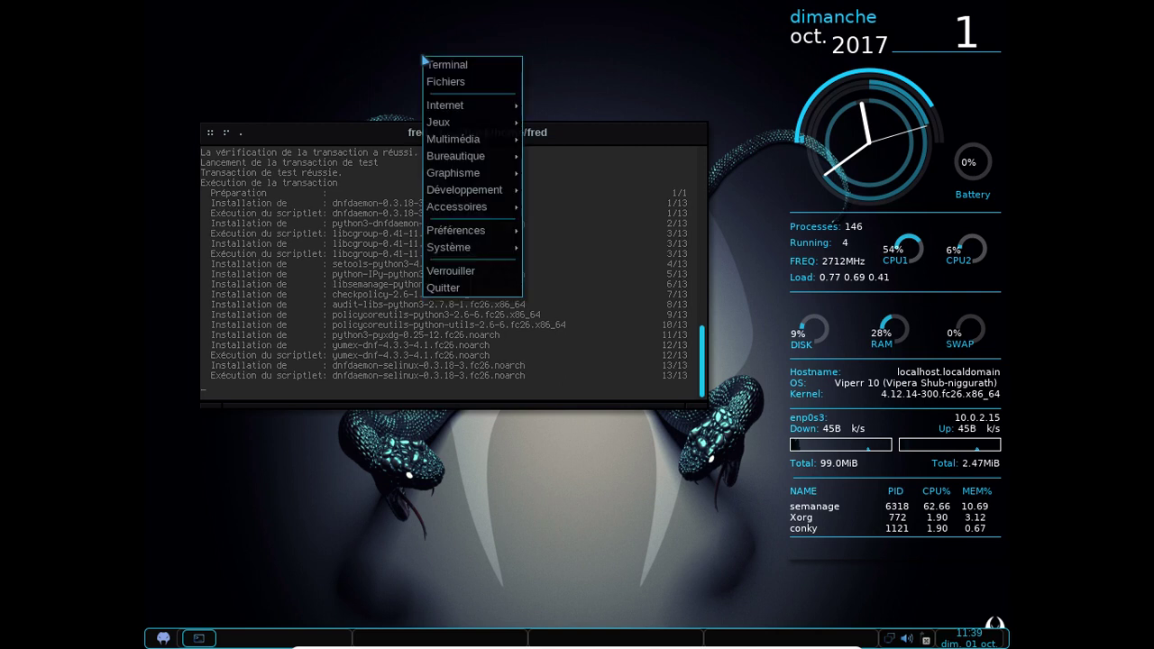
pyautogui.moveTo(484, 209)
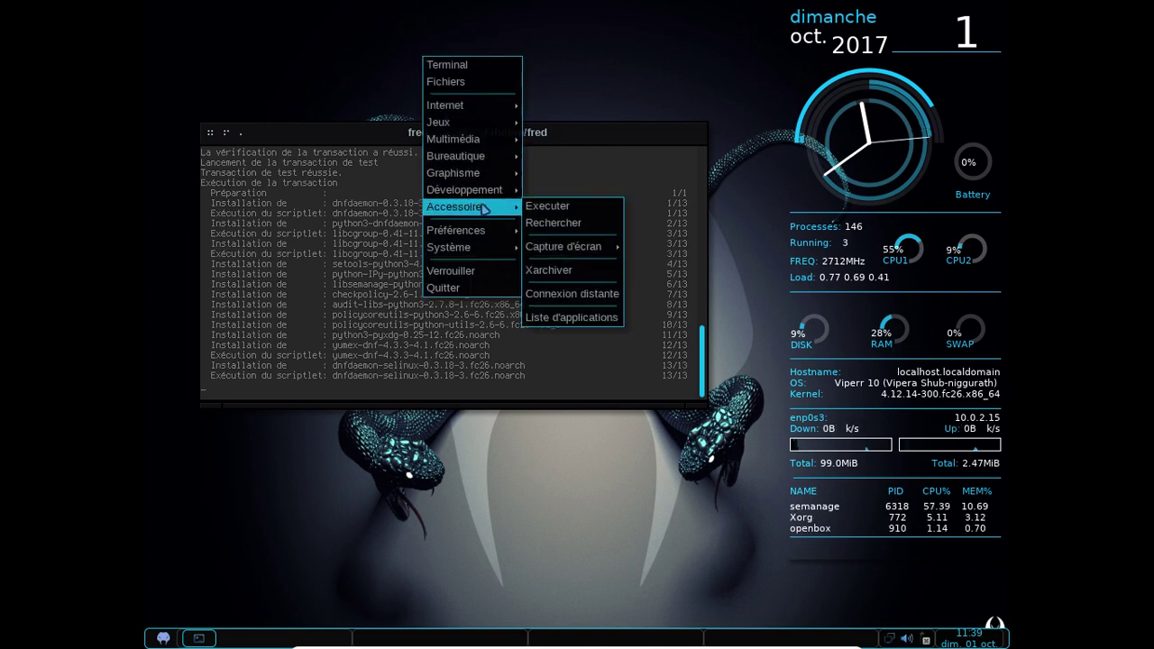
pyautogui.moveTo(492, 249)
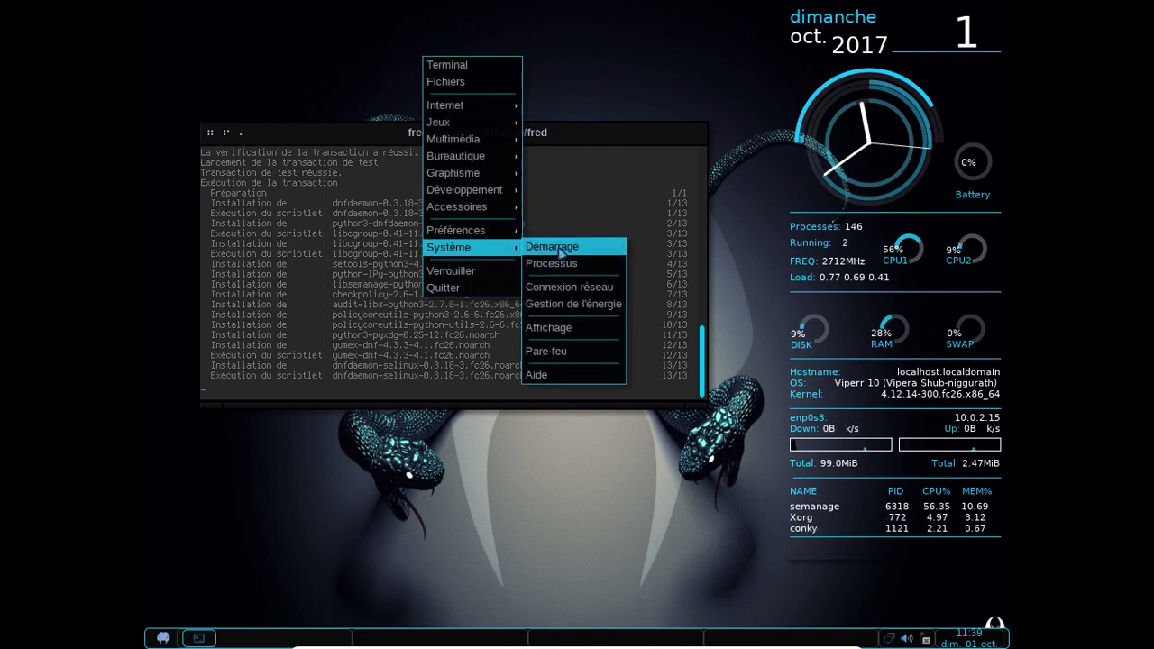
pyautogui.moveTo(590, 232)
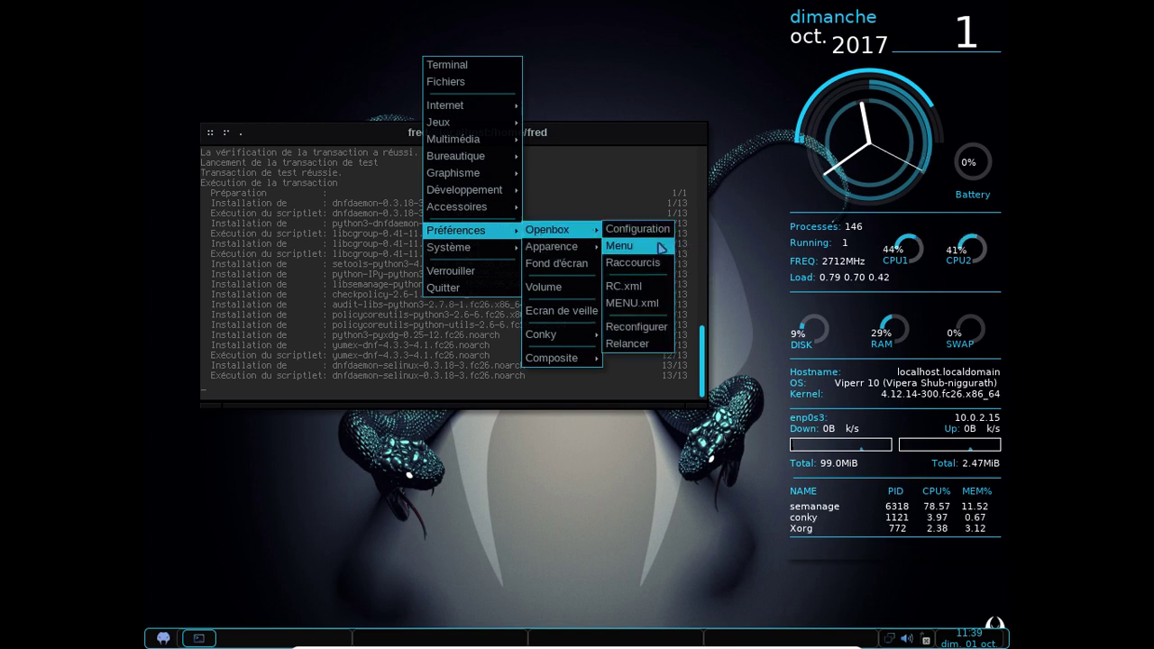
pyautogui.click(662, 247)
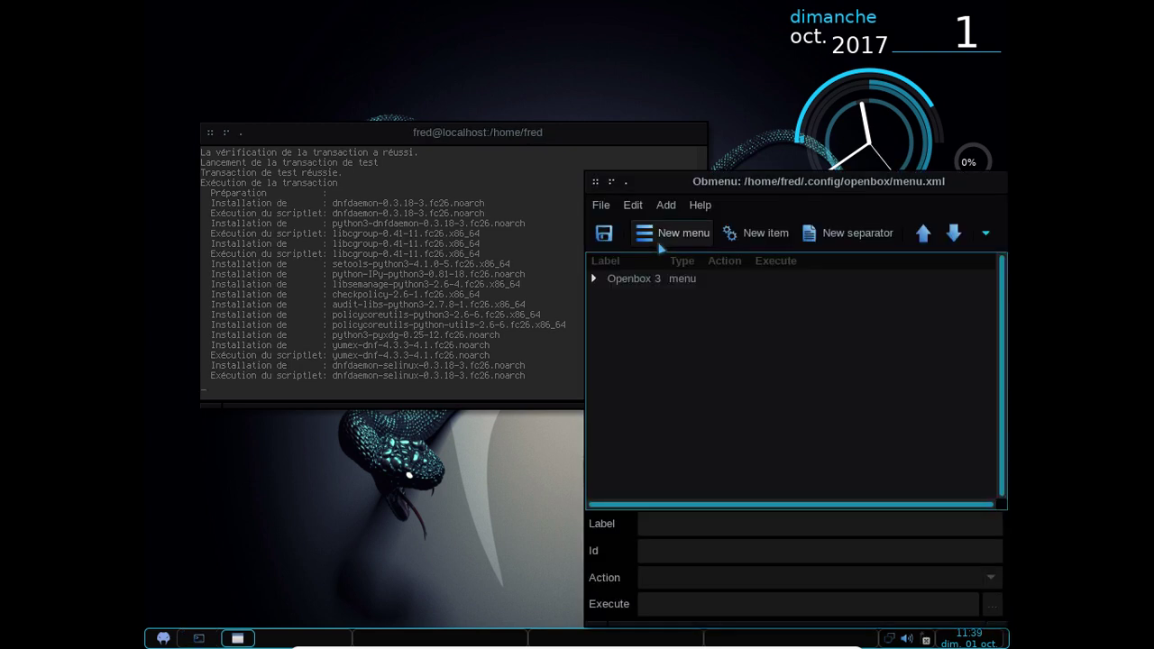
# Step: Expand the Openbox 3 menu and browse the entries of its Système submenu
pyautogui.doubleClick(610, 280)
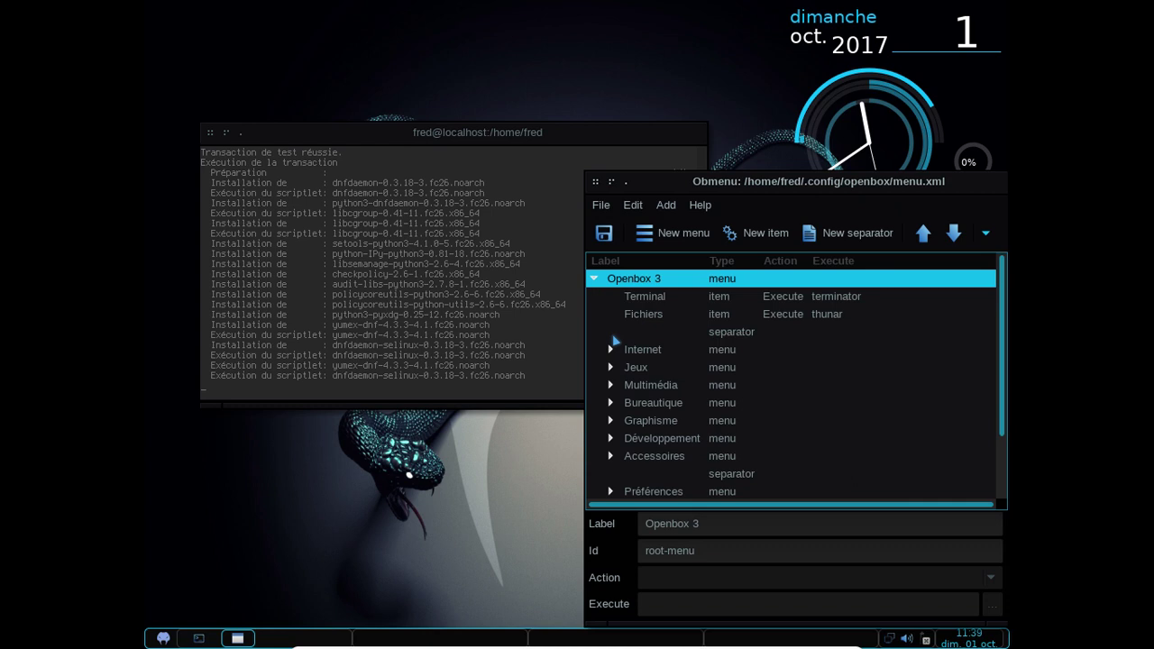
pyautogui.scroll(-1, 746, 414)
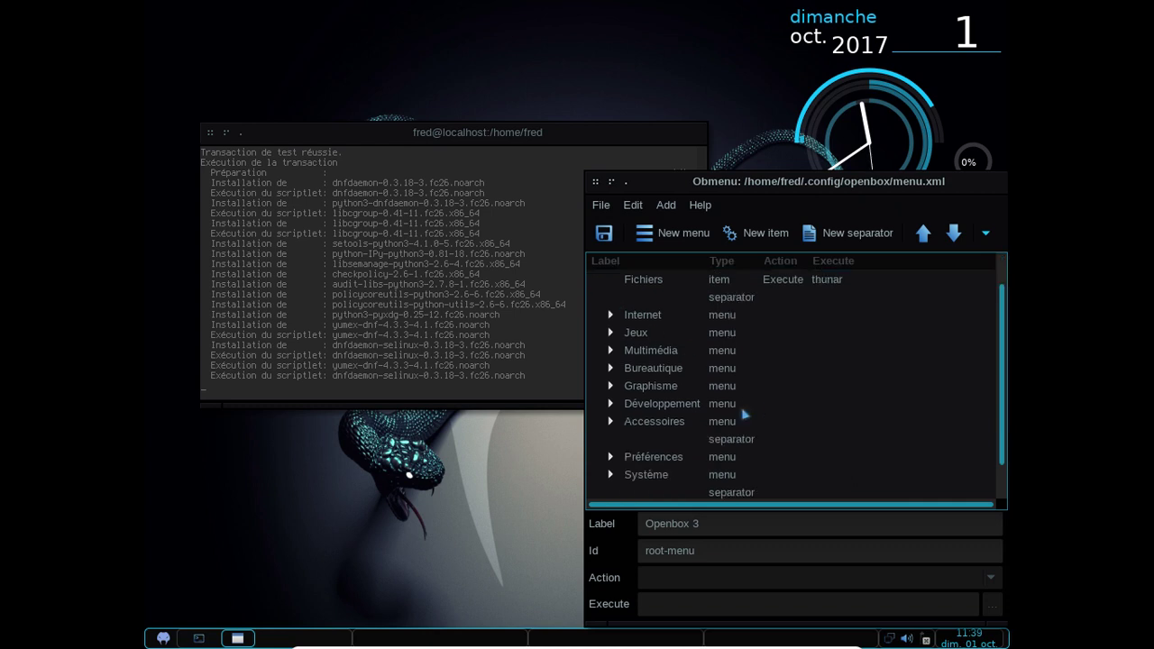
pyautogui.click(611, 475)
pyautogui.scroll(-4, 794, 443)
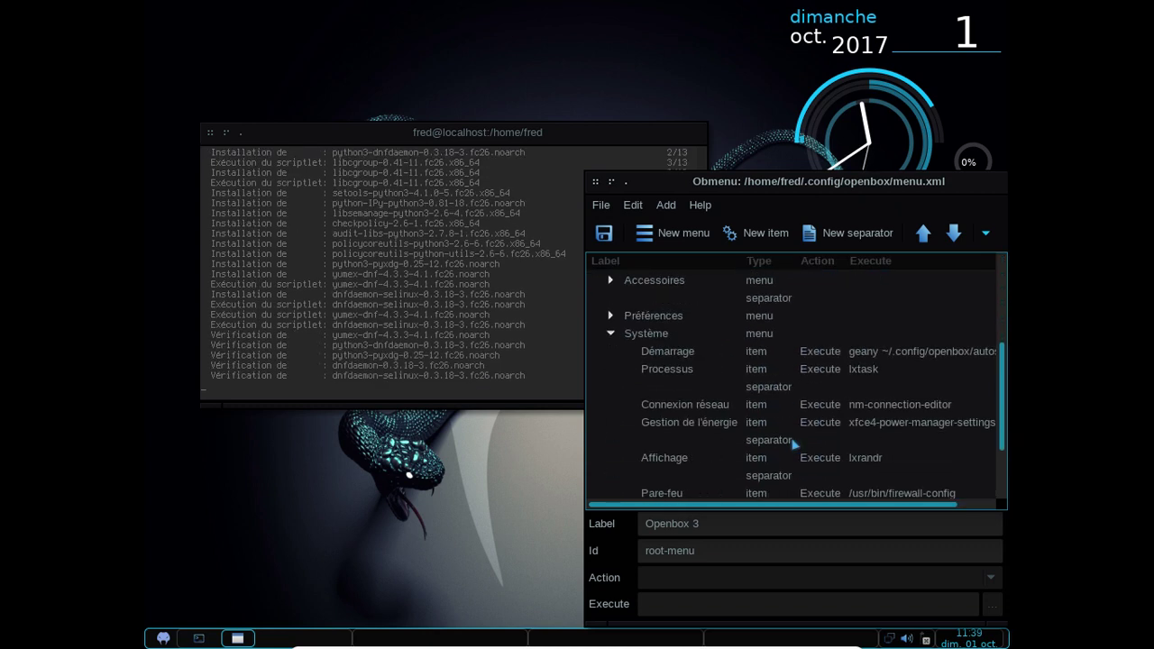
pyautogui.scroll(-3, 794, 443)
pyautogui.scroll(4, 794, 443)
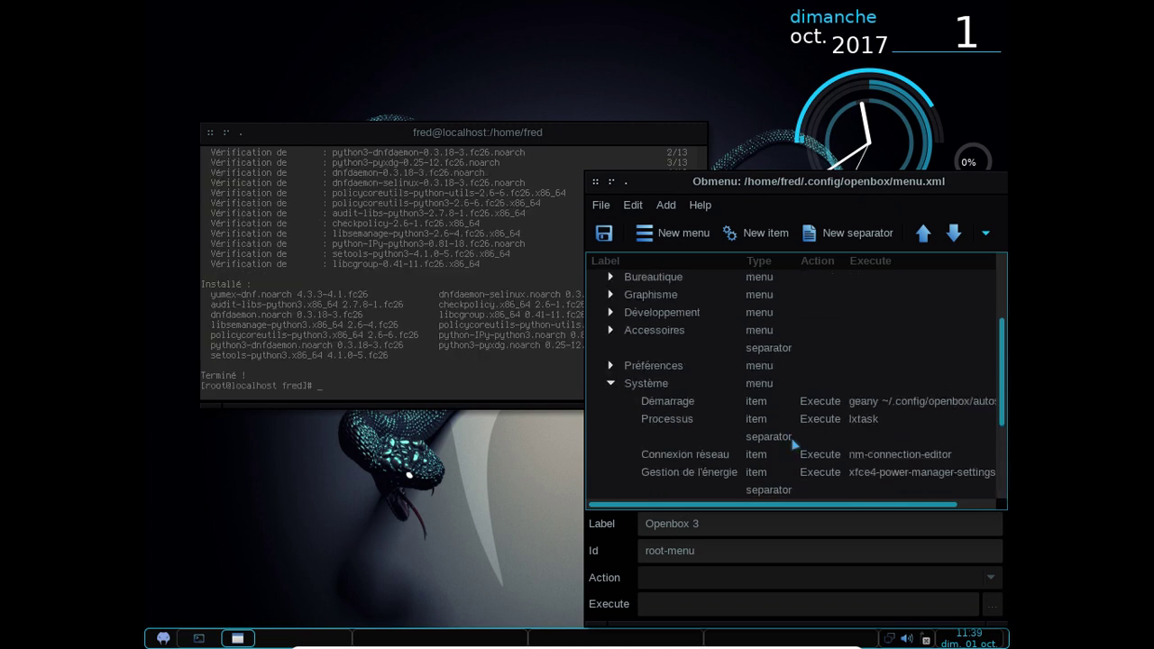
pyautogui.click(612, 385)
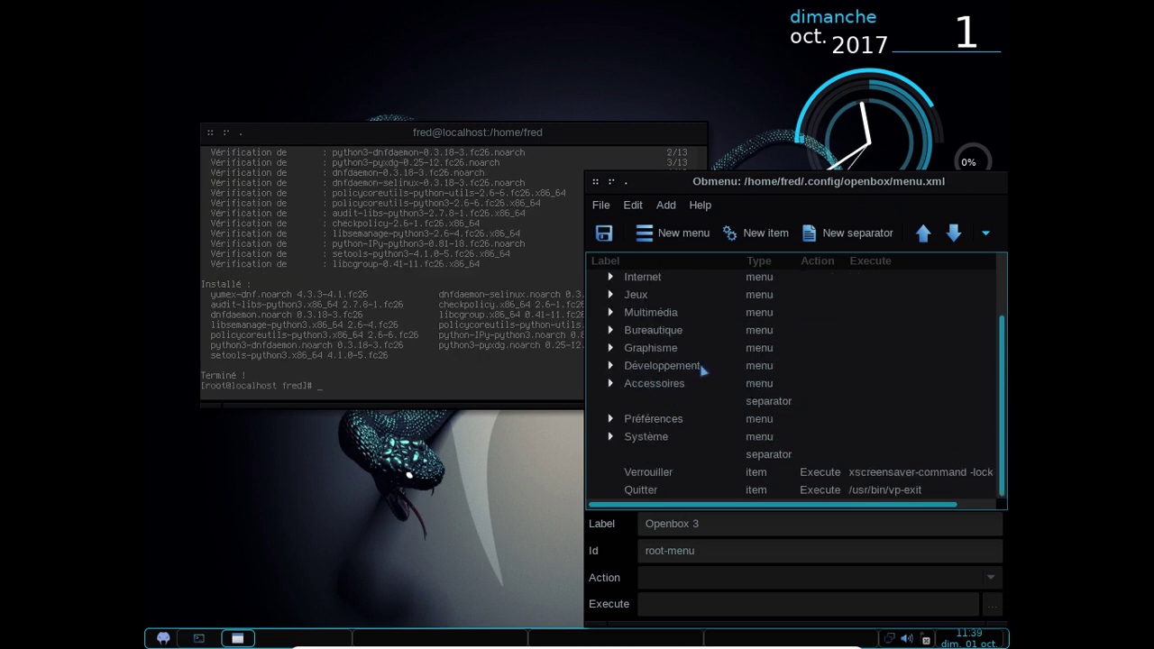
# Step: Reopen the Système submenu and select its Processus entry as the spot for a new item
pyautogui.scroll(2, 704, 371)
pyautogui.scroll(-2, 704, 372)
pyautogui.click(612, 420)
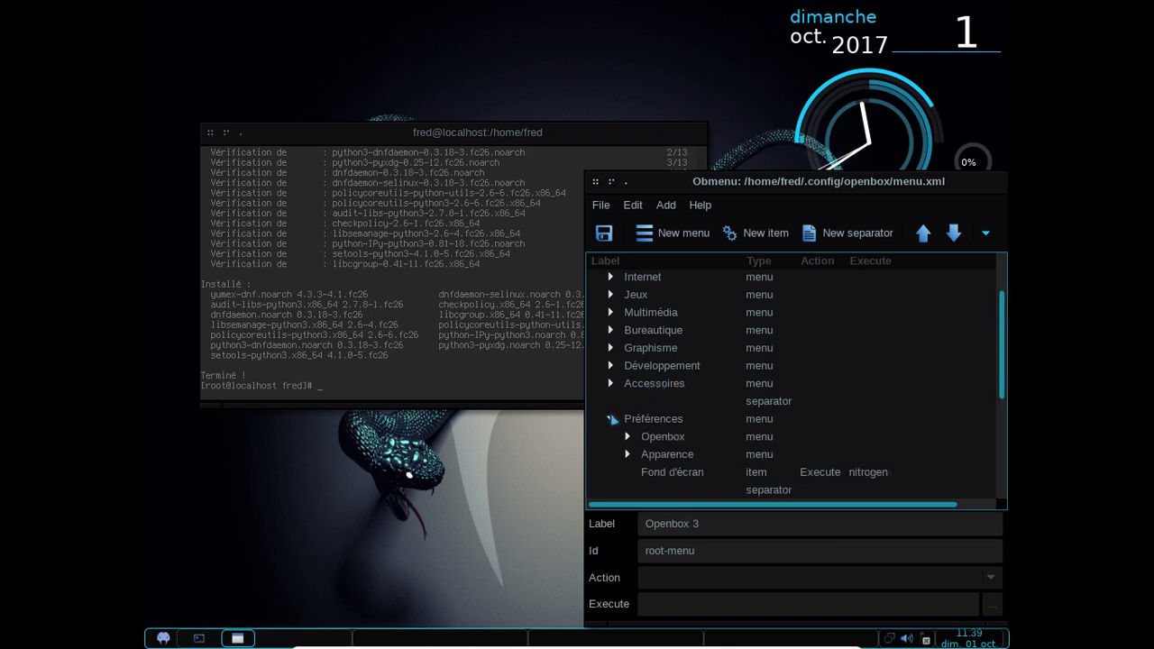
pyautogui.click(612, 420)
pyautogui.click(612, 437)
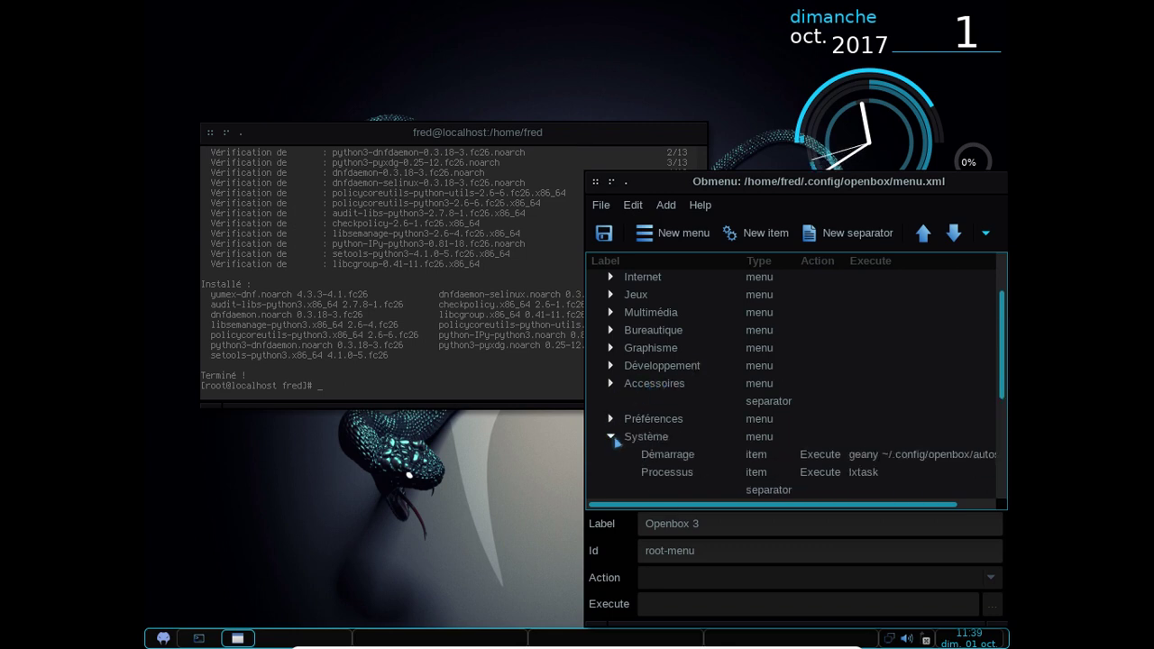
pyautogui.scroll(-4, 764, 399)
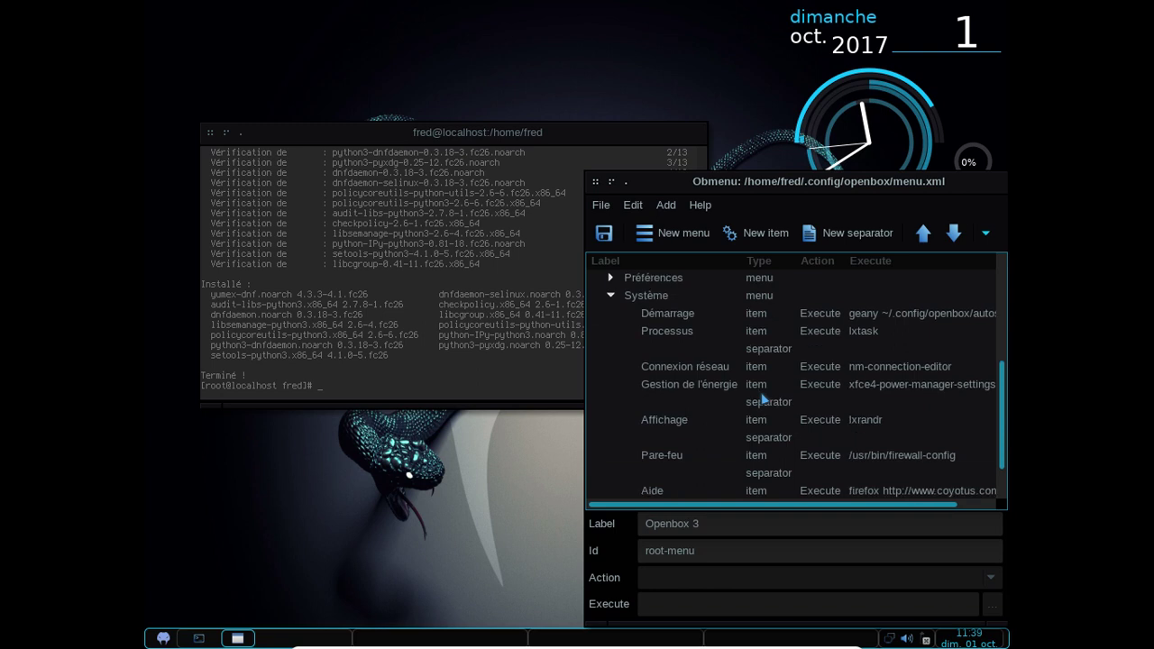
pyautogui.scroll(-1, 763, 398)
pyautogui.scroll(1, 763, 398)
pyautogui.click(840, 336)
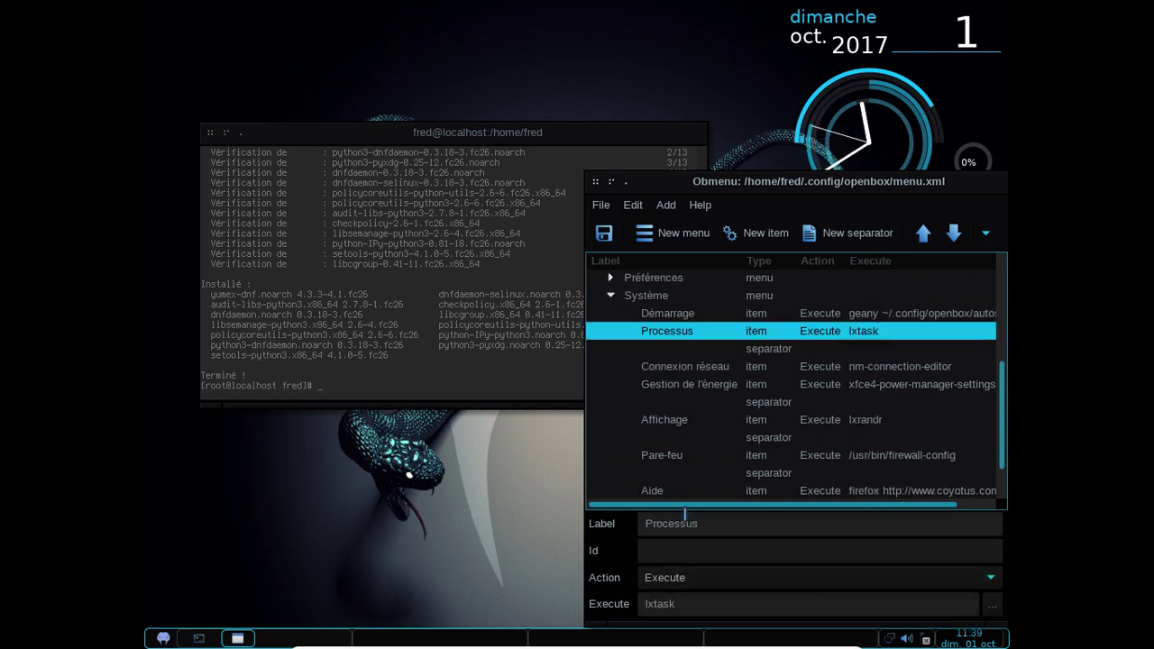
# Step: Add a new Système item labelled 'Gestionnaire de programmes'
pyautogui.click(760, 242)
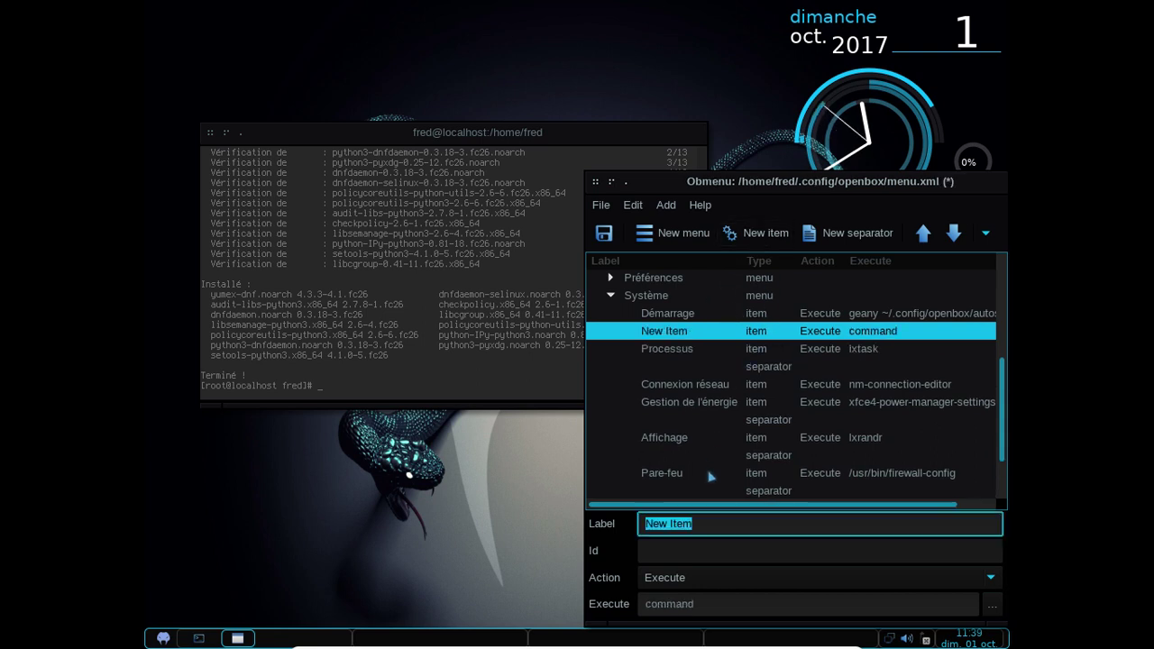
pyautogui.write('Yumex')
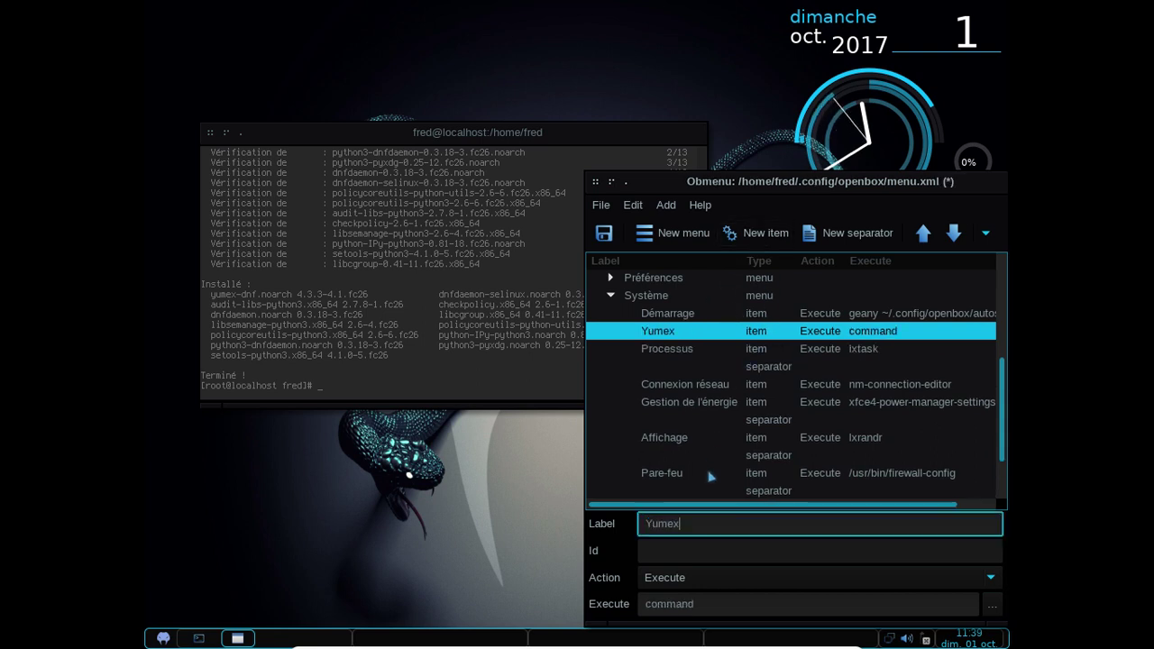
pyautogui.press('BackSpace')
pyautogui.press('BackSpace')
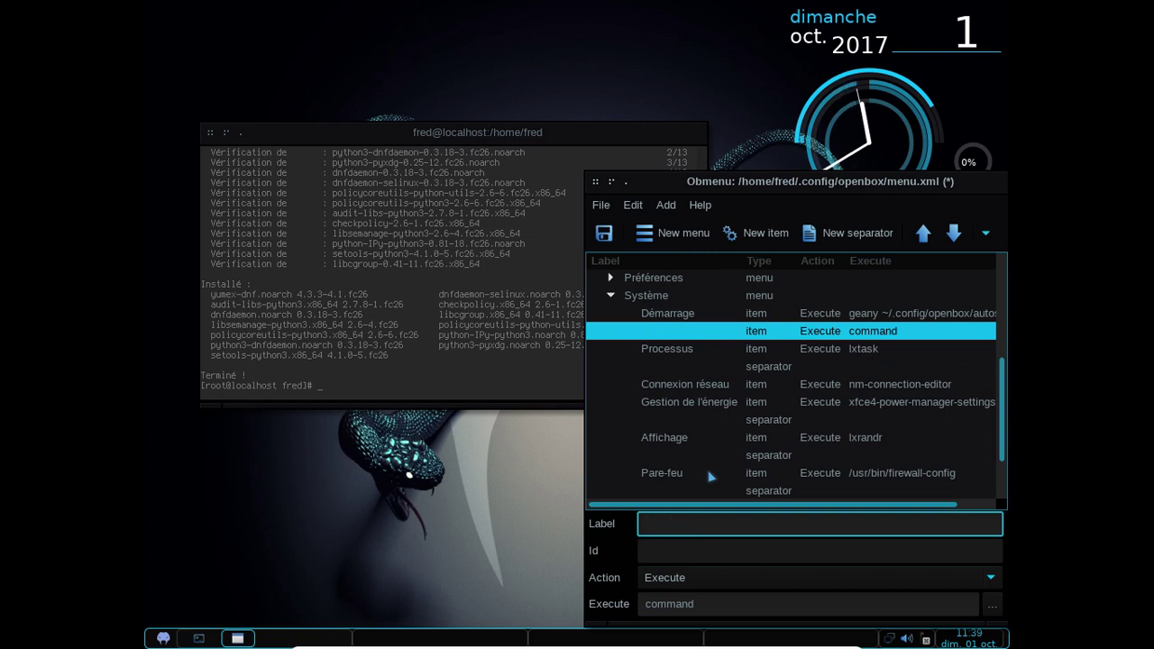
pyautogui.write('Gestionnaire de')
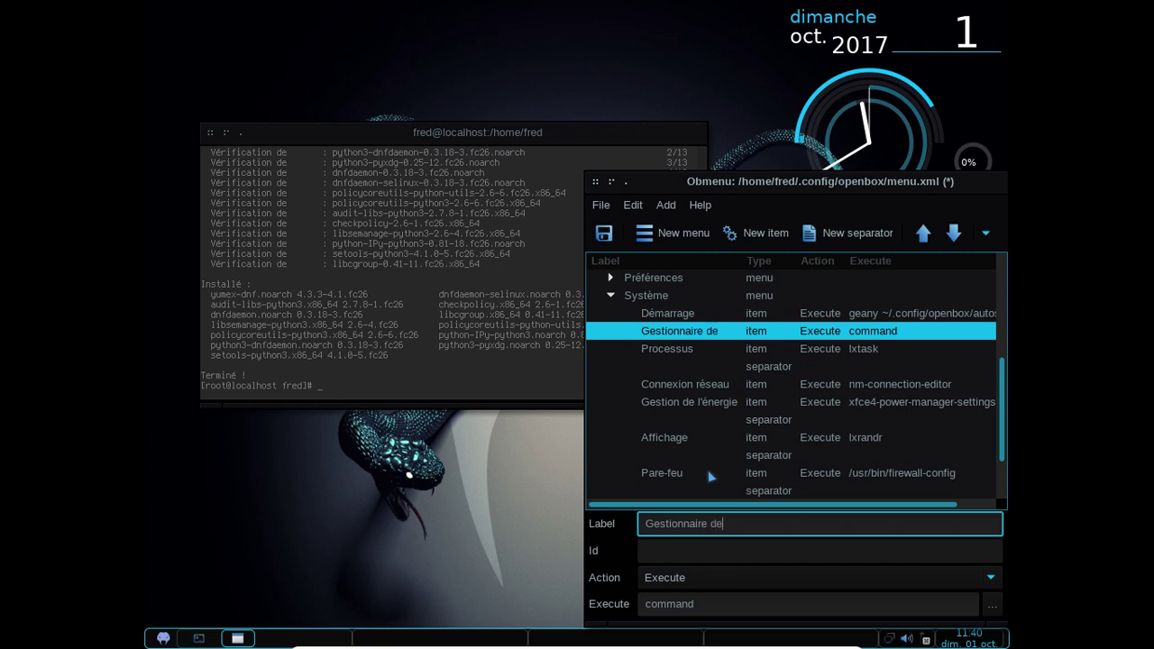
pyautogui.write(' pa')
pyautogui.write('rogrammes')
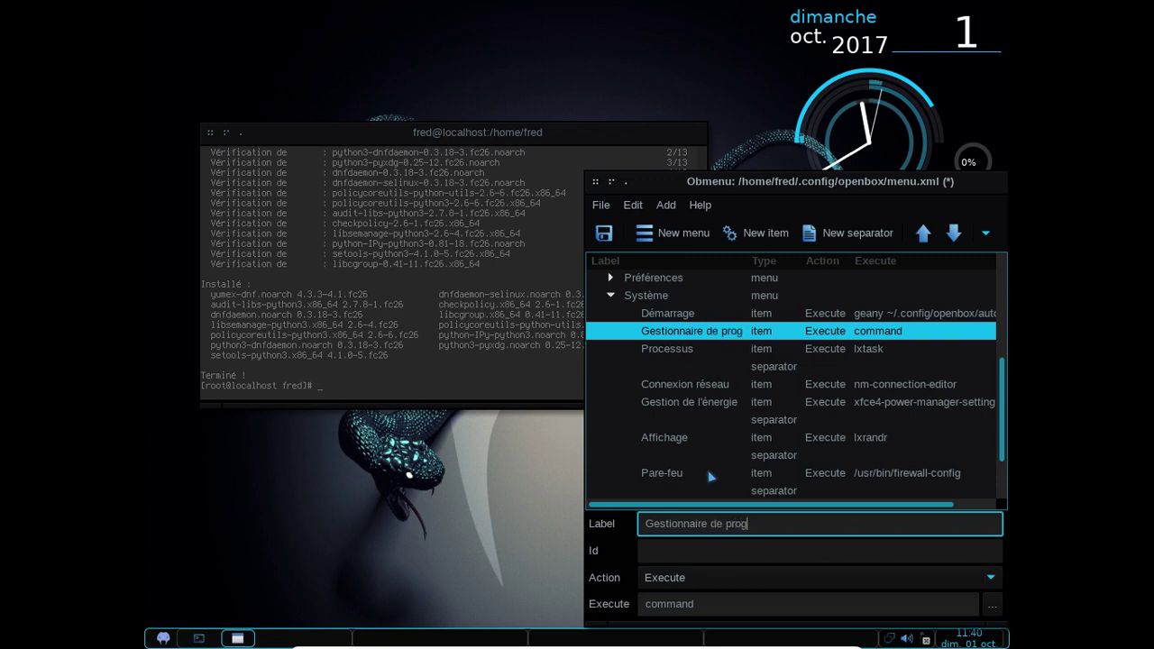
# Step: Set the item's command to yumex-dnf, save menu.xml and close Obmenu
pyautogui.click(721, 607)
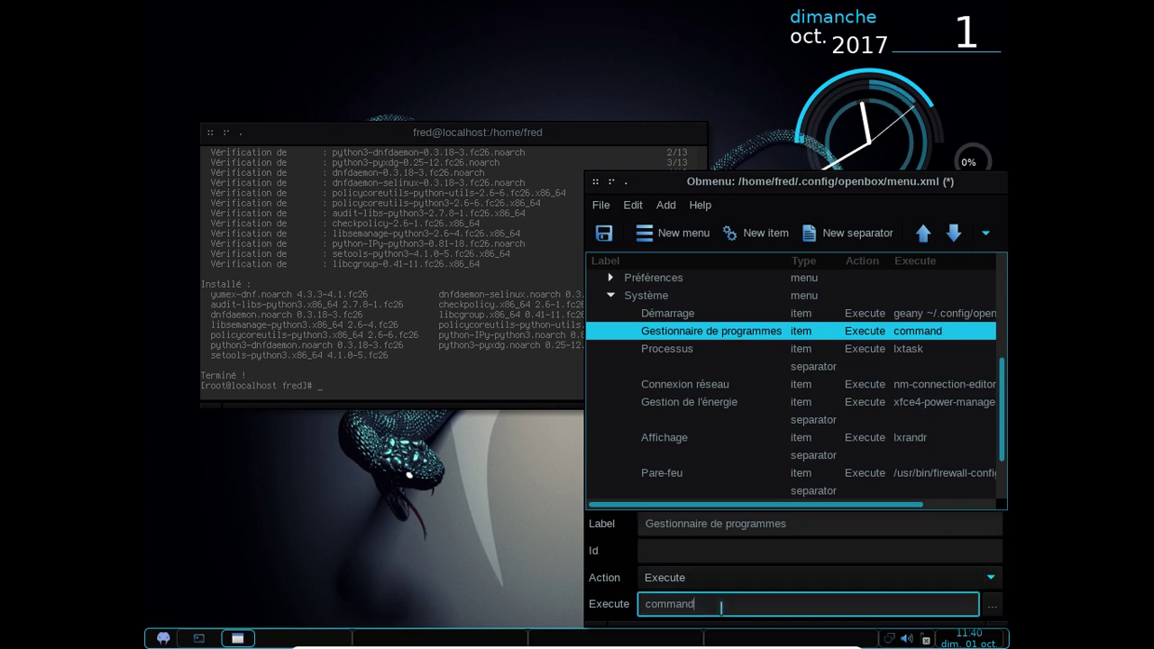
pyautogui.doubleClick(720, 607)
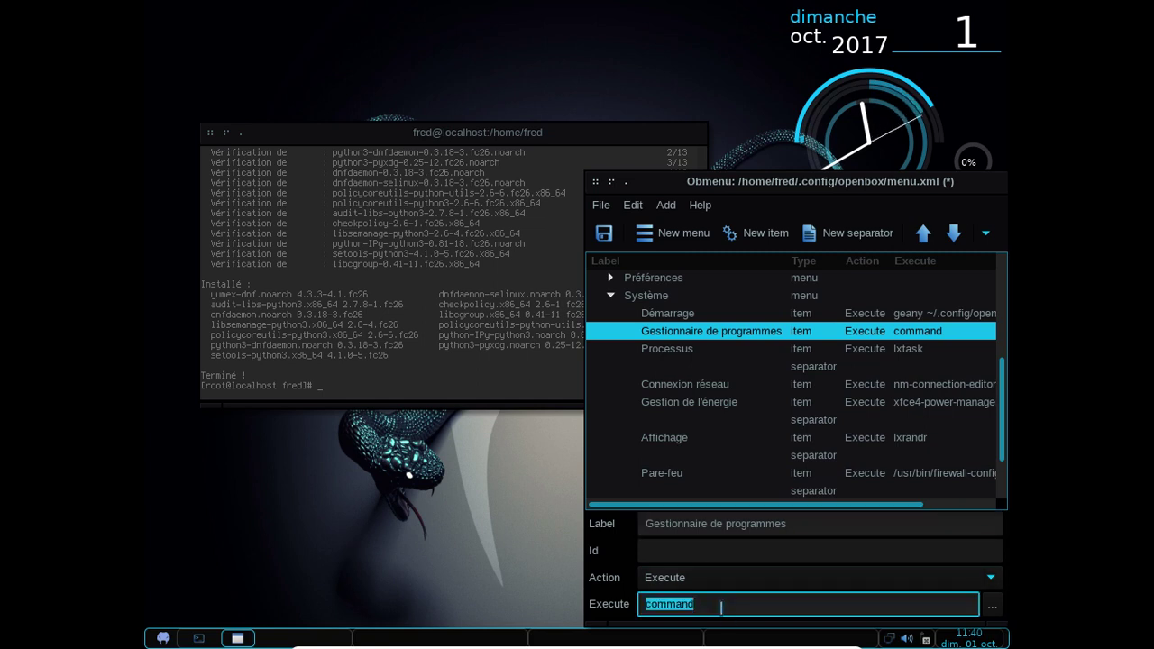
pyautogui.write('yumex')
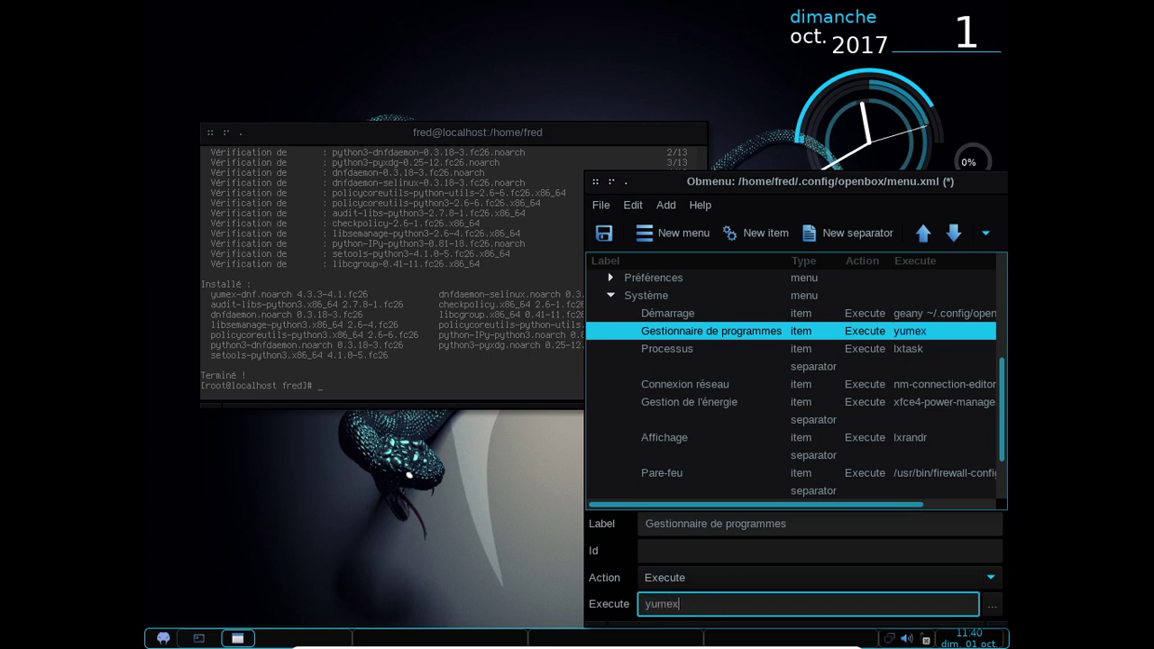
pyautogui.write('-dnf')
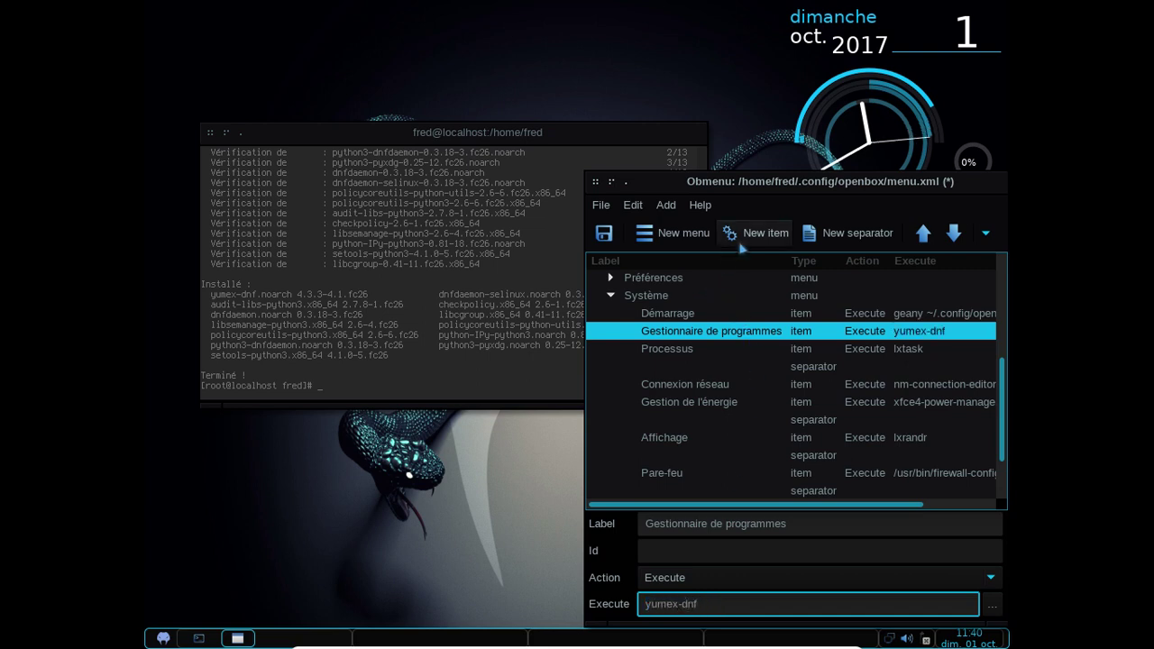
pyautogui.click(606, 233)
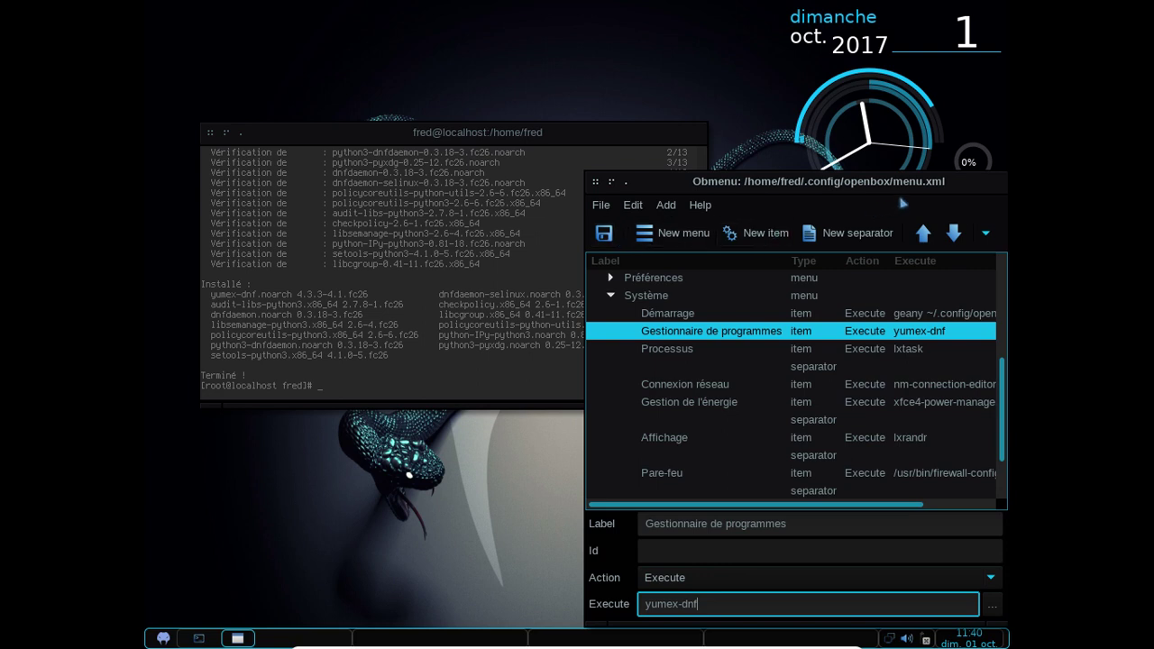
pyautogui.click(599, 183)
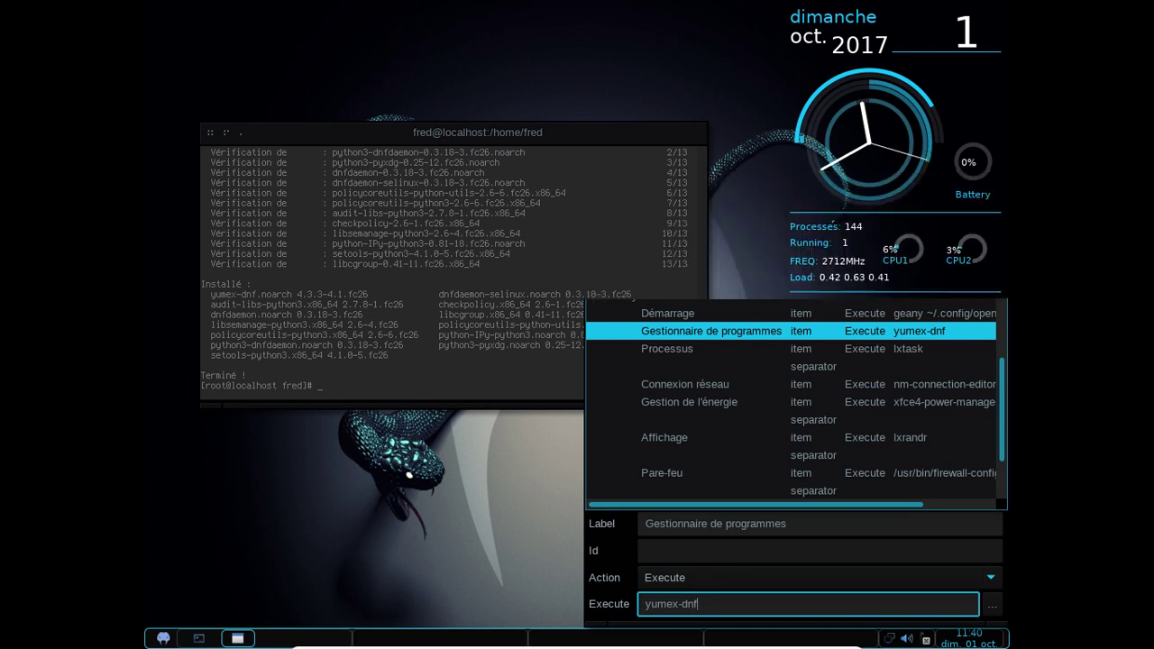
# Step: Restart Openbox via Préférences > Openbox > Relancer, then reopen the root menu
pyautogui.rightClick(427, 84)
pyautogui.moveTo(481, 256)
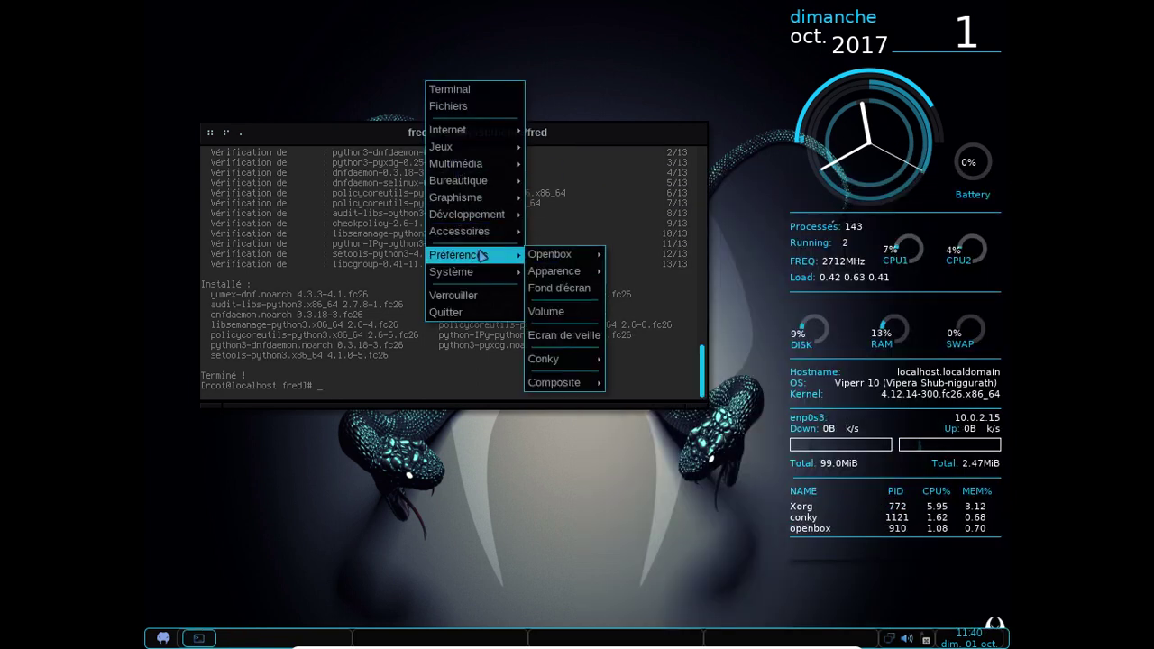
pyautogui.moveTo(582, 259)
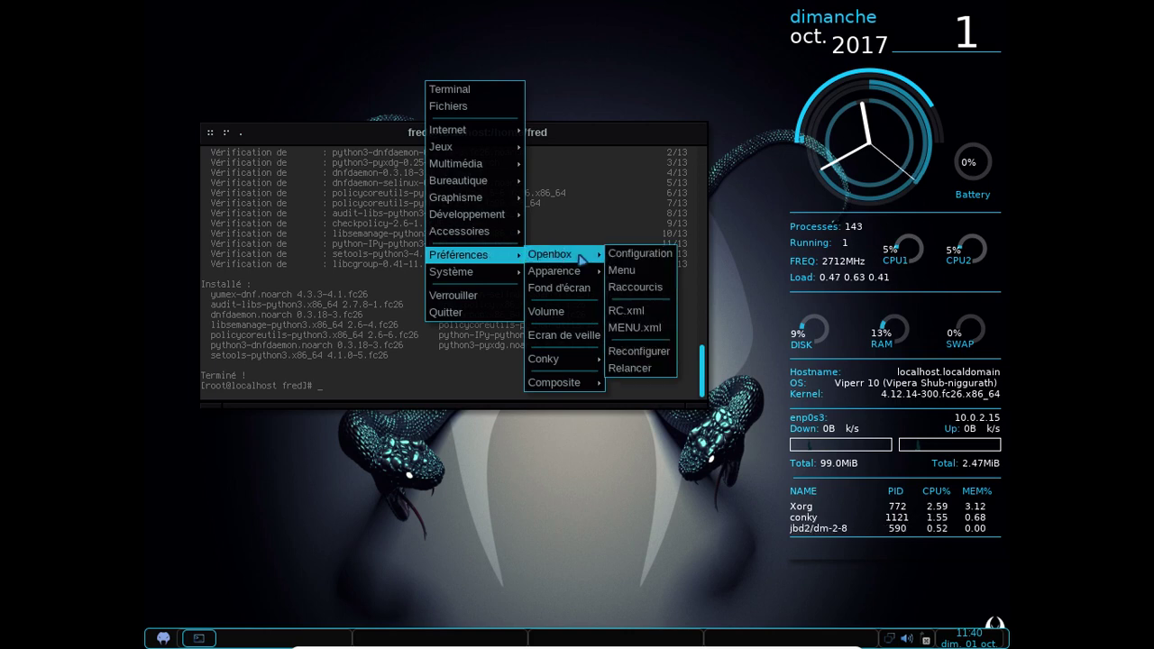
pyautogui.click(631, 365)
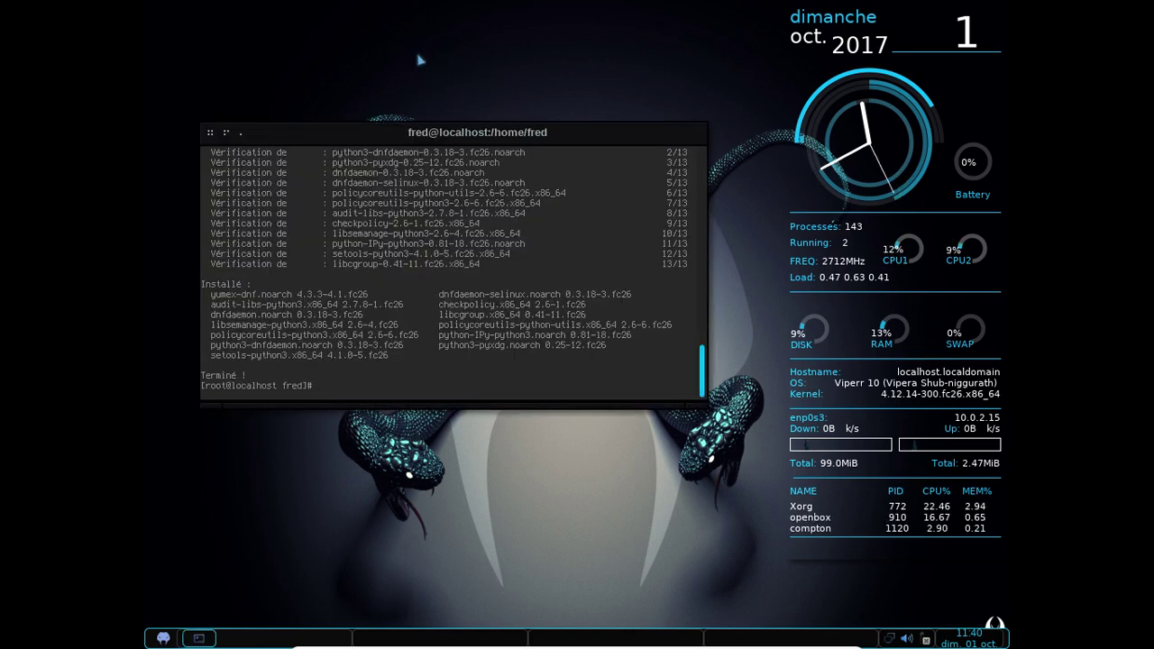
pyautogui.rightClick(417, 74)
# Step: Launch Gestionnaire de programmes from the Système submenu to start Yum Extender
pyautogui.moveTo(462, 252)
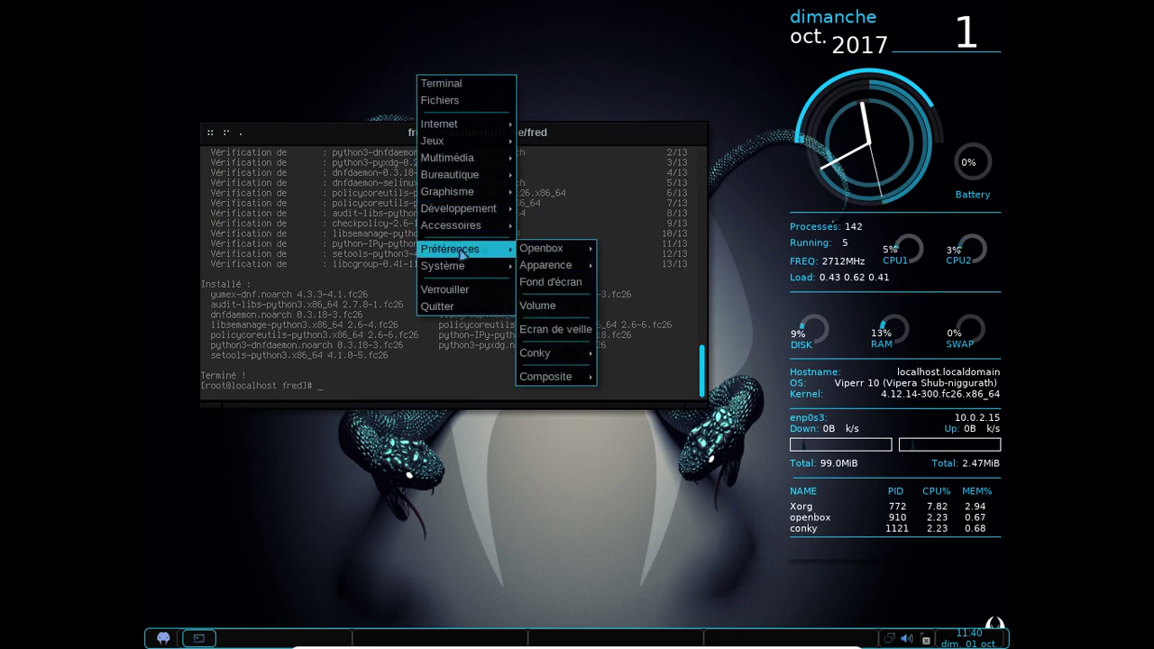
pyautogui.moveTo(462, 275)
pyautogui.click(570, 282)
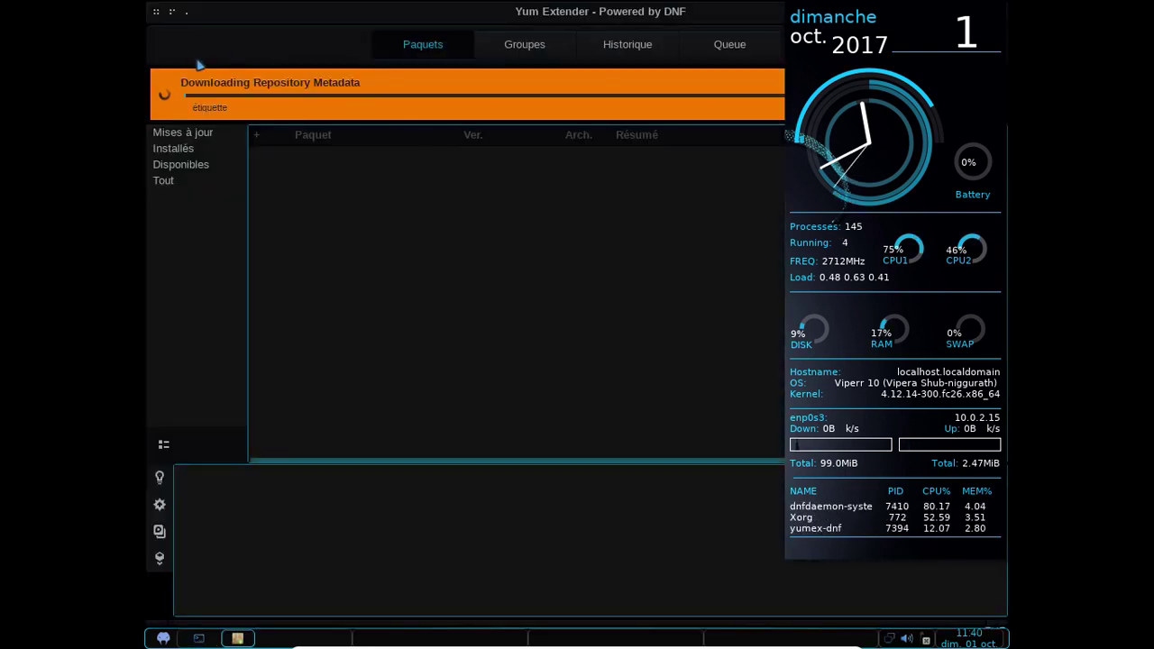
# Step: Move the Yum Extender window left and bring up its title-bar menu
pyautogui.moveTo(641, 18); pyautogui.dragTo(650, 47)
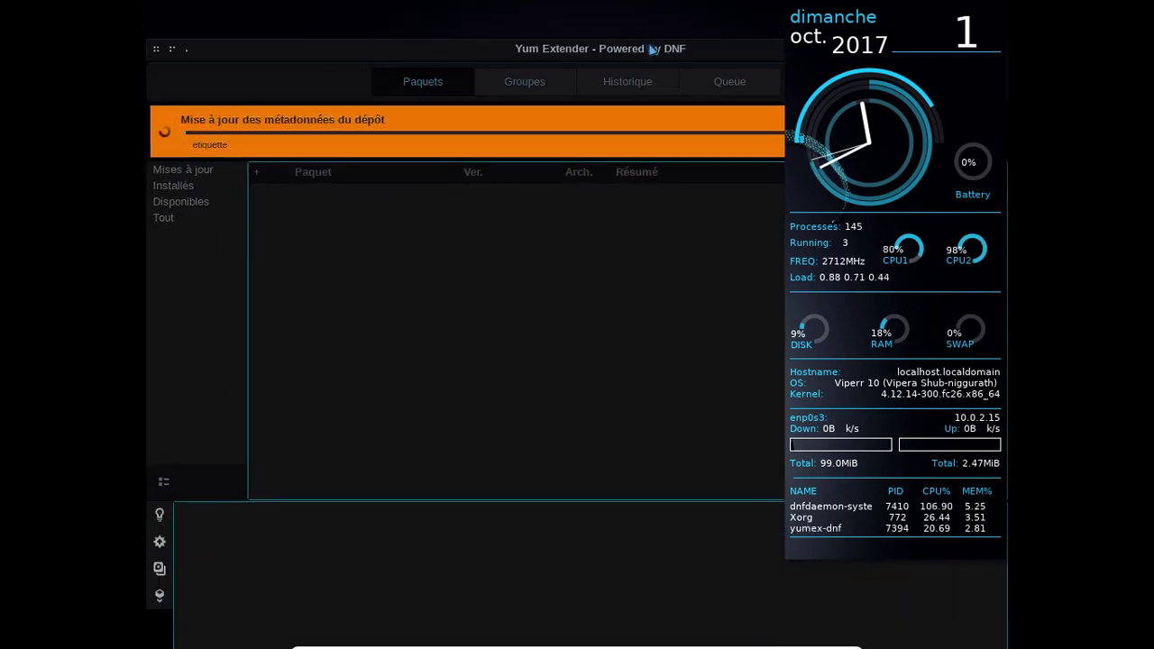
pyautogui.moveTo(651, 50); pyautogui.dragTo(440, 85)
pyautogui.rightClick(490, 92)
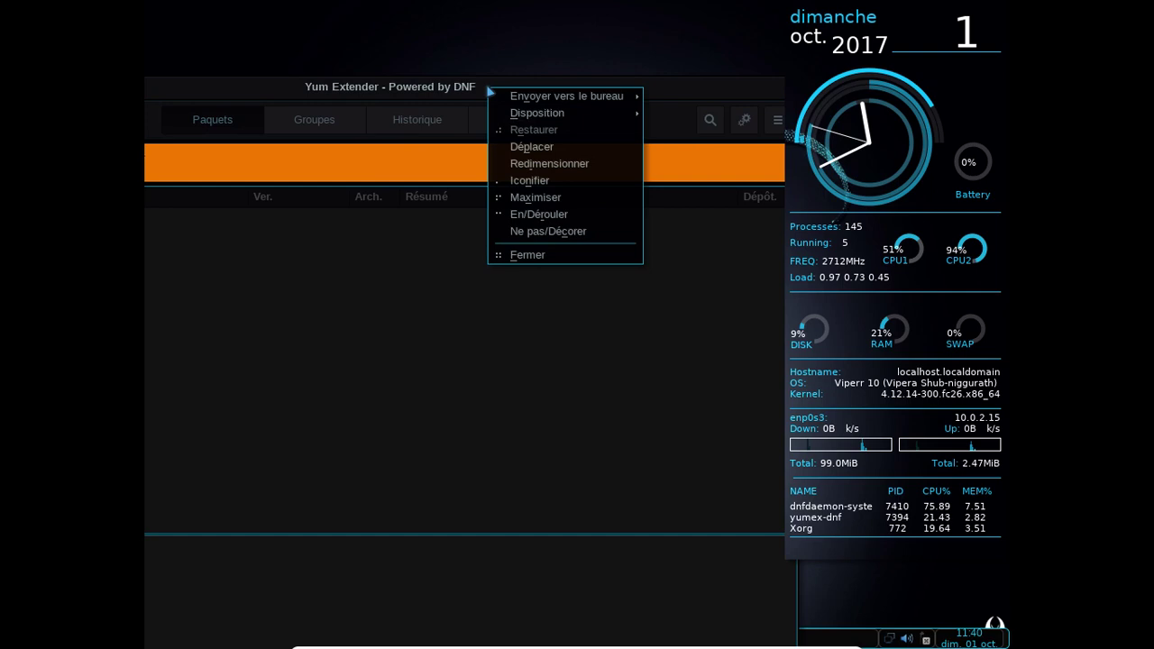
# Step: Set the Yum Extender window to Toujours au premier plan and reposition it slightly
pyautogui.moveTo(539, 114)
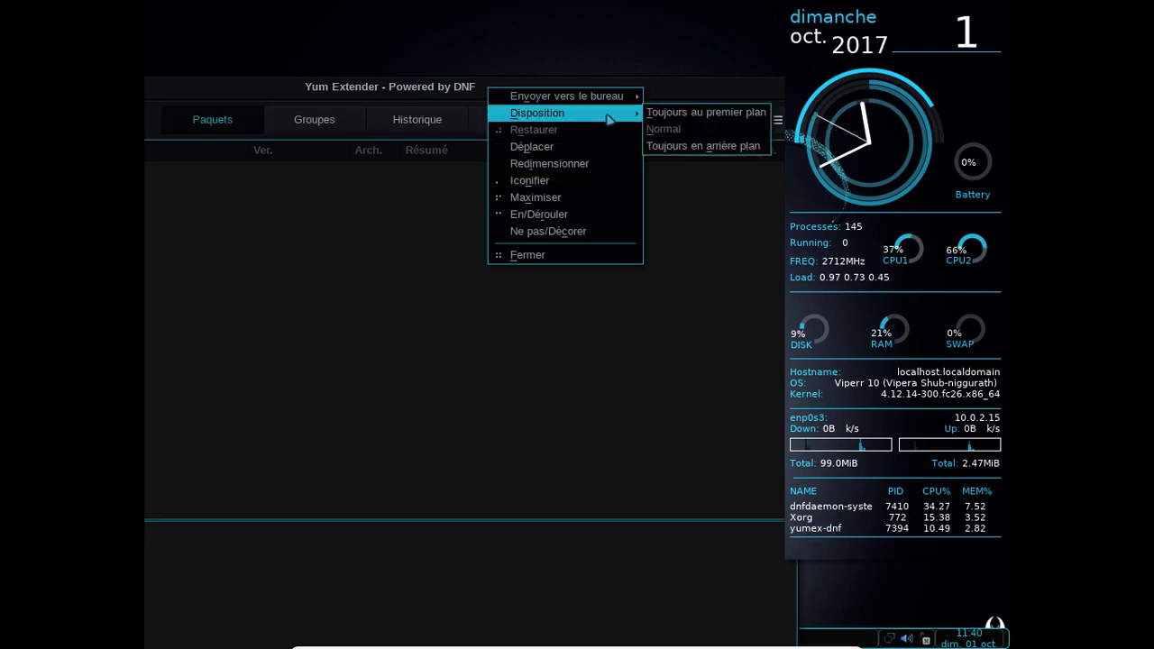
pyautogui.click(669, 115)
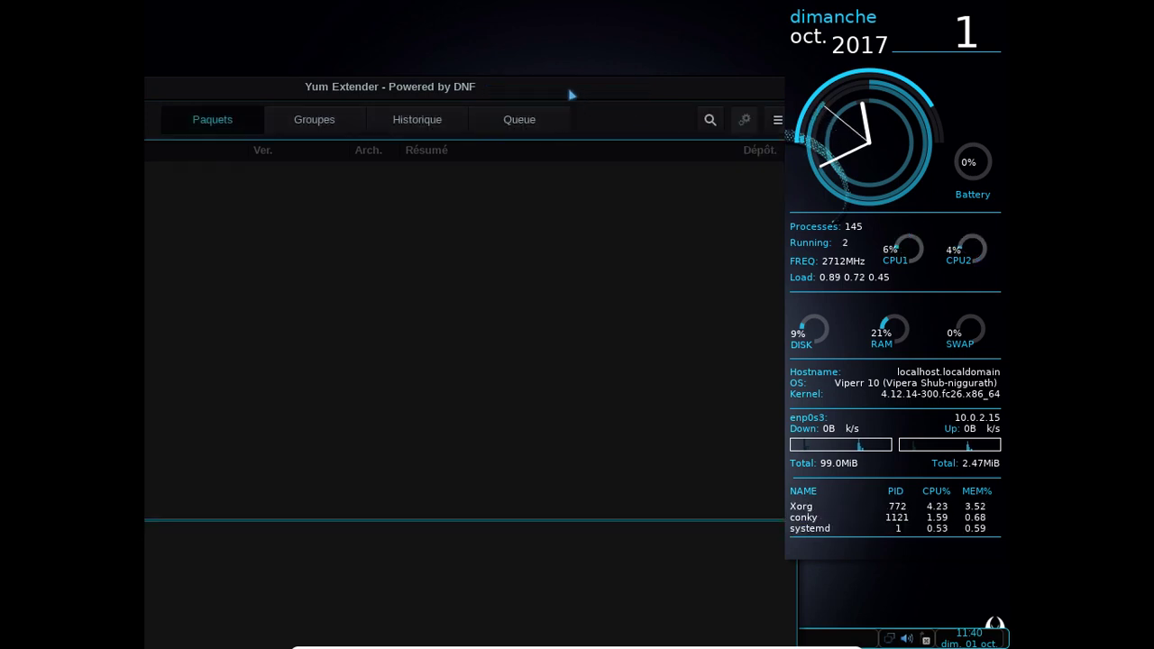
pyautogui.moveTo(570, 94); pyautogui.dragTo(523, 88)
# Step: Search for gvfs packages and tick gvfs-mtp for installation
pyautogui.click(669, 119)
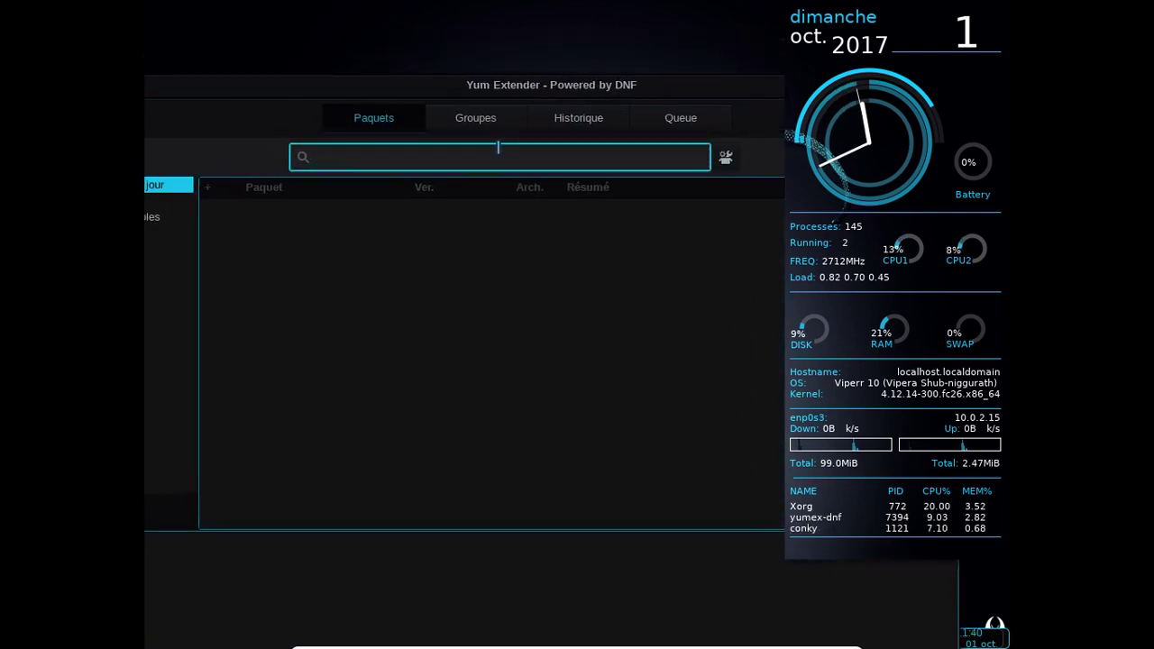
pyautogui.write('gvfs')
pyautogui.press('Return')
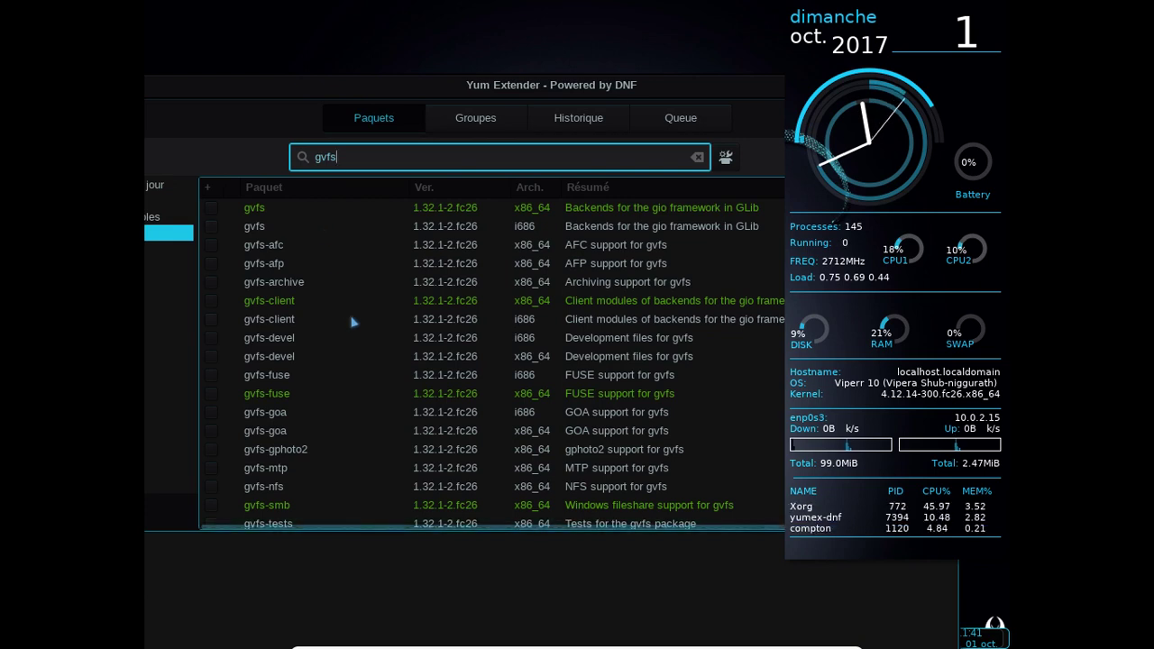
pyautogui.scroll(-1, 353, 322)
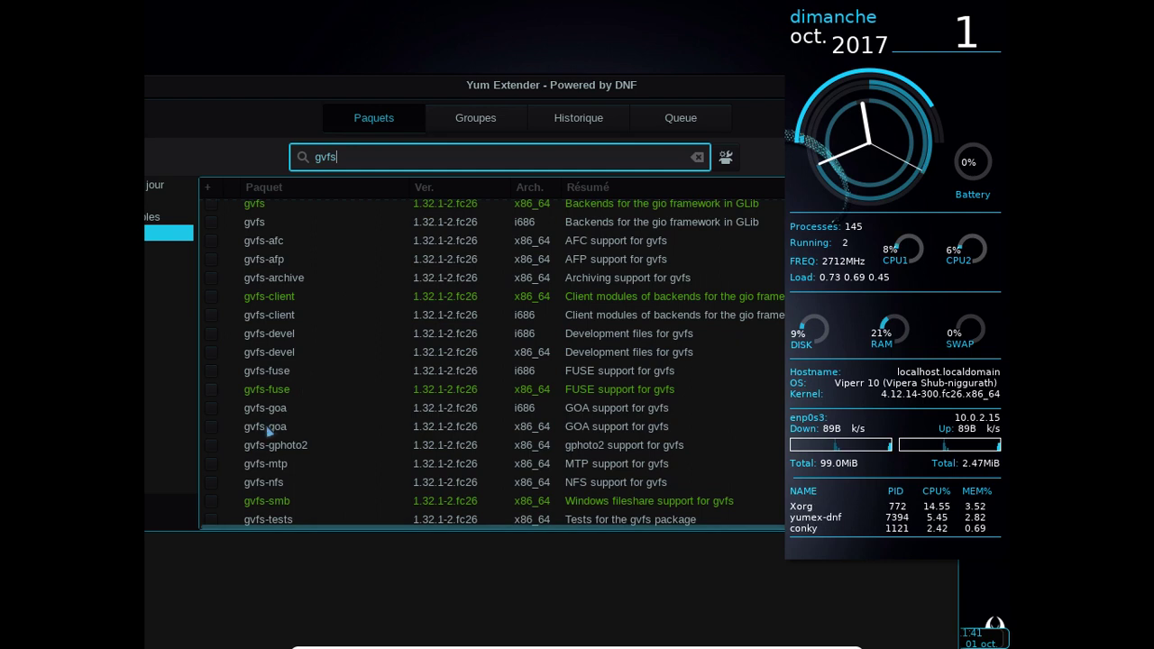
pyautogui.click(213, 465)
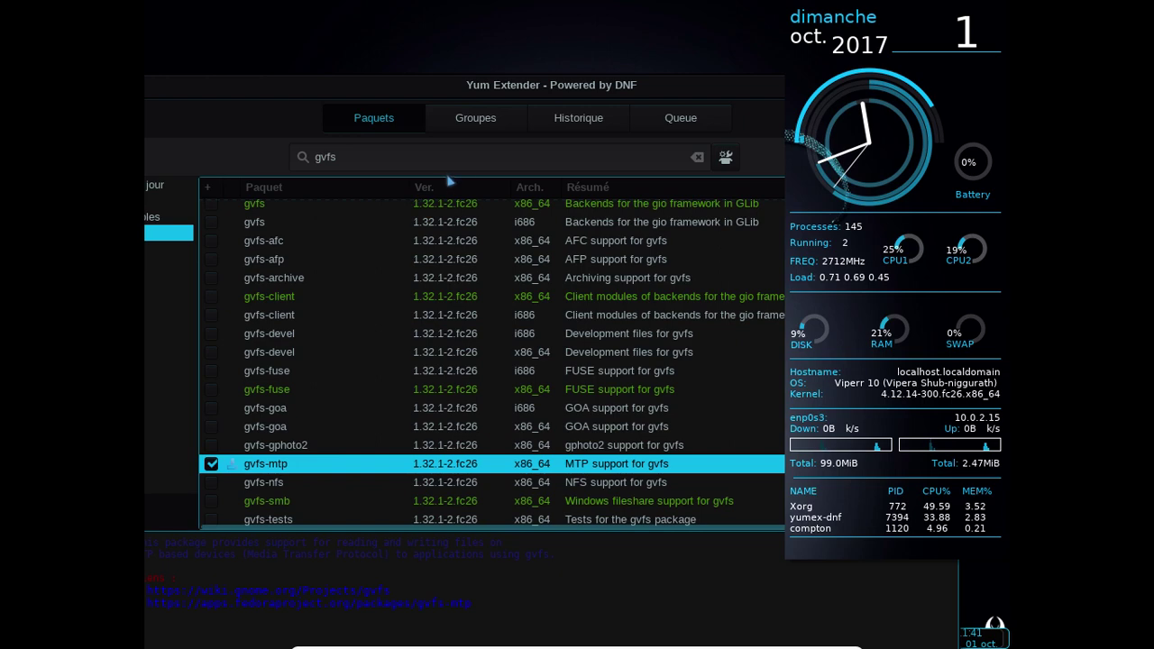
pyautogui.moveTo(332, 90); pyautogui.dragTo(224, 93)
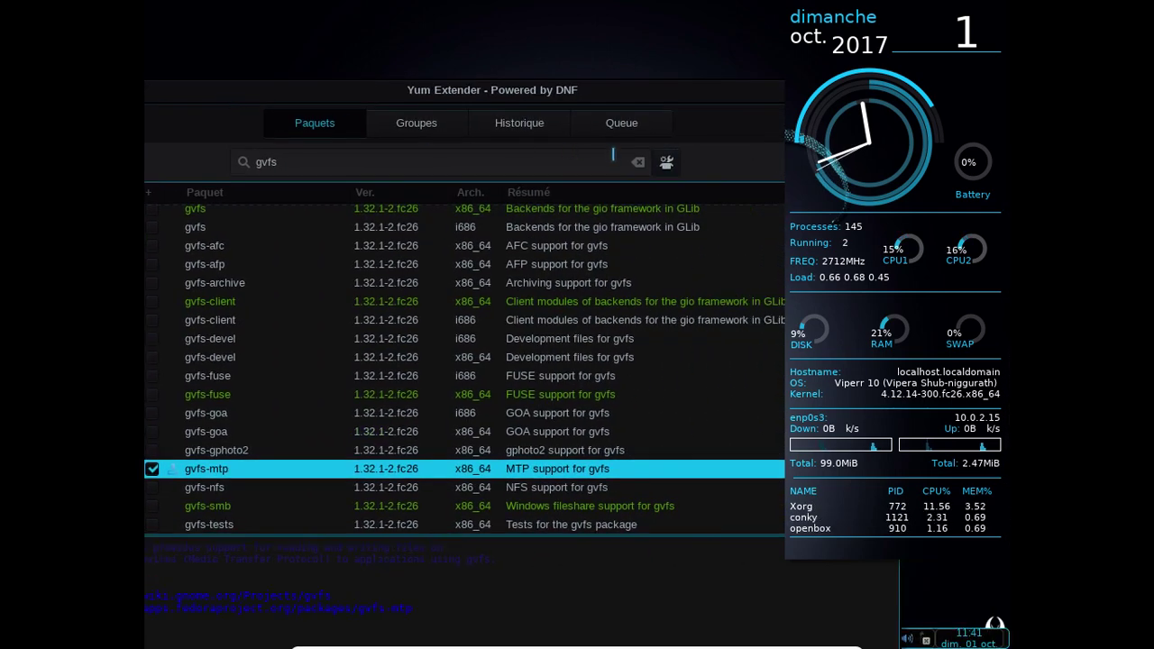
pyautogui.click(552, 167)
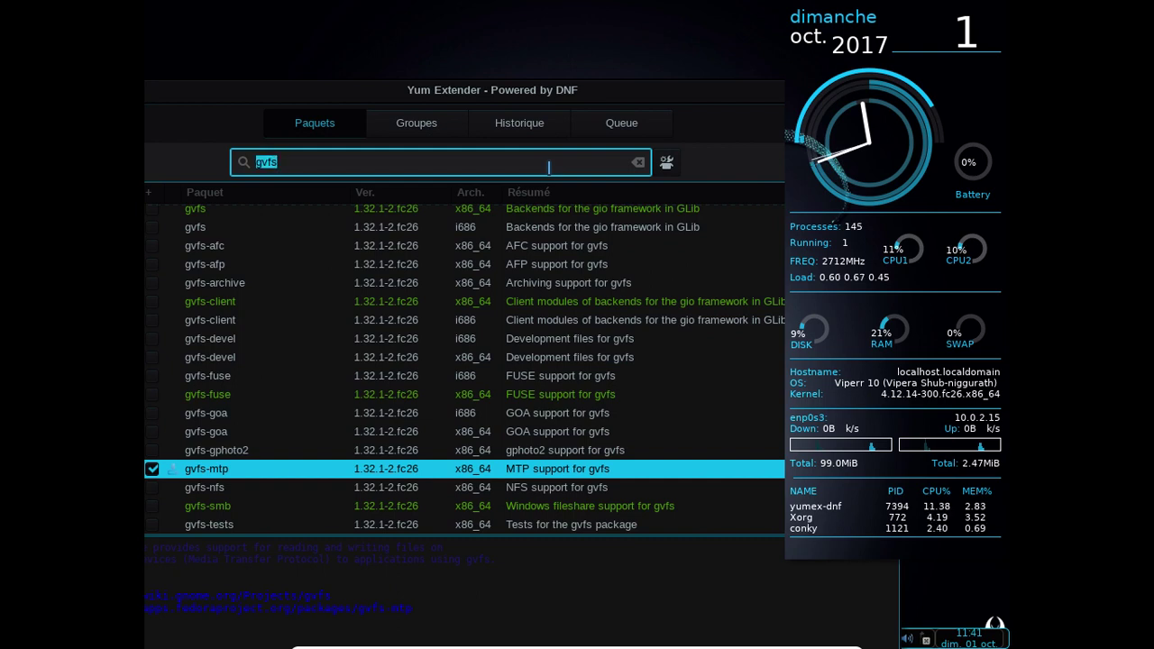
# Step: Search for quodlibet and mark it for installation
pyautogui.press('BackSpace')
pyautogui.write('quodlibe')
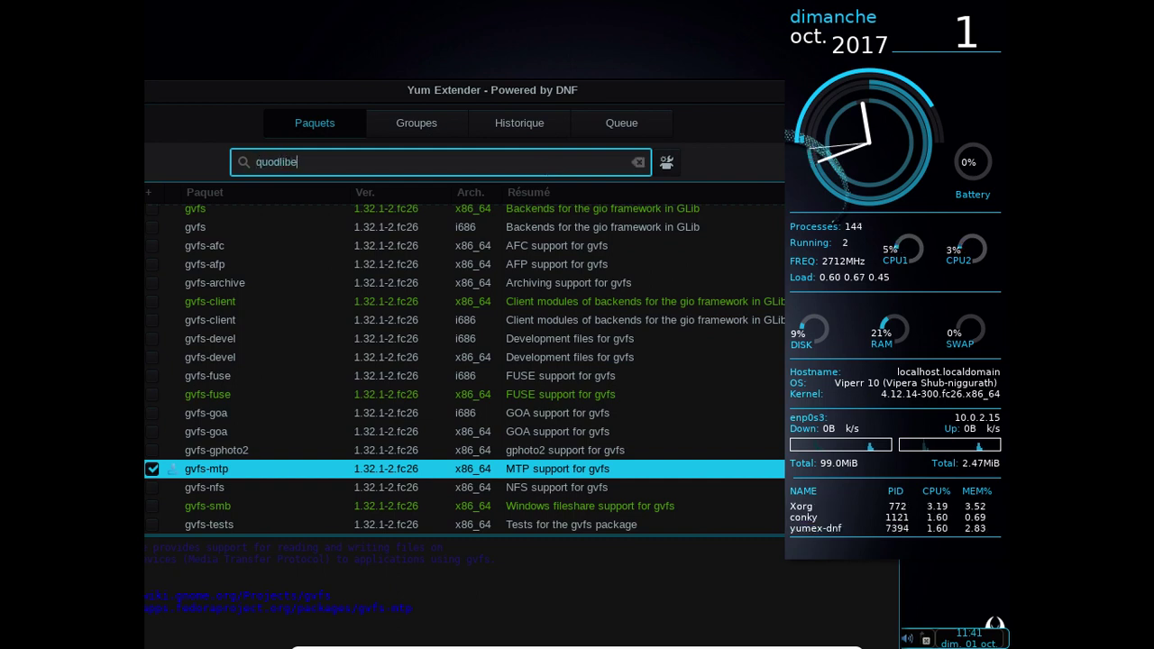
pyautogui.write('t')
pyautogui.press('Return')
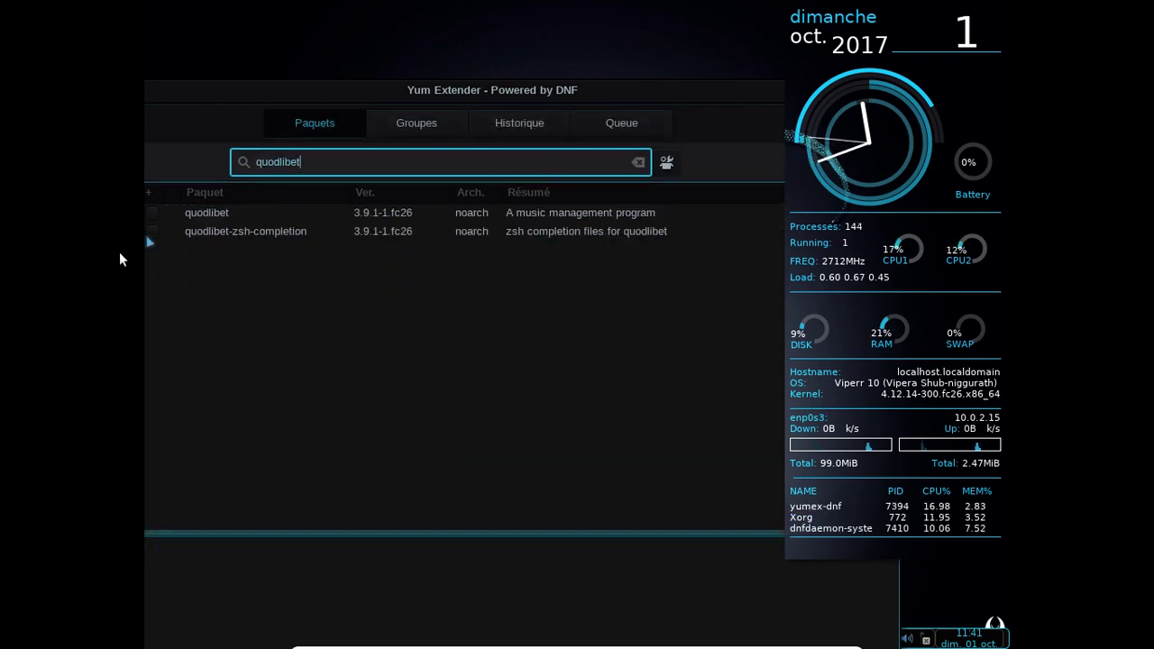
pyautogui.click(152, 213)
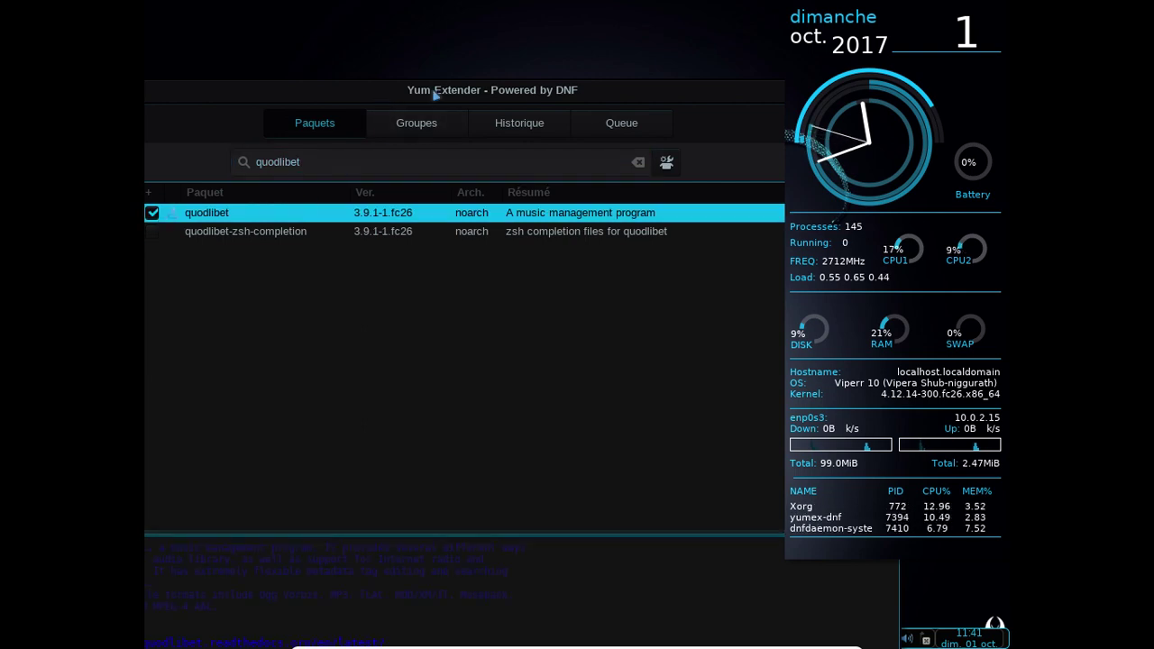
# Step: Show the Queue tab listing gvfs-mtp and quodlibet-3.9.1-1.fc26 to install
pyautogui.moveTo(427, 91); pyautogui.dragTo(308, 87)
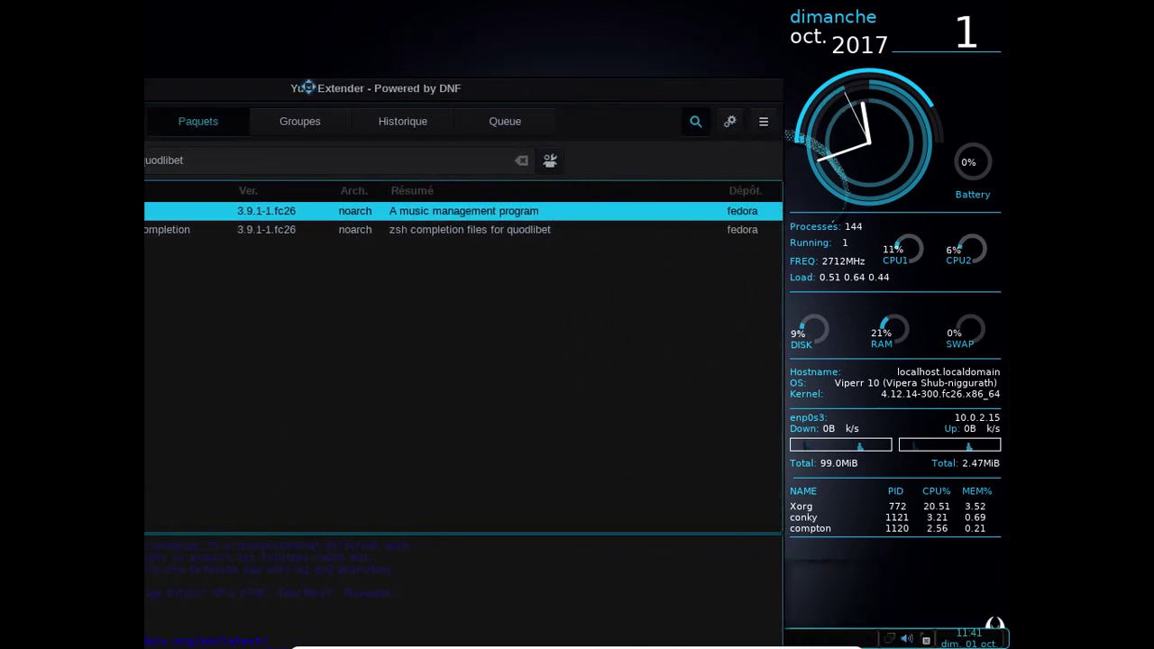
pyautogui.click(510, 130)
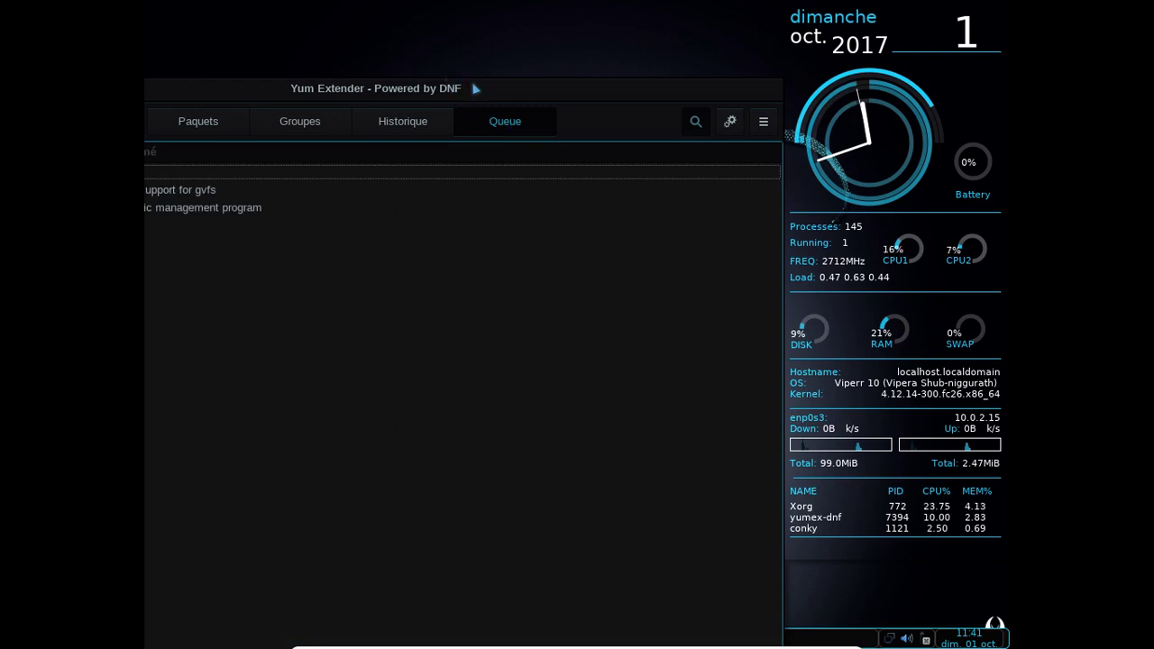
pyautogui.moveTo(476, 88); pyautogui.dragTo(752, 58)
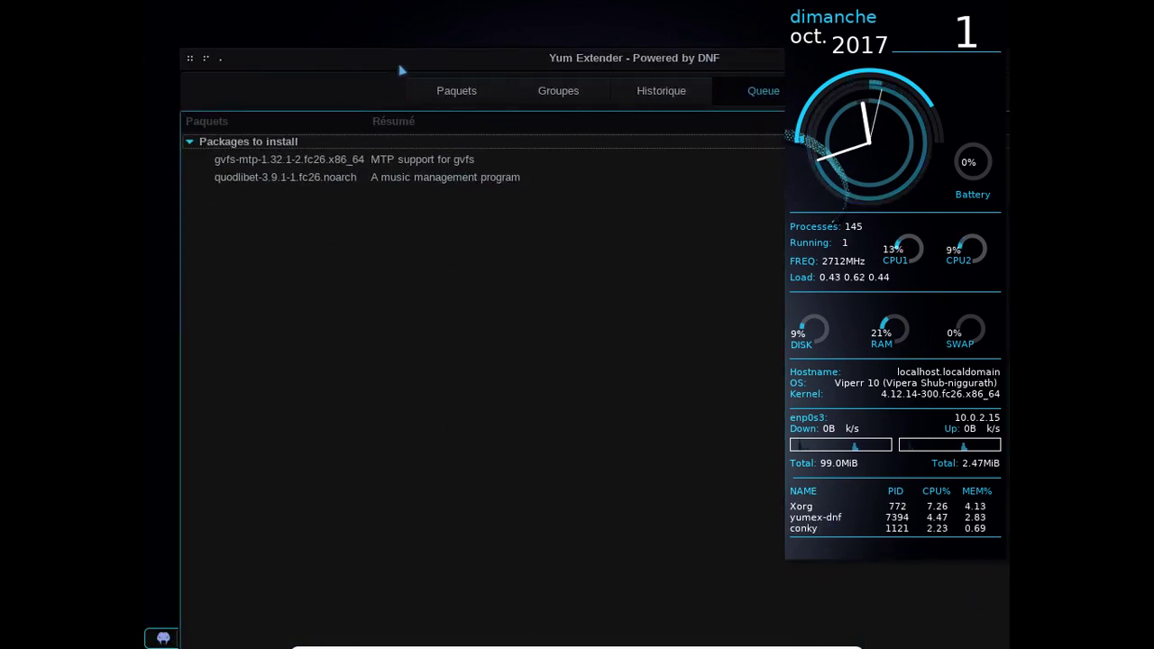
pyautogui.moveTo(402, 70); pyautogui.dragTo(148, 54)
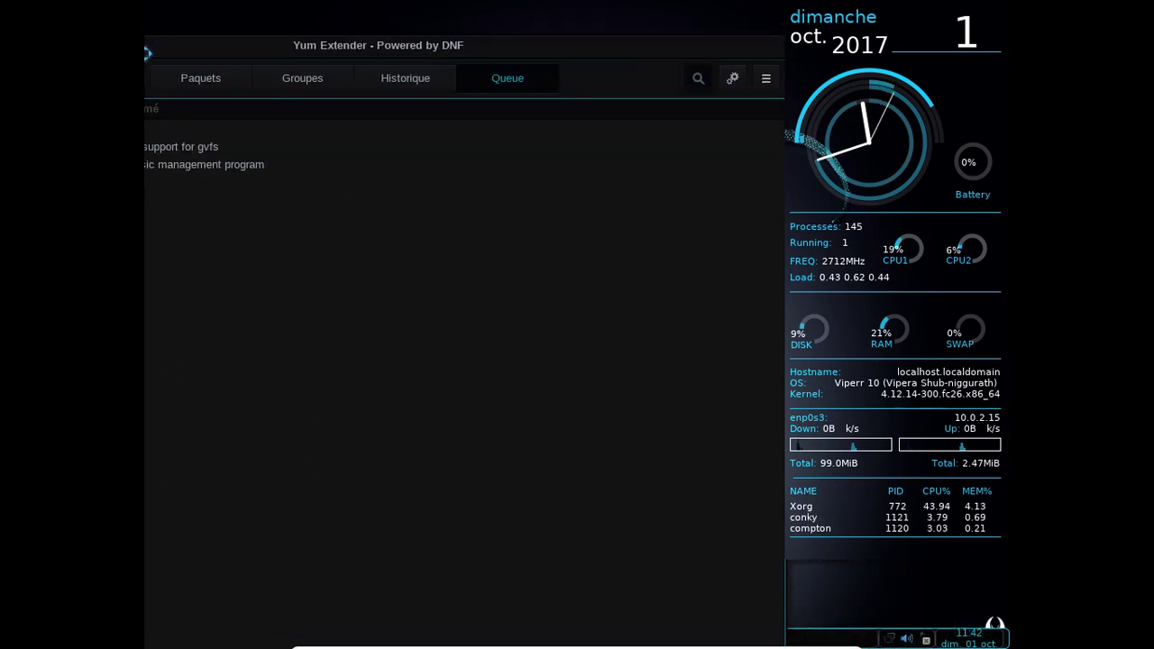
# Step: Apply and confirm the queued install of gvfs-mtp and quodlibet, then move the installer window aside
pyautogui.click(733, 81)
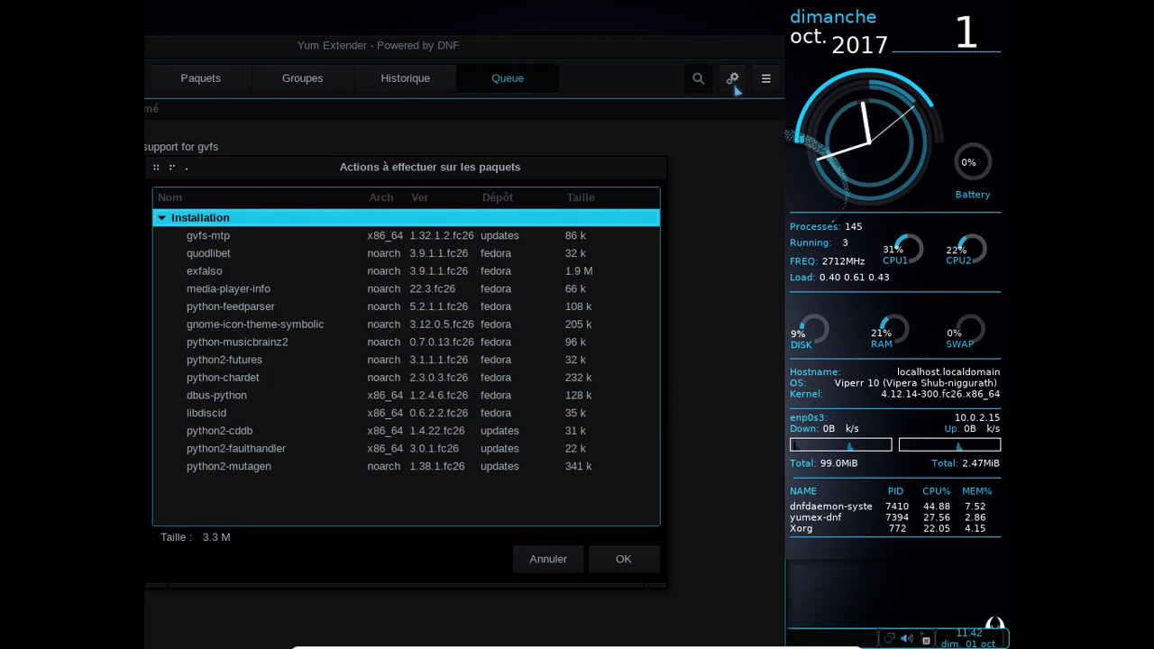
pyautogui.click(621, 560)
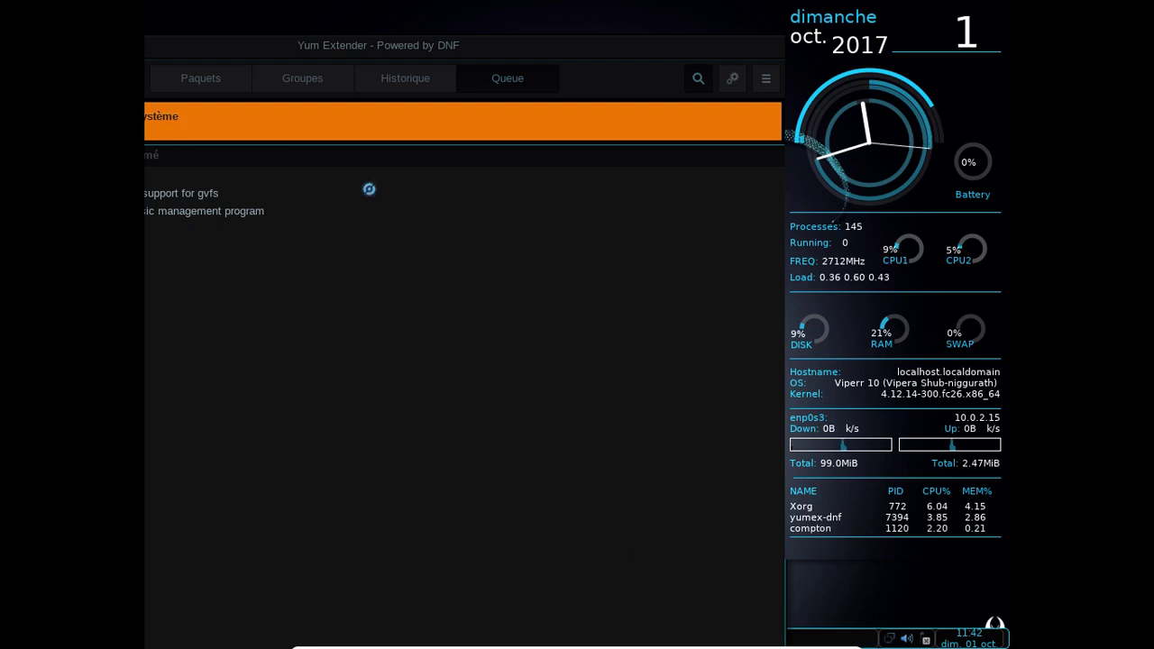
pyautogui.click(394, 56)
pyautogui.moveTo(379, 45); pyautogui.dragTo(682, 47)
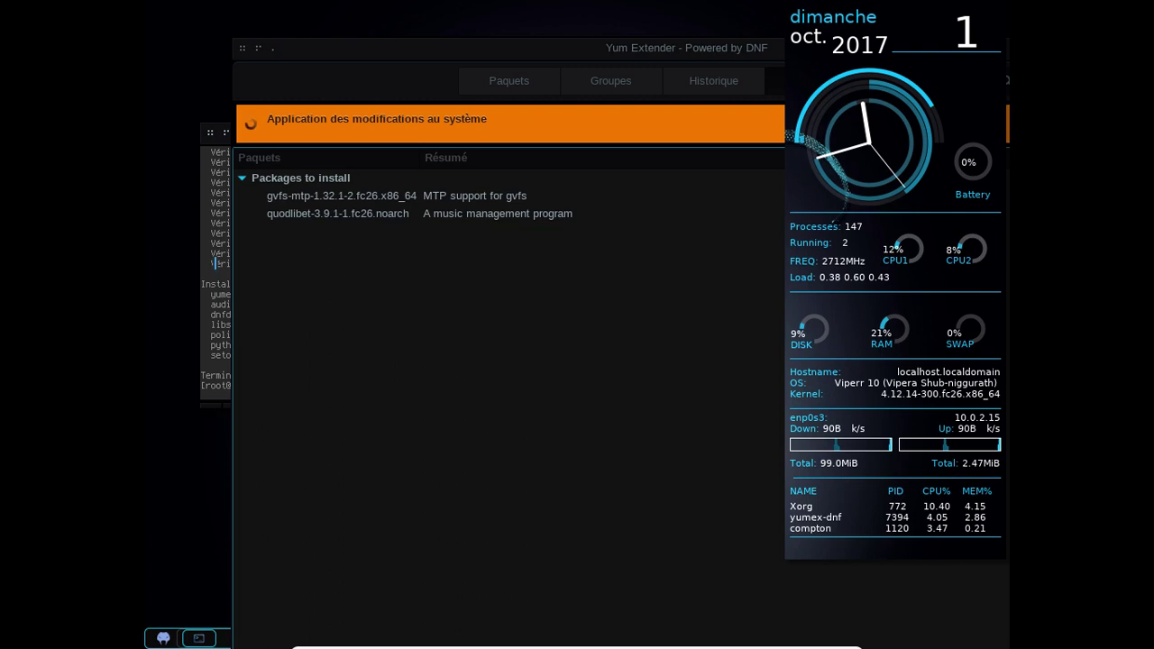
pyautogui.moveTo(587, 46)
pyautogui.mouseDown()
pyautogui.moveTo(463, 43)
pyautogui.moveTo(569, 41)
pyautogui.mouseUp()
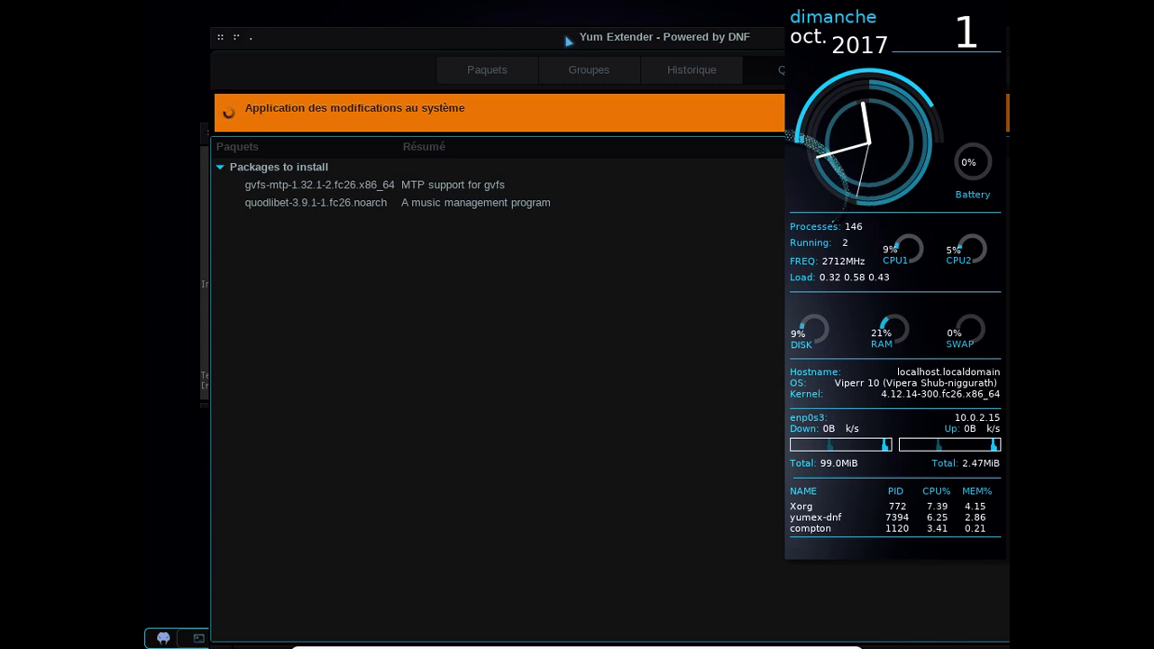
pyautogui.moveTo(568, 40); pyautogui.dragTo(489, 160)
# Step: Launch Firefox from the root menu's Internet submenu
pyautogui.rightClick(463, 83)
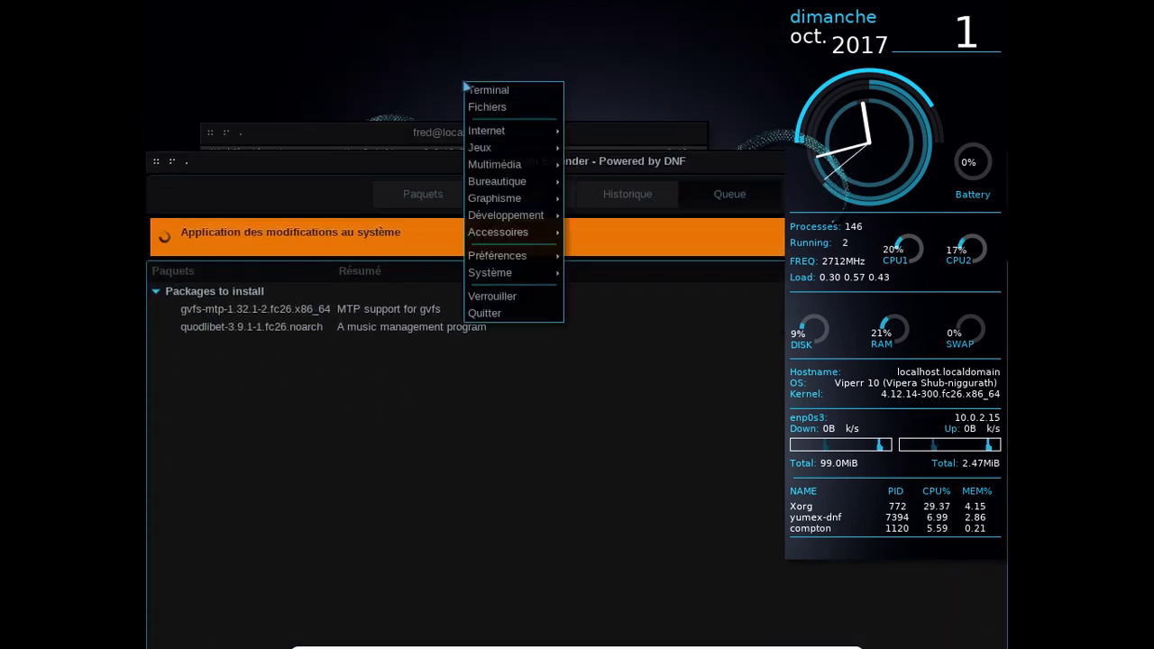
pyautogui.moveTo(504, 131)
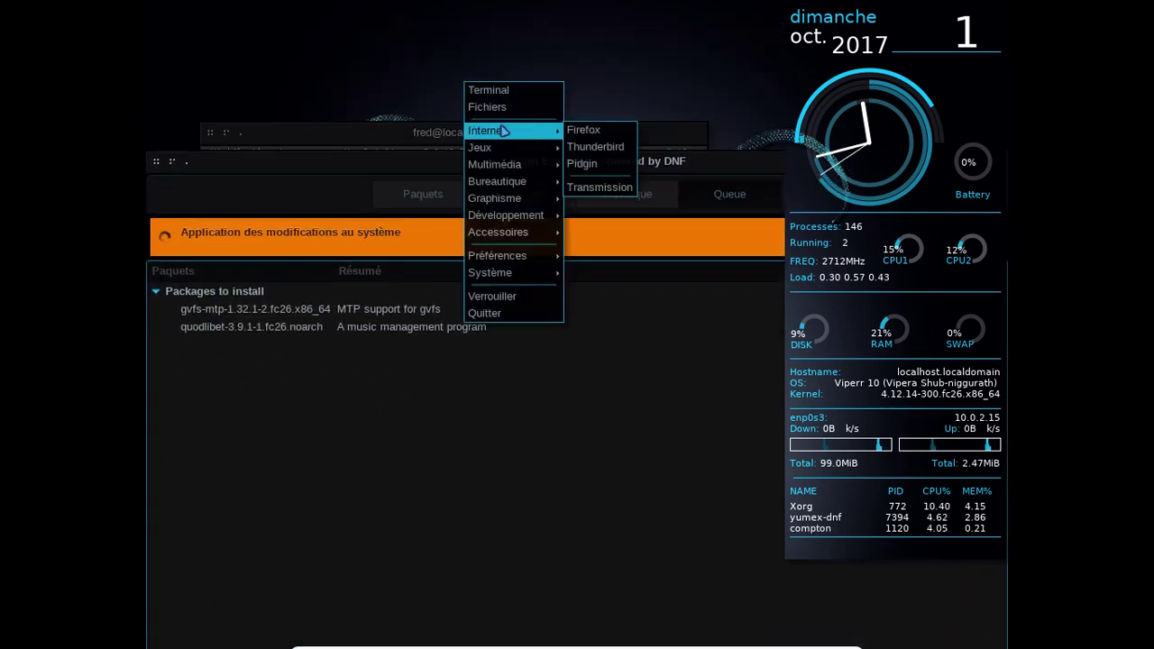
pyautogui.click(591, 132)
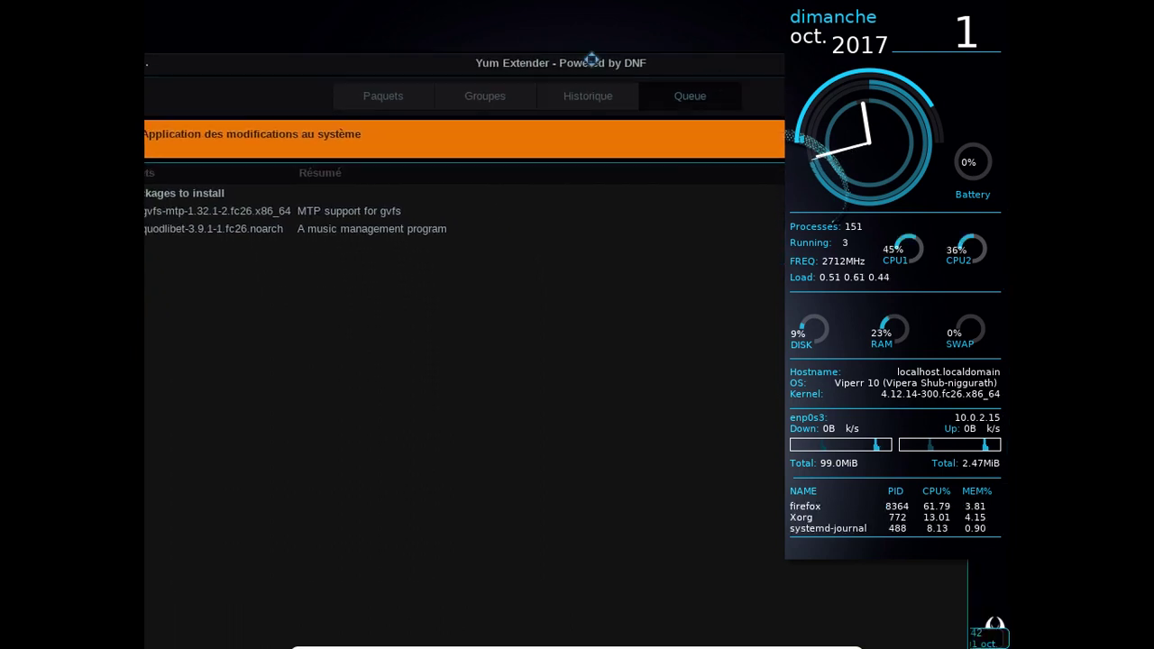
# Step: Return the installer window's Disposition to Normal stacking and move it aside
pyautogui.rightClick(663, 38)
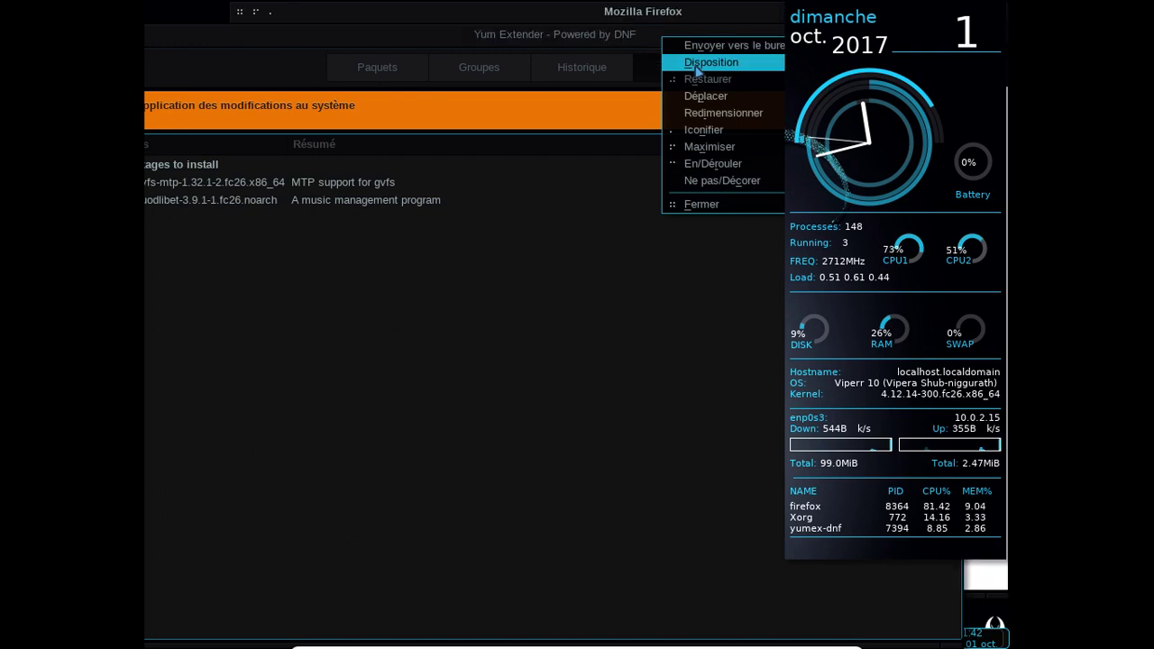
pyautogui.rightClick(410, 40)
pyautogui.rightClick(407, 37)
pyautogui.moveTo(445, 70)
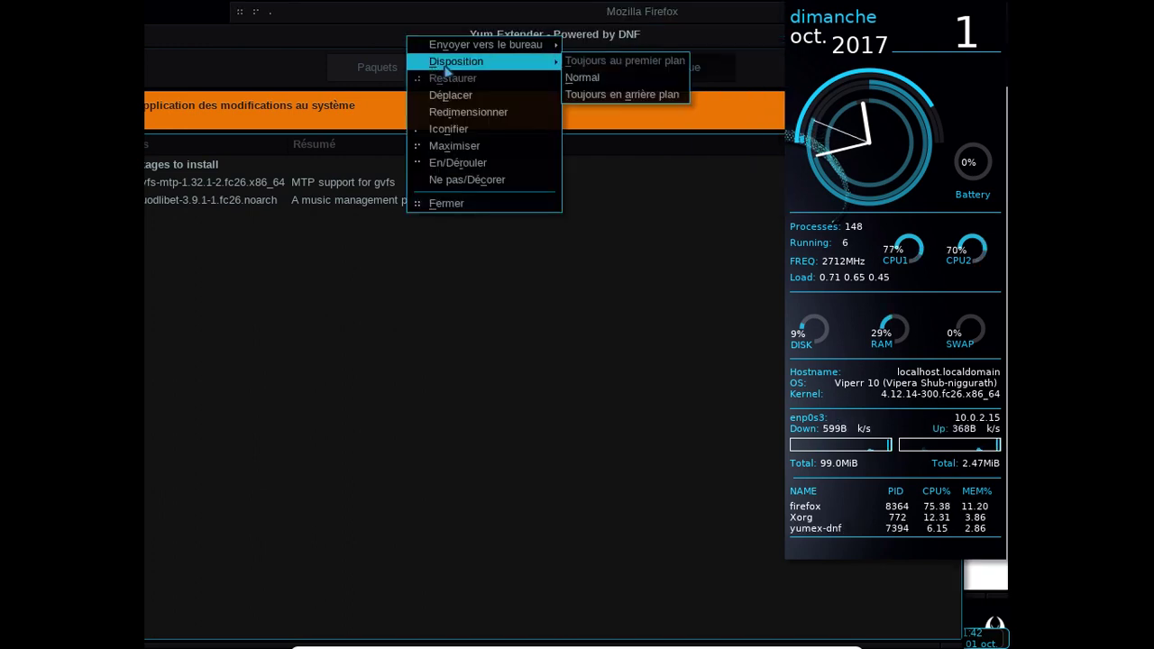
pyautogui.click(590, 78)
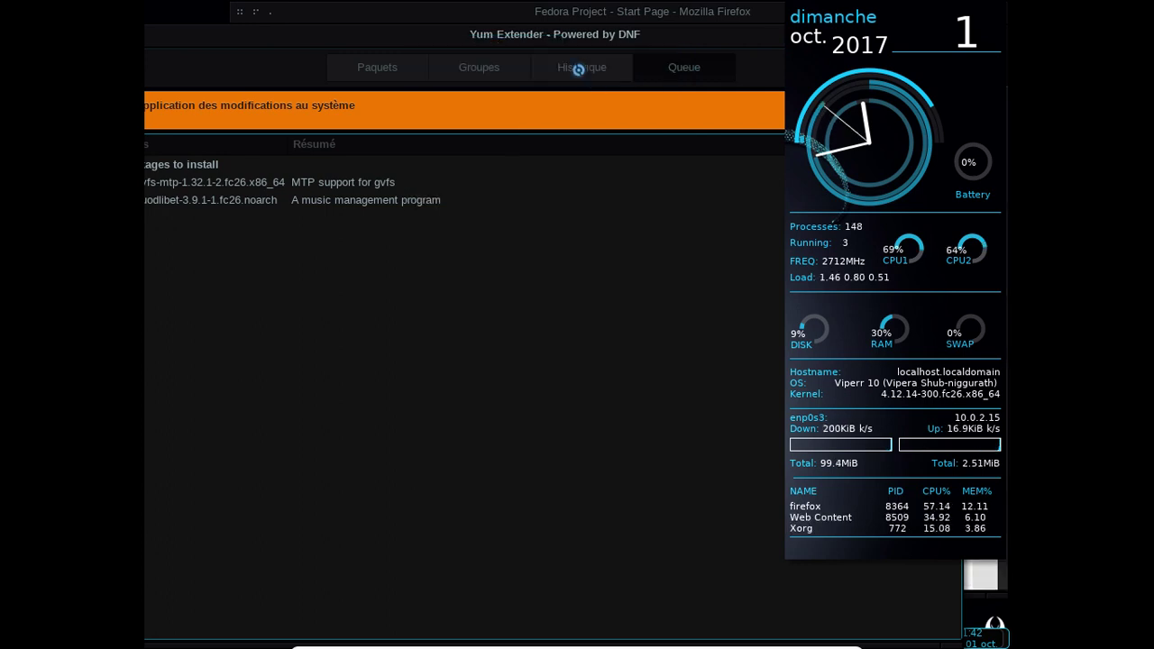
pyautogui.moveTo(561, 42); pyautogui.dragTo(338, 52)
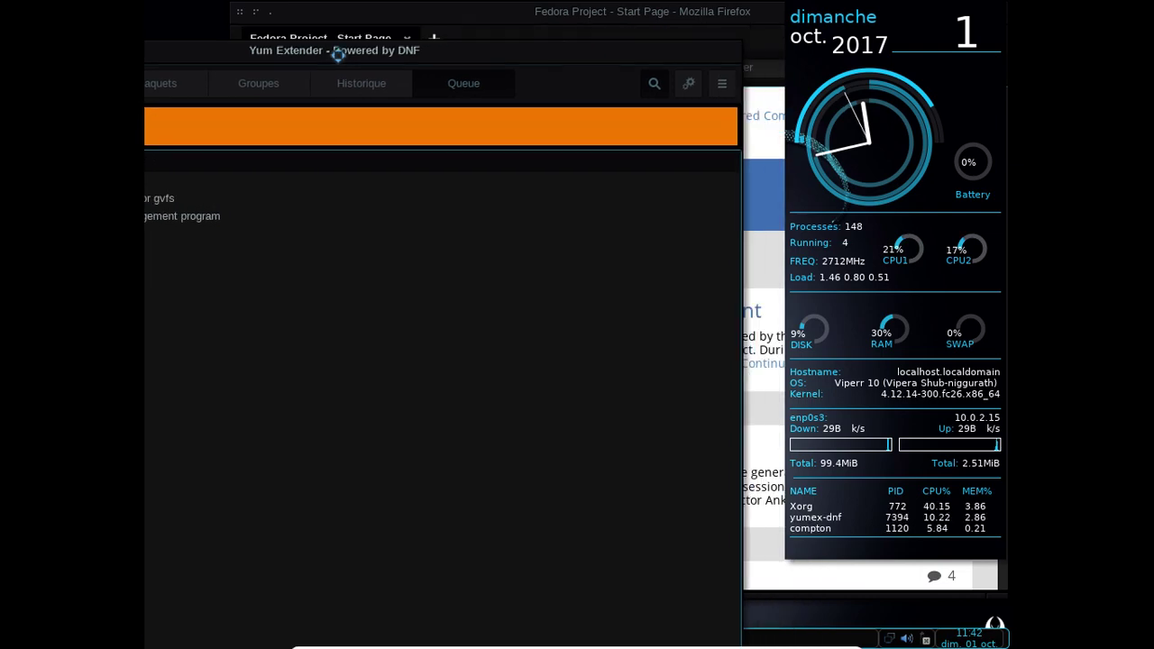
# Step: Raise the Firefox window and place it lower left on the screen
pyautogui.click(758, 151)
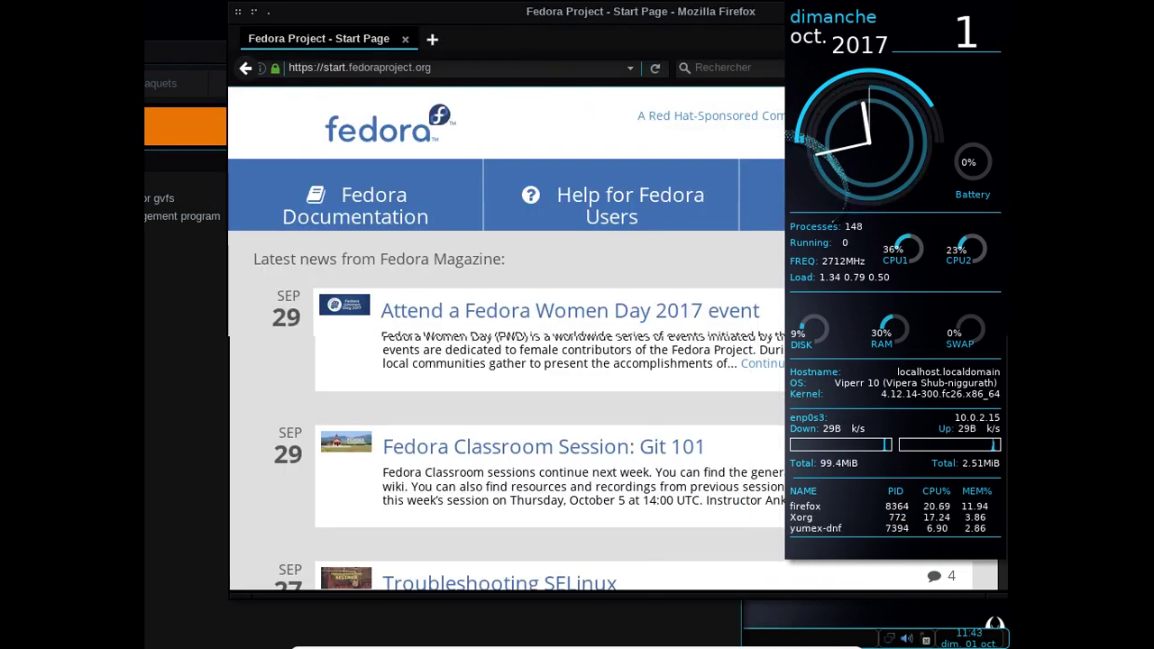
pyautogui.moveTo(538, 41); pyautogui.dragTo(448, 118)
pyautogui.moveTo(387, 160); pyautogui.dragTo(399, 158)
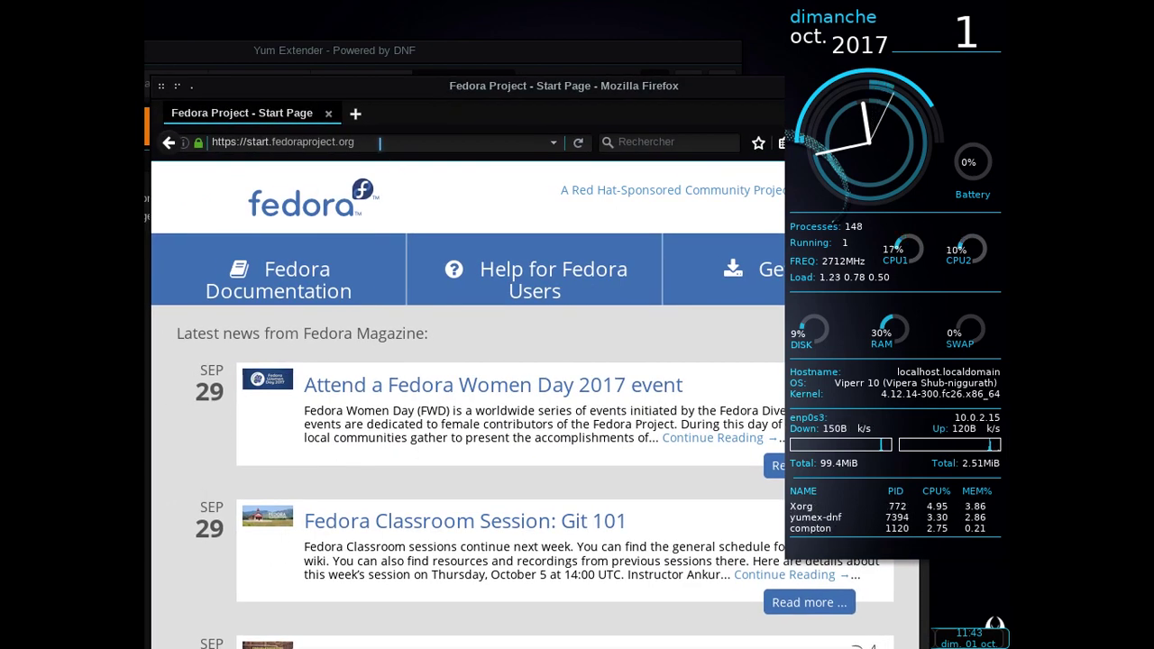
# Step: Load altermusique.org in Firefox and scroll down its album grid
pyautogui.hotkey('ctrl', 'a')
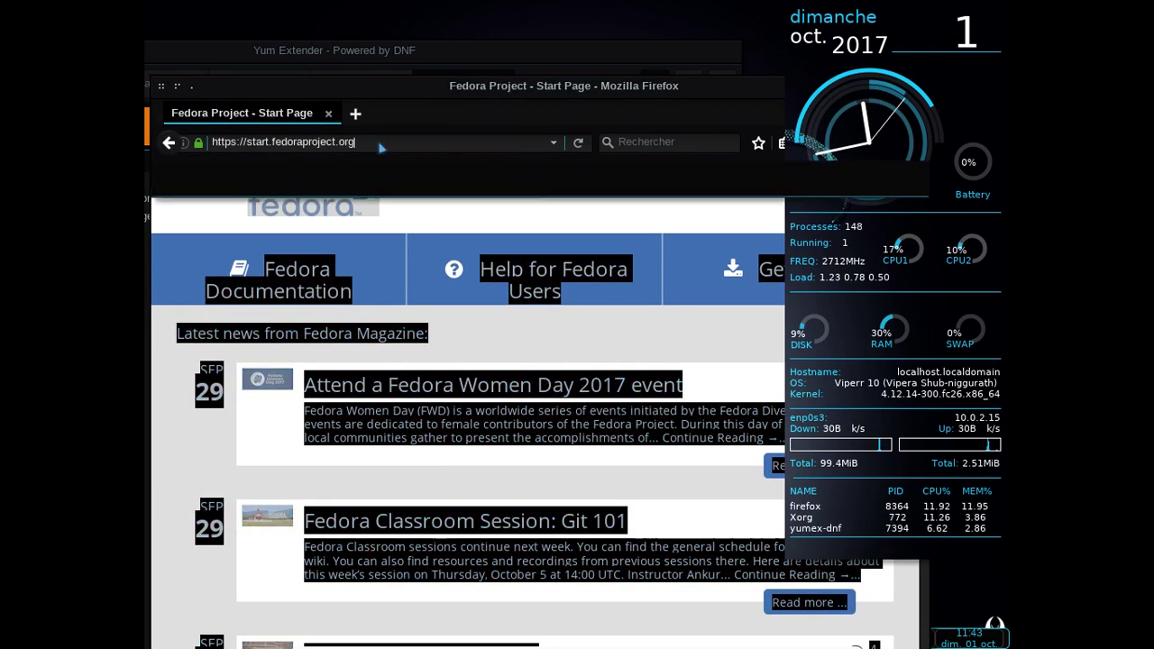
pyautogui.click(381, 143)
pyautogui.press('BackSpace')
pyautogui.write('alt')
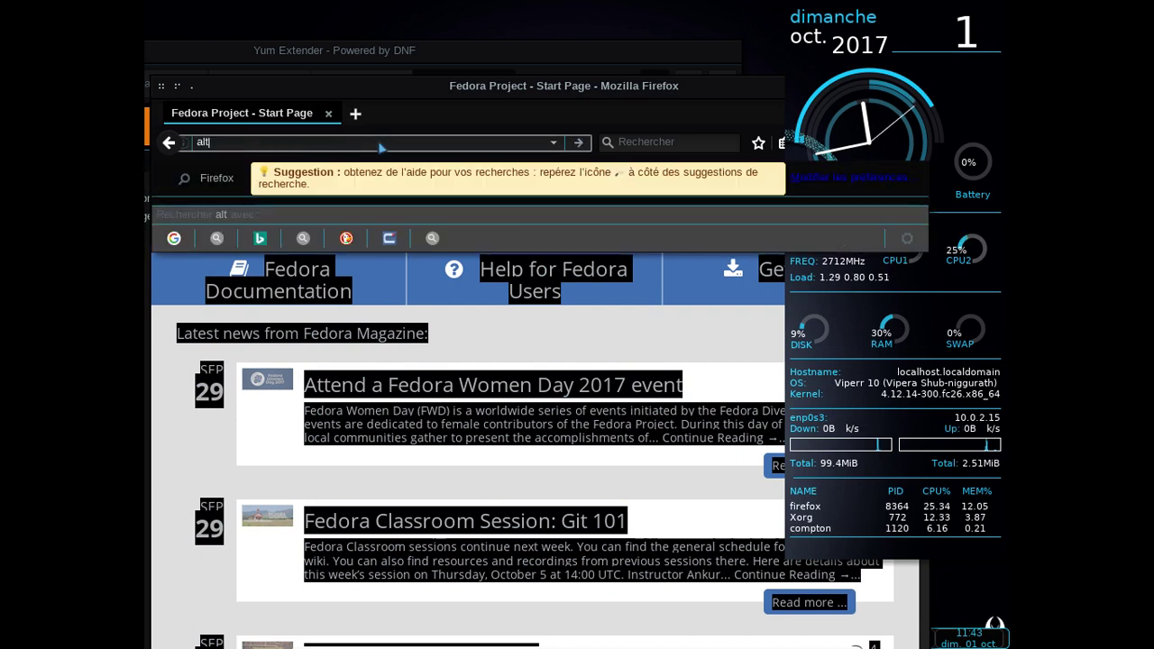
pyautogui.write('ermui')
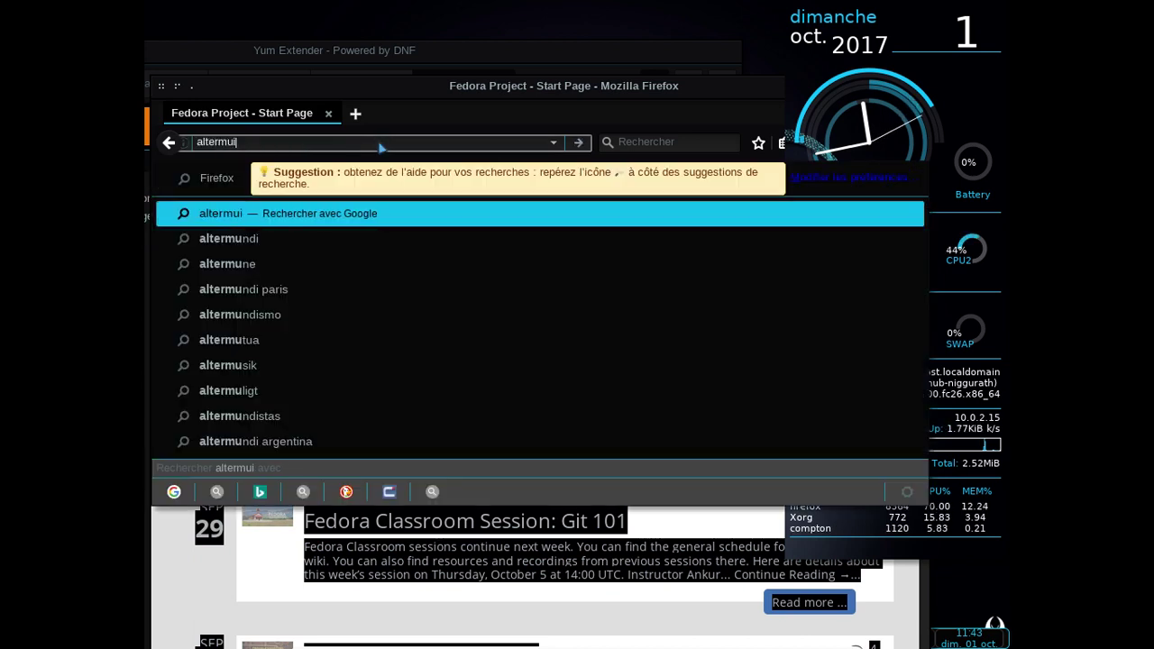
pyautogui.press('BackSpace')
pyautogui.write('sique.or')
pyautogui.write('g')
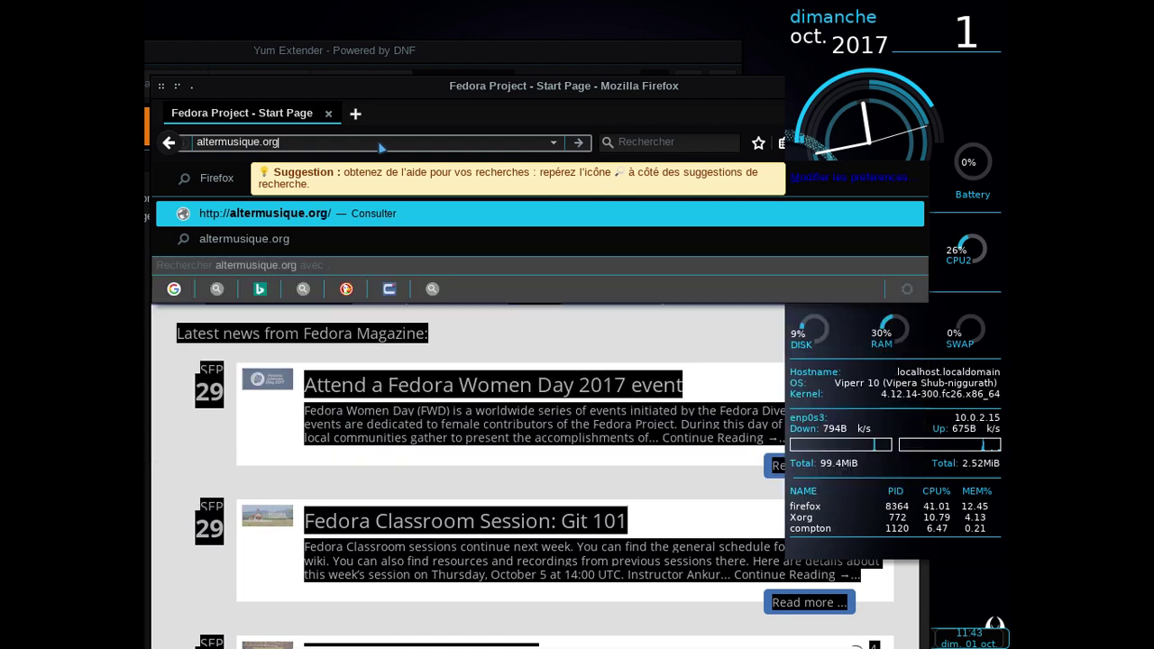
pyautogui.press('Return')
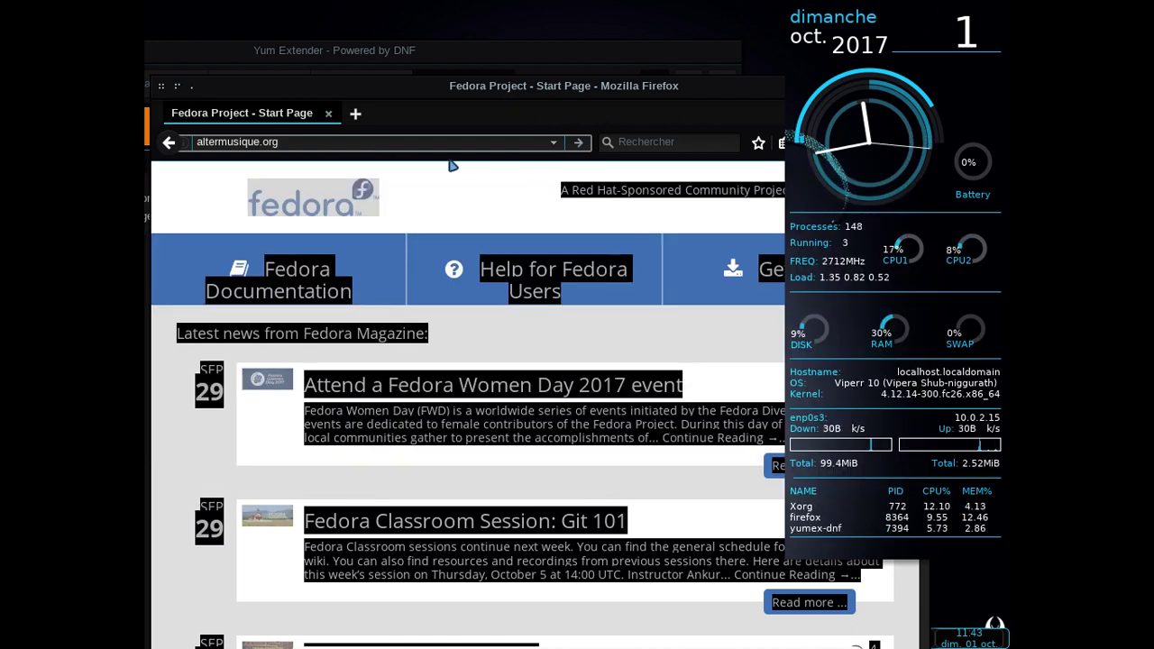
pyautogui.click(395, 142)
pyautogui.press('Return')
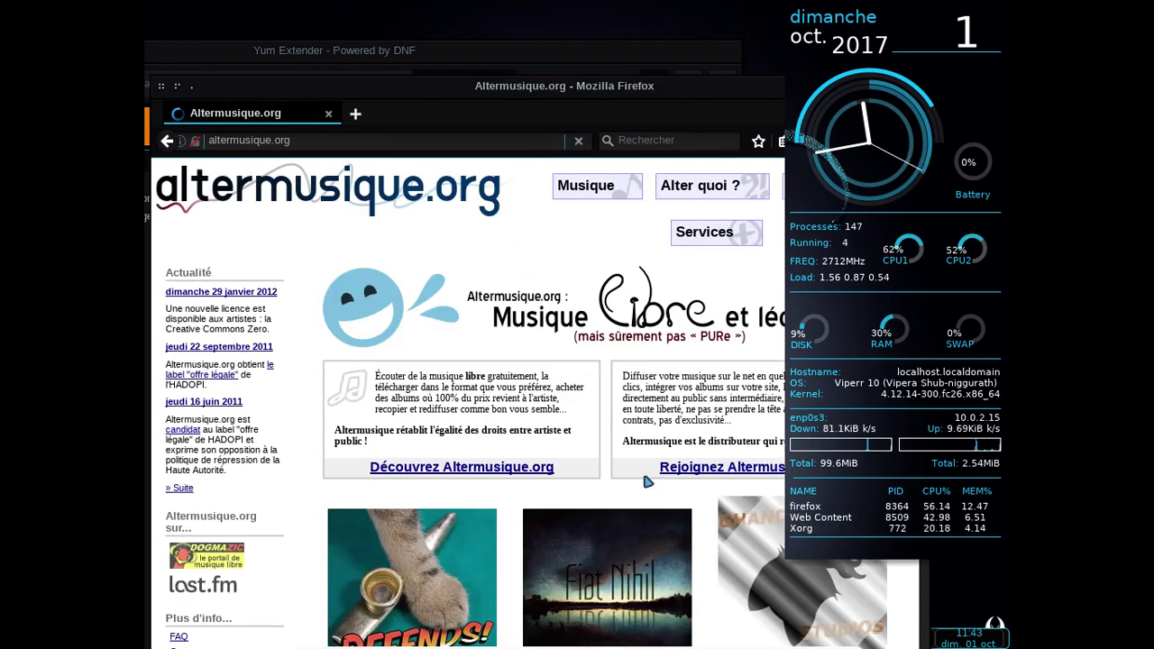
pyautogui.scroll(-6, 578, 398)
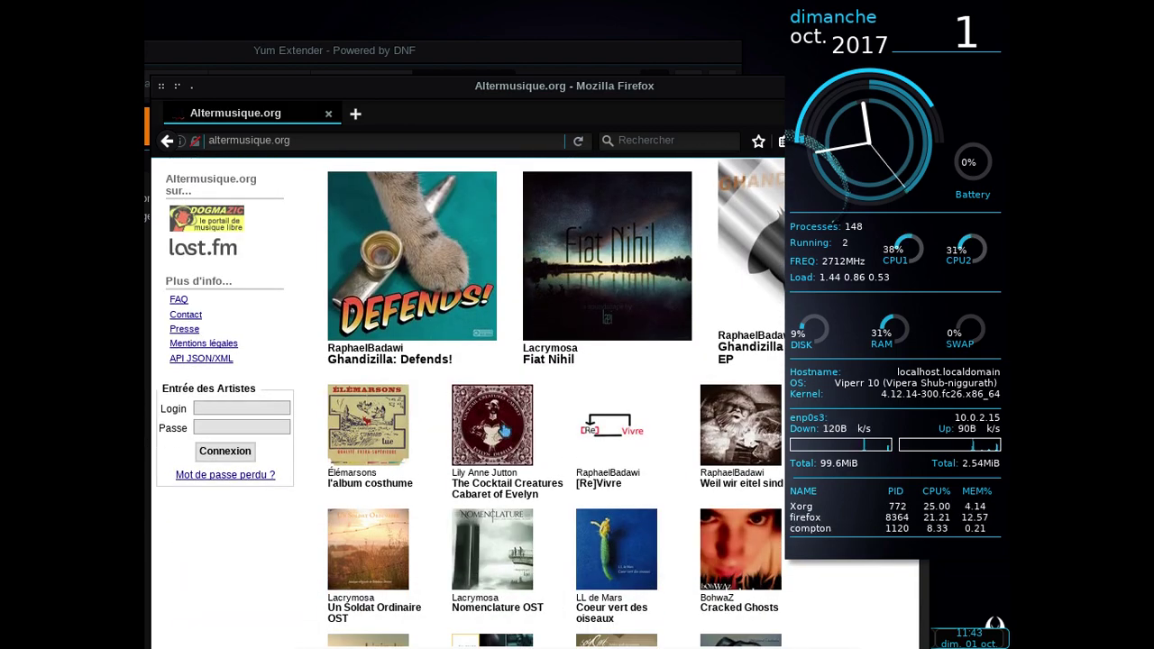
# Step: Download l'album costhume as the Basse qualité MP3 zip, always saving zip files to disk
pyautogui.click(366, 433)
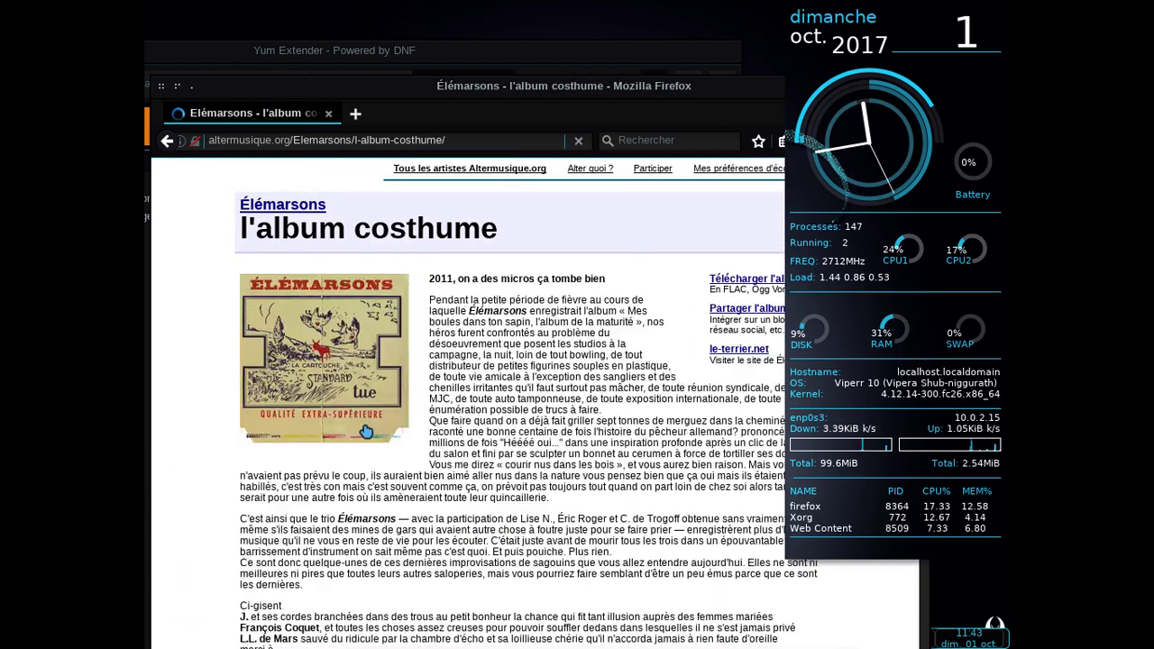
pyautogui.scroll(-15, 584, 355)
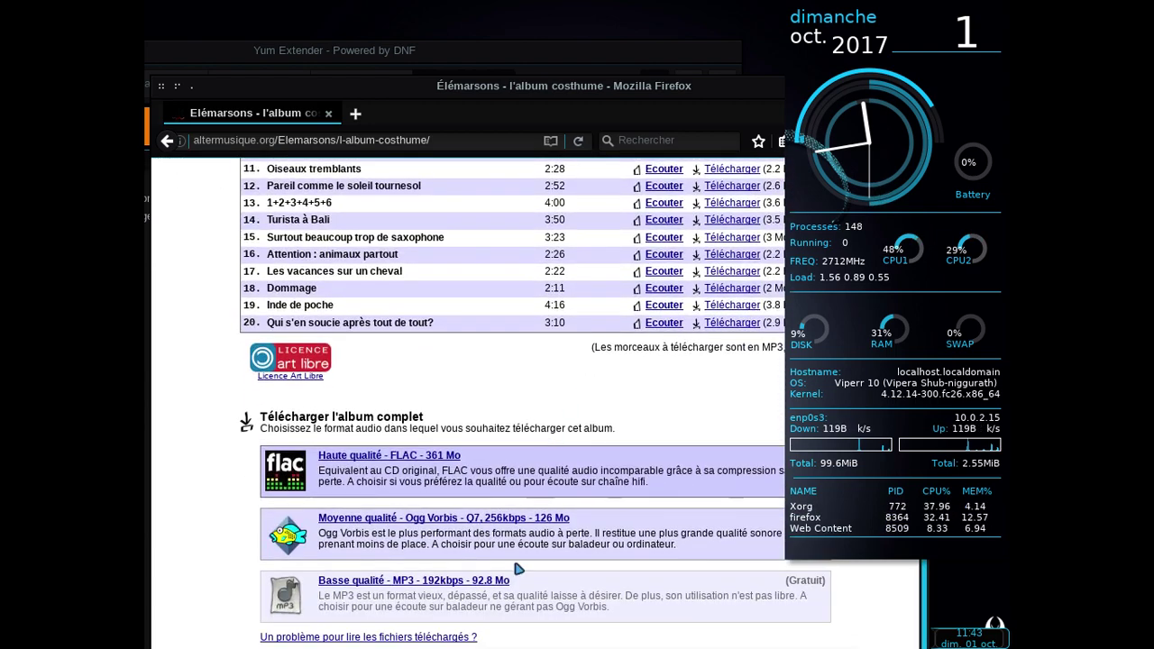
pyautogui.click(499, 581)
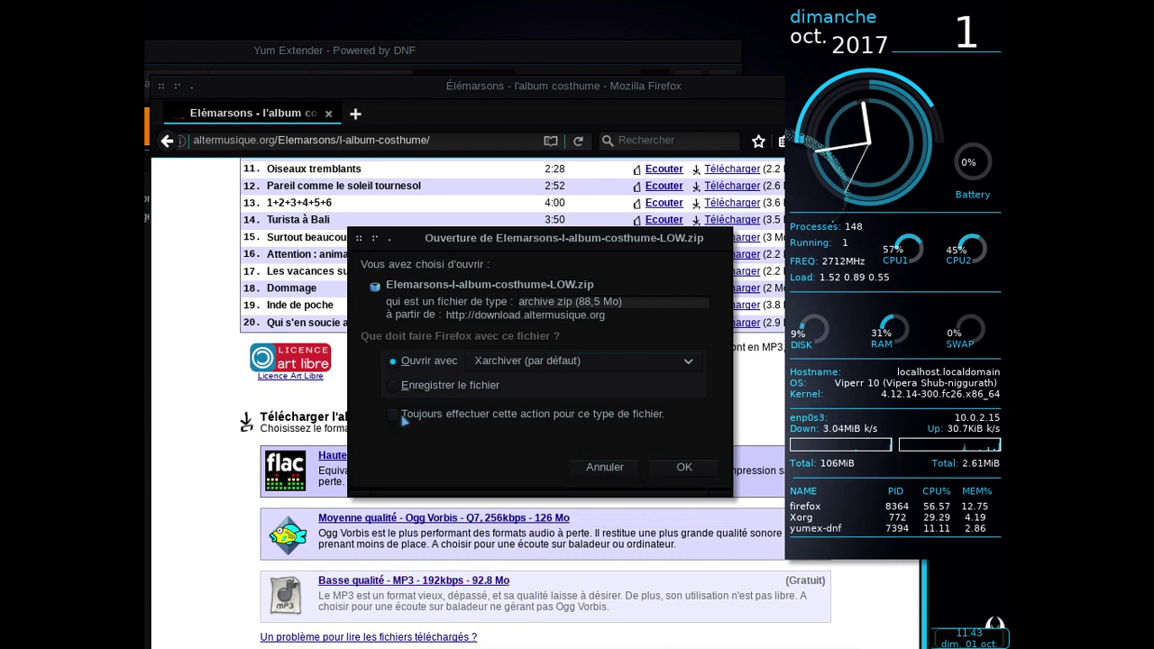
pyautogui.click(395, 414)
pyautogui.click(394, 386)
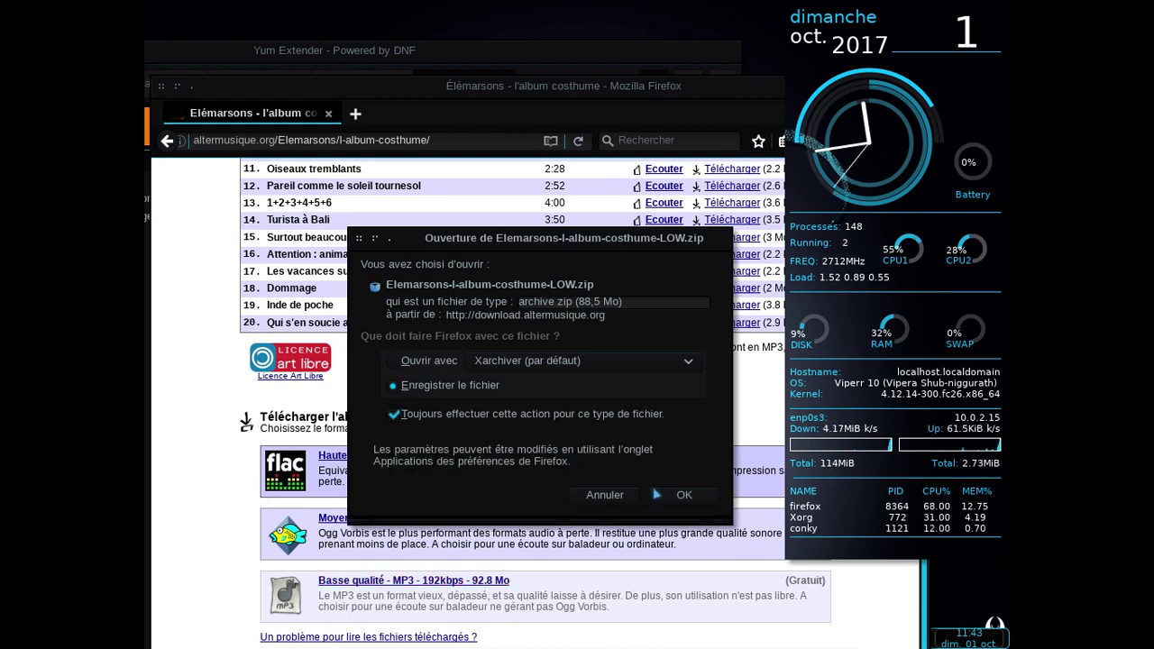
pyautogui.press('Return')
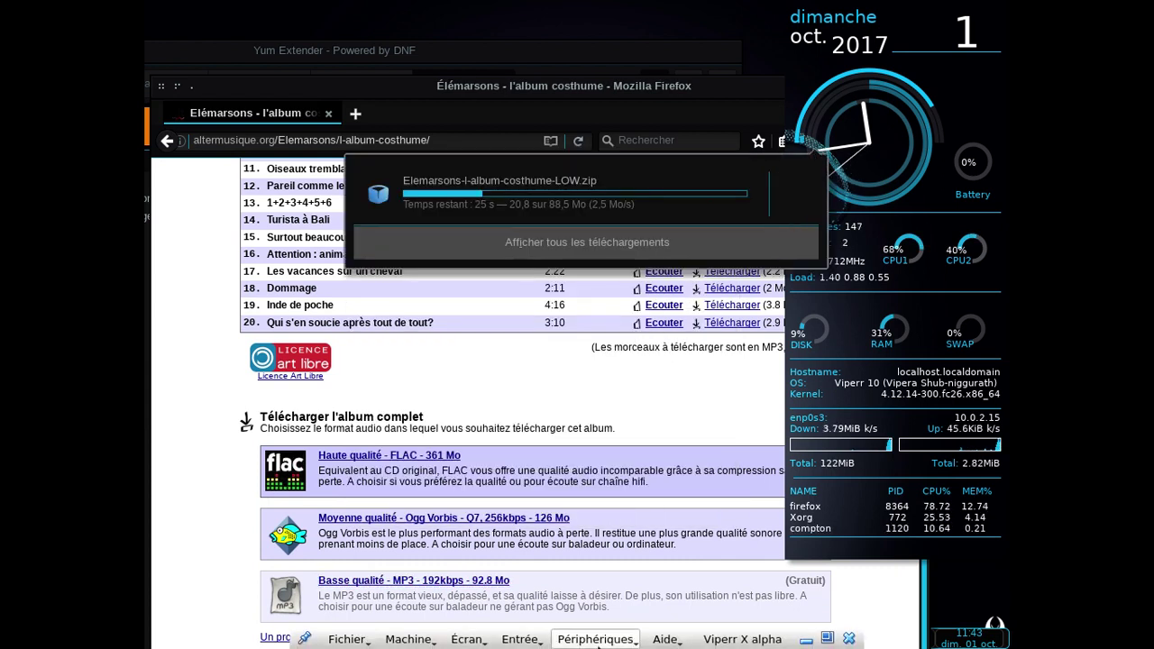
# Step: Browse the VirtualBox Périphériques > USB menu while the 88,5 Mo album zip finishes downloading
pyautogui.click(596, 640)
pyautogui.moveTo(629, 512)
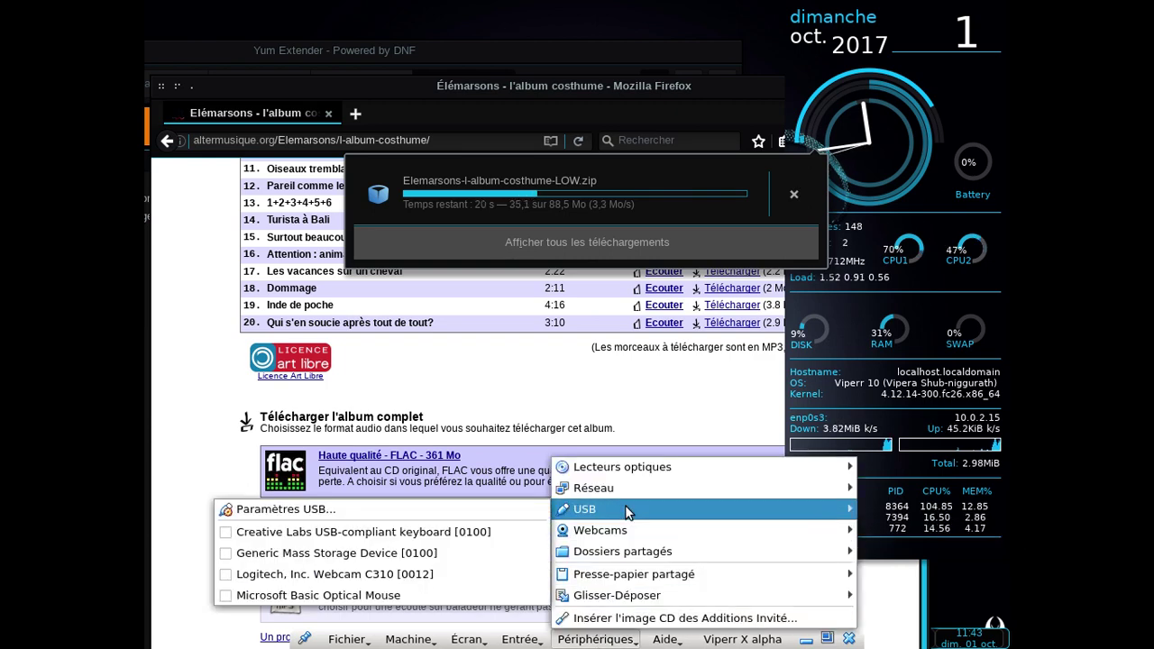
pyautogui.click(570, 411)
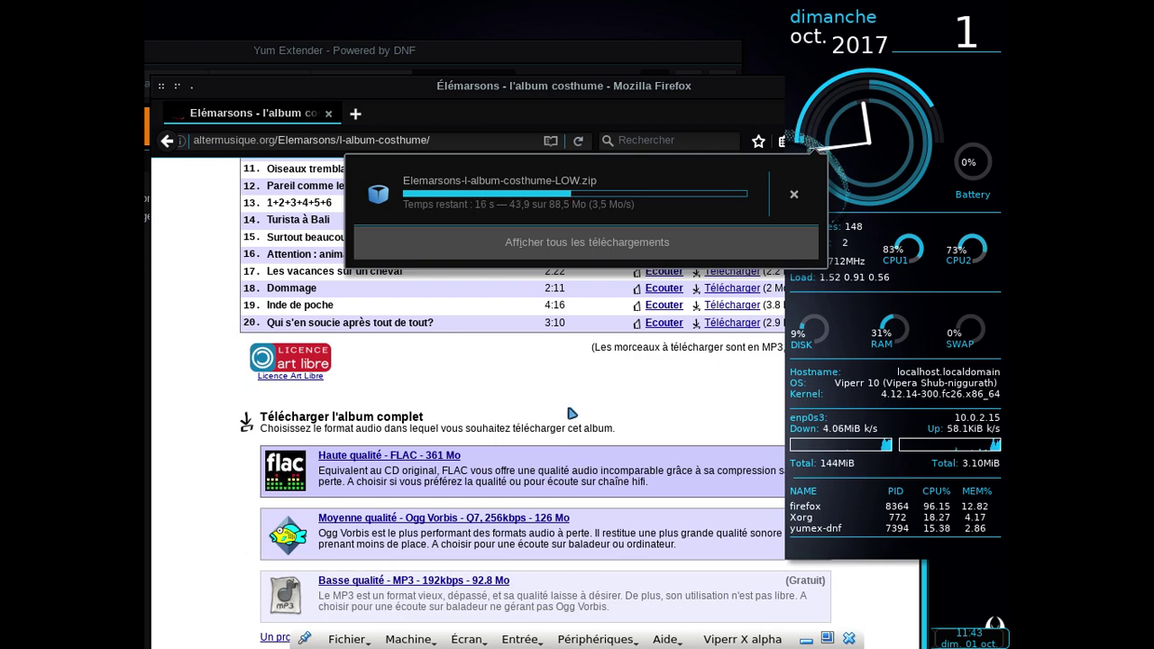
pyautogui.click(574, 638)
pyautogui.moveTo(617, 517)
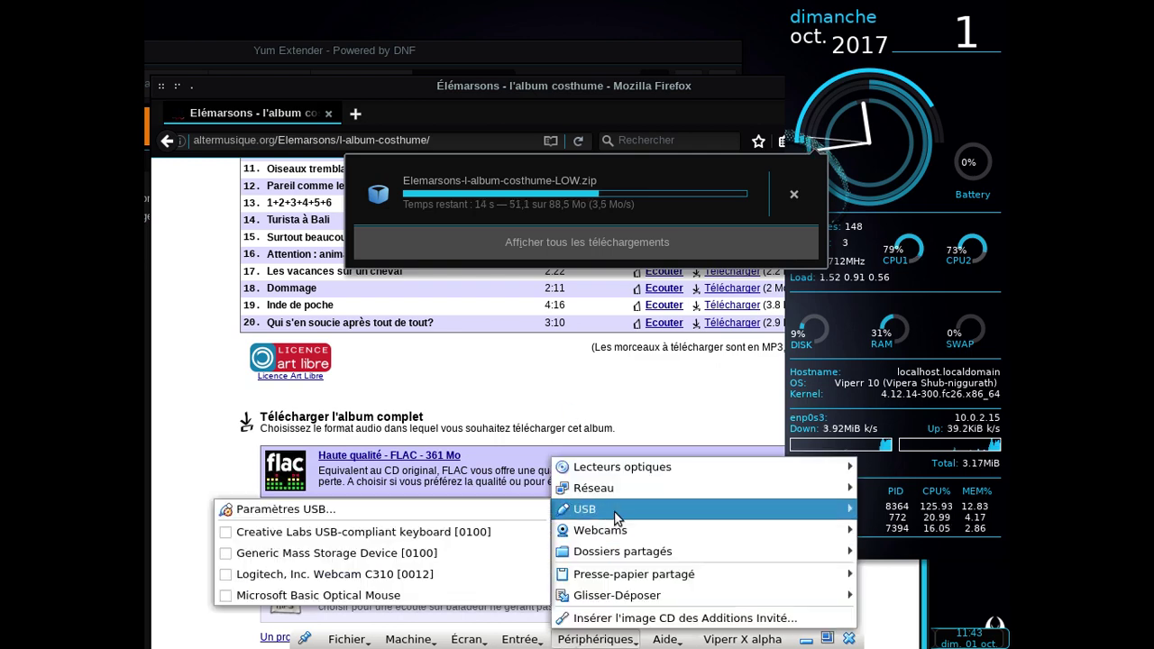
pyautogui.click(570, 621)
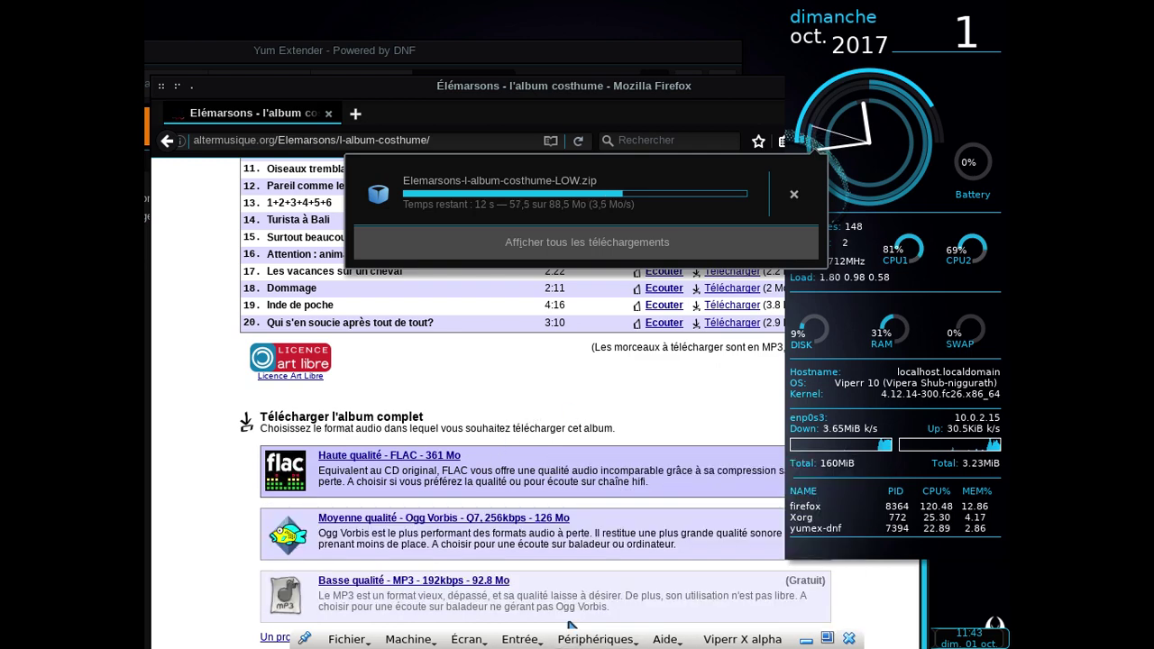
pyautogui.click(592, 641)
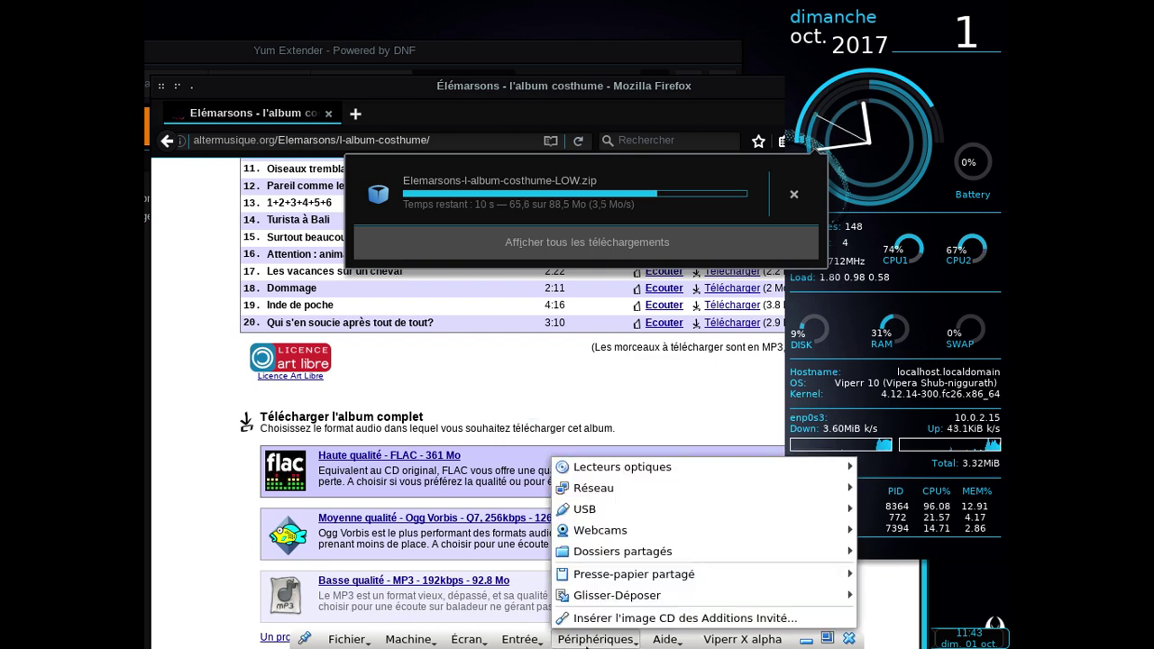
pyautogui.moveTo(617, 530)
pyautogui.moveTo(609, 509)
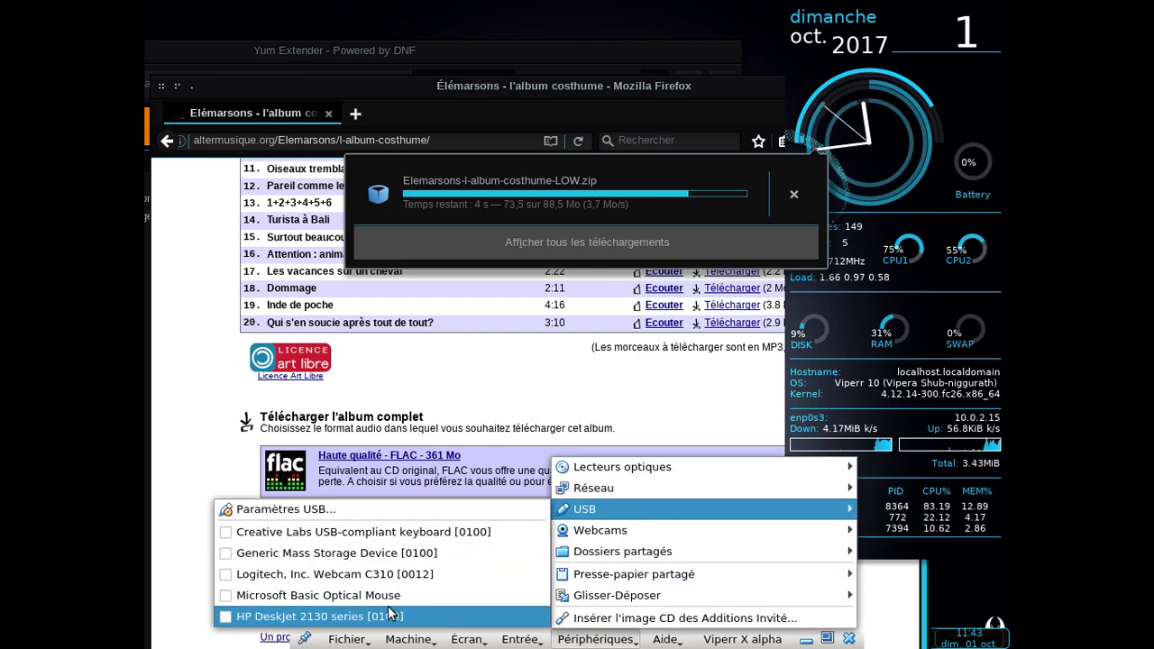
# Step: Dismiss the menu, close Firefox's finished downloads panel, and minimize Firefox to reveal Yum Extender
pyautogui.click(532, 619)
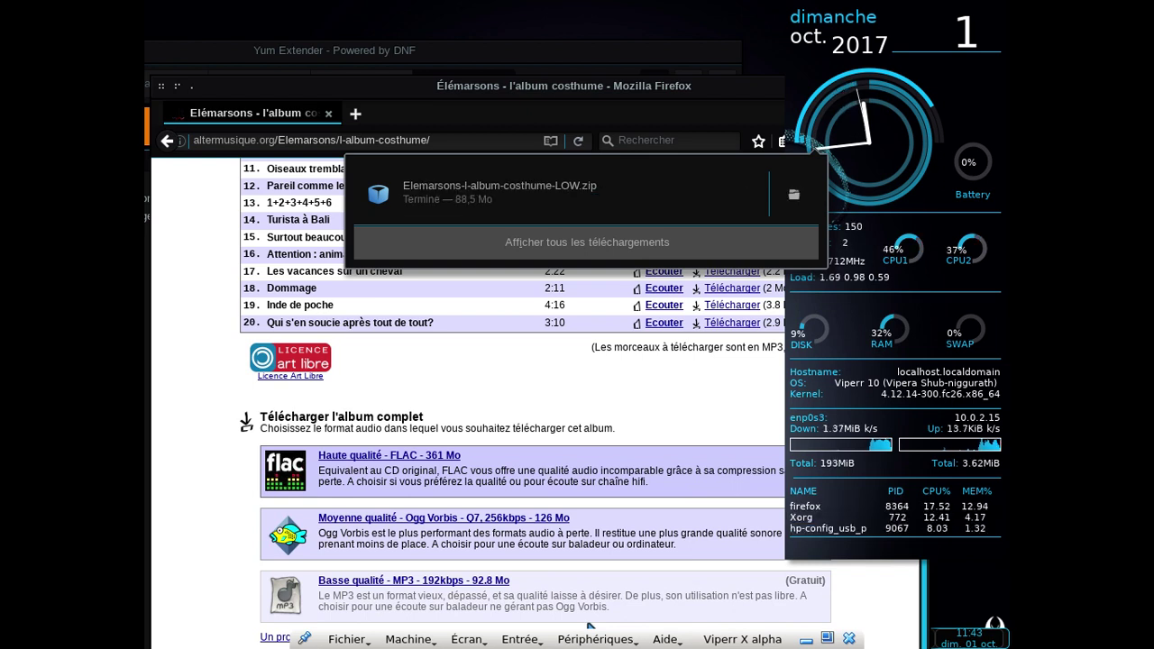
pyautogui.click(541, 389)
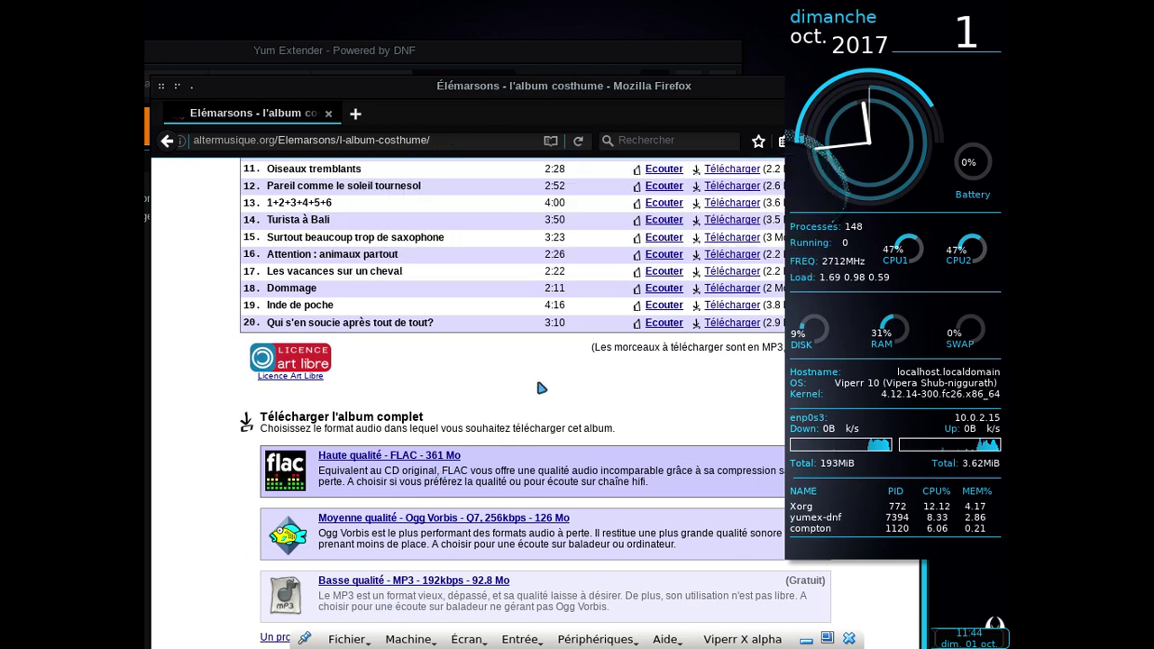
pyautogui.click(164, 88)
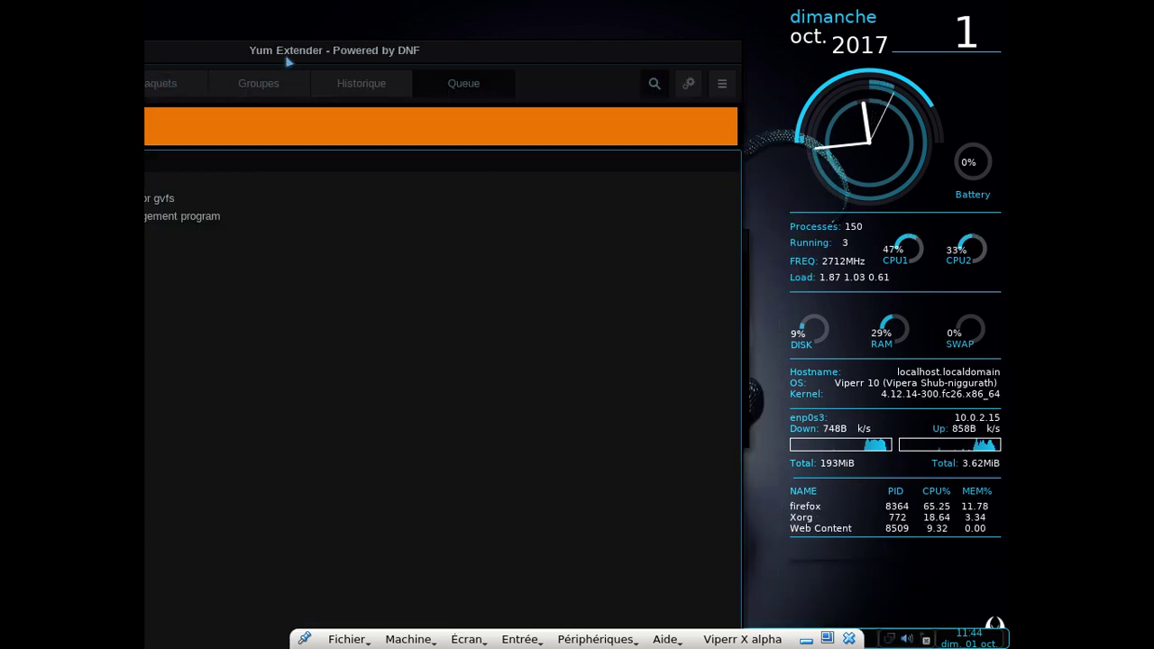
# Step: Close the leftover finished terminal and rearrange the Yum Extender window
pyautogui.moveTo(289, 56); pyautogui.dragTo(751, 70)
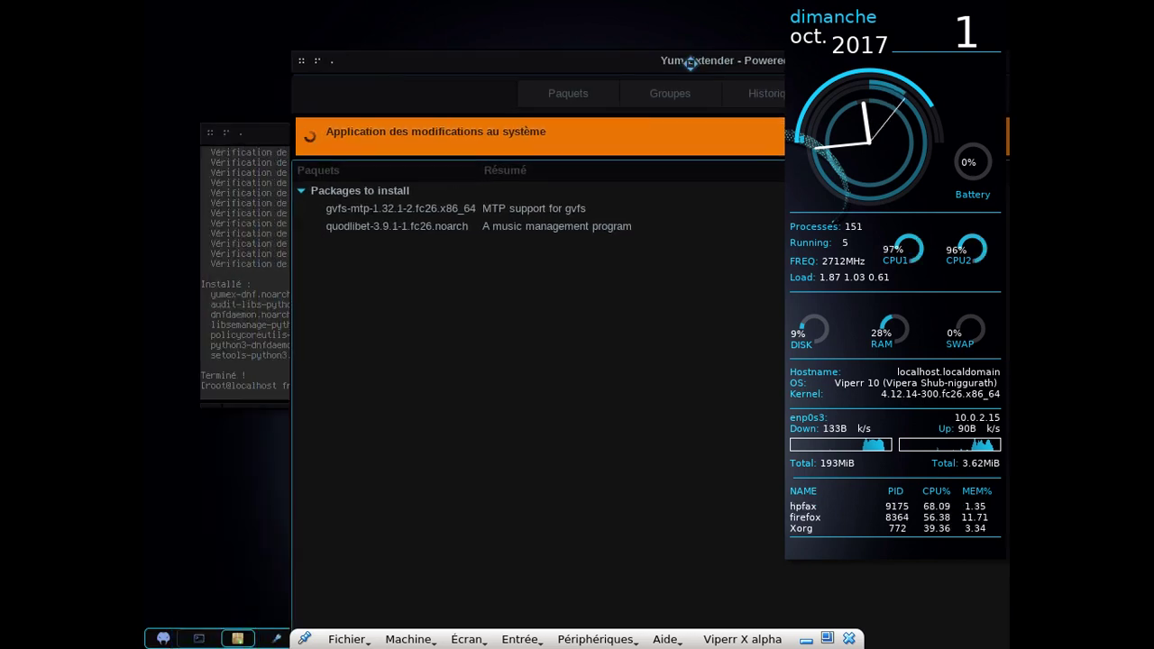
pyautogui.click(244, 116)
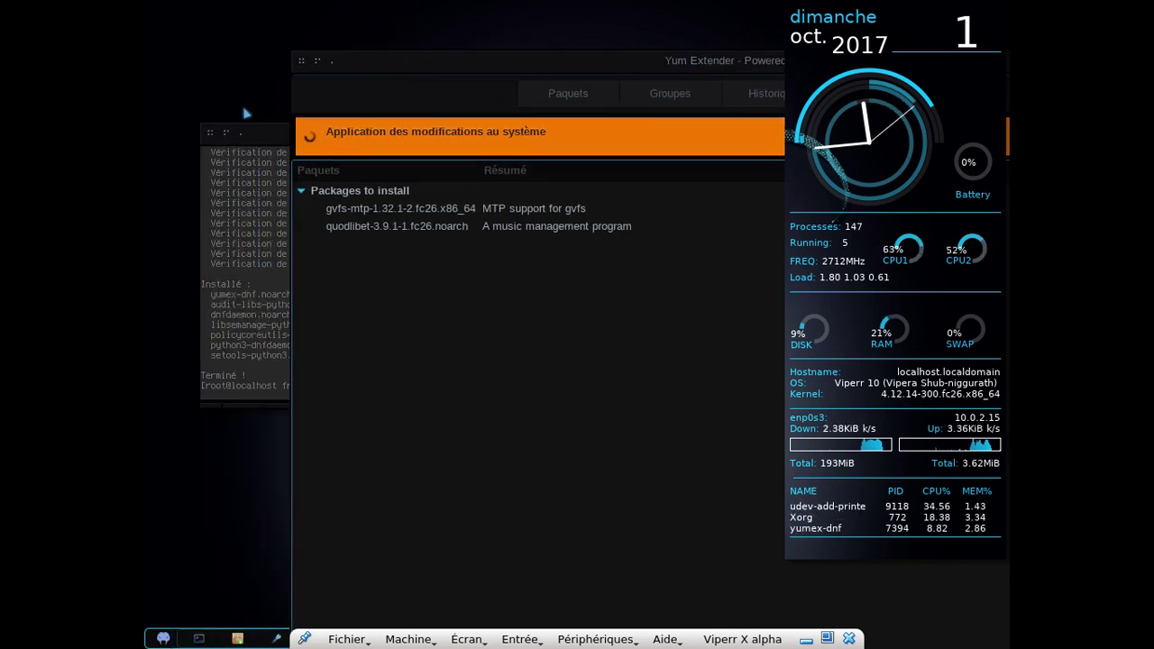
pyautogui.click(216, 136)
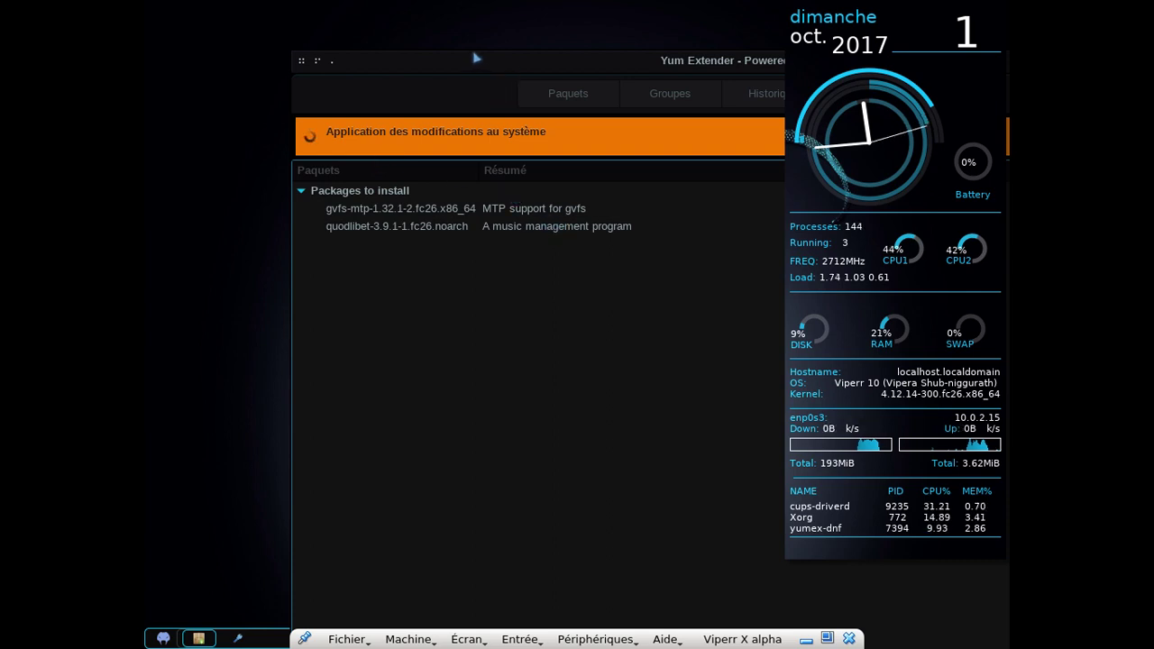
pyautogui.moveTo(476, 59); pyautogui.dragTo(266, 74)
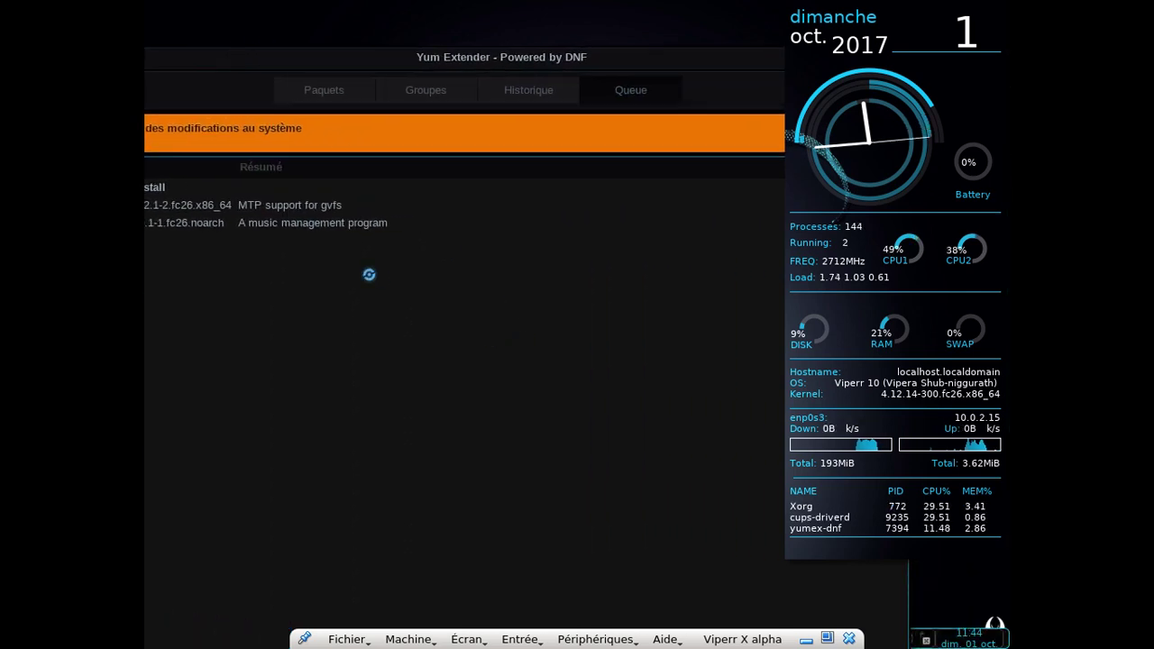
pyautogui.moveTo(632, 56); pyautogui.dragTo(744, 71)
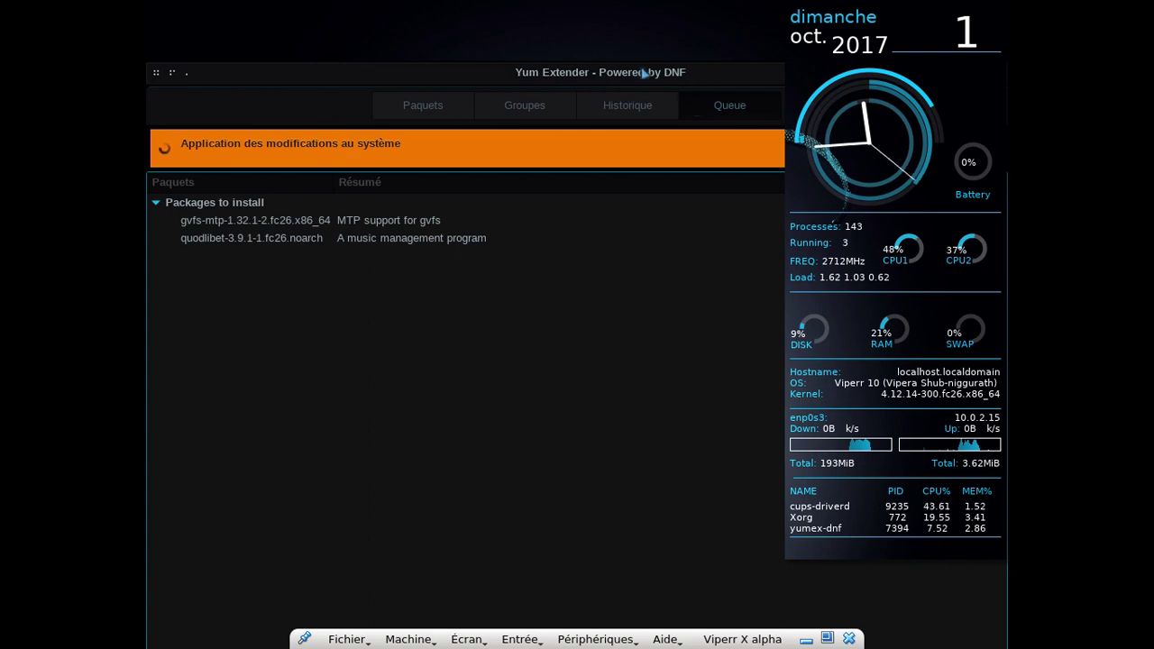
# Step: Enter the account password in the Authentification prompt so quodlibet and gvfs-mtp start installing
pyautogui.moveTo(520, 72); pyautogui.dragTo(192, 94)
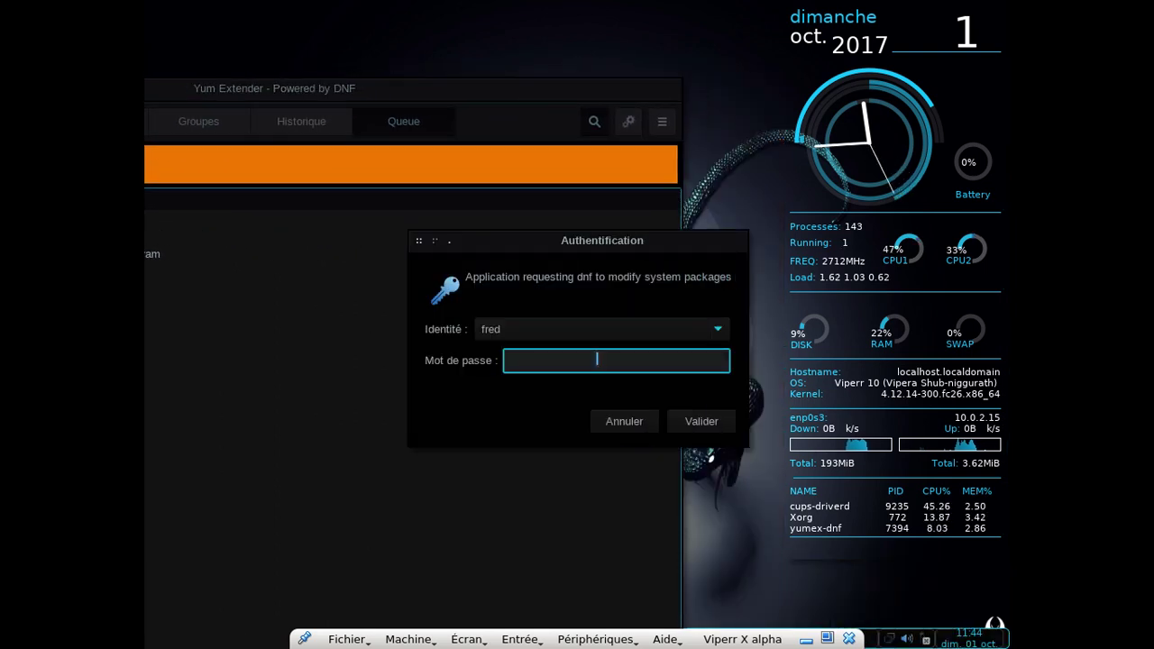
pyautogui.write('**')
pyautogui.press('Return')
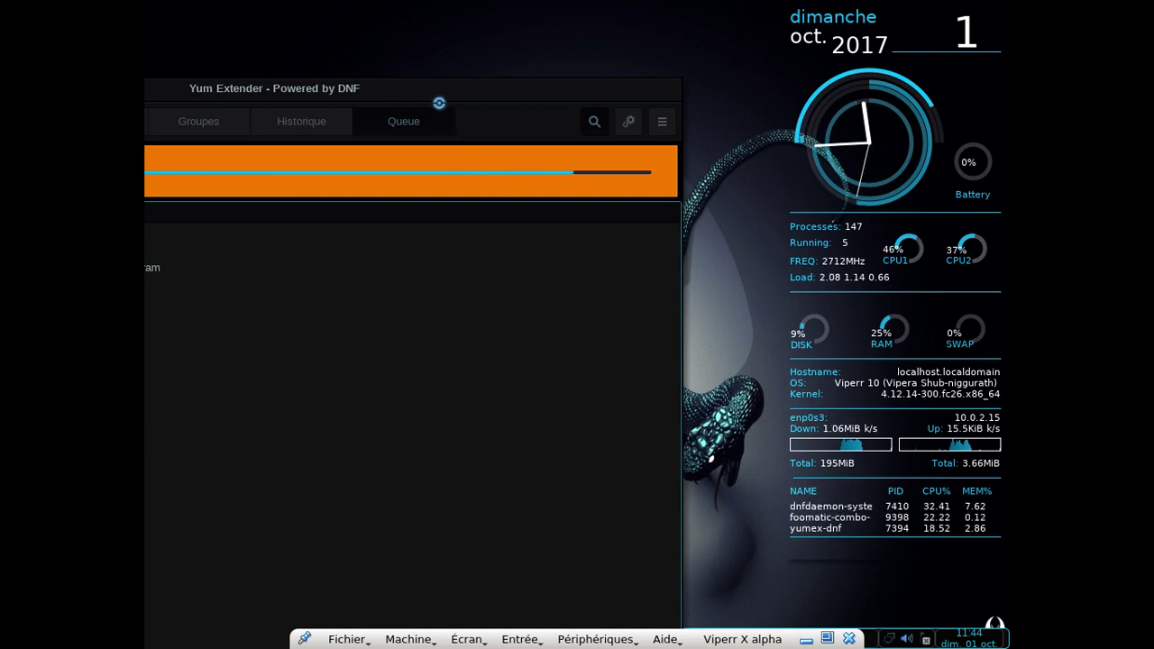
pyautogui.moveTo(445, 88); pyautogui.dragTo(761, 50)
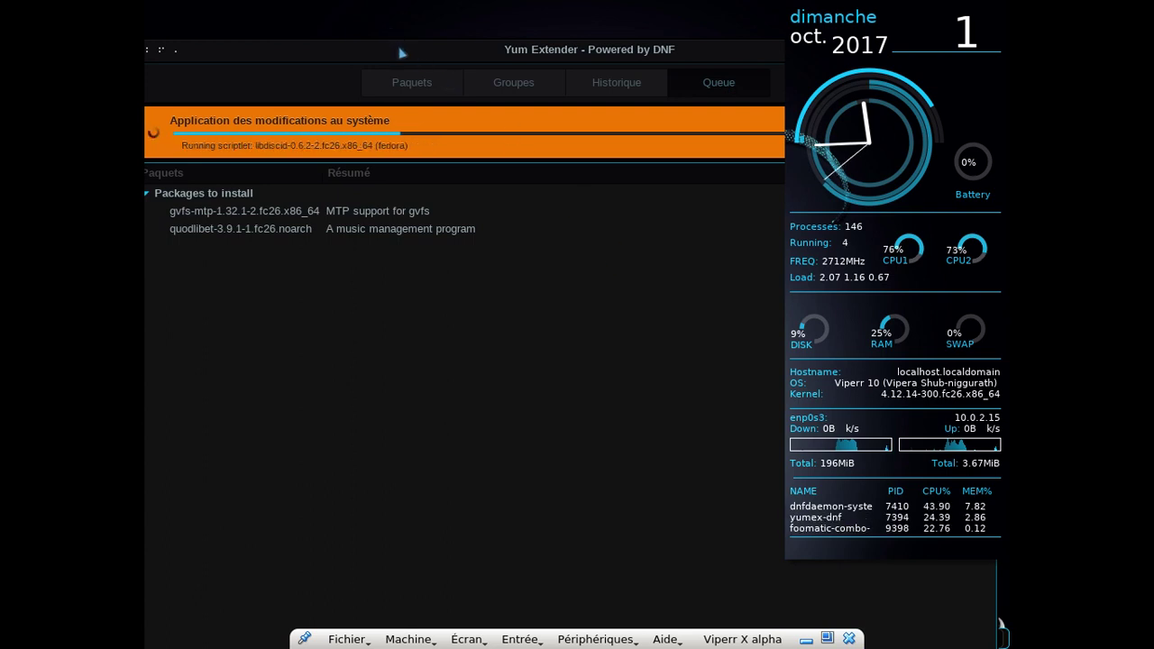
pyautogui.moveTo(401, 55); pyautogui.dragTo(411, 261)
# Step: Dismiss the Openbox desktop menu and bring Yum Extender back, now listing quodlibet 3.9.1-1.fc26
pyautogui.rightClick(380, 96)
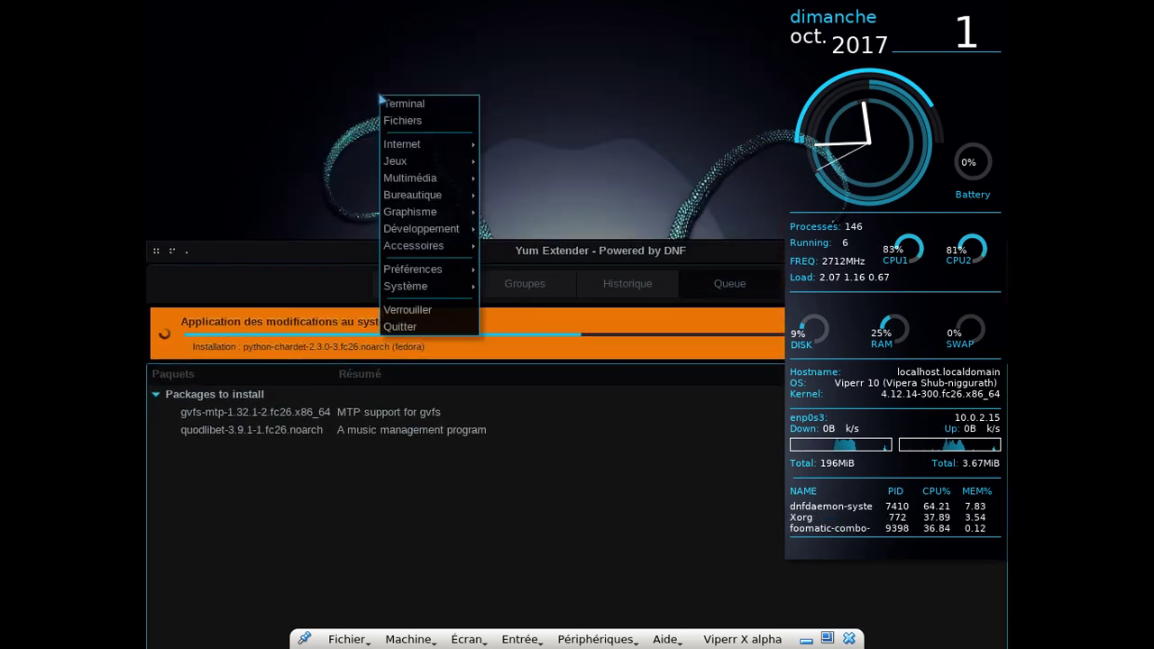
pyautogui.moveTo(435, 159)
pyautogui.moveTo(431, 226)
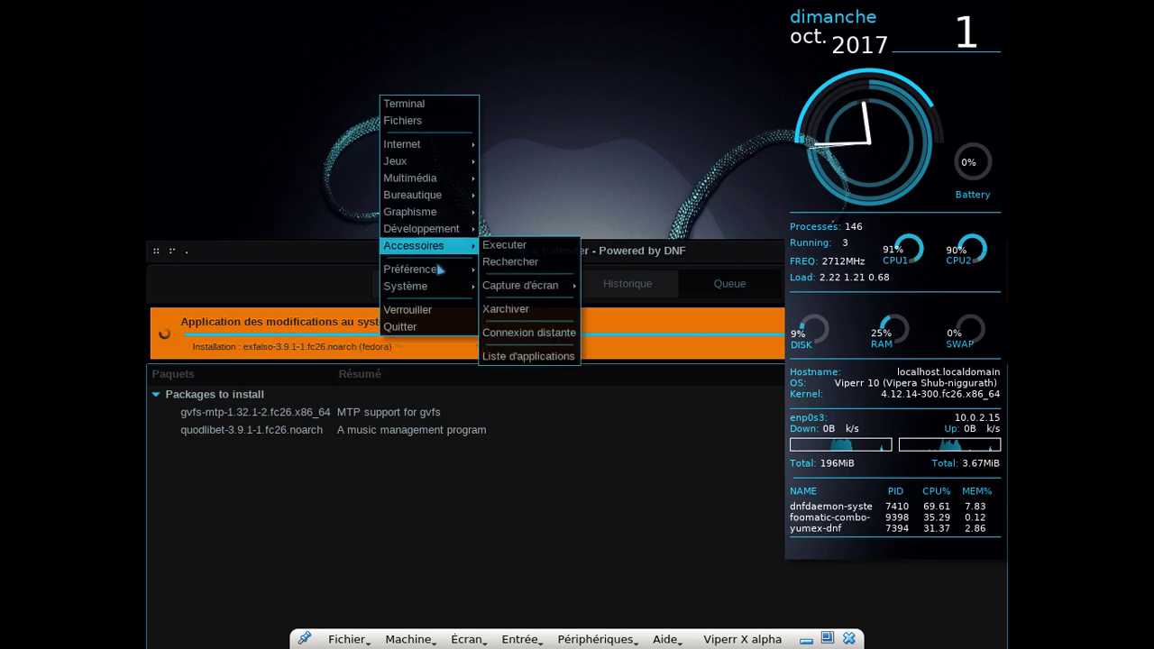
pyautogui.moveTo(440, 288)
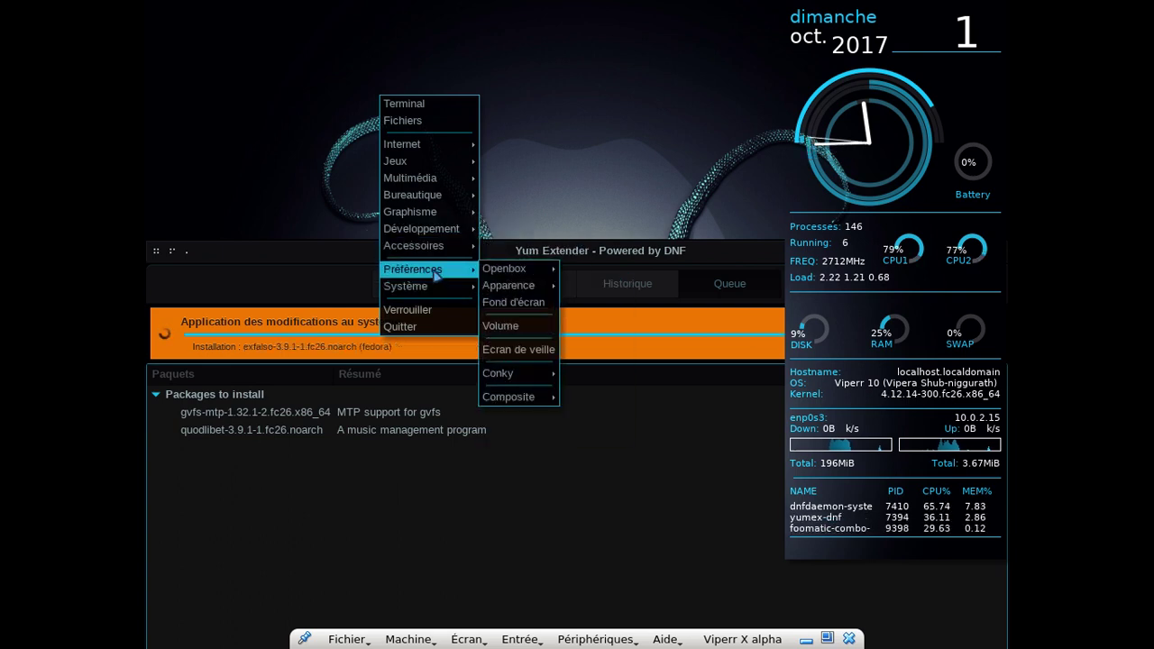
pyautogui.click(658, 507)
pyautogui.moveTo(574, 257); pyautogui.dragTo(404, 125)
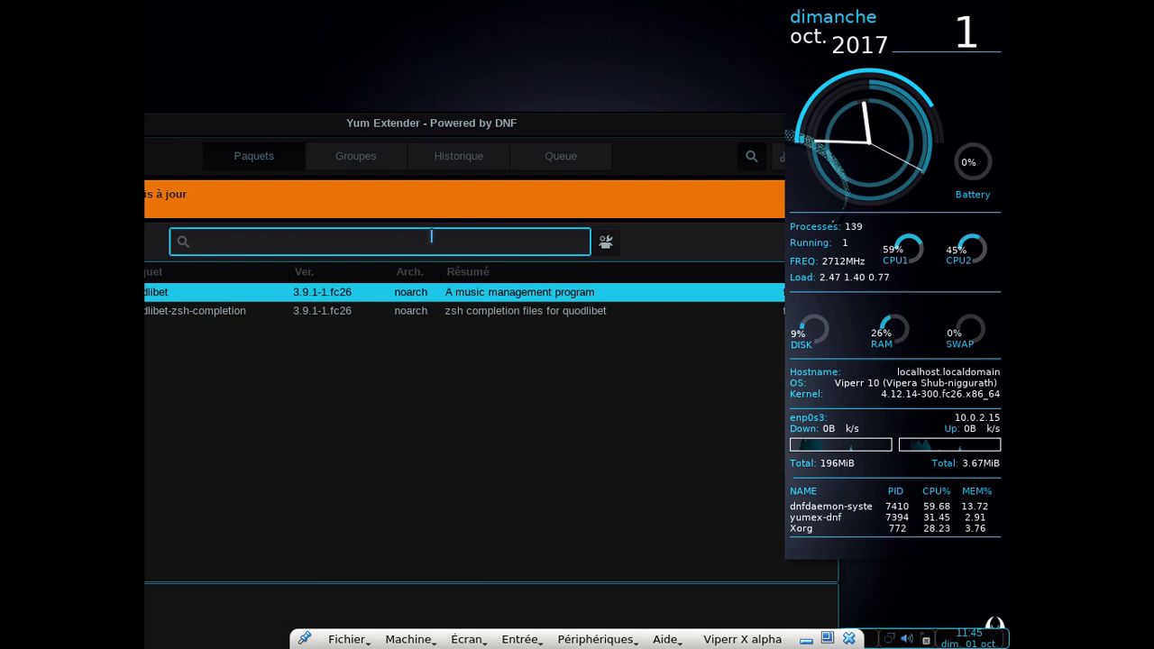
# Step: Search Yum Extender for 'system-config' packages, then rearrange and minimize its window
pyautogui.write('system')
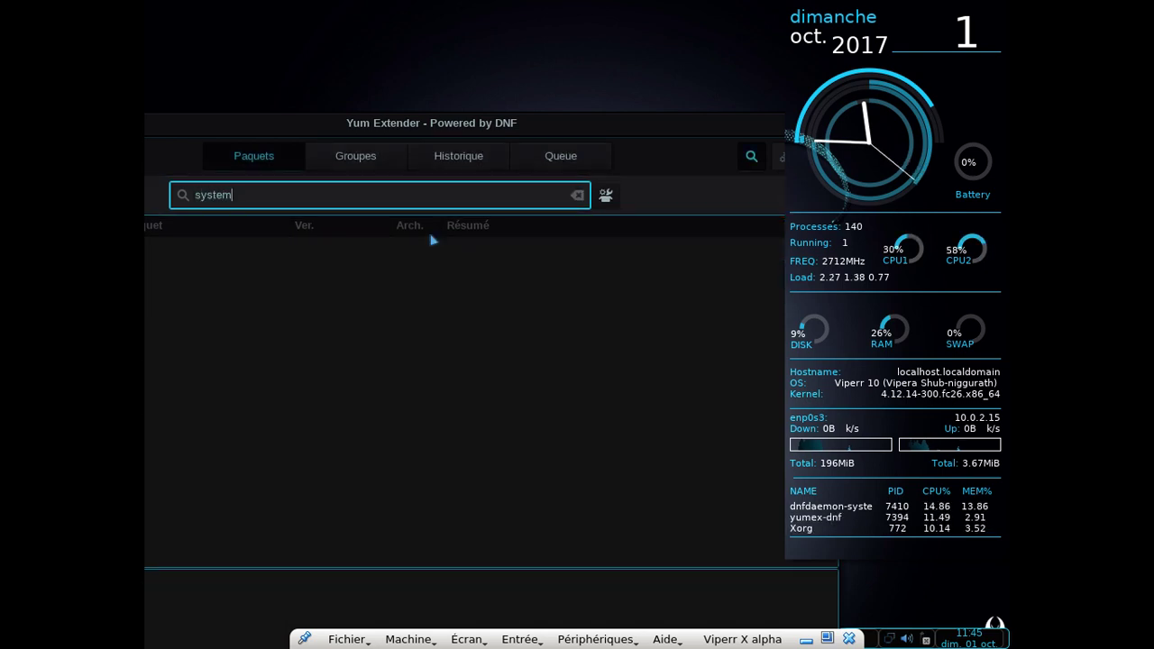
pyautogui.write('-config')
pyautogui.press('Return')
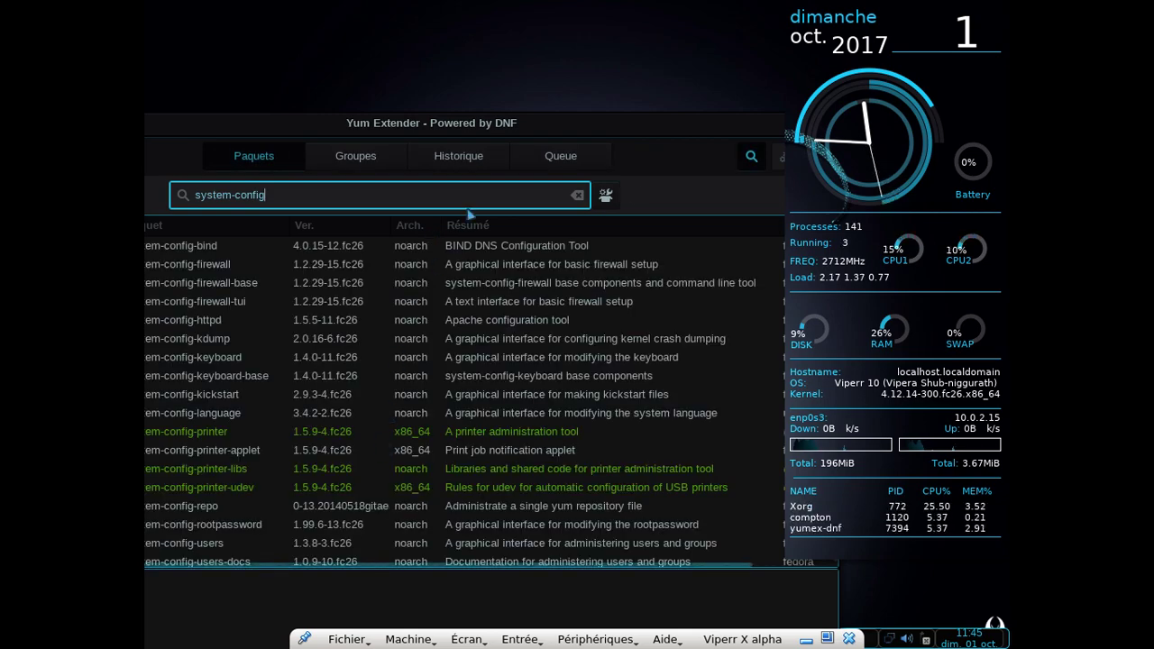
pyautogui.moveTo(521, 127); pyautogui.dragTo(321, 147)
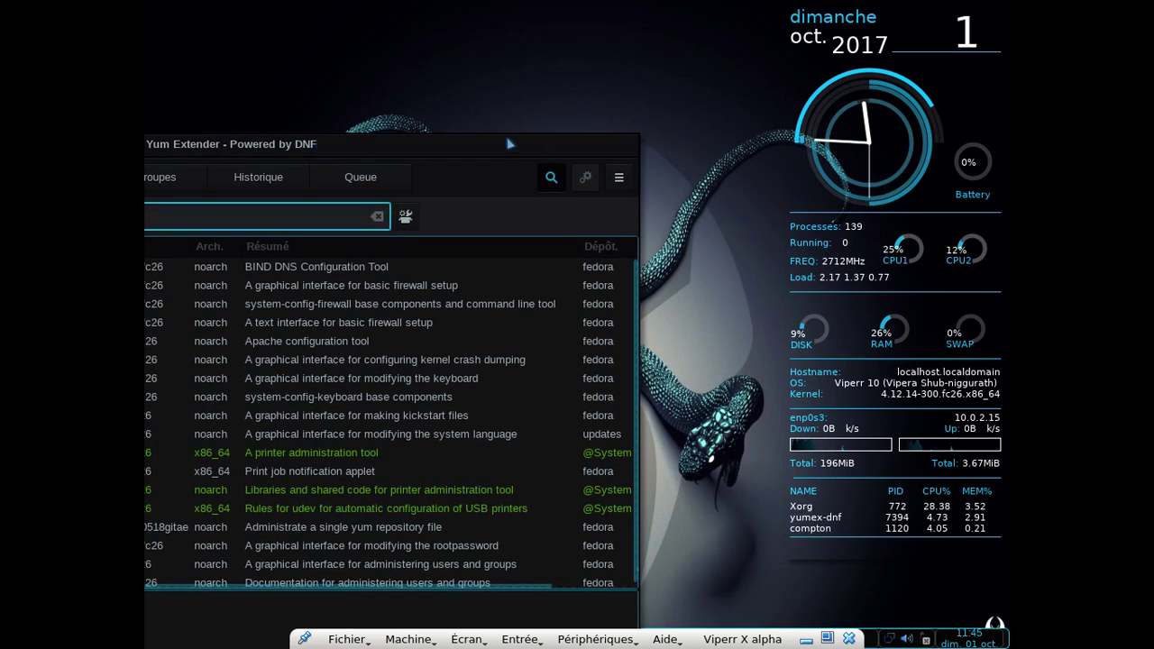
pyautogui.moveTo(510, 143); pyautogui.dragTo(862, 101)
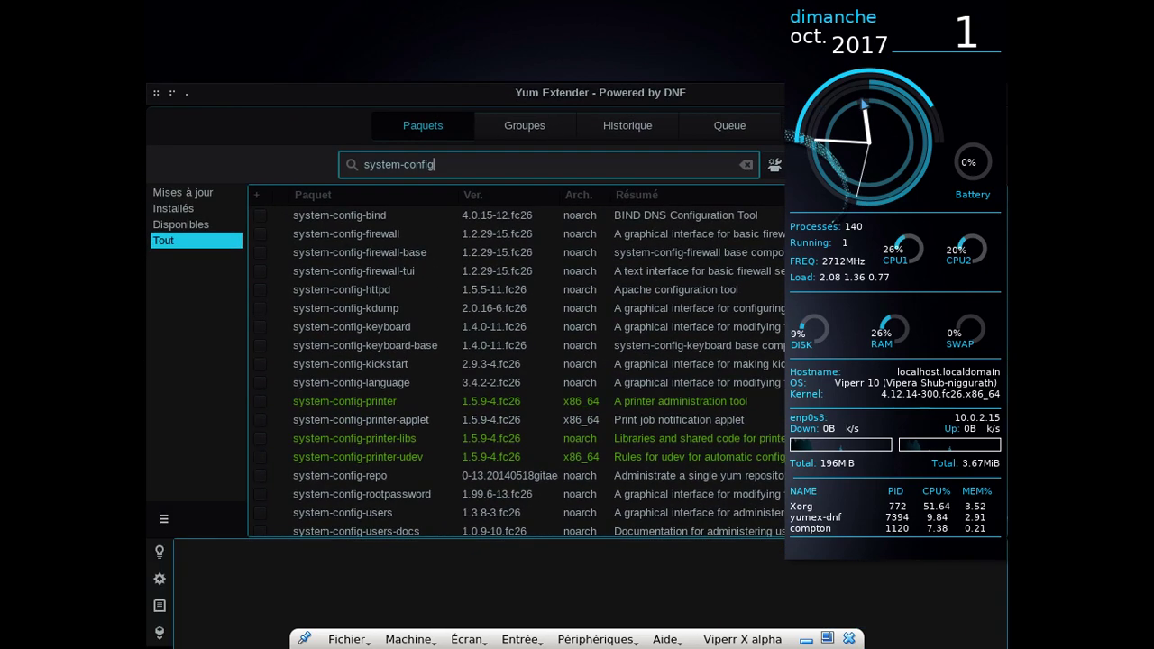
pyautogui.click(160, 94)
pyautogui.rightClick(268, 78)
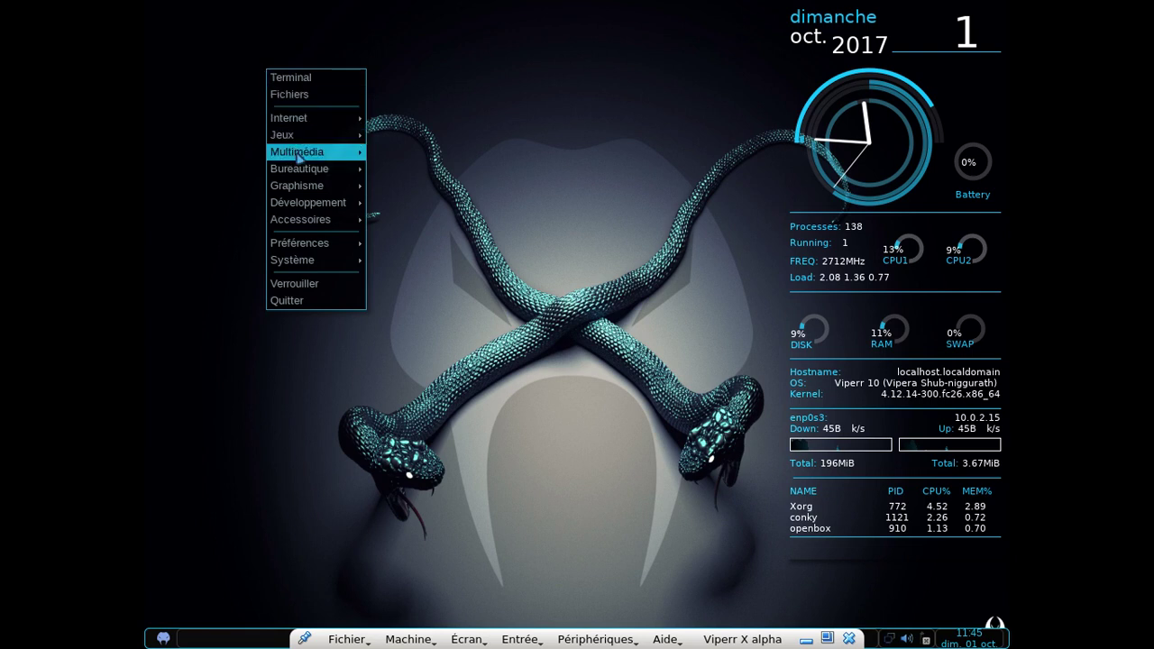
pyautogui.moveTo(325, 167)
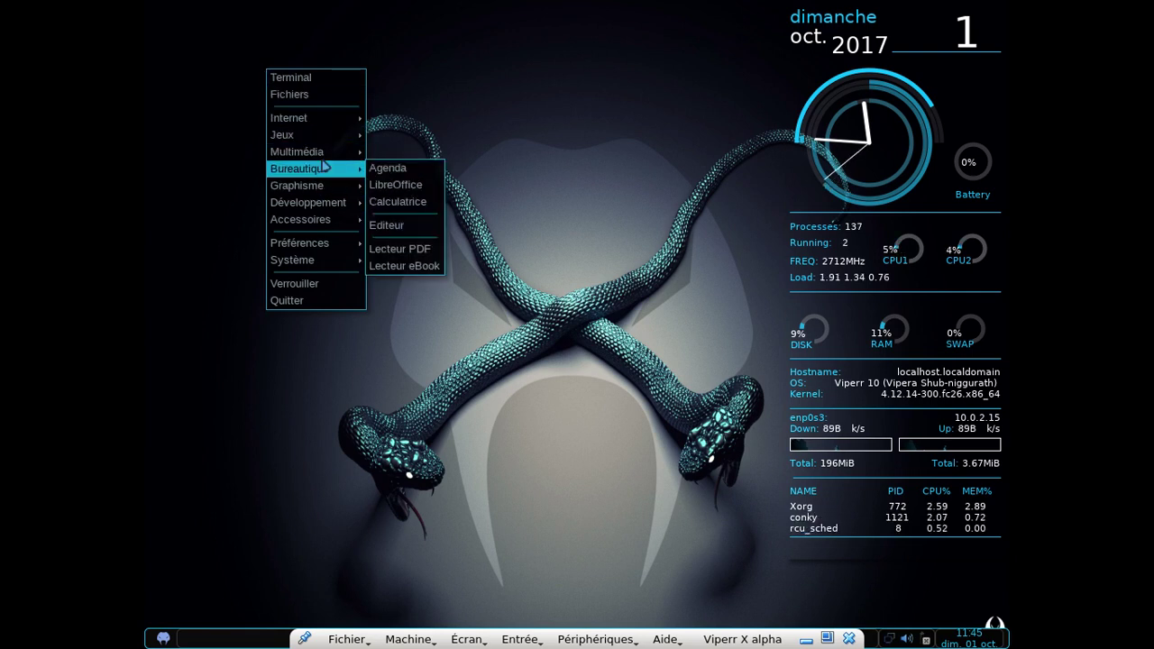
pyautogui.moveTo(319, 204)
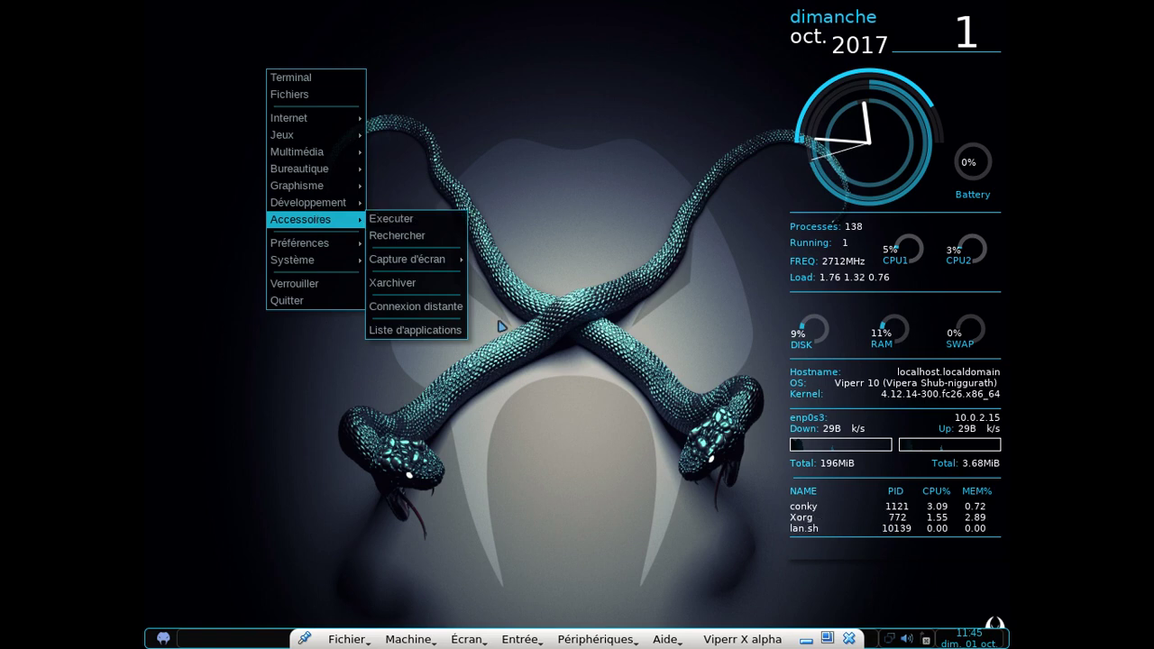
pyautogui.click(442, 330)
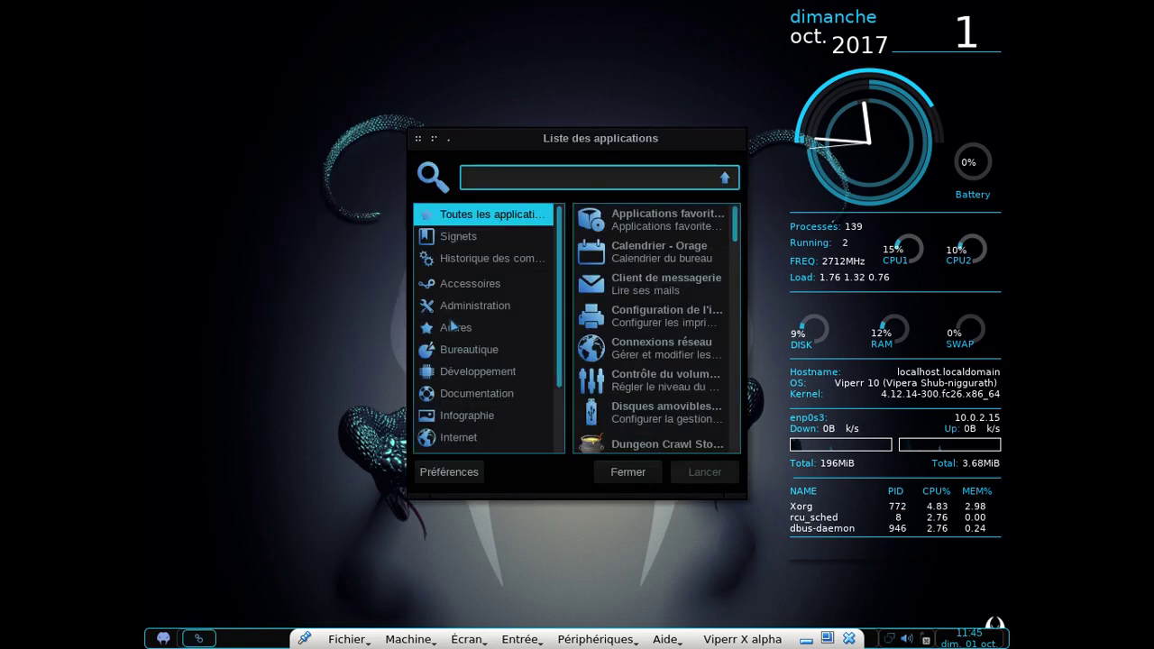
pyautogui.write('imp')
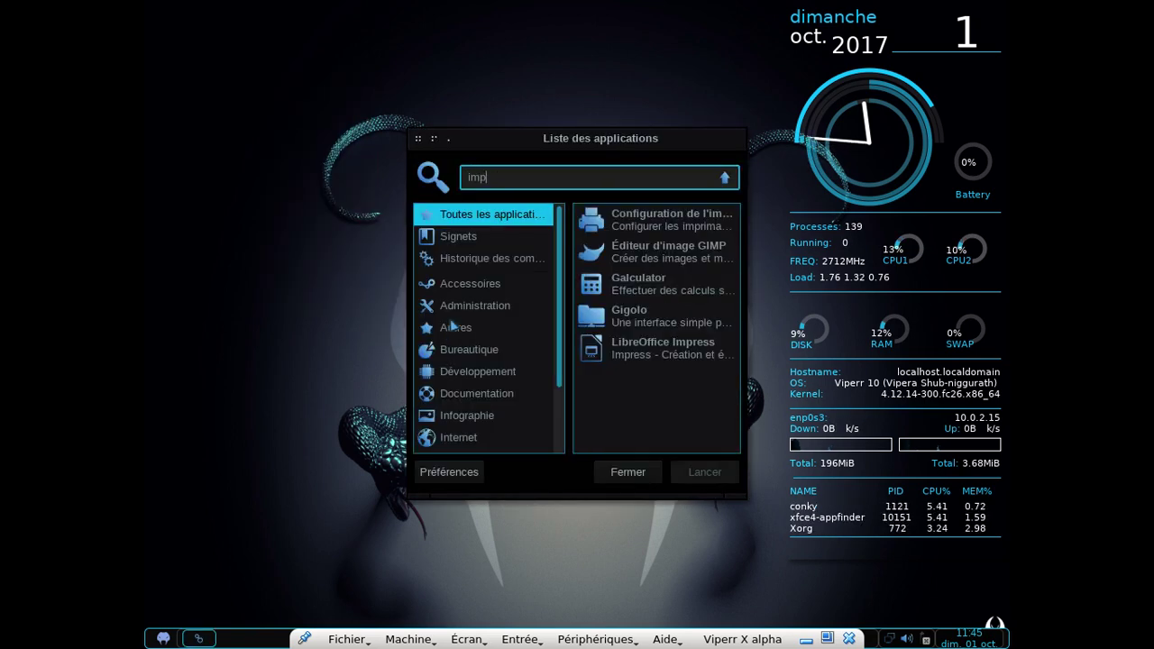
pyautogui.click(683, 224)
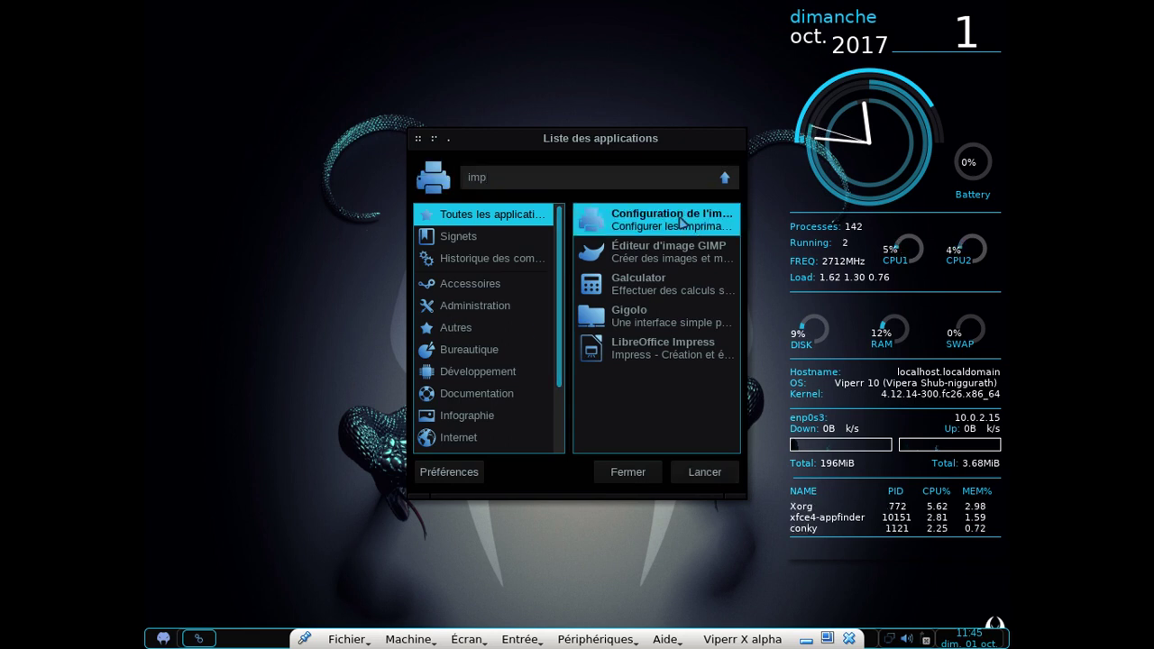
pyautogui.doubleClick(647, 229)
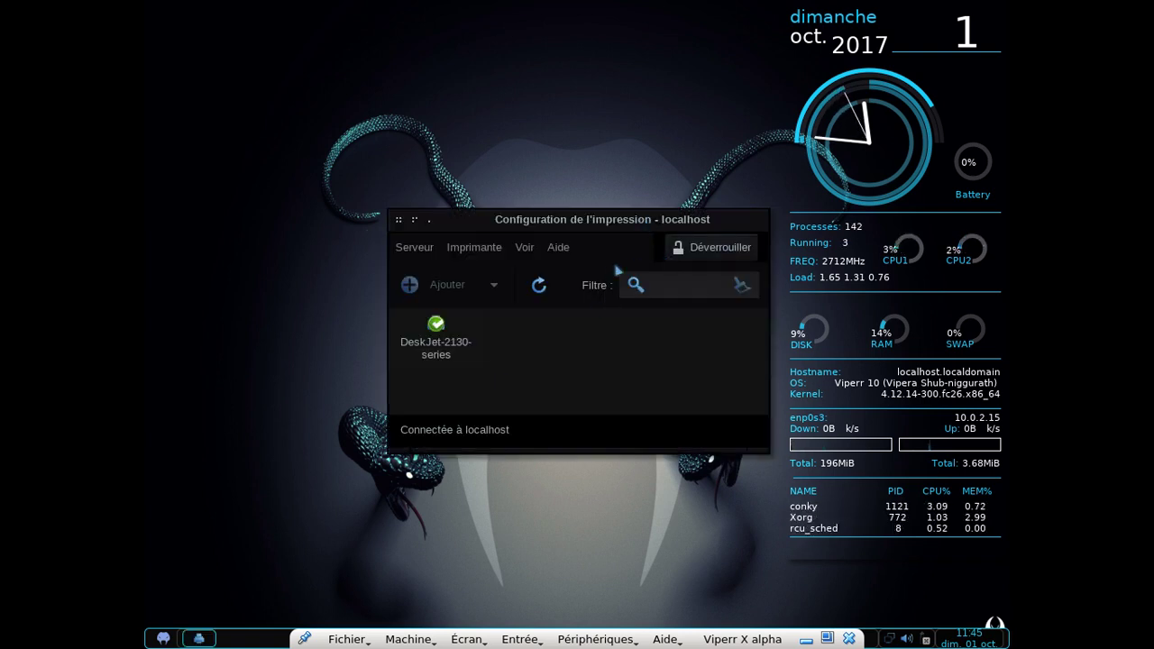
pyautogui.click(402, 222)
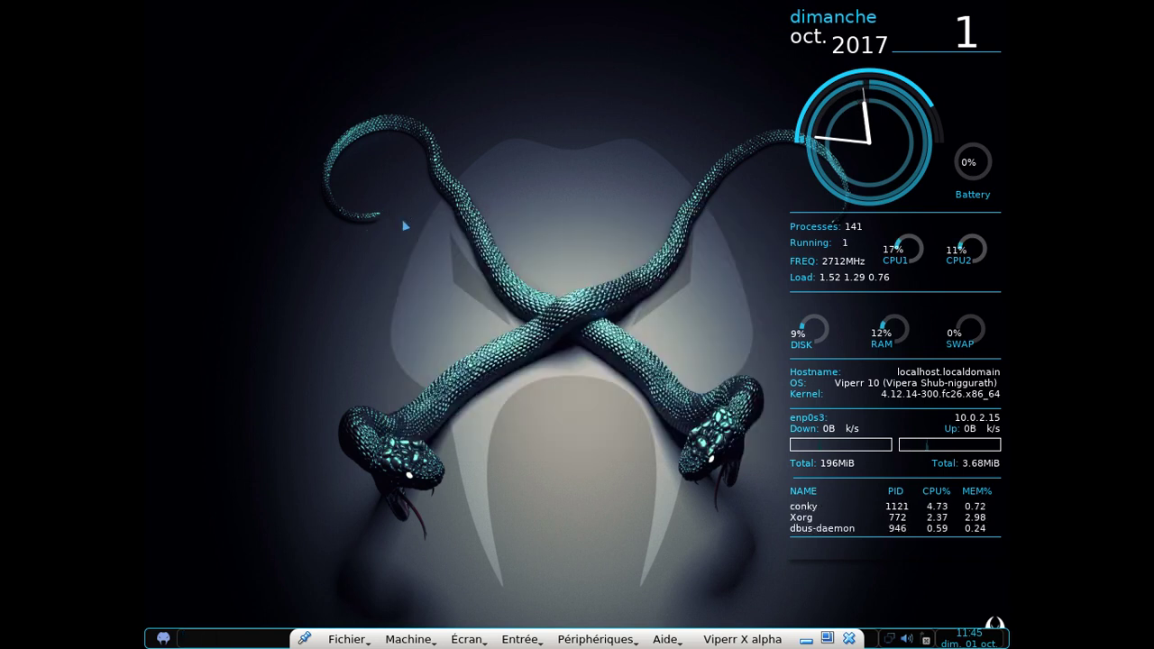
# Step: Open Obmenu from the desktop menu and add separators under vlc in the Multimédia submenu
pyautogui.rightClick(370, 100)
pyautogui.moveTo(424, 286)
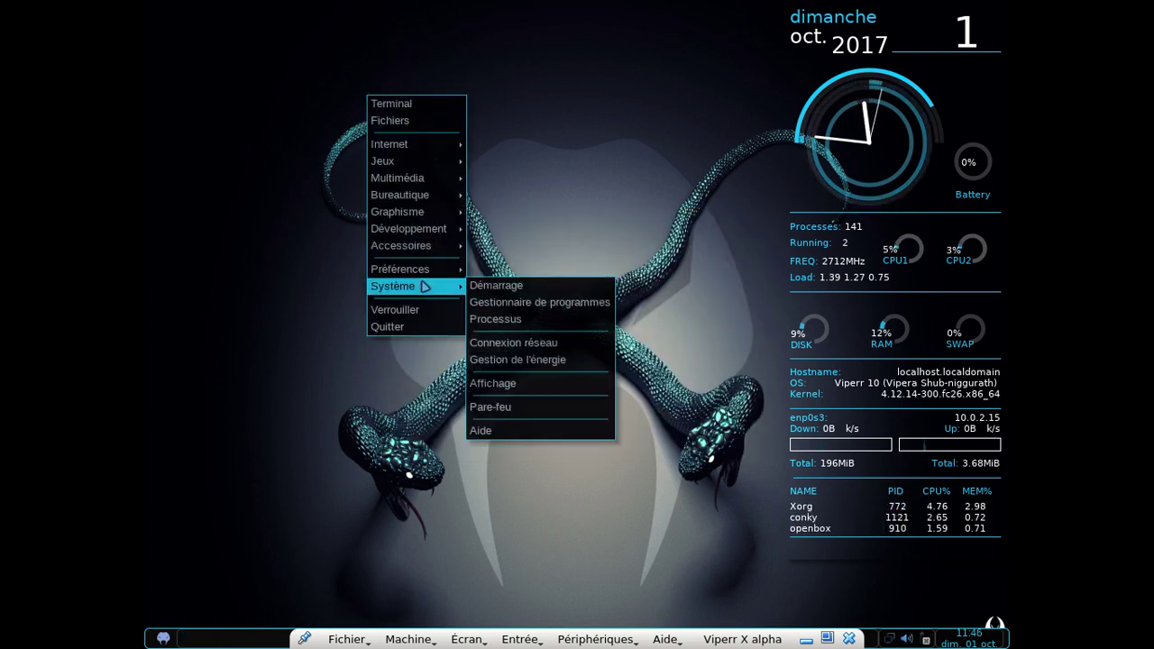
pyautogui.moveTo(505, 271)
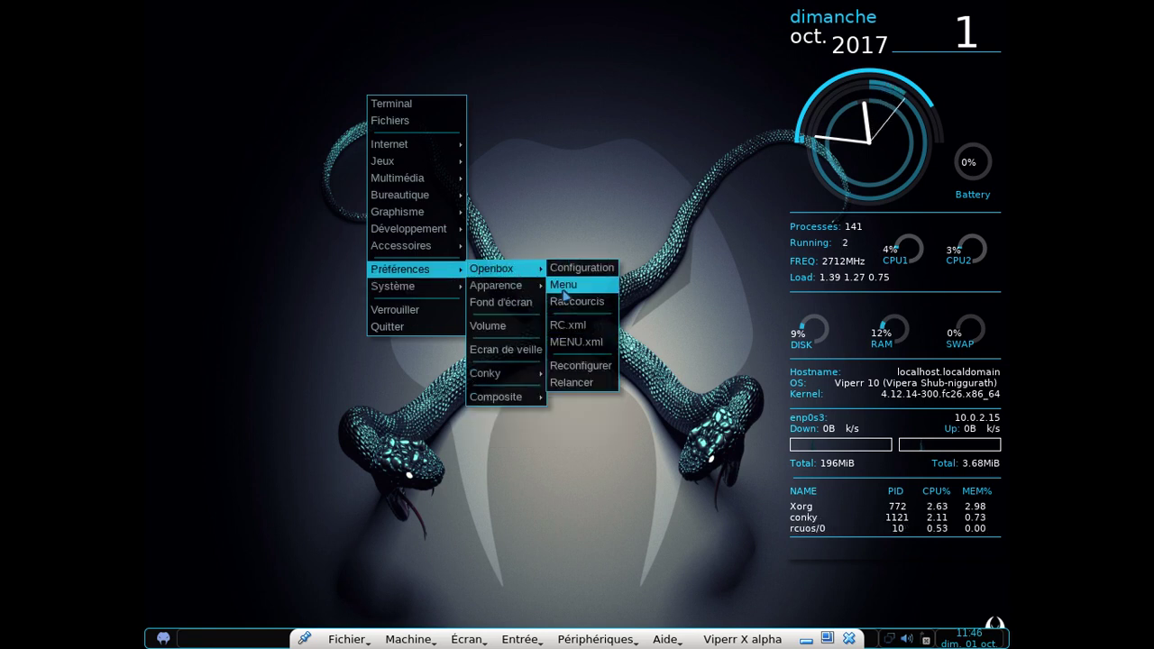
pyautogui.click(563, 296)
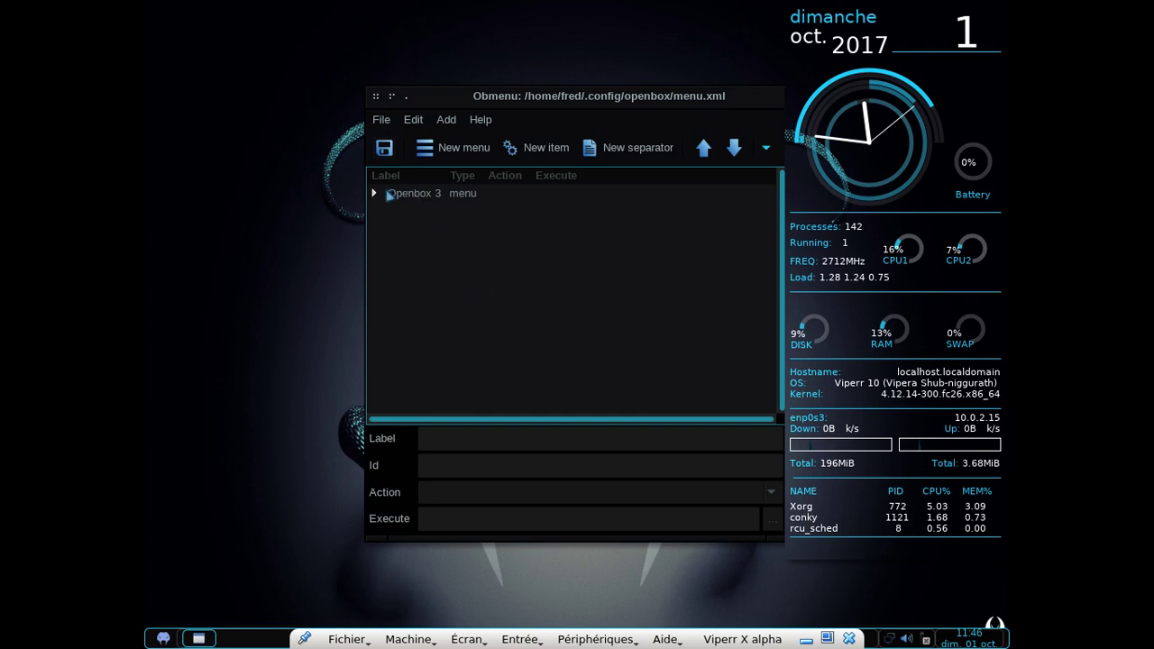
pyautogui.doubleClick(390, 195)
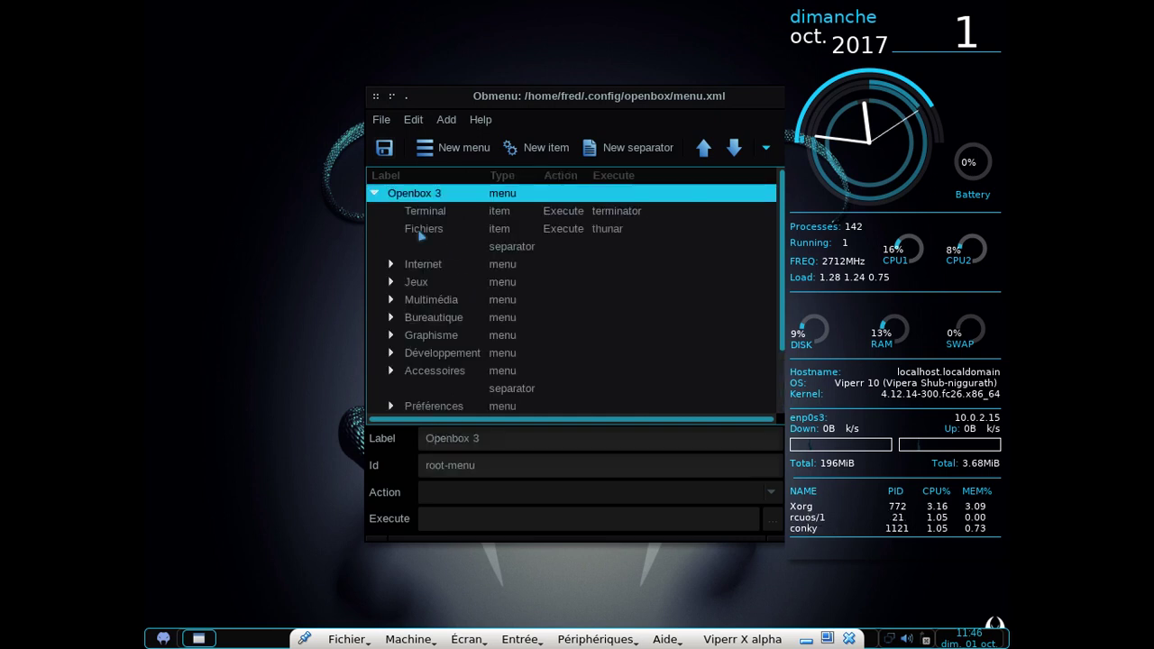
pyautogui.click(392, 300)
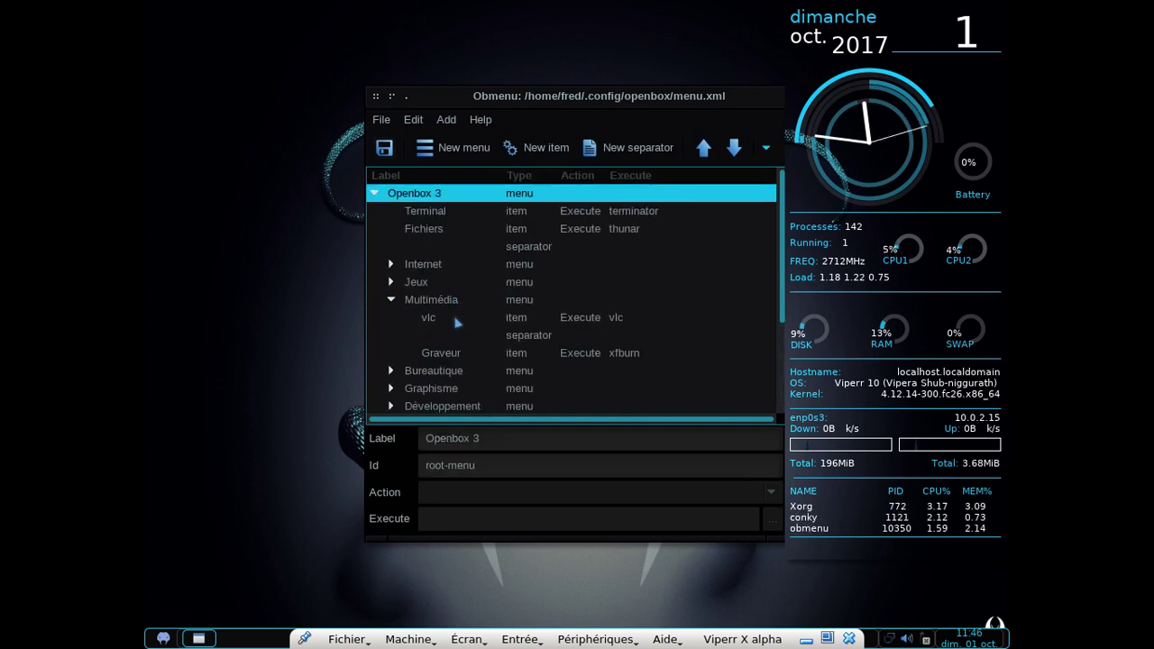
pyautogui.click(514, 337)
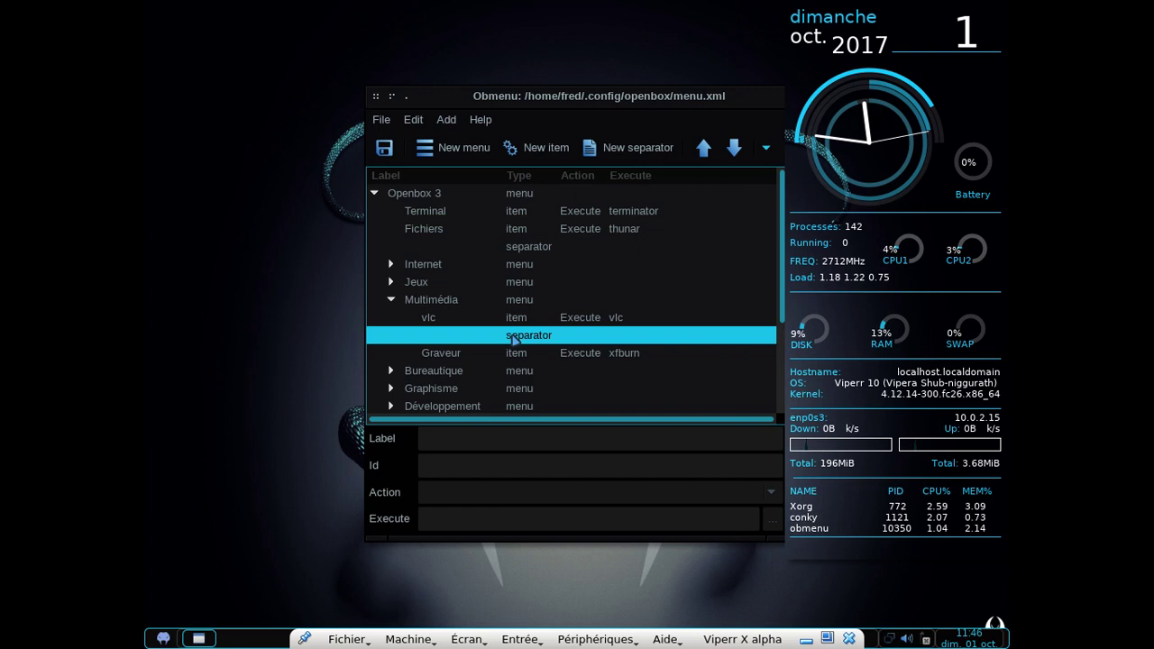
pyautogui.click(621, 157)
pyautogui.click(534, 355)
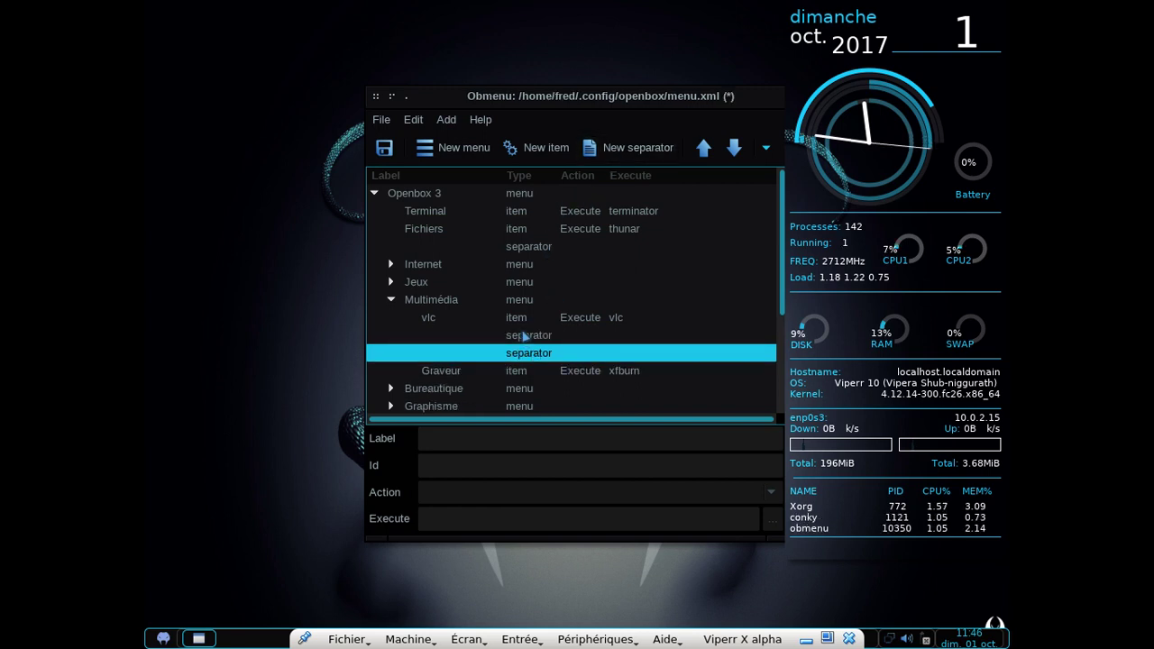
pyautogui.click(524, 336)
pyautogui.click(530, 353)
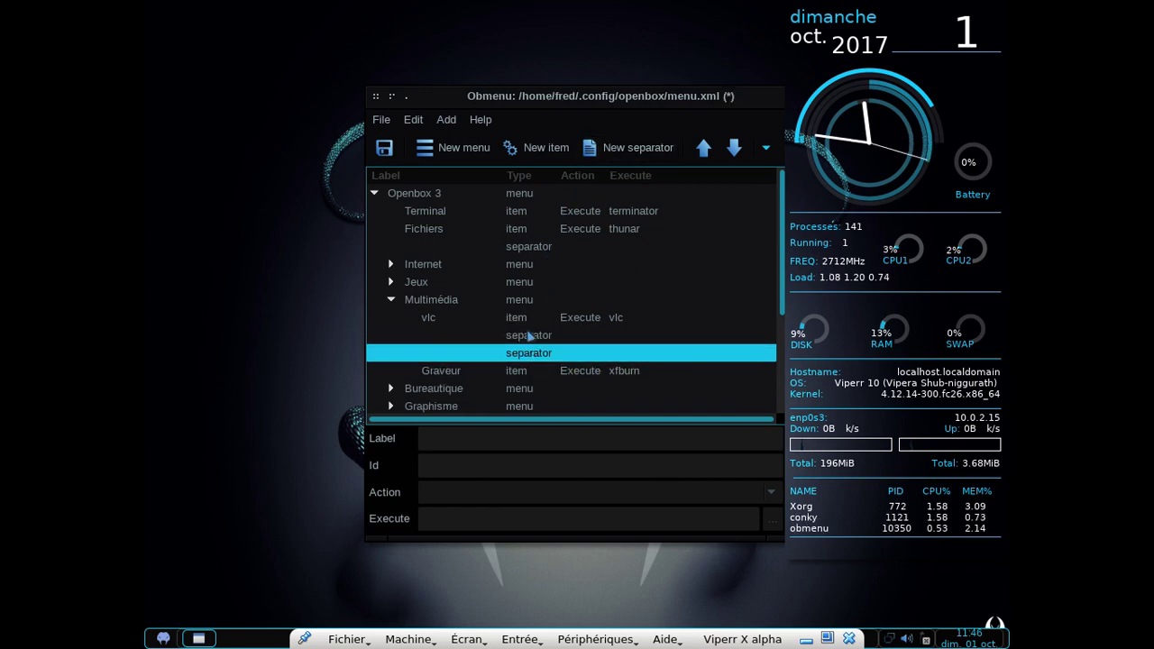
# Step: Add a 'Quodlibet' item executing quodlibet between the separators and save the menu
pyautogui.click(537, 147)
pyautogui.write('Quodlk')
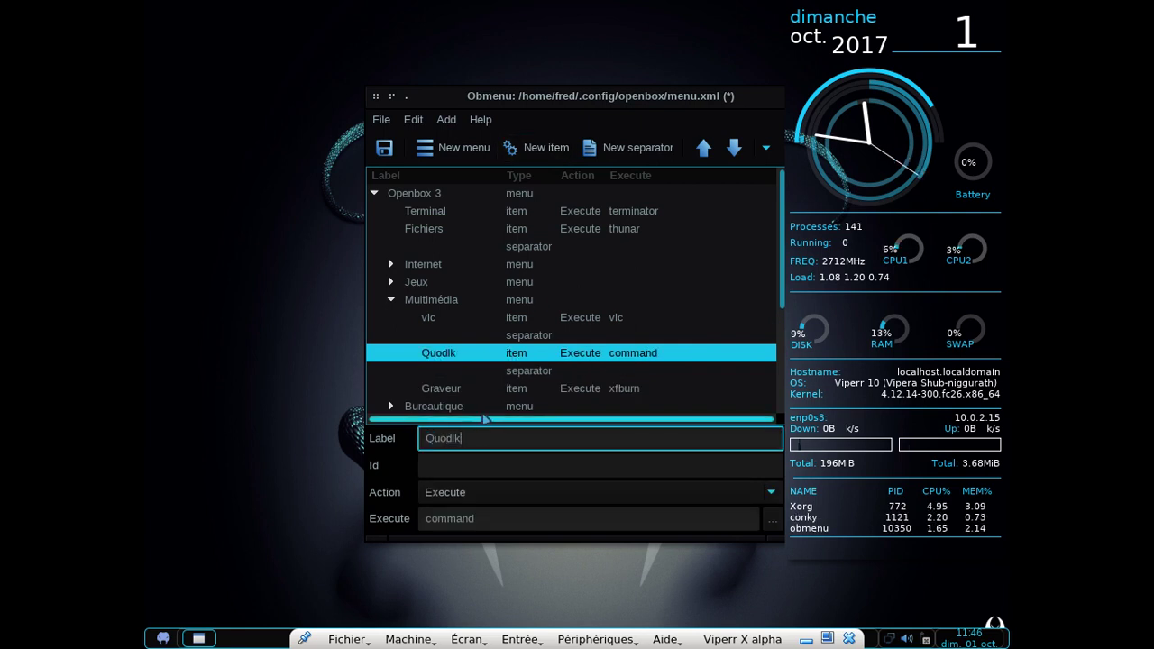
pyautogui.press('BackSpace')
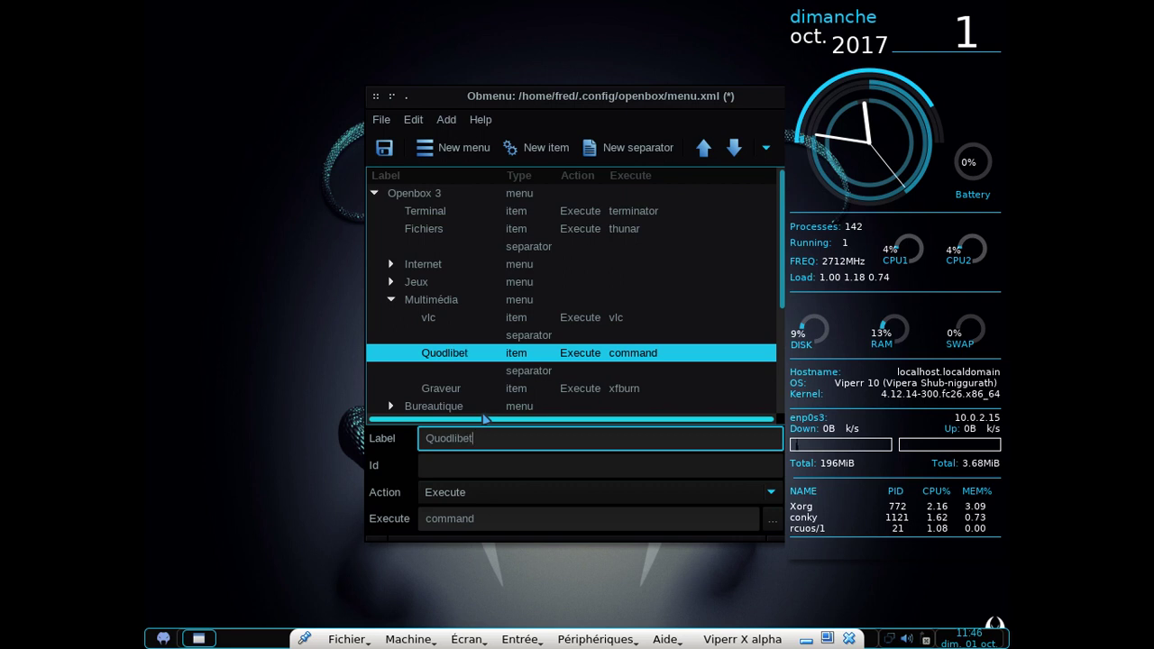
pyautogui.click(514, 522)
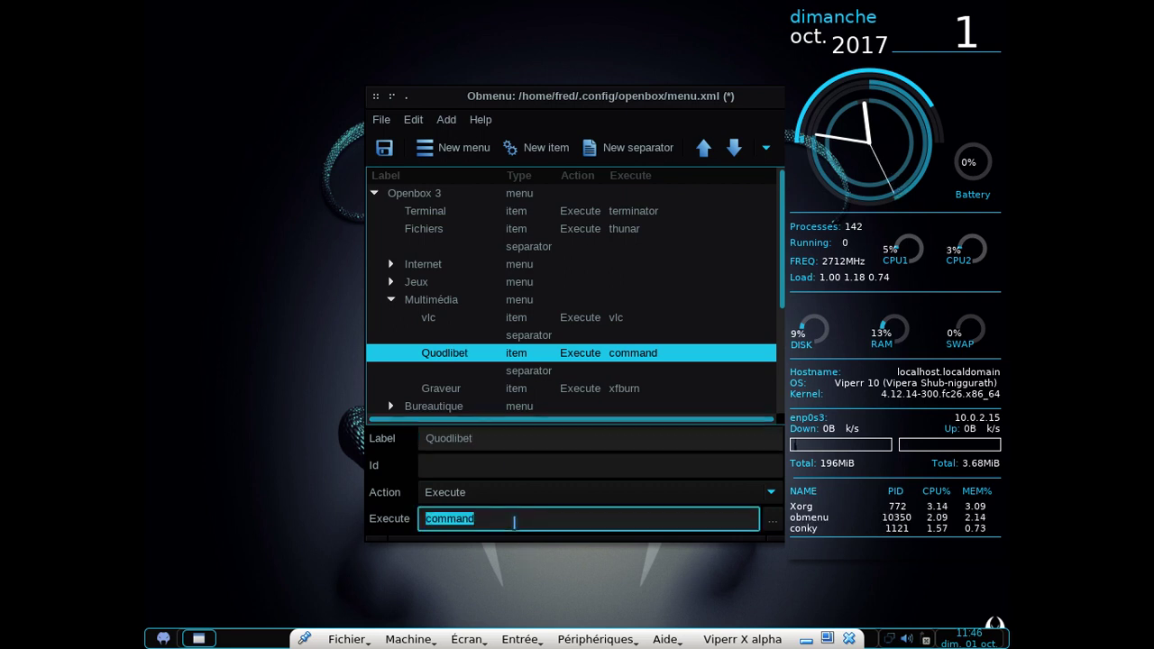
pyautogui.write('quodlibet')
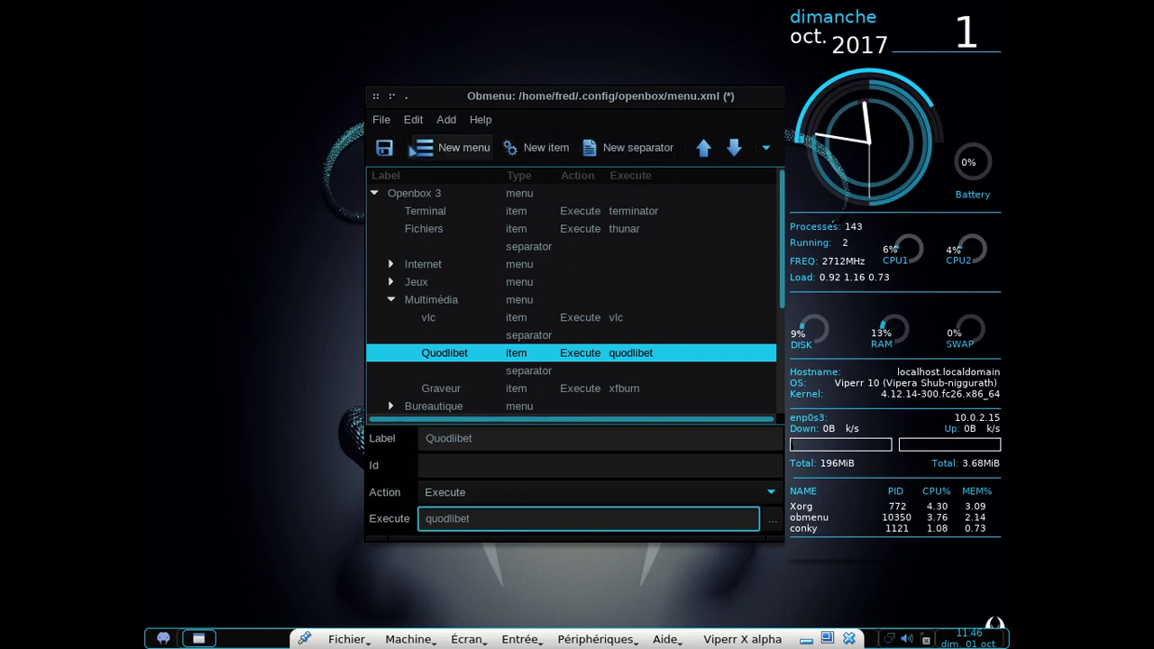
pyautogui.click(384, 148)
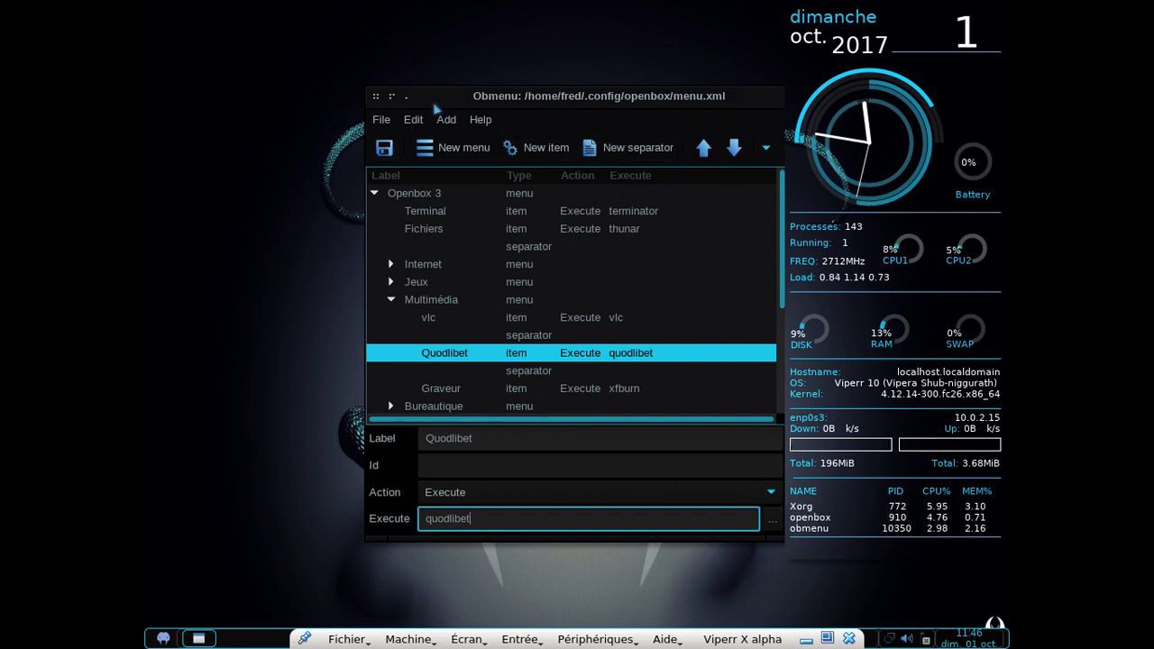
# Step: Close Obmenu and launch Quodlibet from the desktop menu's Multimédia submenu
pyautogui.click(376, 95)
pyautogui.rightClick(346, 92)
pyautogui.moveTo(398, 265)
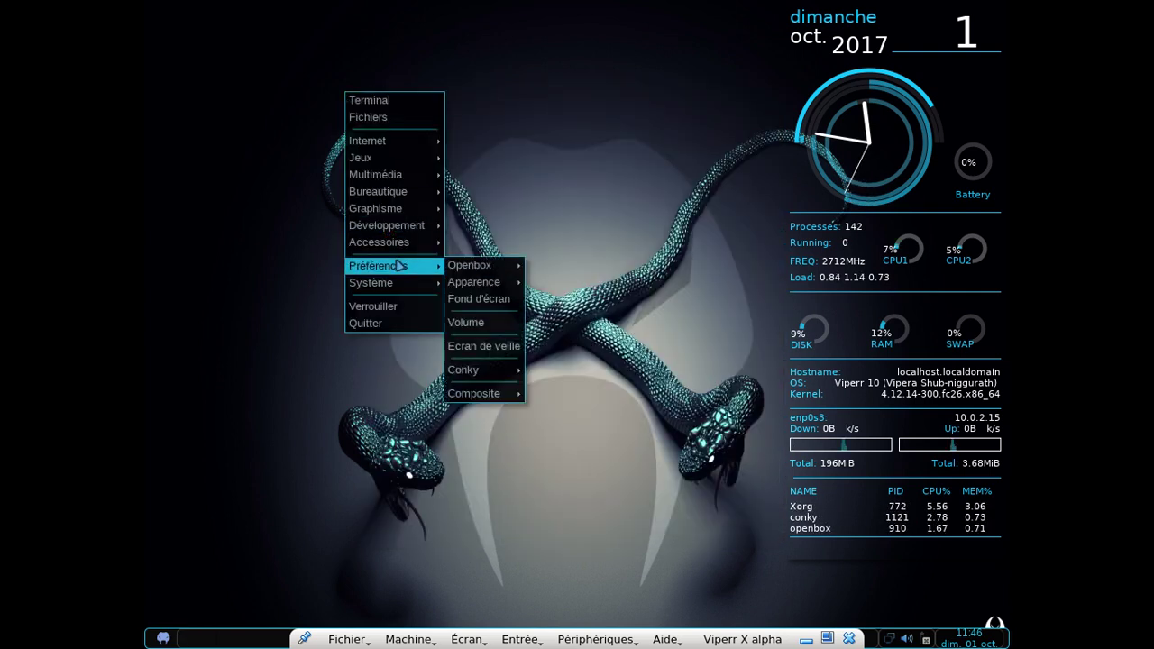
pyautogui.moveTo(402, 196)
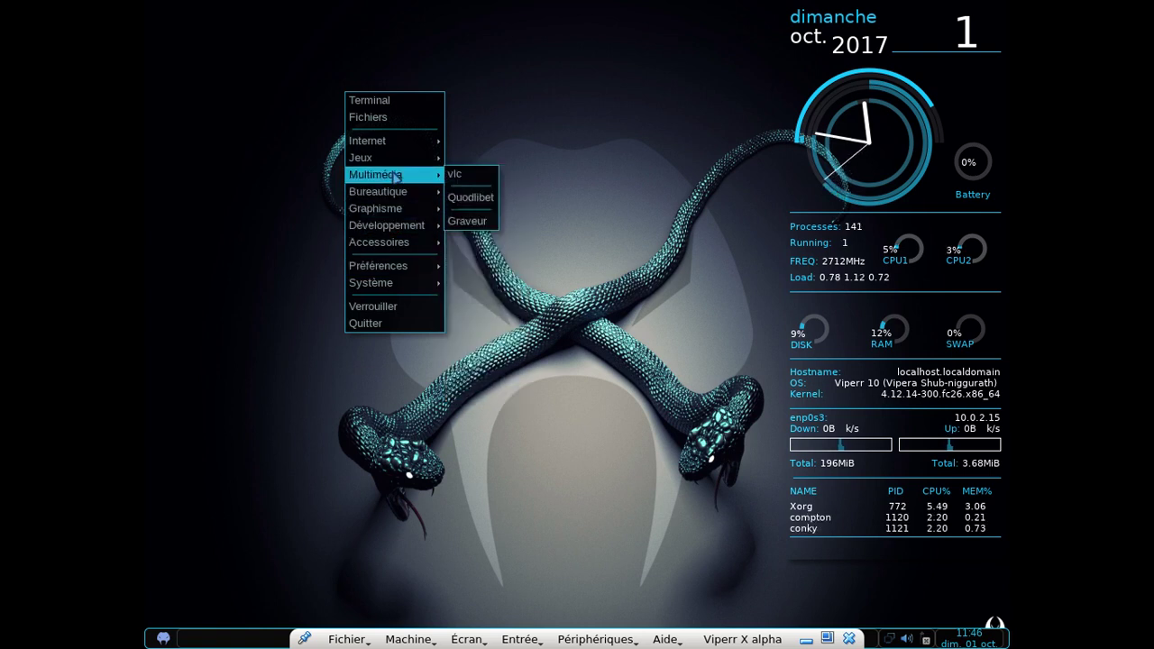
pyautogui.click(468, 197)
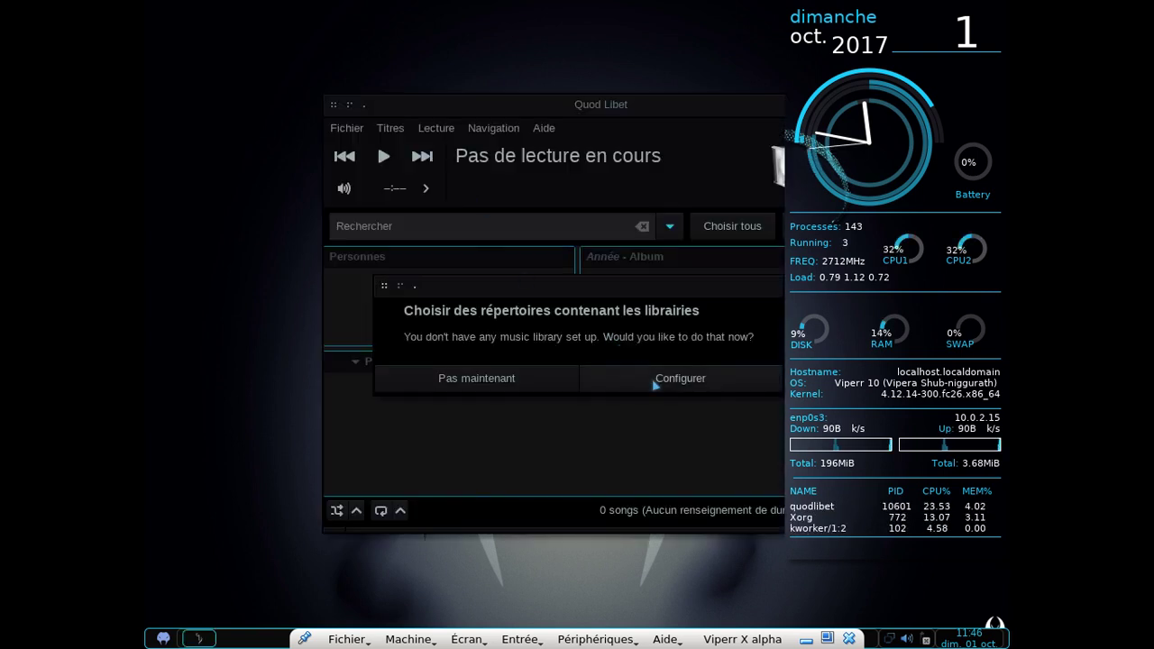
# Step: Choose Configurer in the library prompt to open Préférences on Bibliothèque, moving both windows aside
pyautogui.click(655, 383)
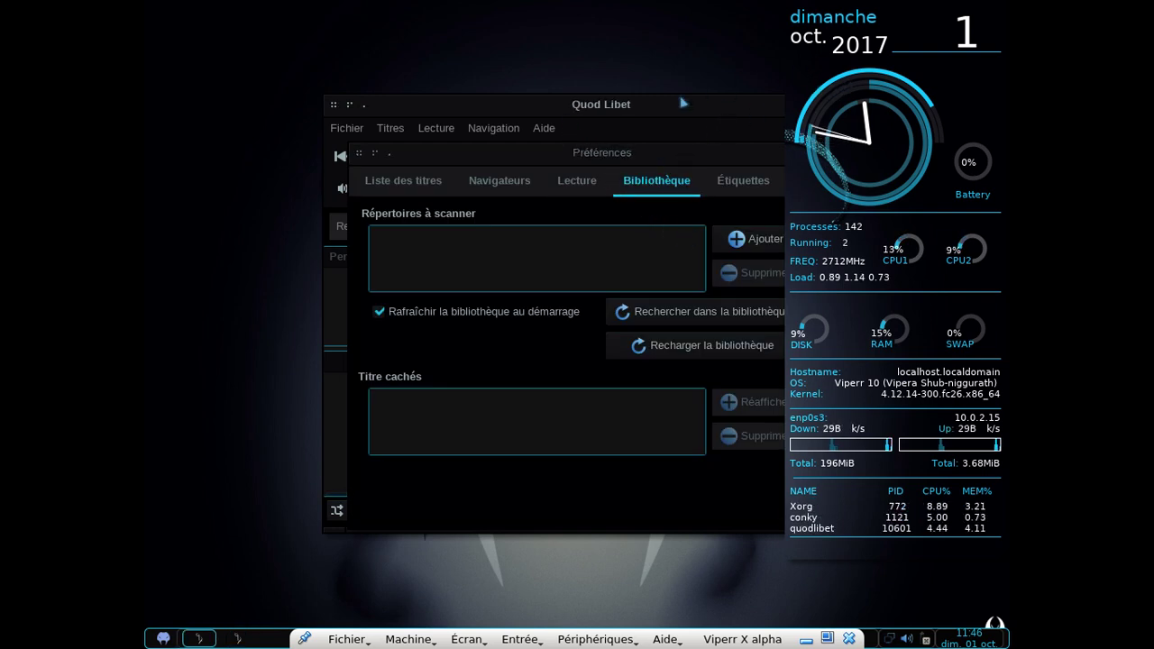
pyautogui.moveTo(683, 103); pyautogui.dragTo(536, 99)
pyautogui.moveTo(637, 152); pyautogui.dragTo(512, 139)
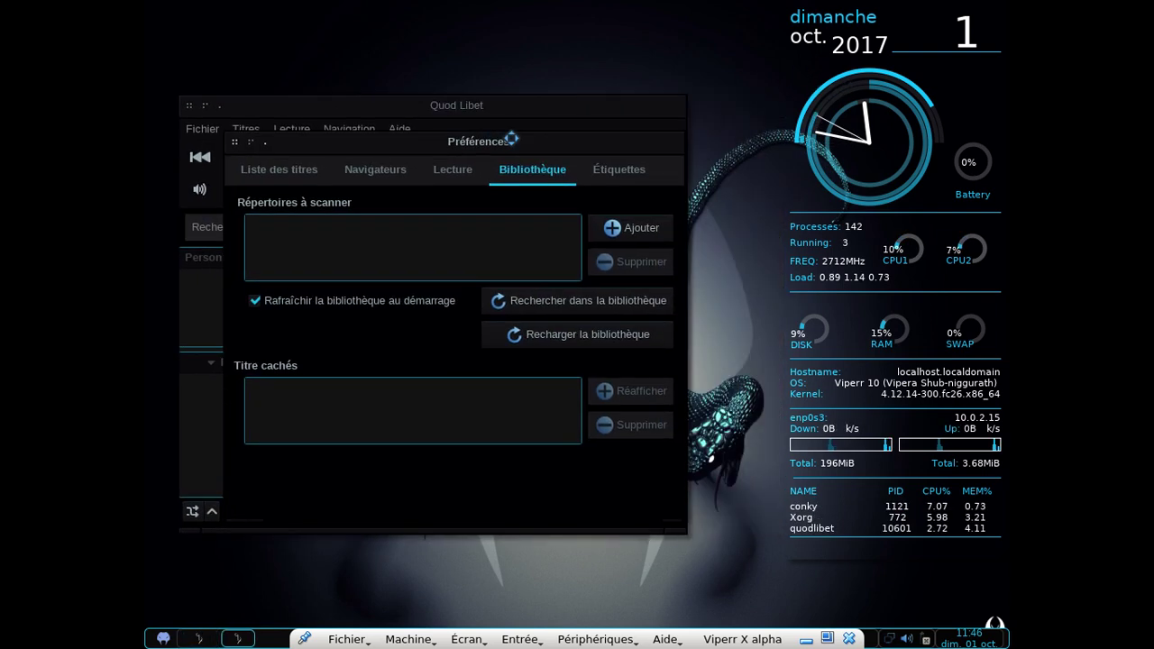
pyautogui.rightClick(714, 45)
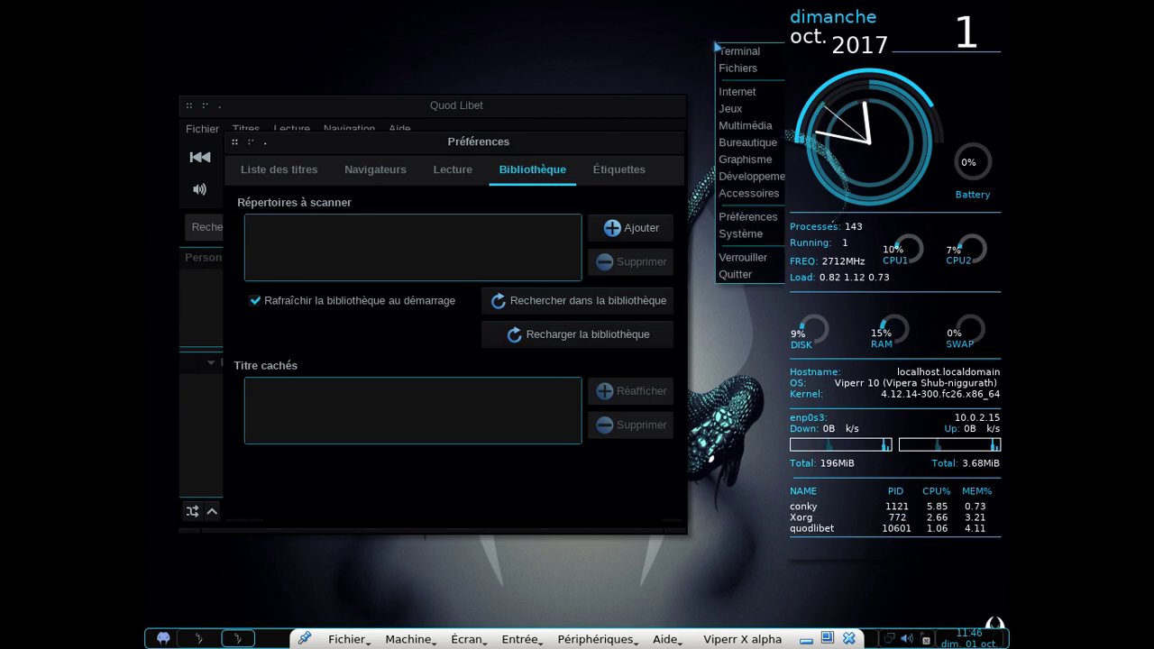
# Step: Turn off desktop compositing via the desktop menu's Préférences > Composite entry
pyautogui.rightClick(417, 56)
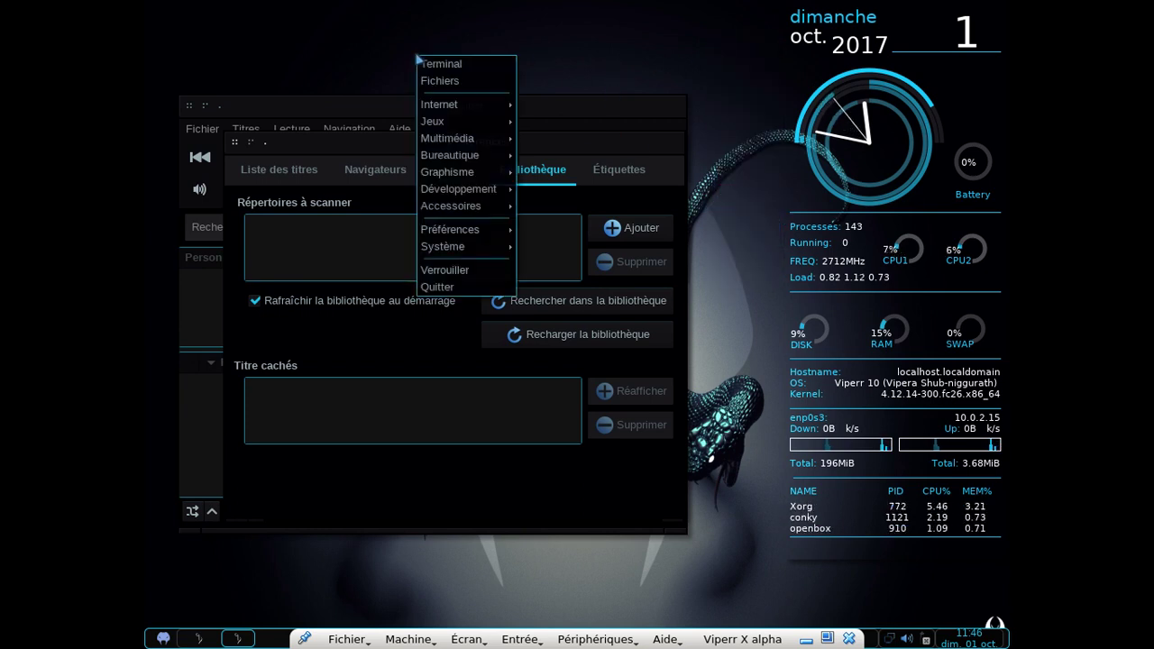
pyautogui.moveTo(460, 250)
pyautogui.moveTo(460, 230)
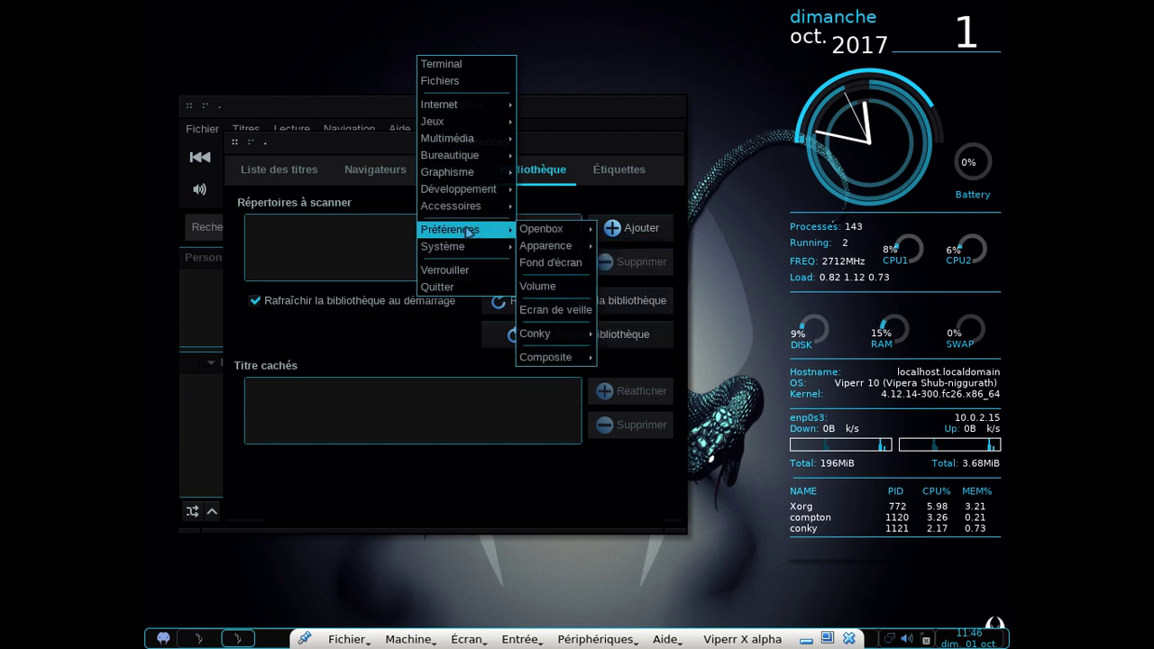
pyautogui.moveTo(587, 361)
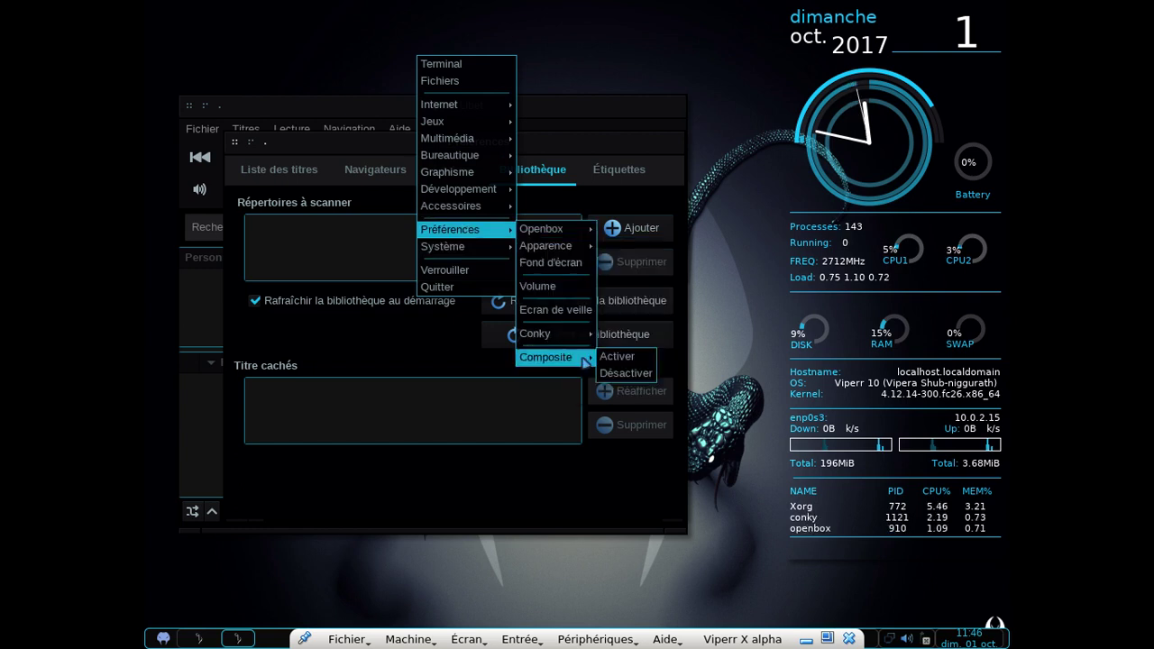
pyautogui.click(637, 375)
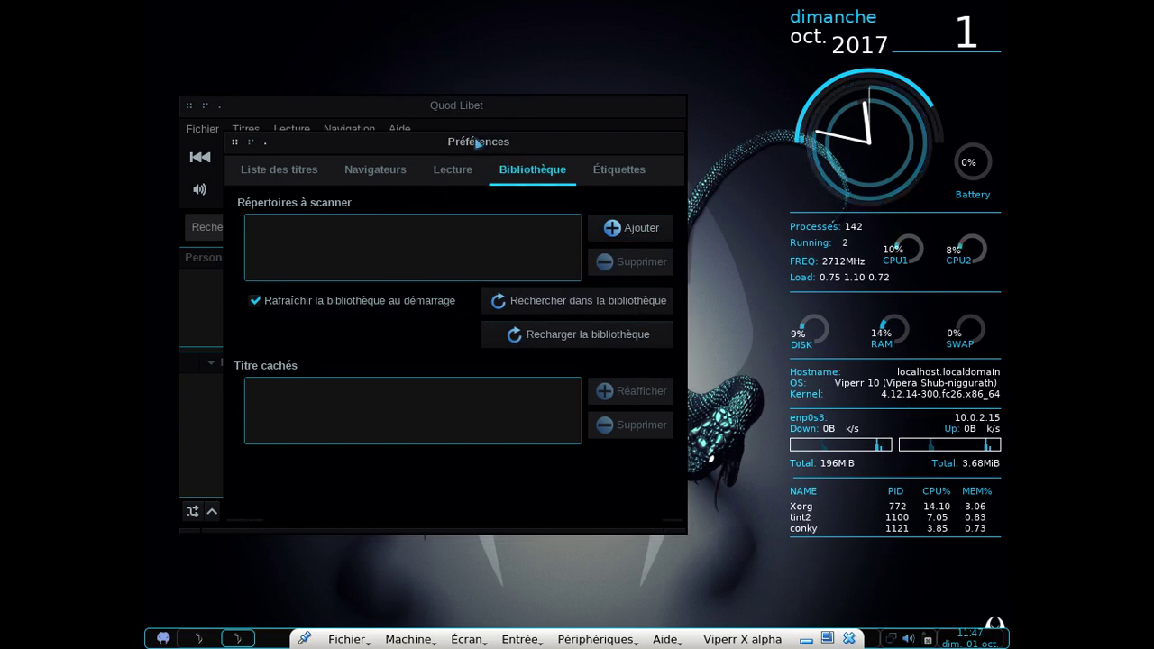
pyautogui.moveTo(477, 142); pyautogui.dragTo(520, 142)
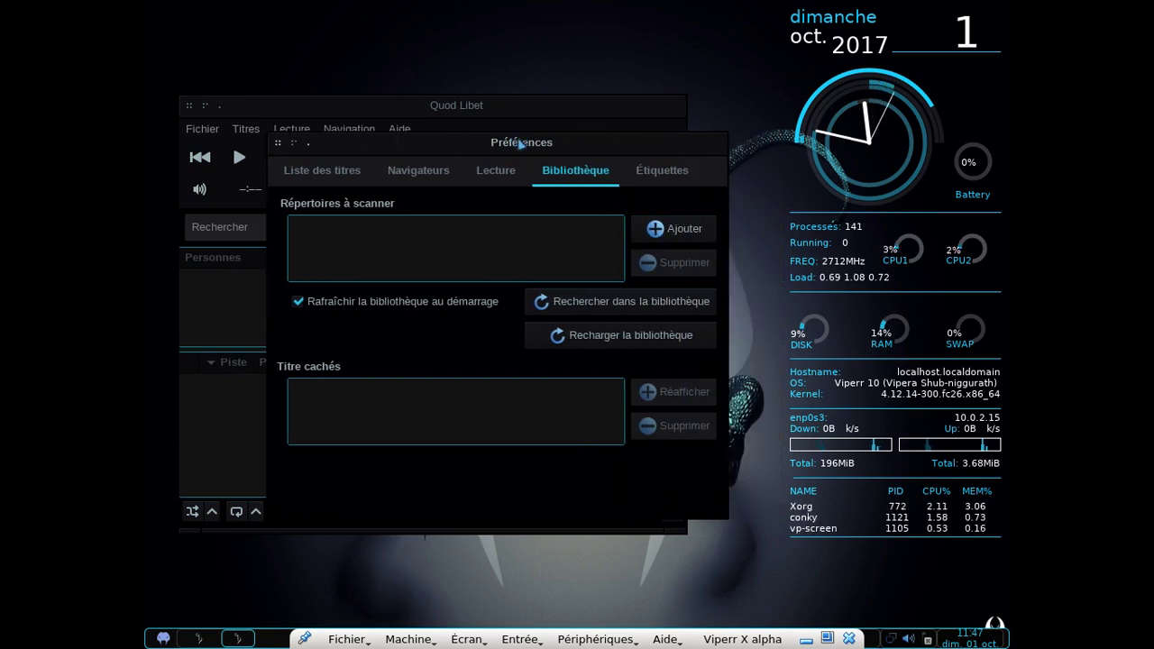
# Step: Add the ~/Musique folder to Quod Libet's library scan folders and close Préférences
pyautogui.click(693, 238)
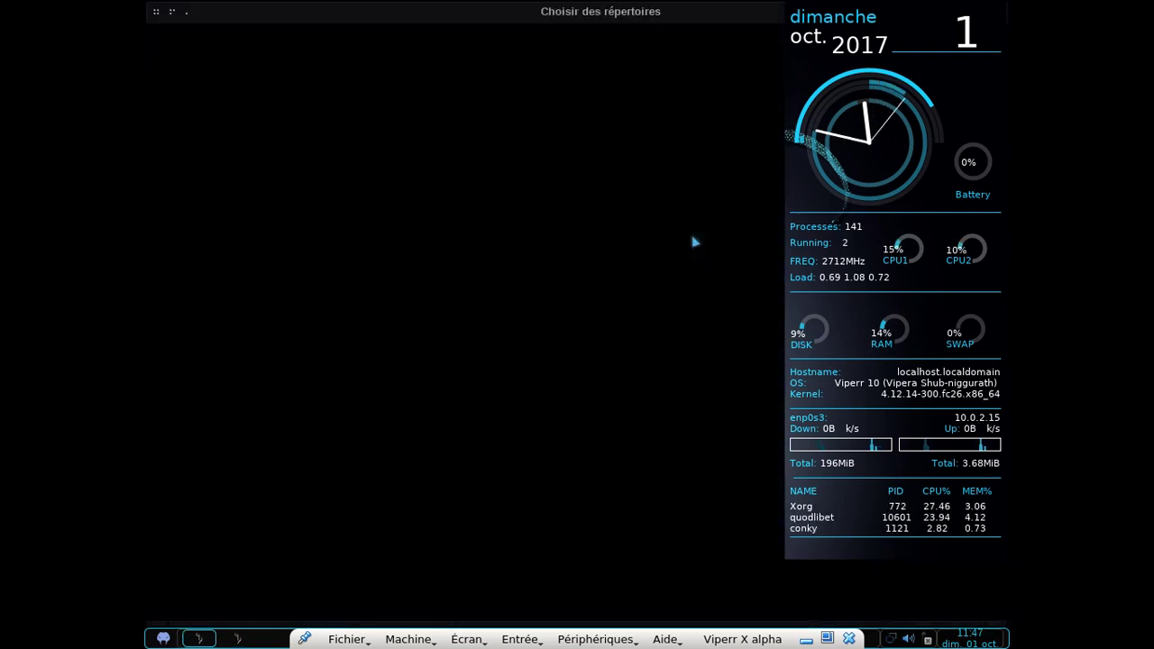
pyautogui.click(361, 167)
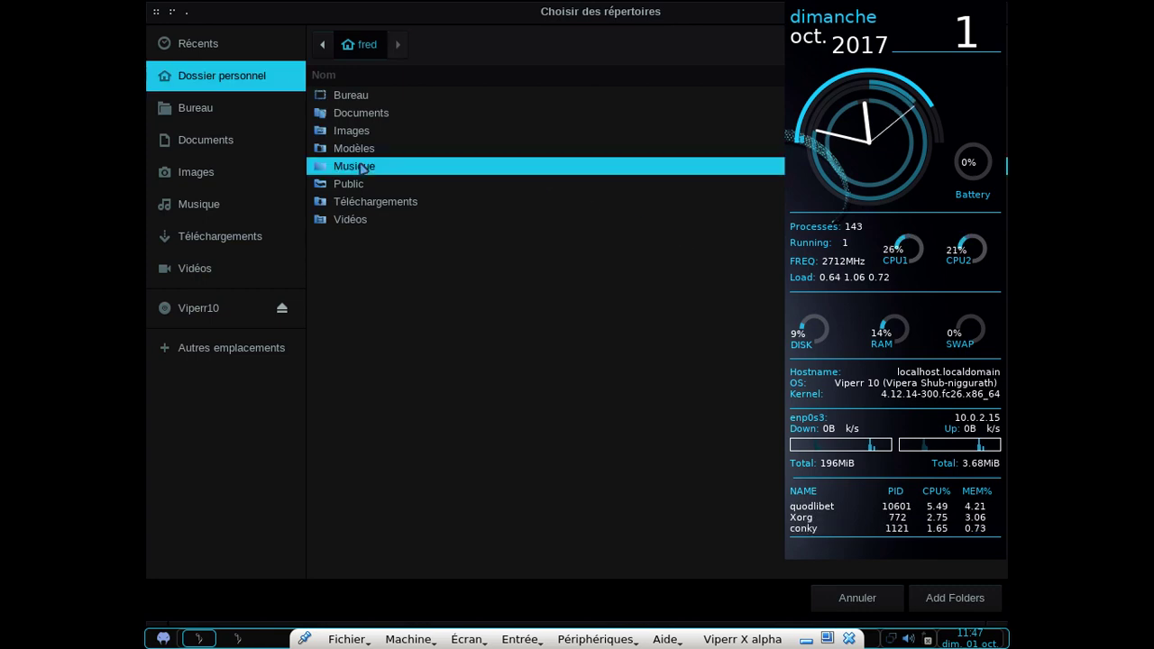
pyautogui.doubleClick(361, 168)
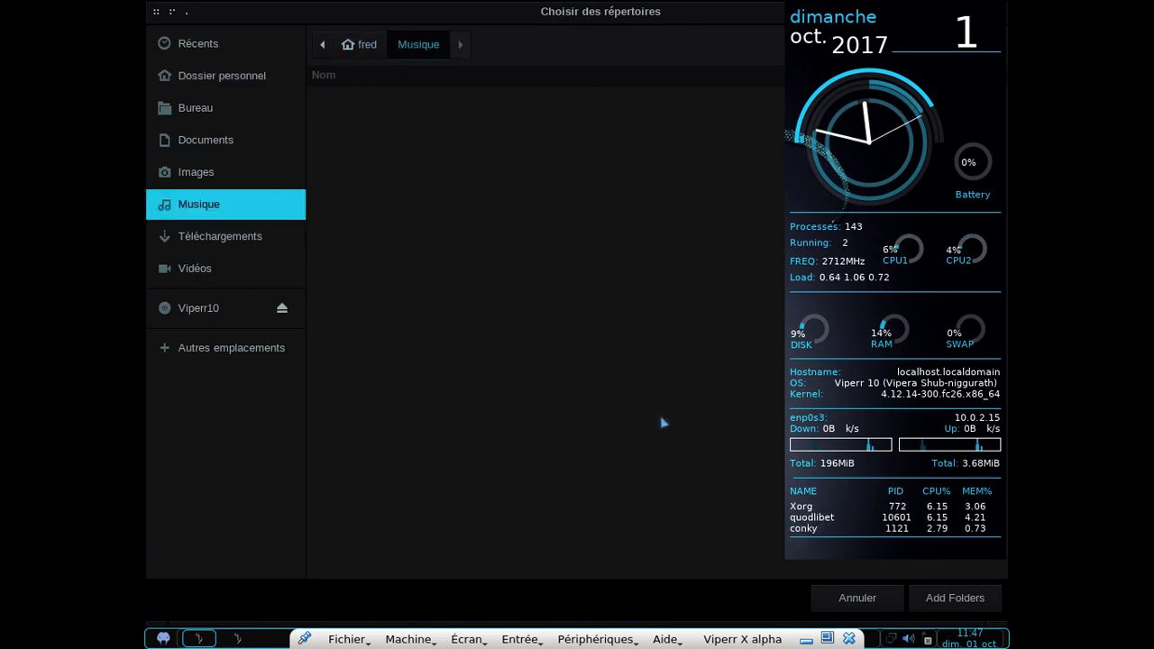
pyautogui.click(958, 598)
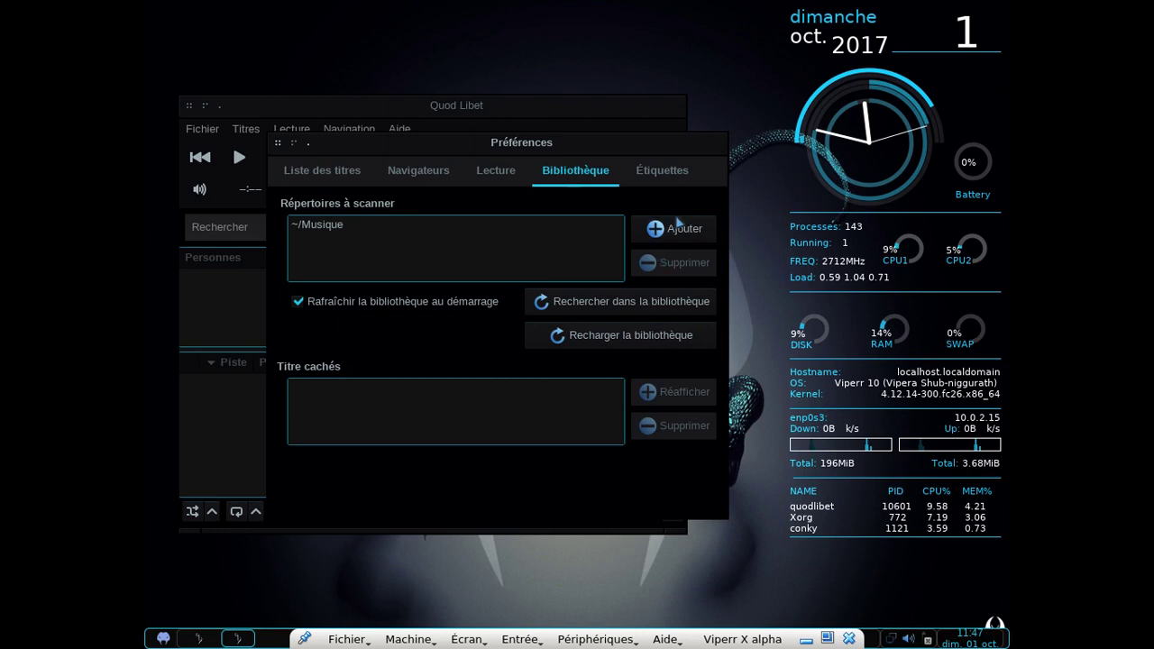
pyautogui.click(278, 146)
# Step: Restart the Openbox window manager from the desktop menu and close Quod Libet
pyautogui.rightClick(497, 56)
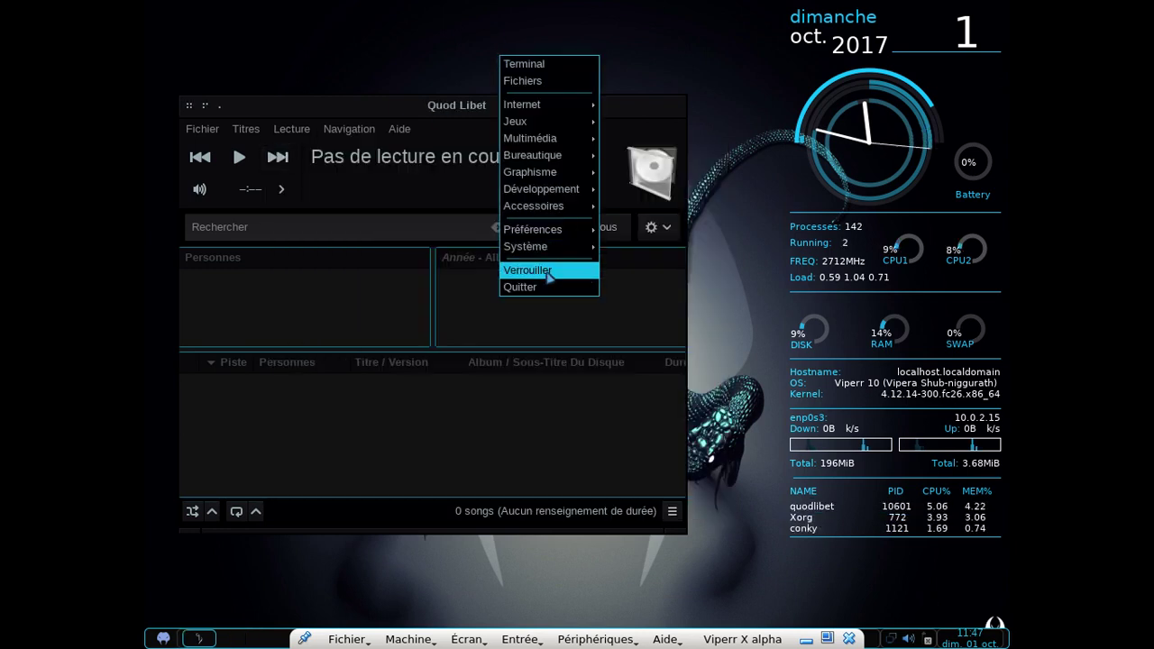
pyautogui.moveTo(572, 229)
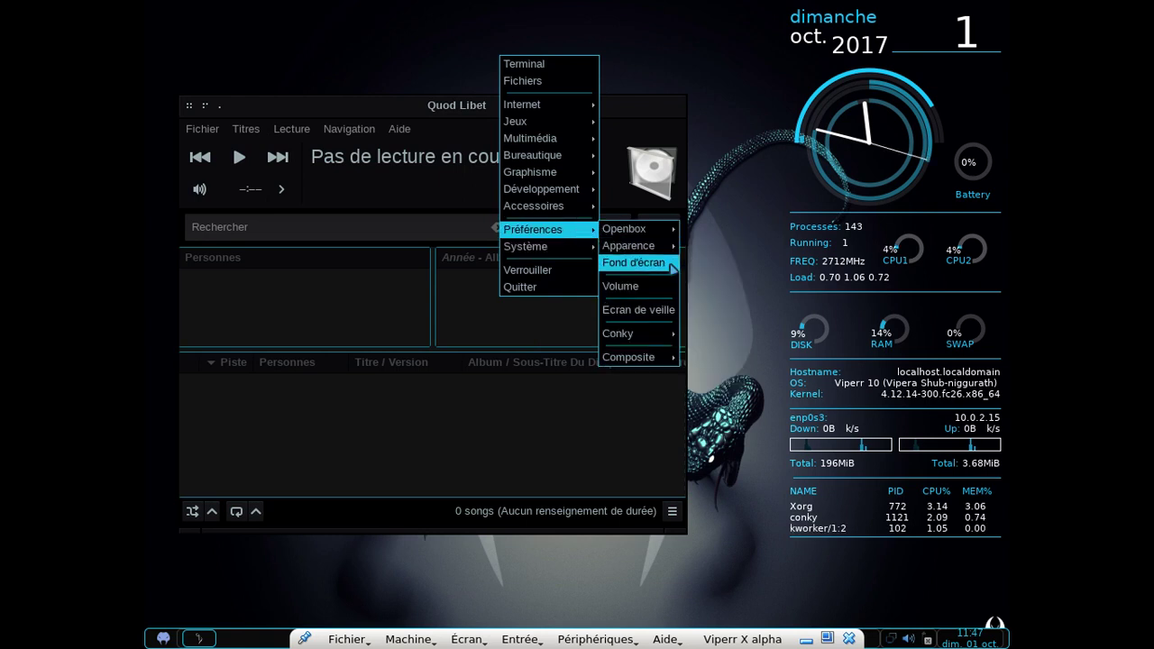
pyautogui.moveTo(665, 227)
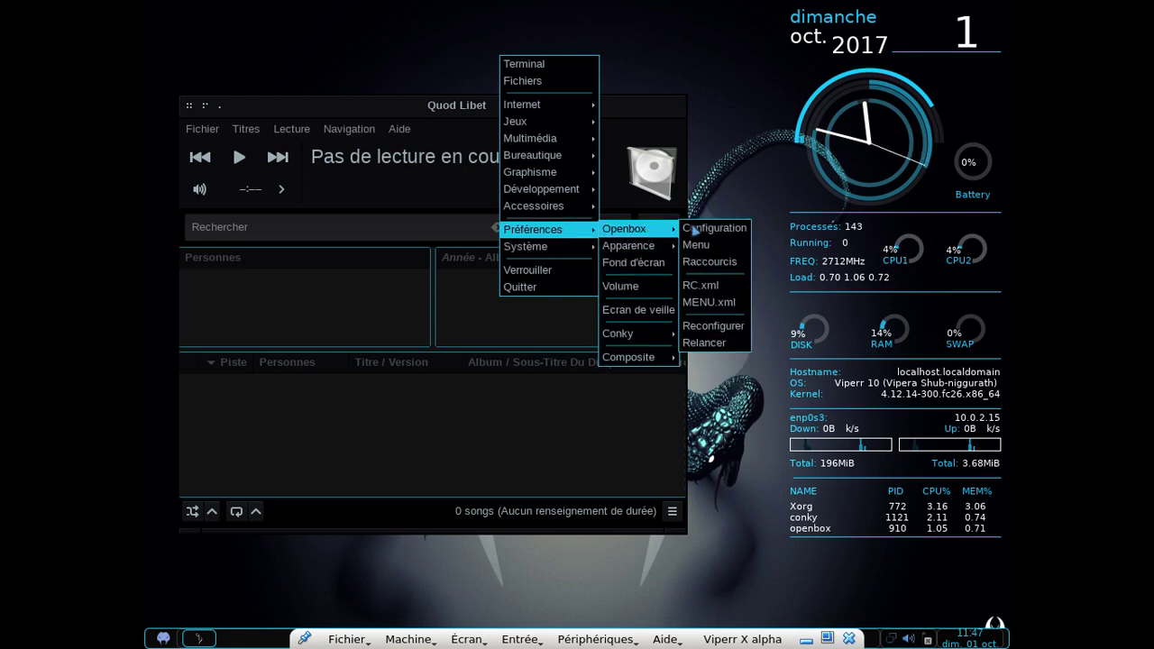
pyautogui.click(736, 344)
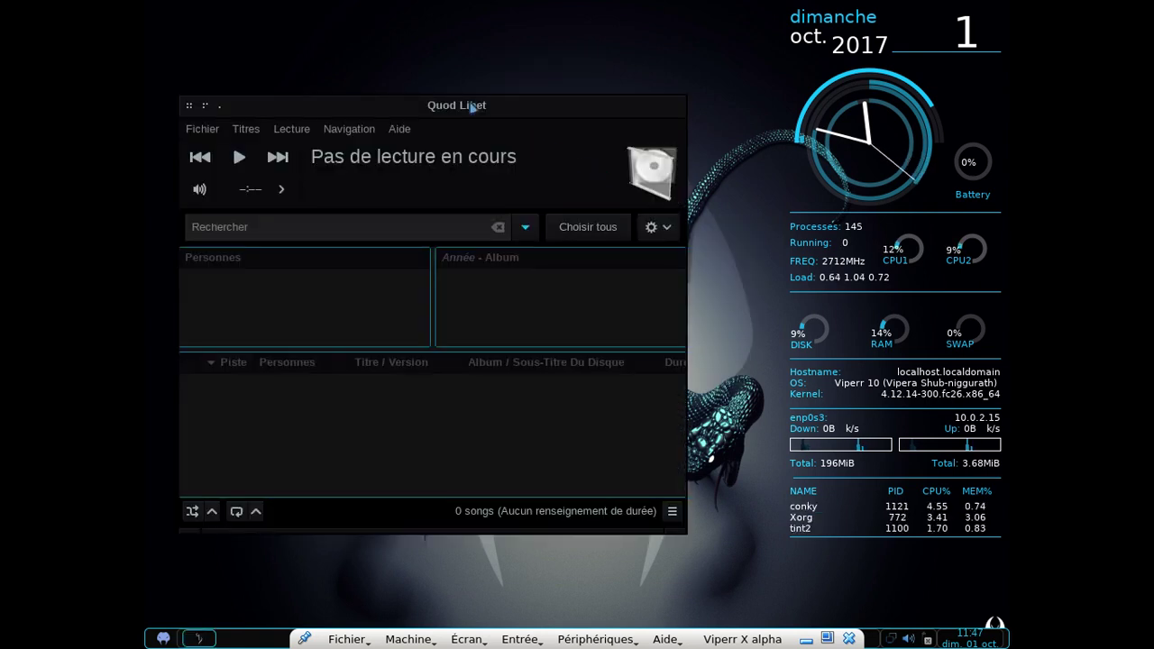
pyautogui.moveTo(471, 106)
pyautogui.mouseDown()
pyautogui.moveTo(820, 110)
pyautogui.moveTo(487, 105)
pyautogui.mouseUp()
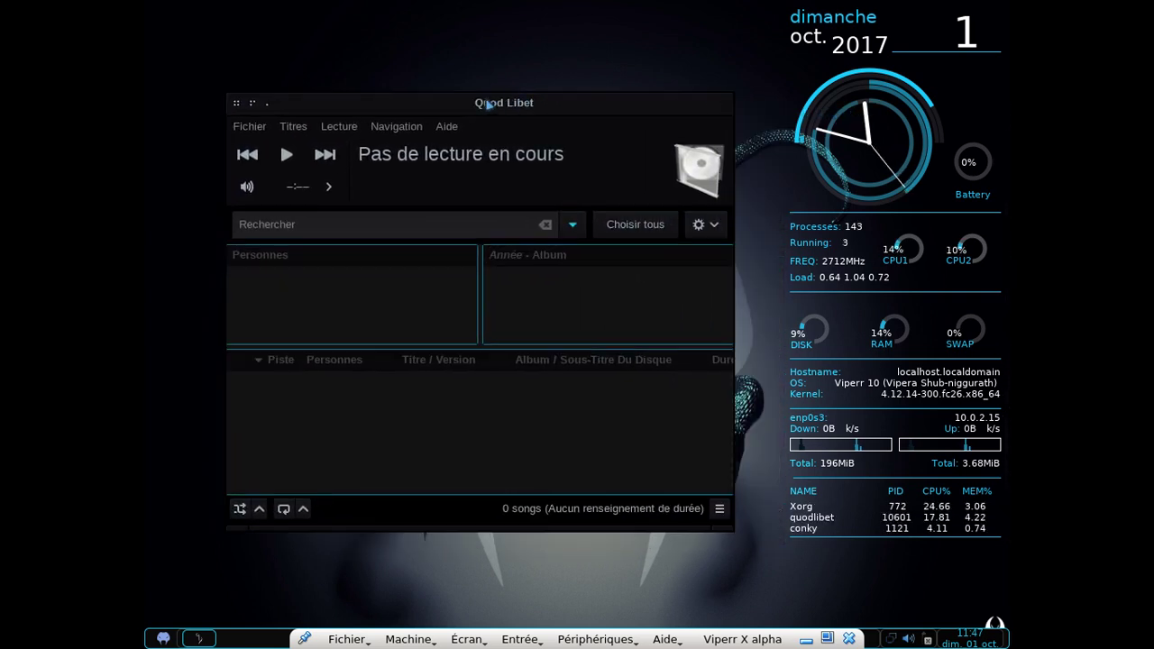
pyautogui.click(235, 105)
# Step: Log out of the session and sign back in at the login screen with the username
pyautogui.rightClick(245, 97)
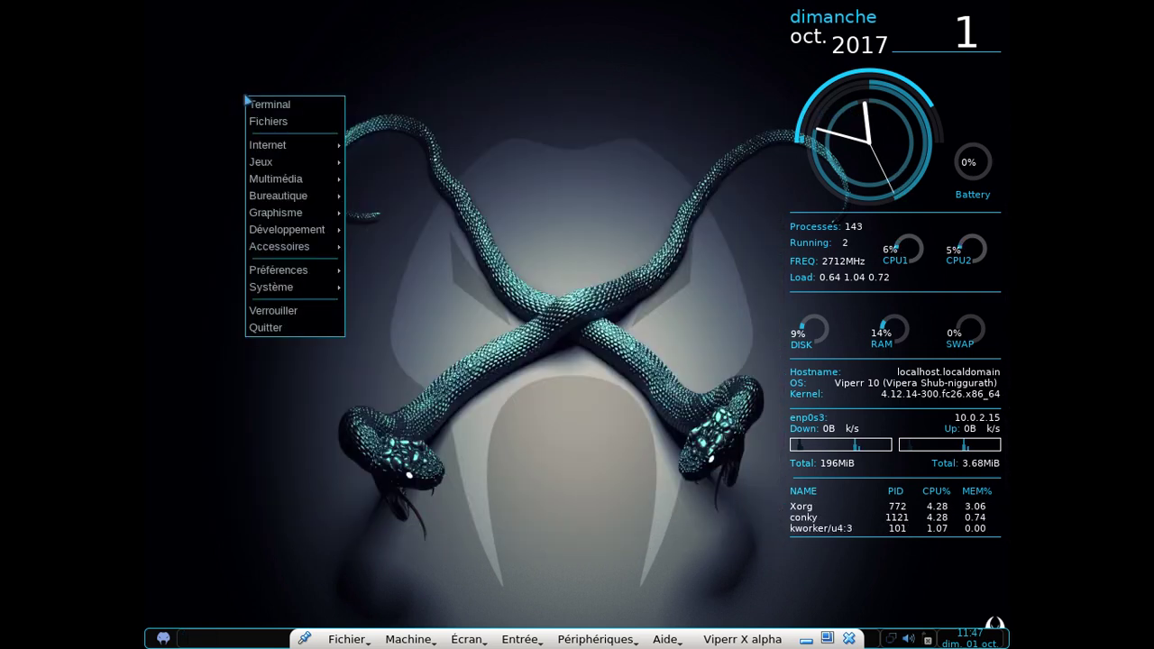
pyautogui.moveTo(315, 291)
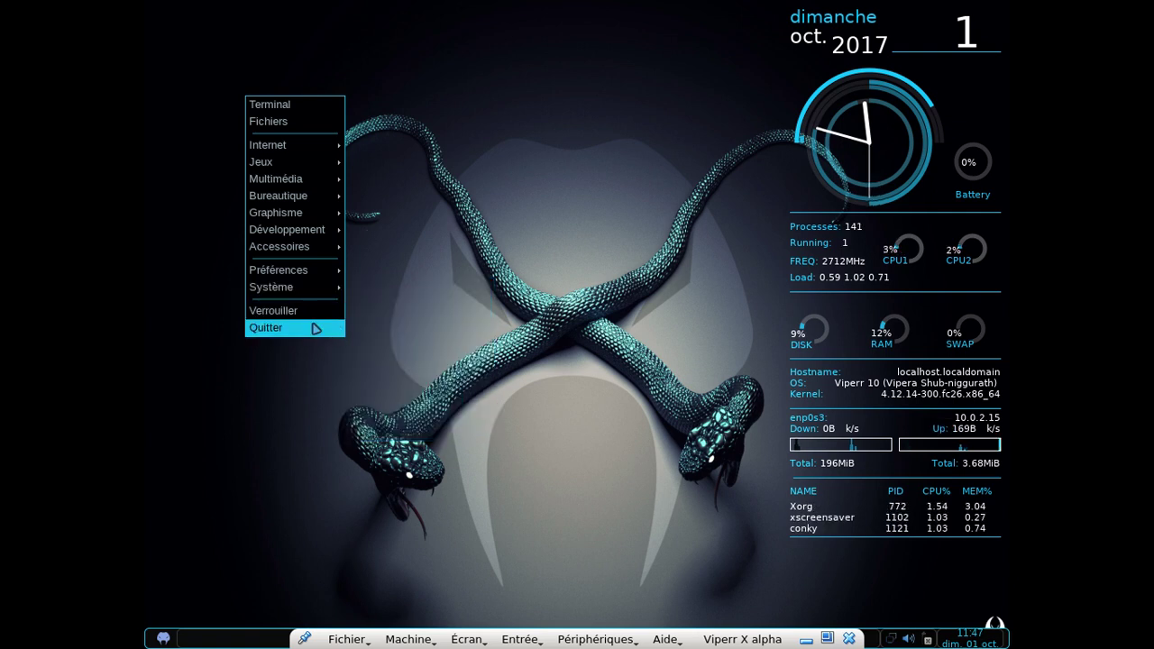
pyautogui.click(315, 329)
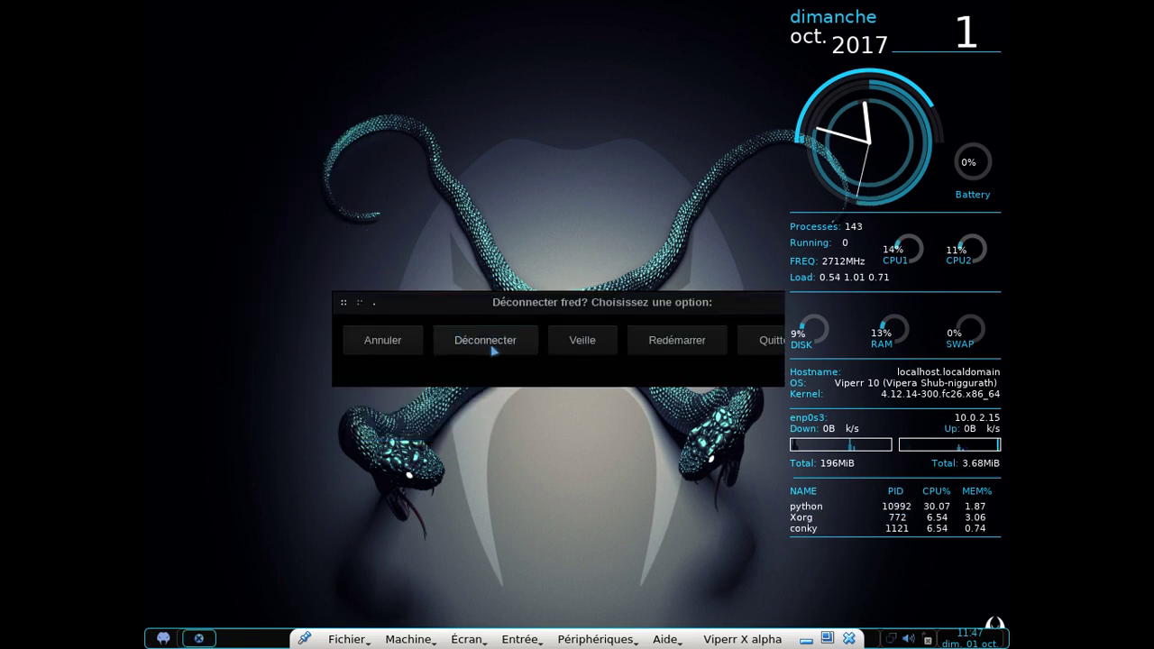
pyautogui.click(487, 341)
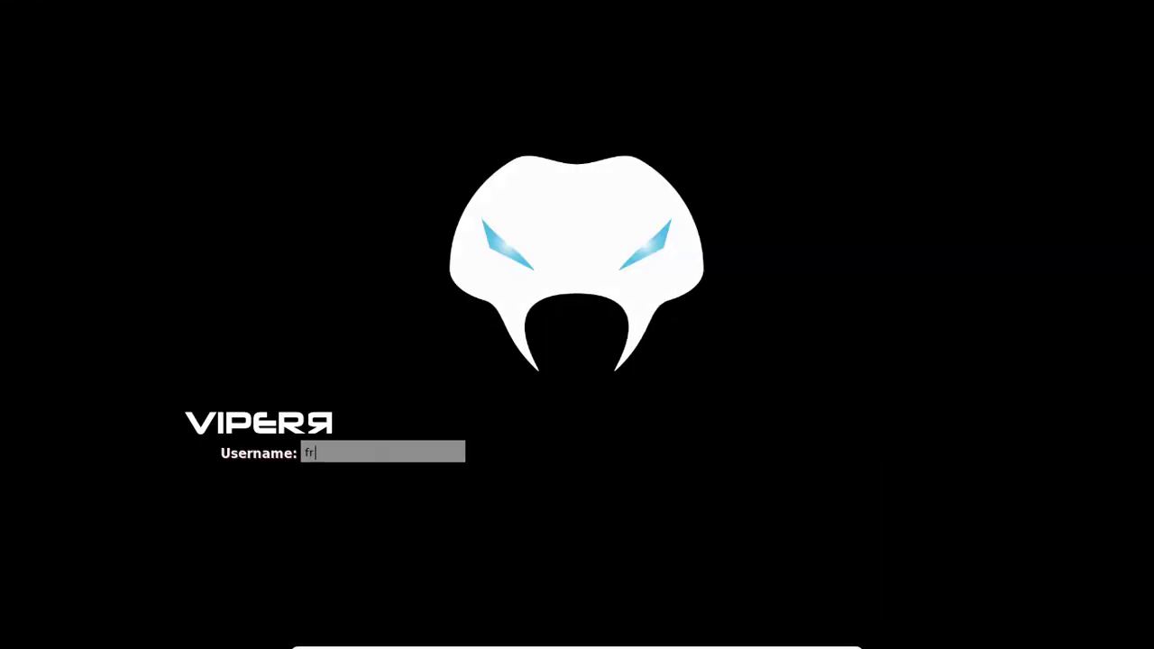
pyautogui.press('Return')
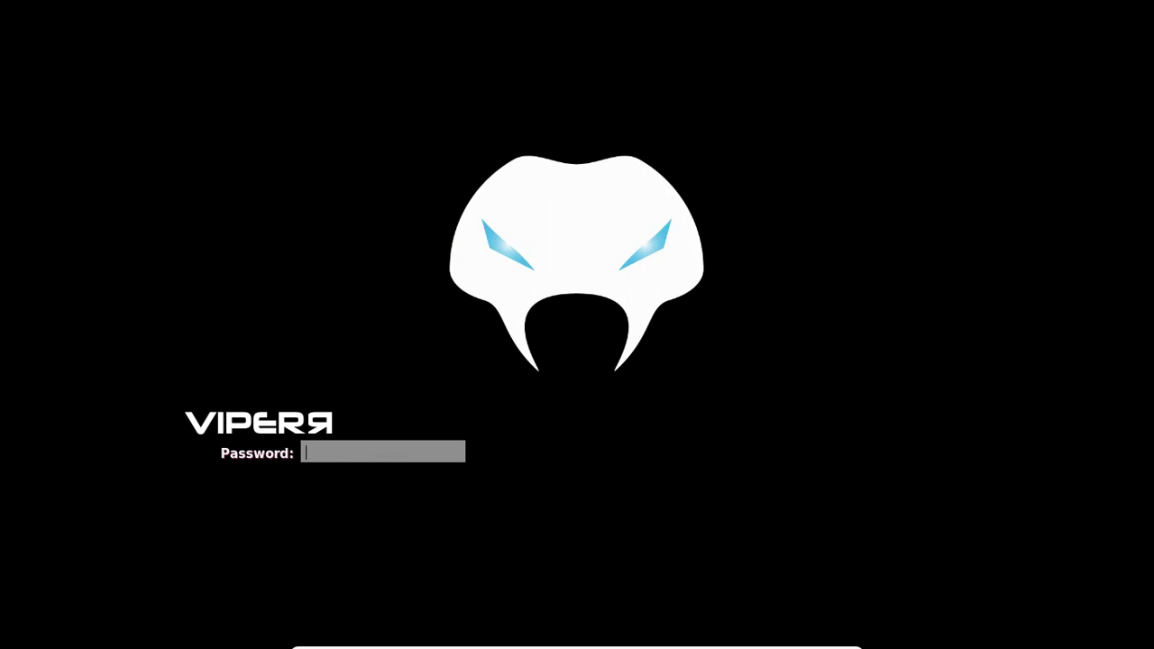
pyautogui.press('Return')
pyautogui.write('freder')
pyautogui.press('Return')
pyautogui.press('Return')
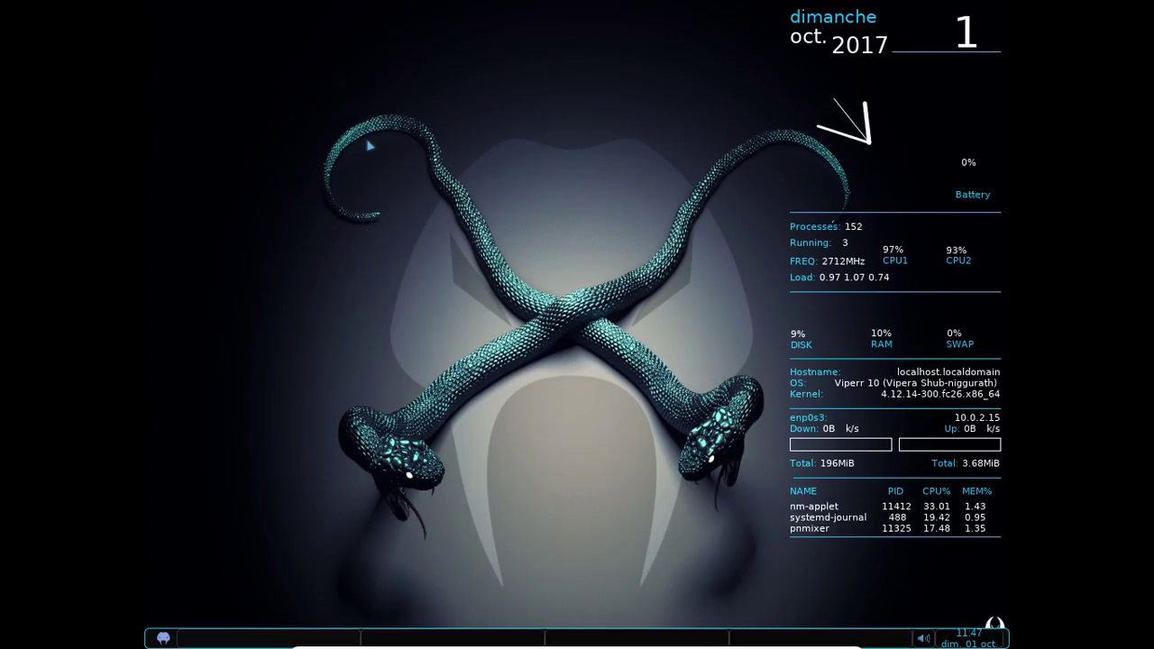
# Step: Launch Quod Libet from the desktop menu's Multimédia submenu and reposition its window
pyautogui.rightClick(325, 93)
pyautogui.moveTo(361, 156)
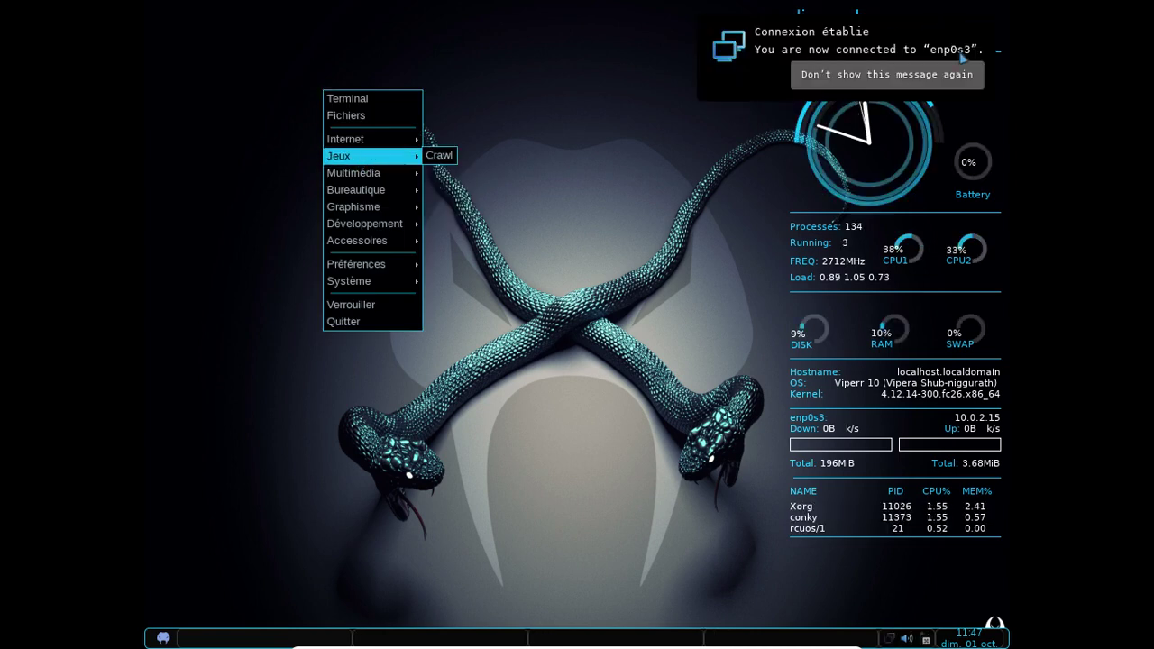
pyautogui.click(321, 234)
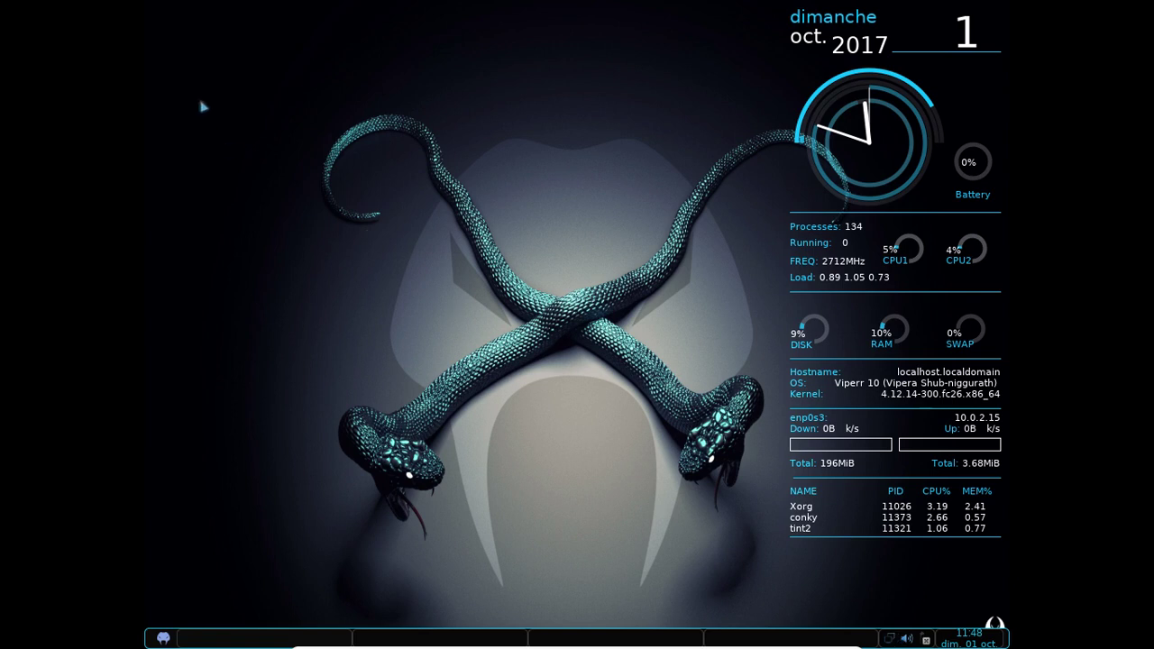
pyautogui.rightClick(229, 70)
pyautogui.moveTo(288, 182)
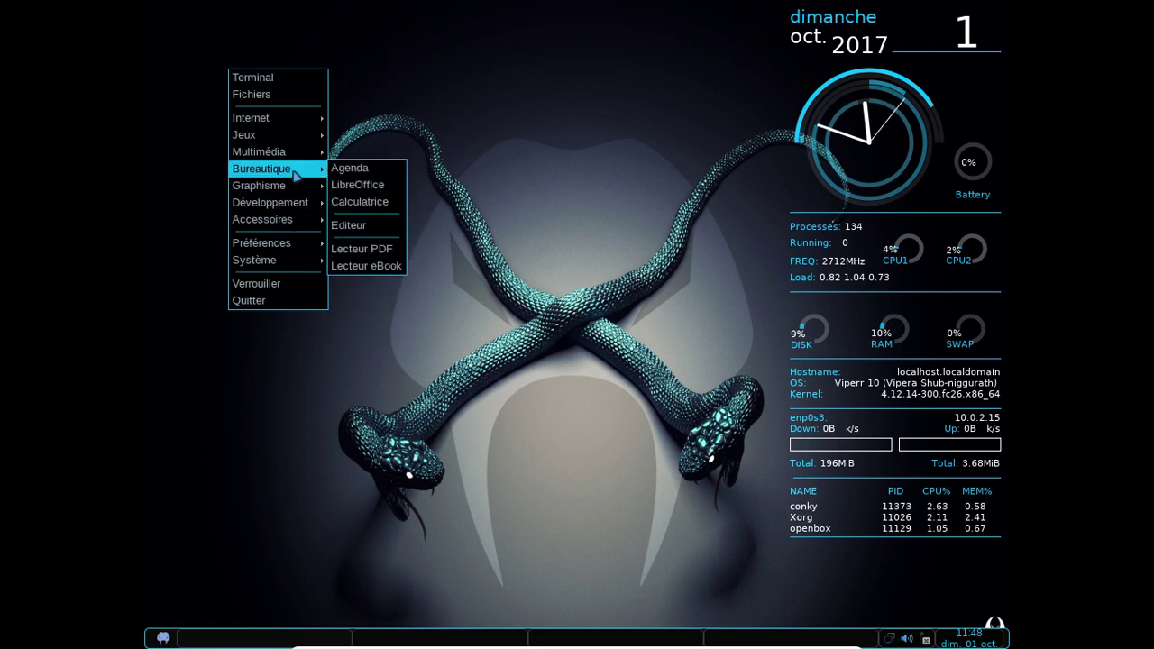
pyautogui.moveTo(298, 154)
pyautogui.click(365, 177)
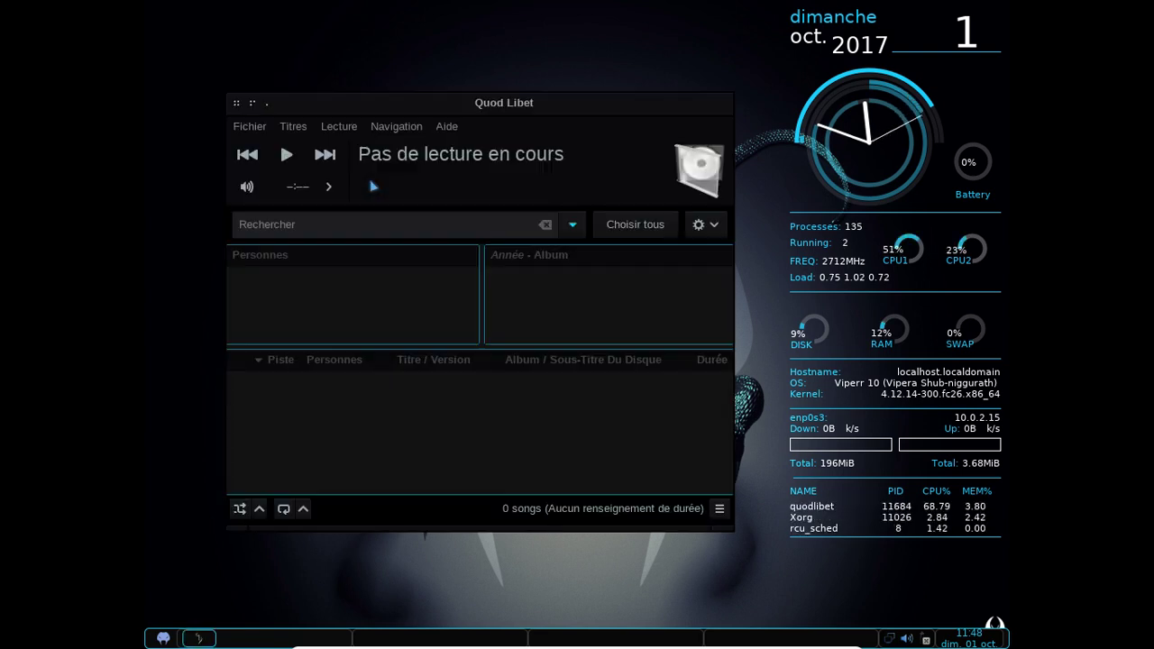
pyautogui.moveTo(395, 104)
pyautogui.mouseDown()
pyautogui.moveTo(620, 108)
pyautogui.moveTo(376, 90)
pyautogui.moveTo(407, 84)
pyautogui.mouseUp()
# Step: Open the Thunar file manager from the desktop menu
pyautogui.rightClick(364, 42)
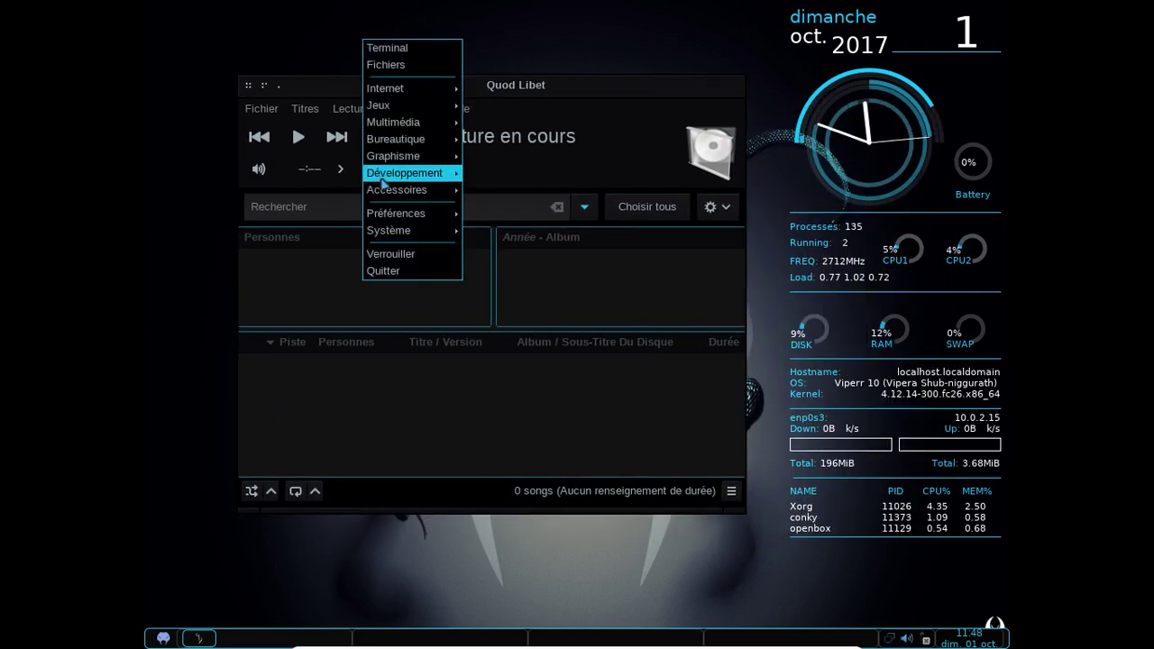
pyautogui.moveTo(384, 90)
pyautogui.click(386, 64)
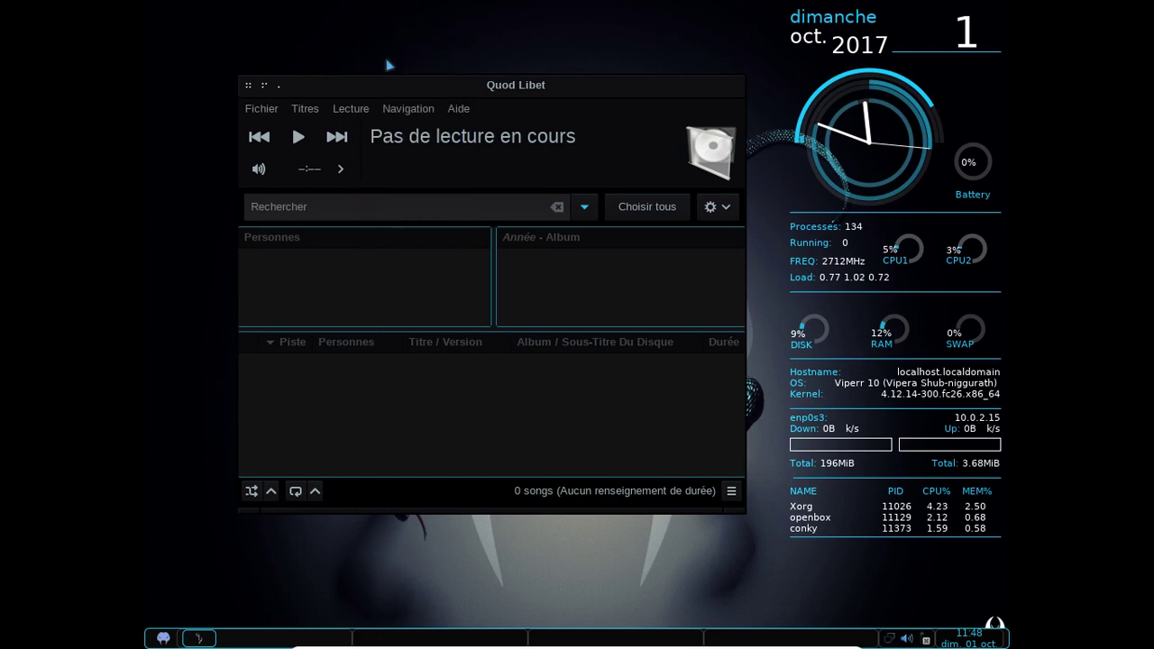
# Step: Extract the Elemarsons album zip in Téléchargements with Extraire ici
pyautogui.doubleClick(763, 370)
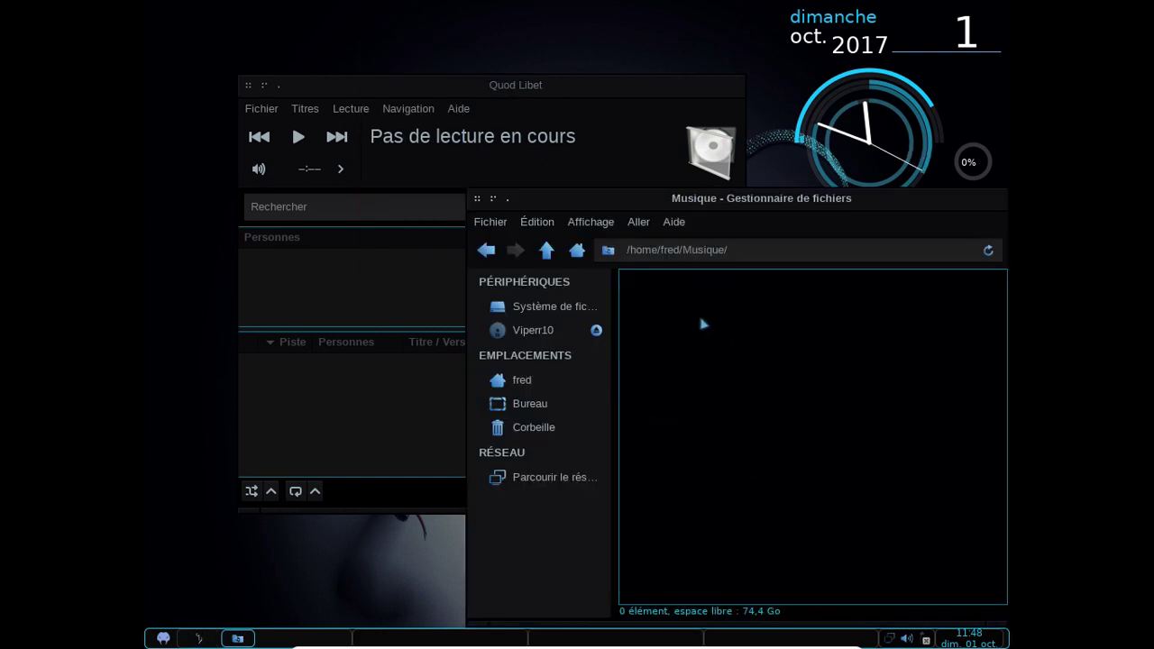
pyautogui.click(539, 379)
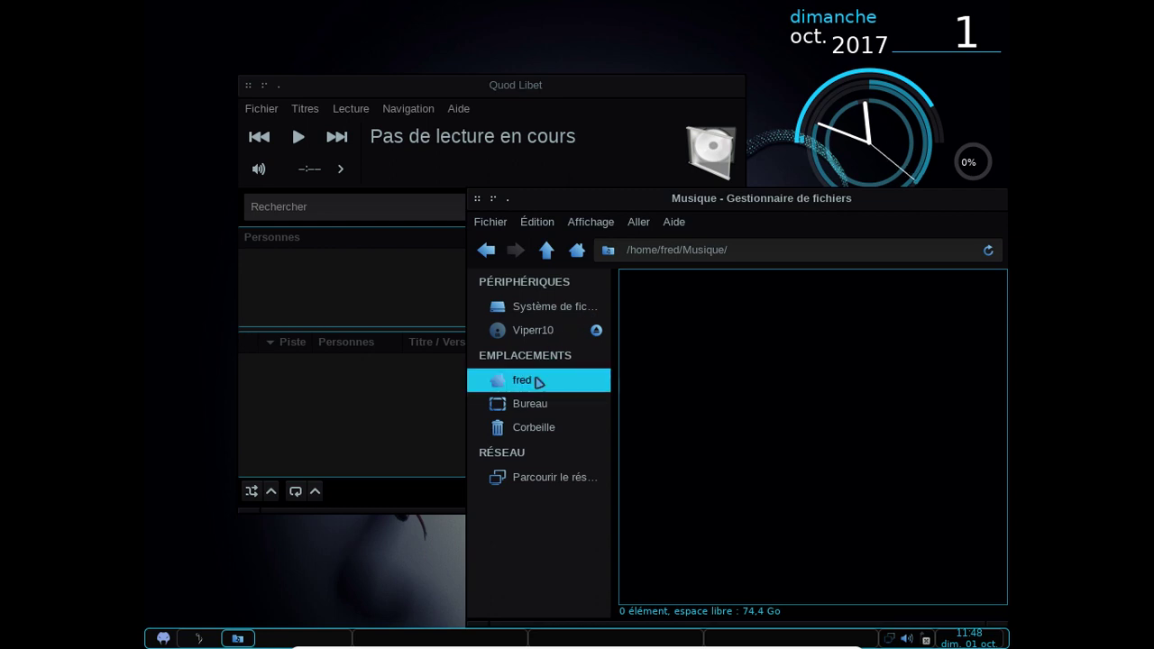
pyautogui.doubleClick(669, 442)
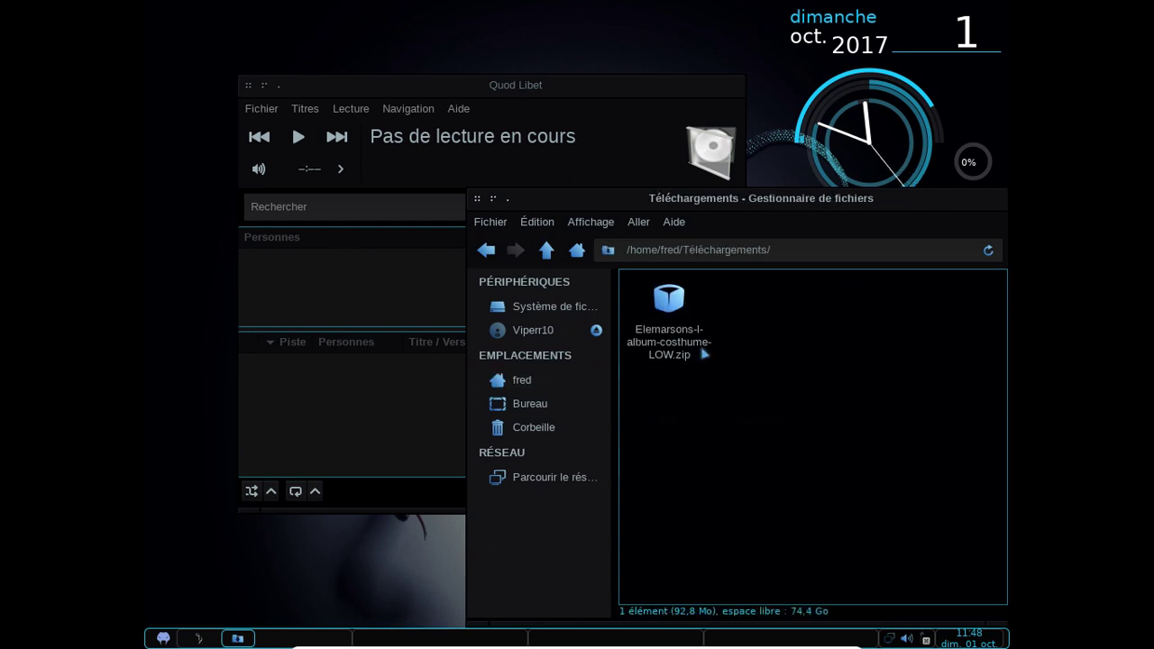
pyautogui.click(676, 317)
pyautogui.rightClick(677, 316)
pyautogui.click(763, 526)
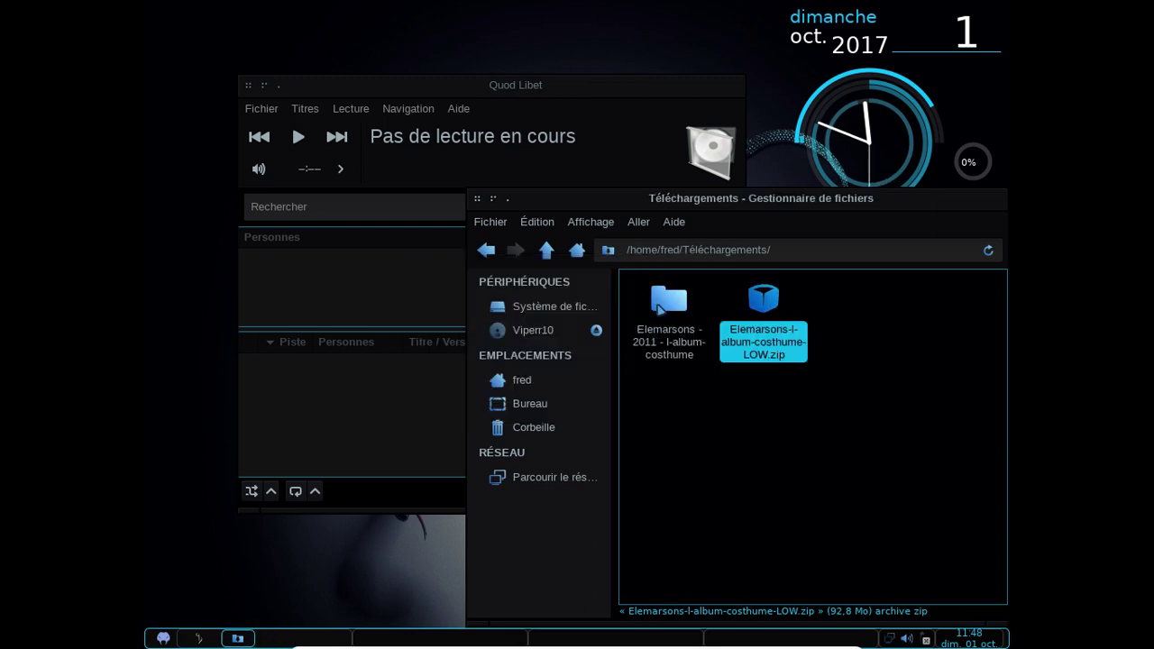
# Step: Paste the extracted Elemarsons album folder into ~/Musique, then close Thunar
pyautogui.click(661, 309)
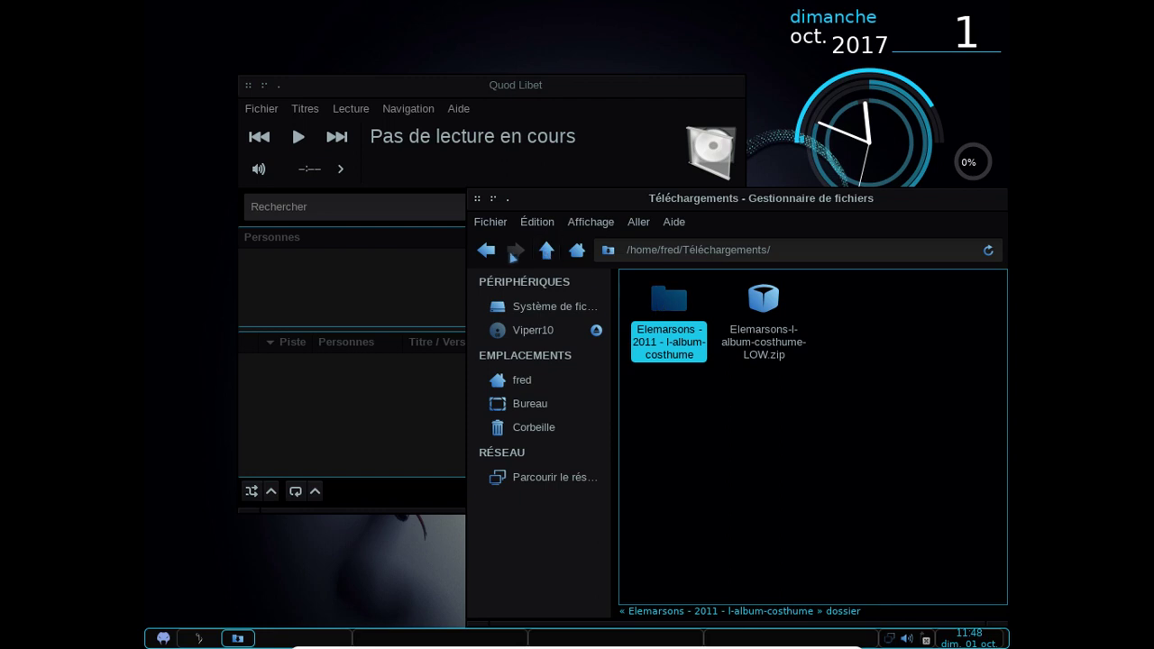
pyautogui.click(487, 250)
pyautogui.doubleClick(763, 370)
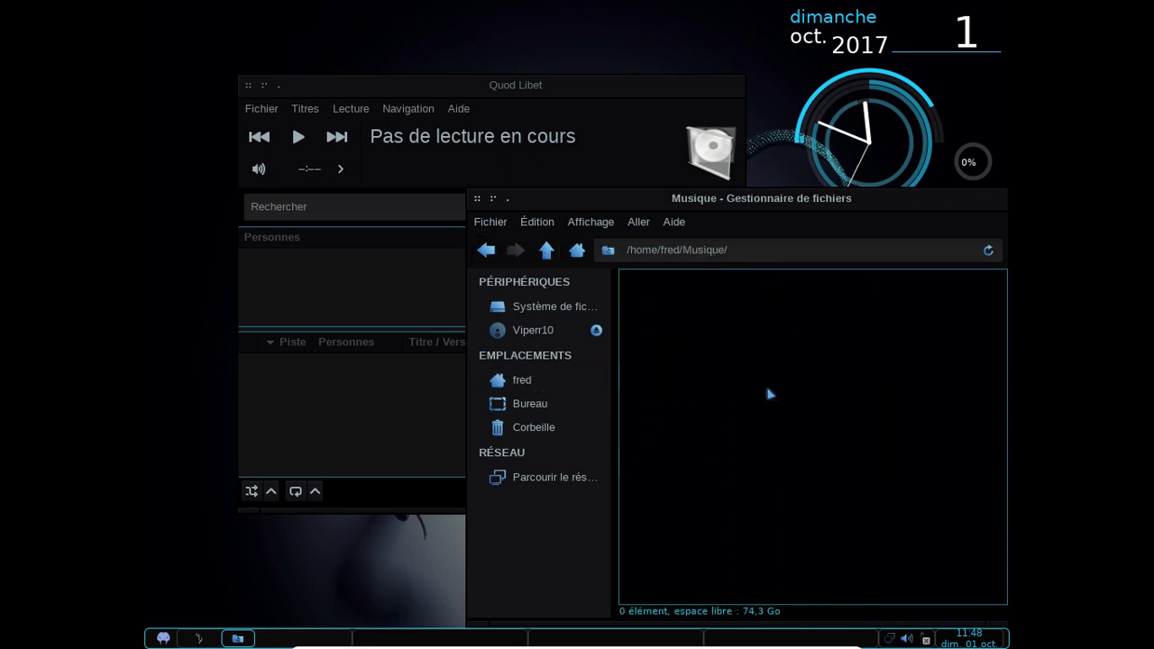
pyautogui.rightClick(742, 363)
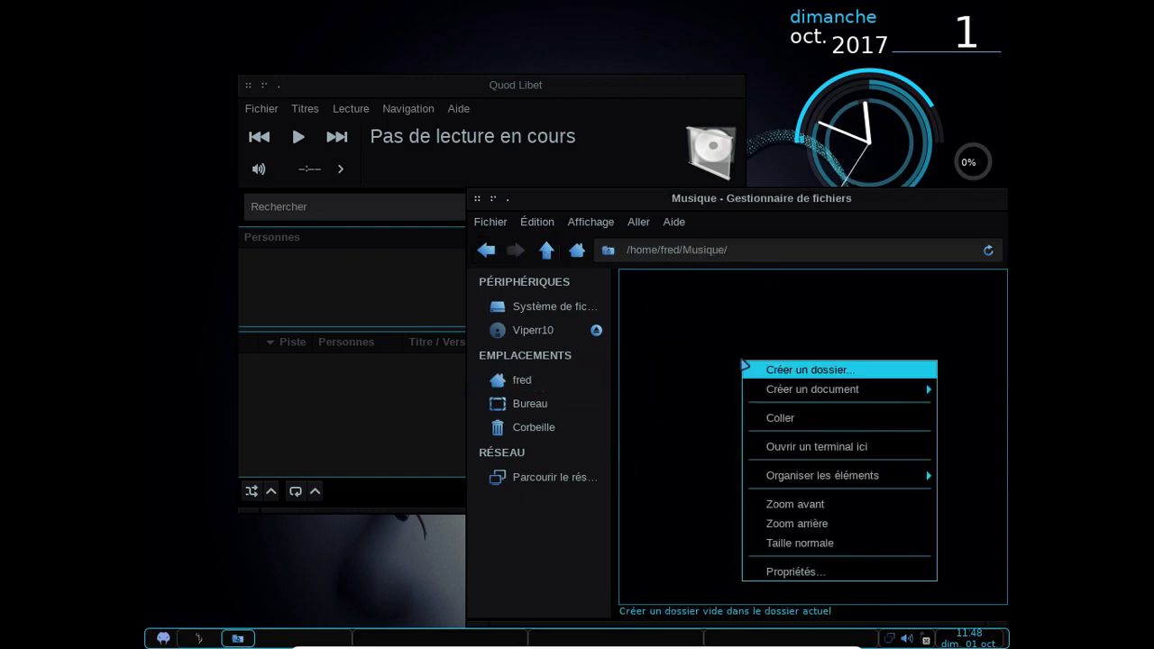
pyautogui.click(791, 419)
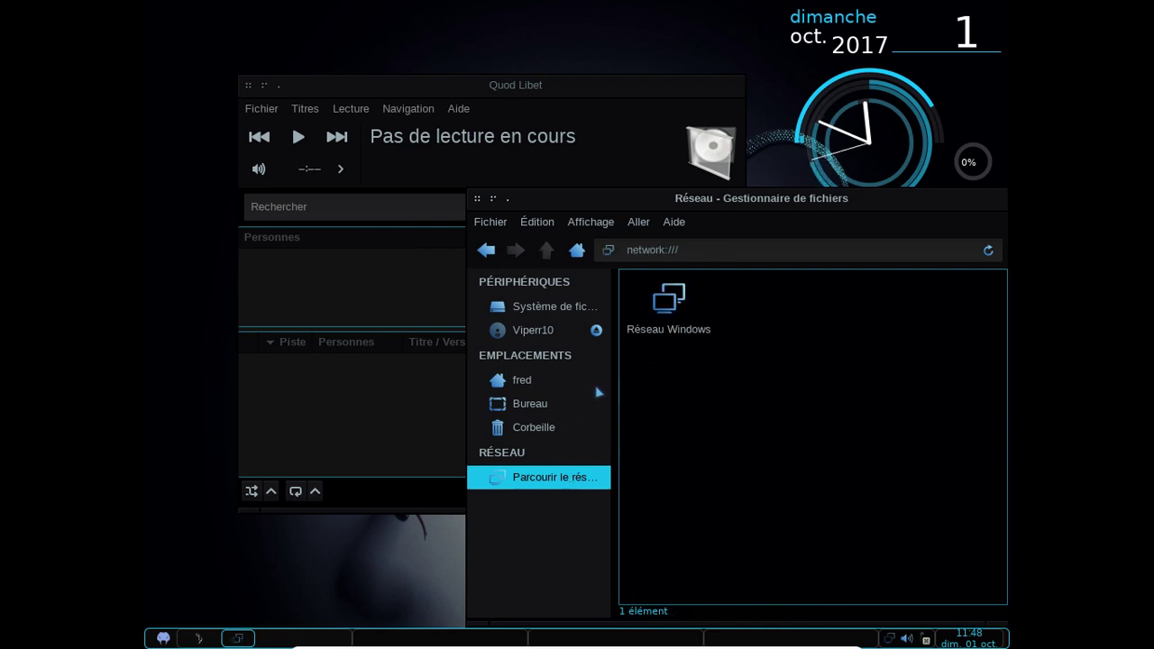
pyautogui.click(478, 199)
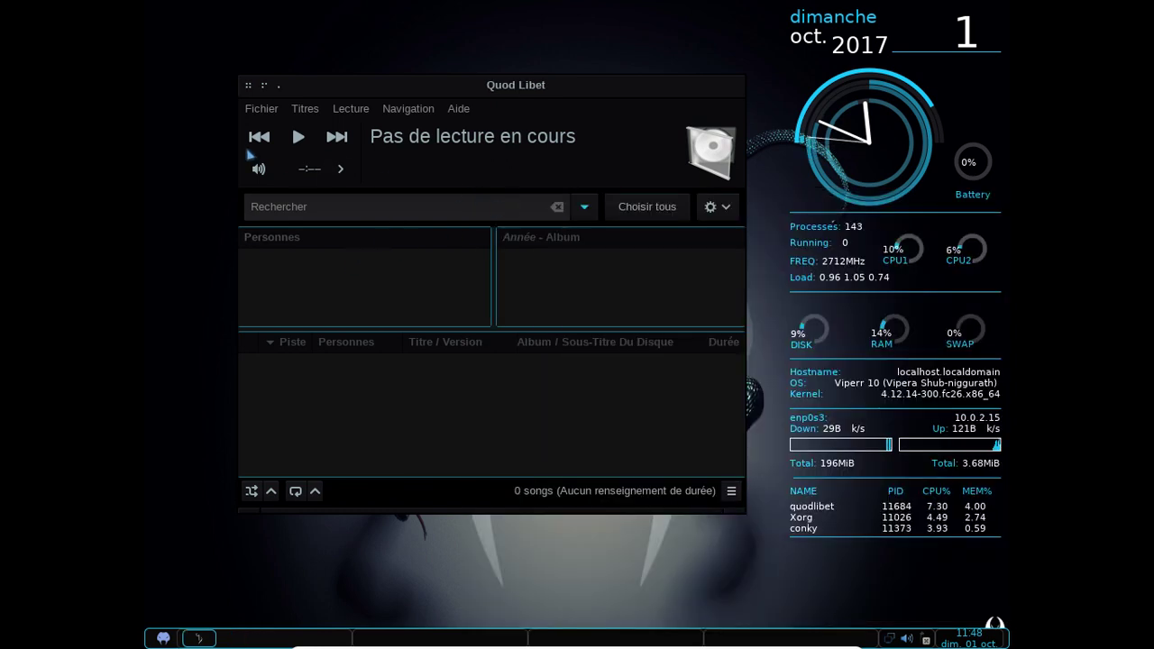
# Step: Rescan the Quod Libet library to bring in the 20 Élémarsons songs and play the album from track 1
pyautogui.click(261, 110)
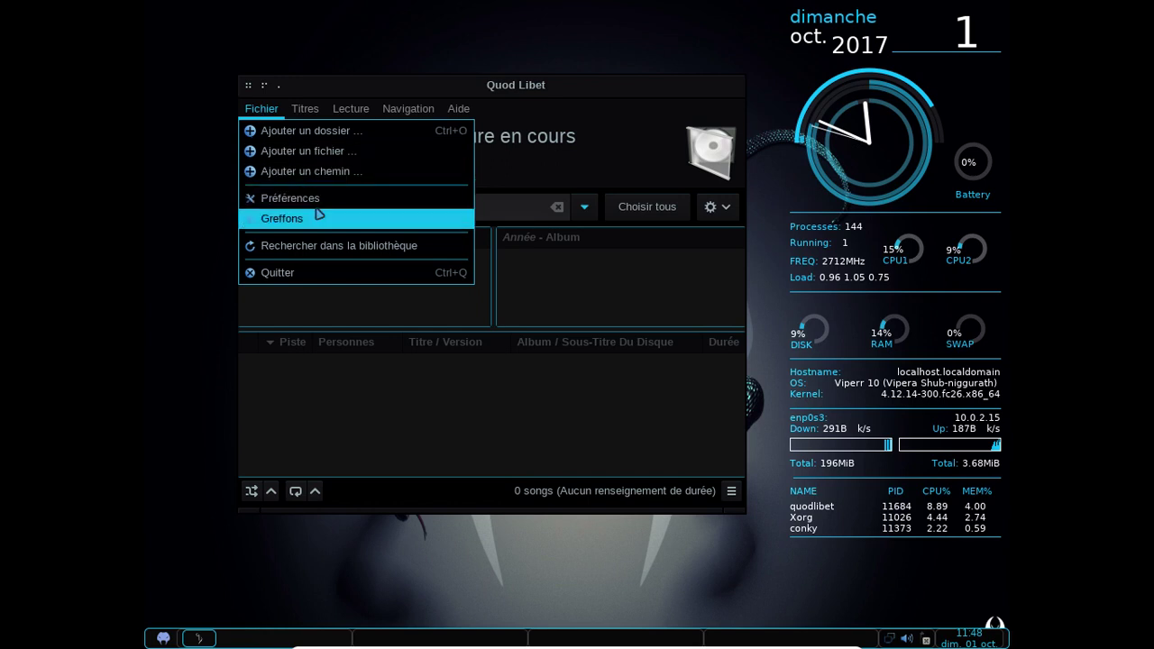
pyautogui.click(333, 246)
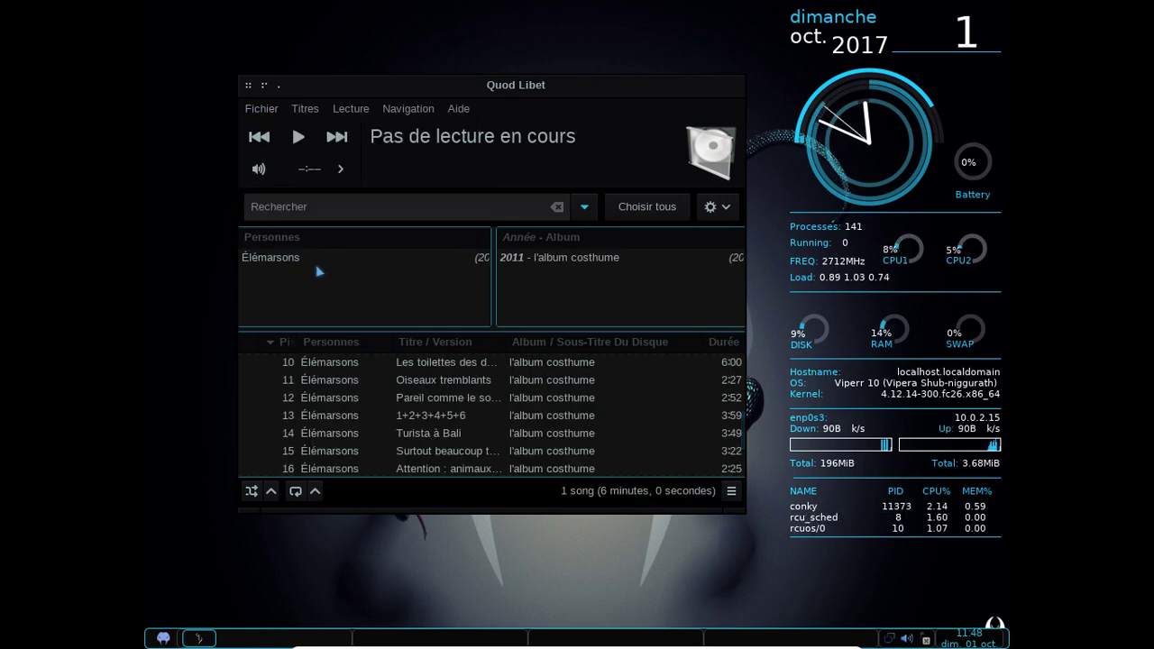
pyautogui.doubleClick(309, 261)
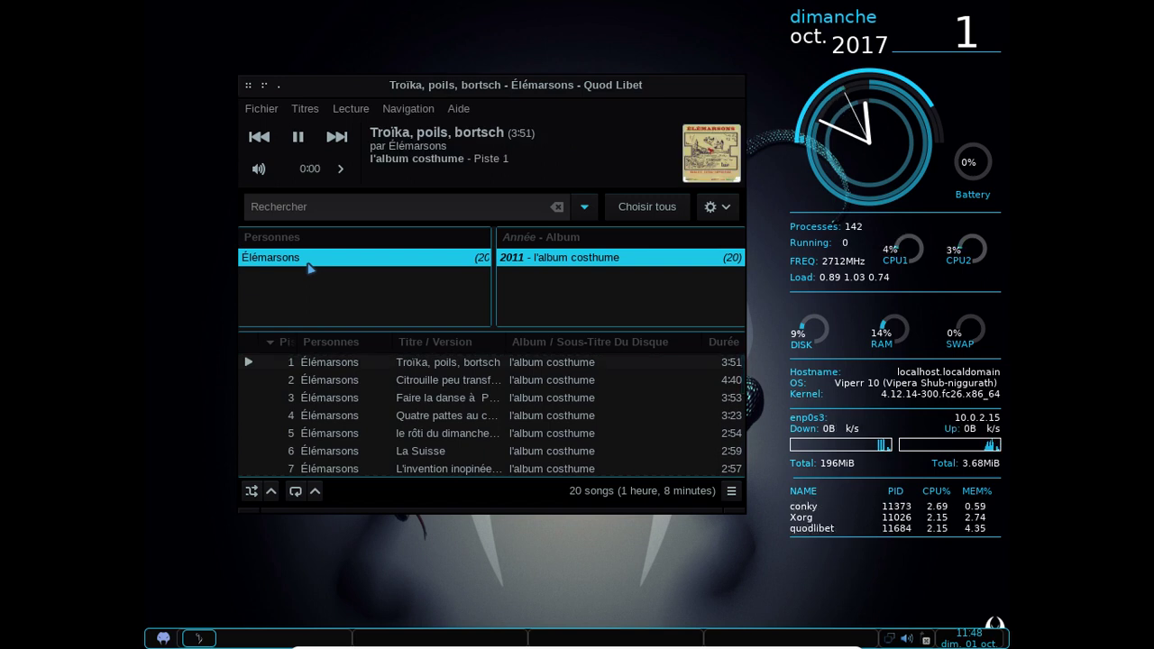
# Step: Make sure track 1 is playing, then close the Quod Libet window
pyautogui.click(311, 170)
pyautogui.click(315, 175)
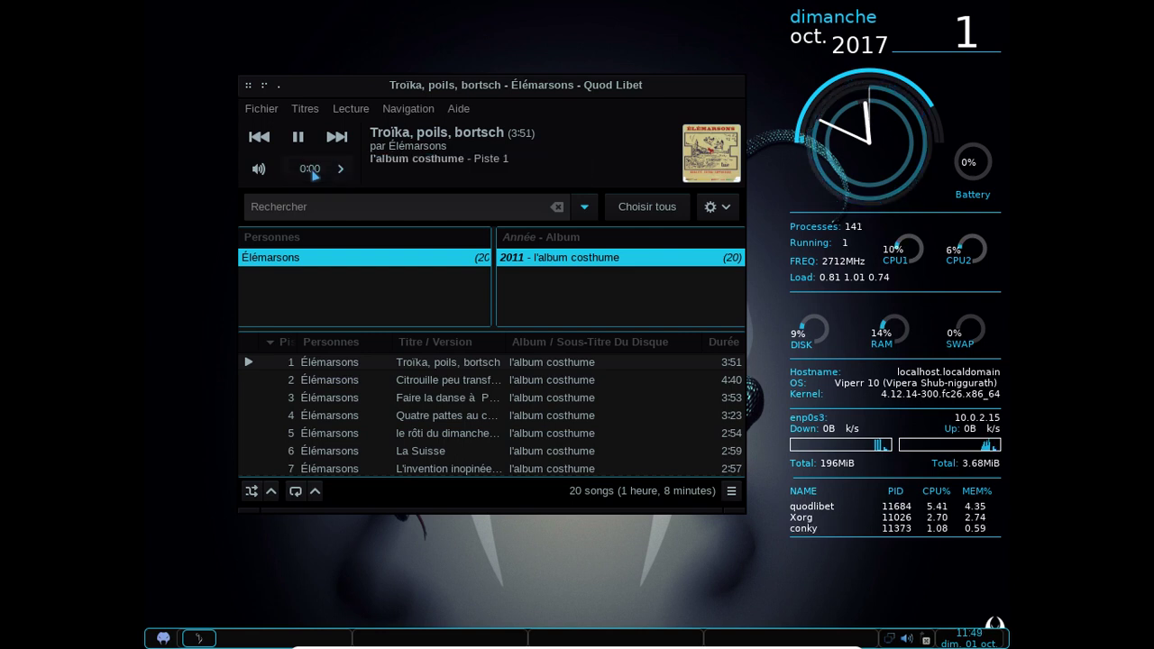
pyautogui.click(298, 137)
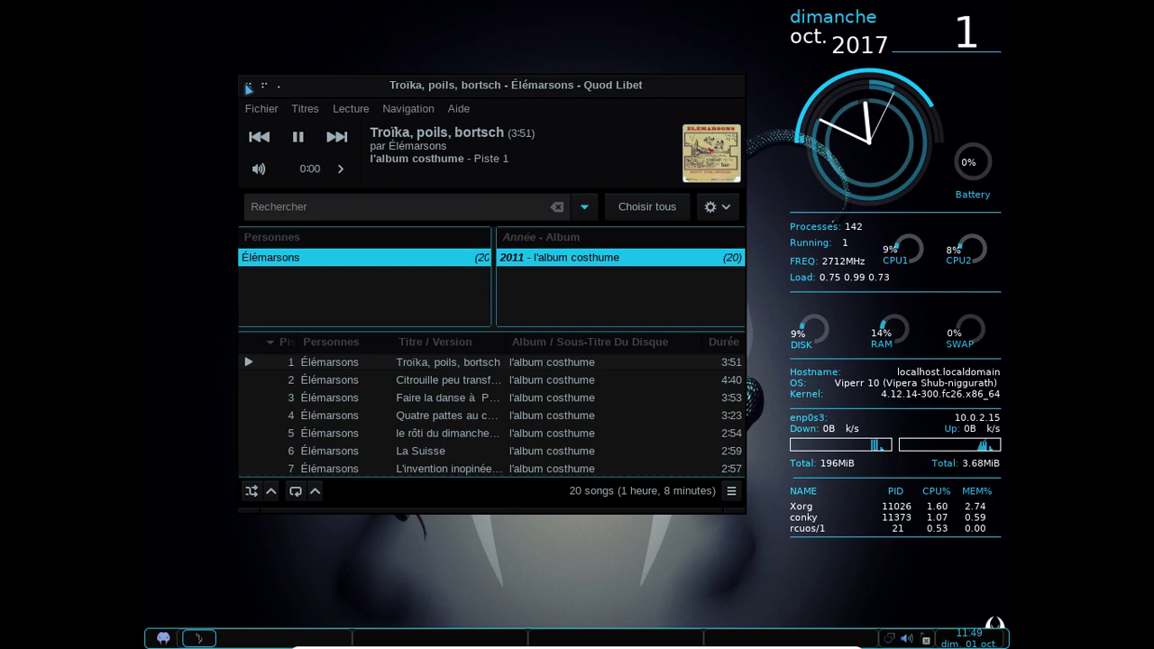
pyautogui.click(248, 87)
# Step: Launch Yum Extender from the desktop menu's Système > Gestionnaire de programmes entry
pyautogui.rightClick(248, 87)
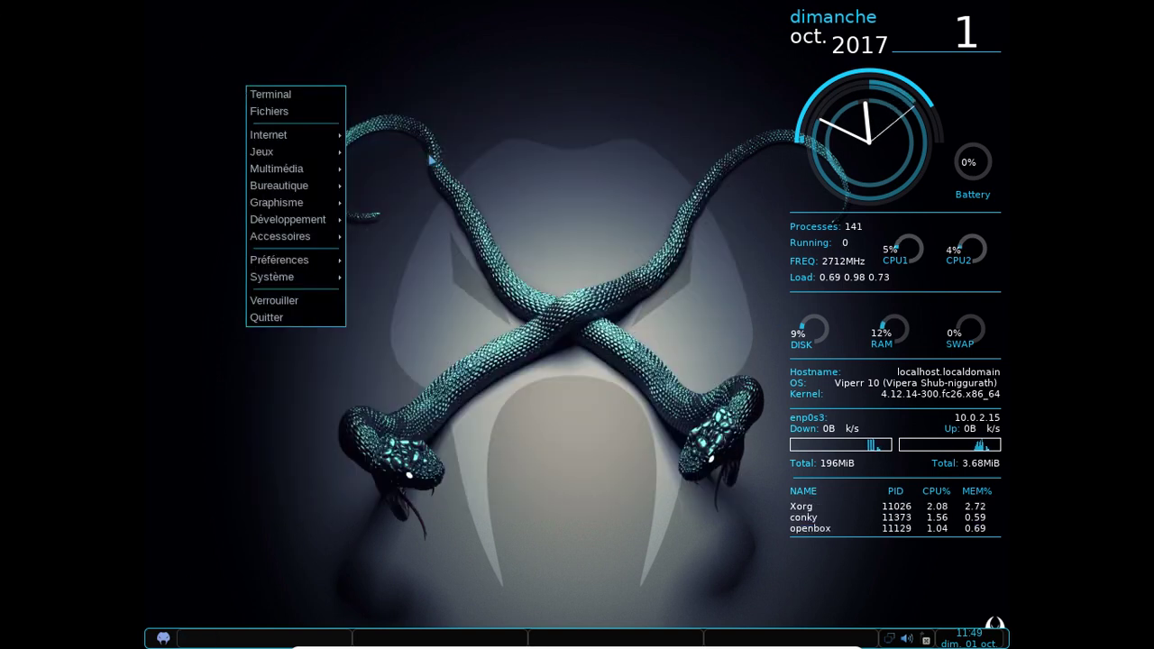
pyautogui.moveTo(324, 281)
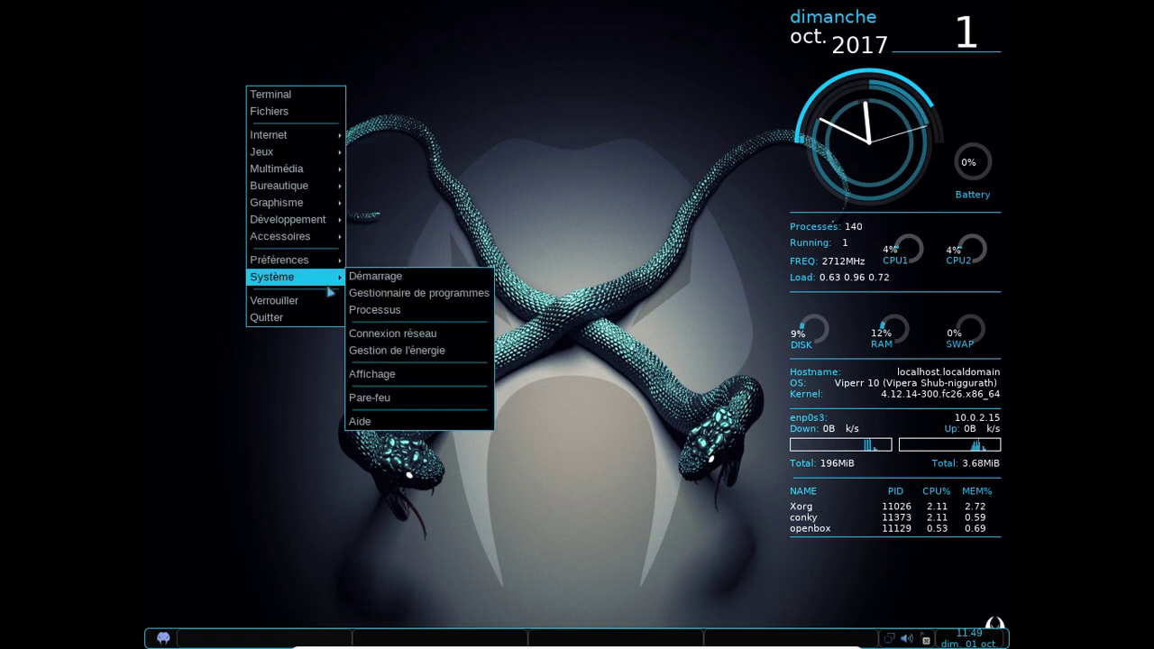
pyautogui.moveTo(394, 272)
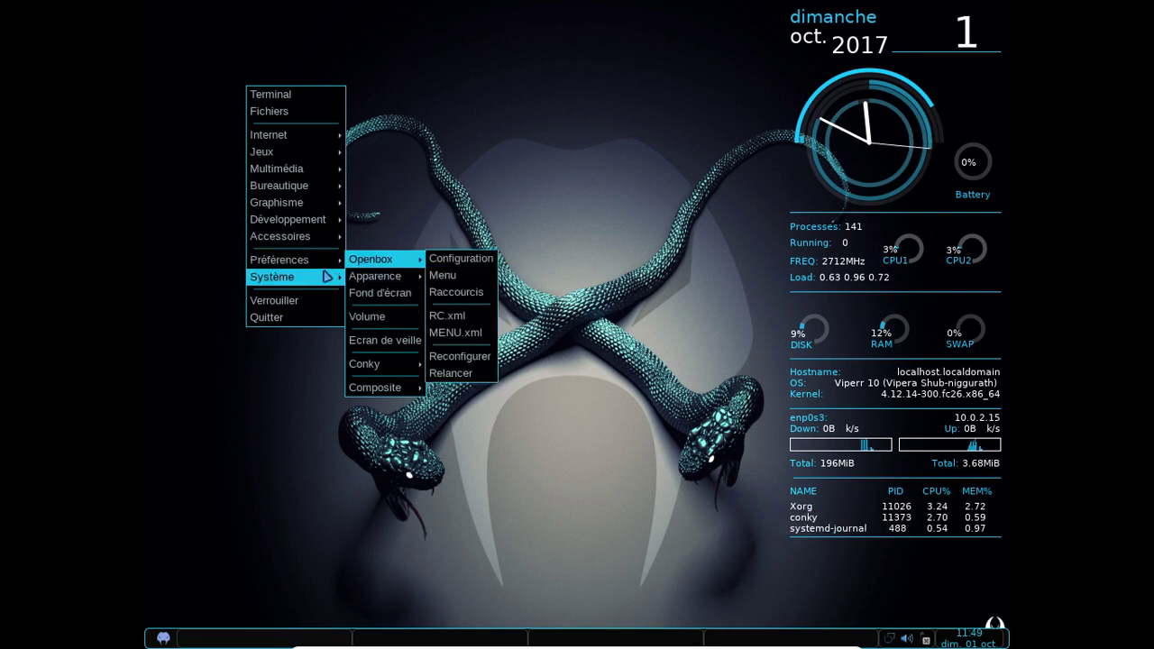
pyautogui.click(394, 295)
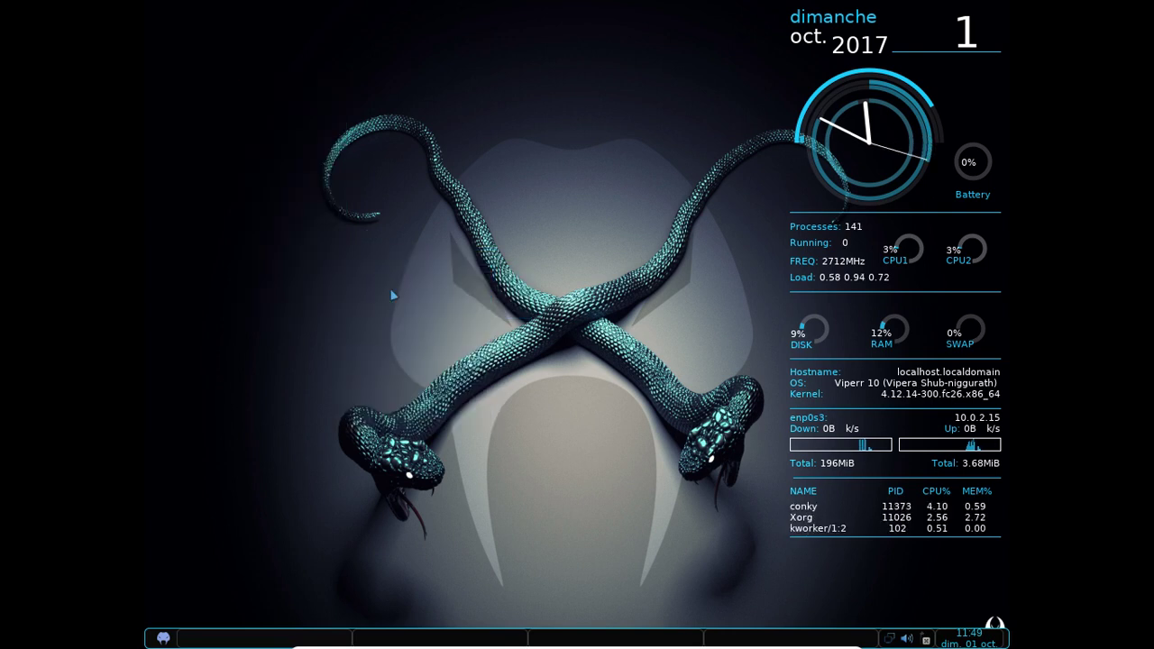
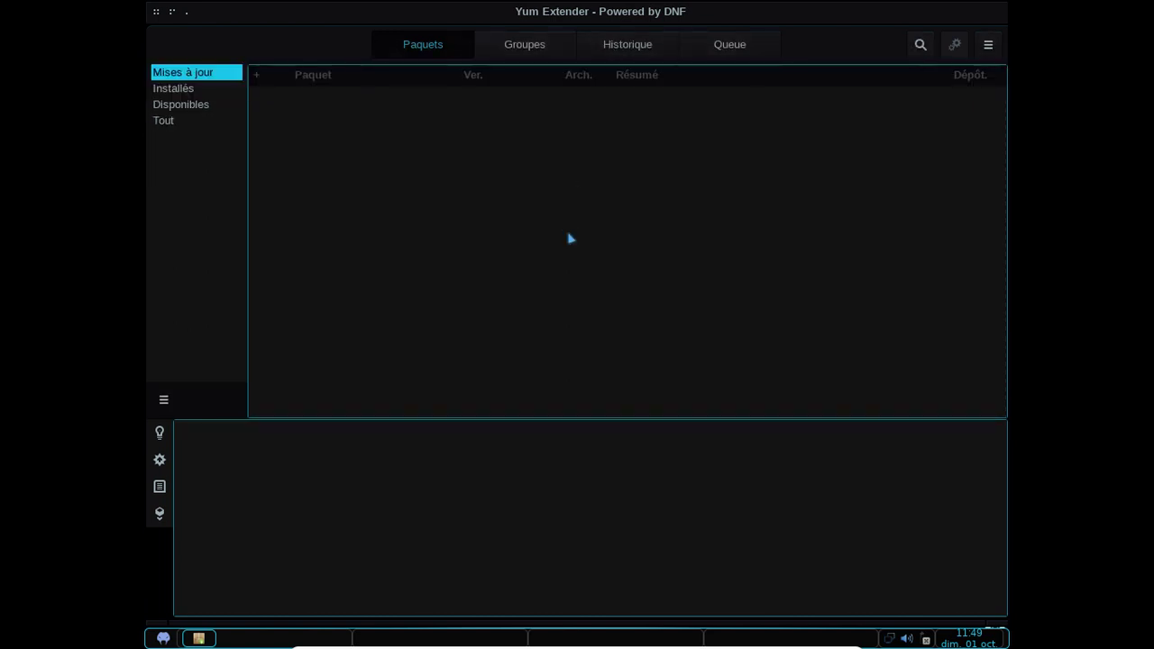
# Step: Search all packages for 'gstreamer-plugins' and scroll through the matching results
pyautogui.click(920, 45)
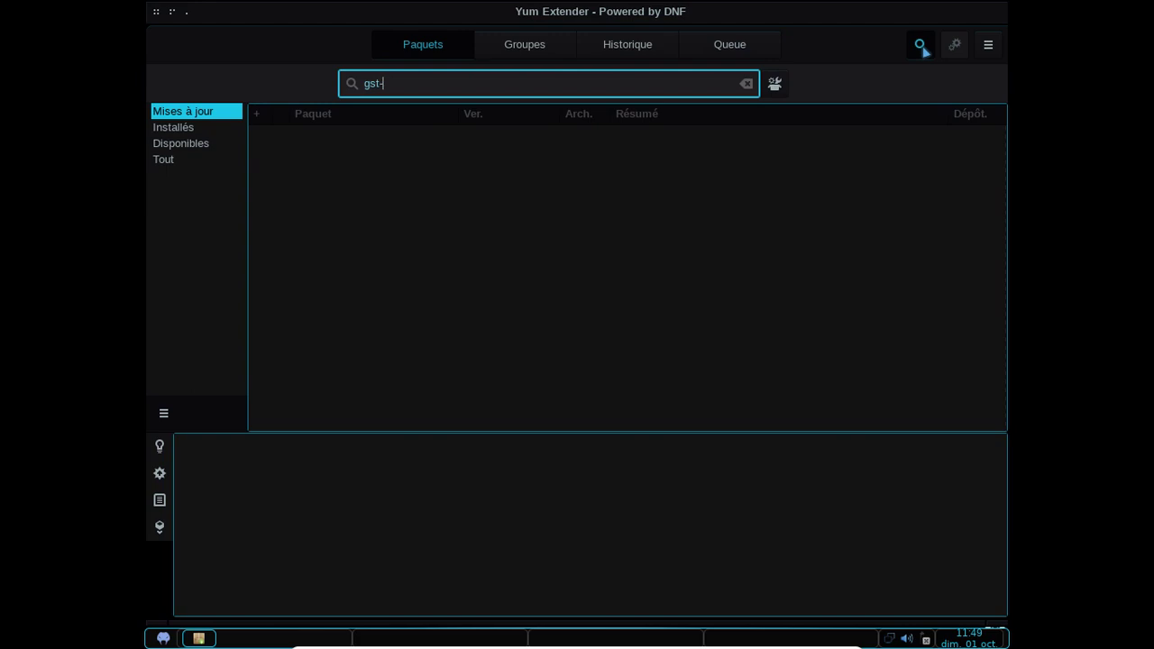
pyautogui.write('gst-plugins')
pyautogui.press('Return')
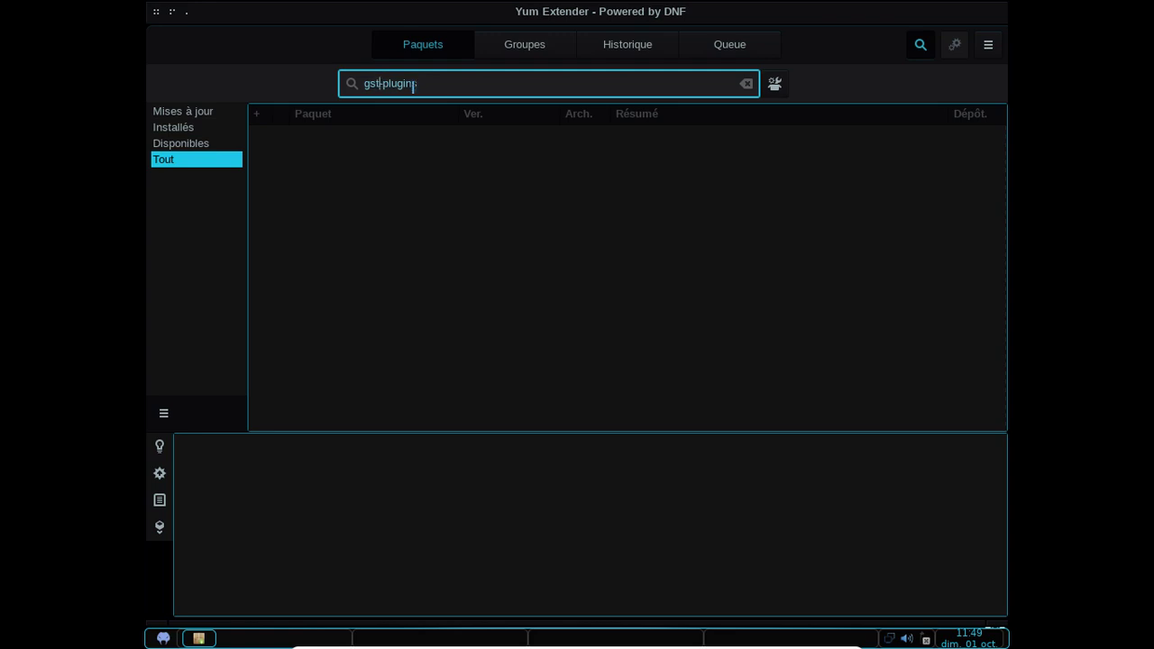
pyautogui.write('reamer')
pyautogui.press('Return')
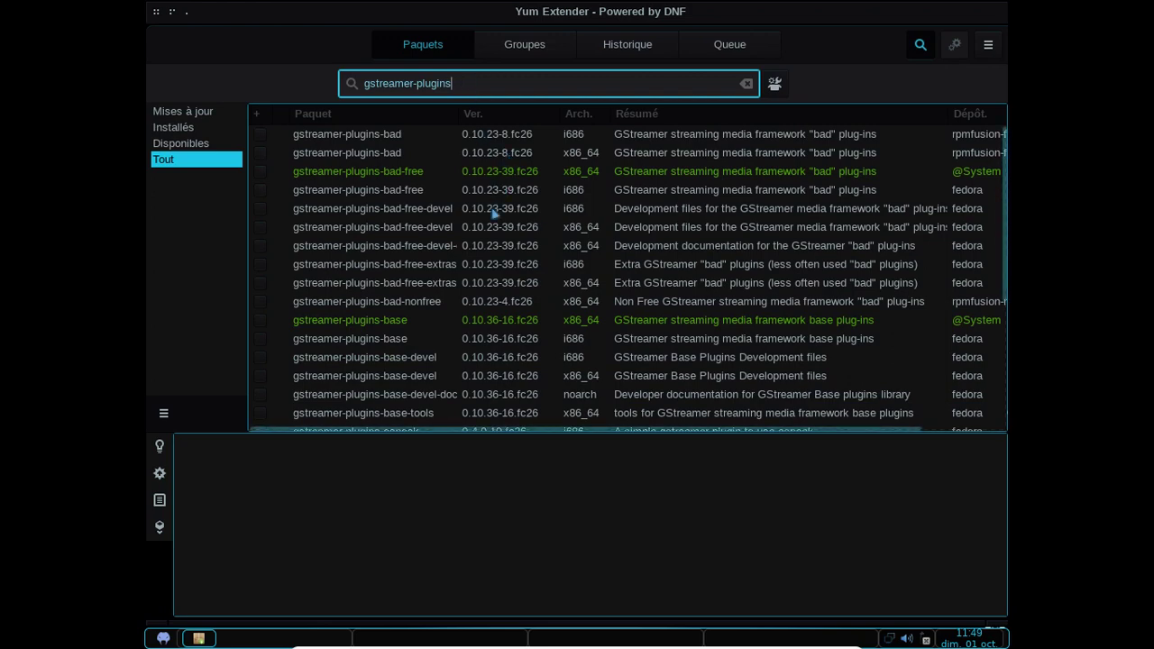
pyautogui.scroll(-4, 476, 298)
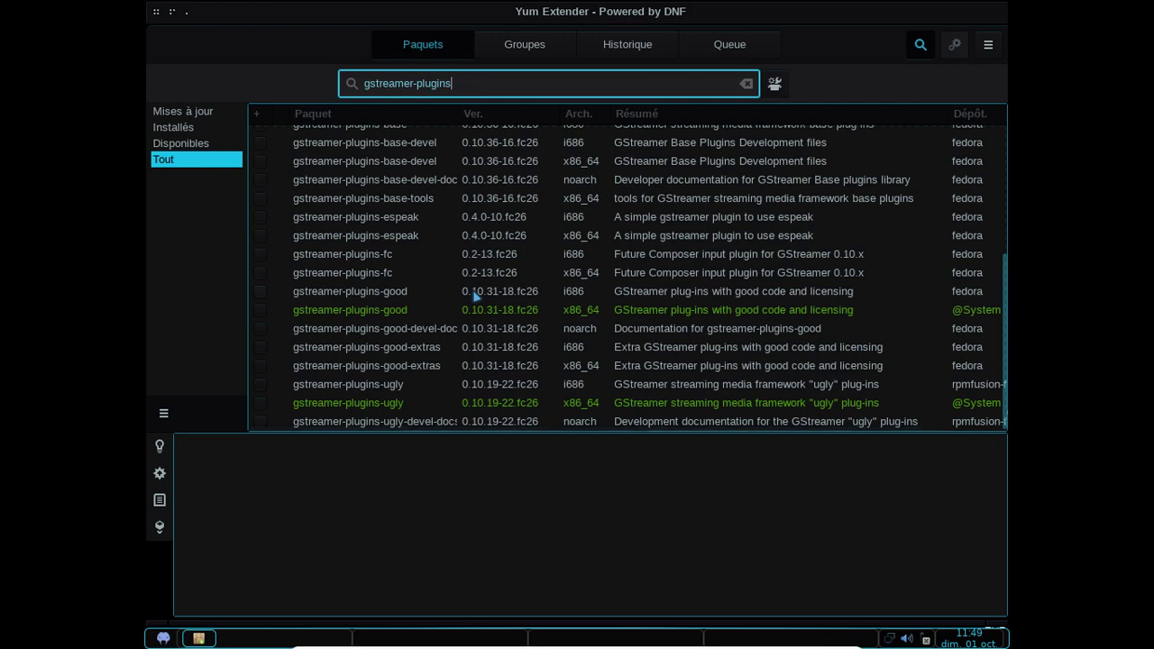
pyautogui.scroll(4, 475, 296)
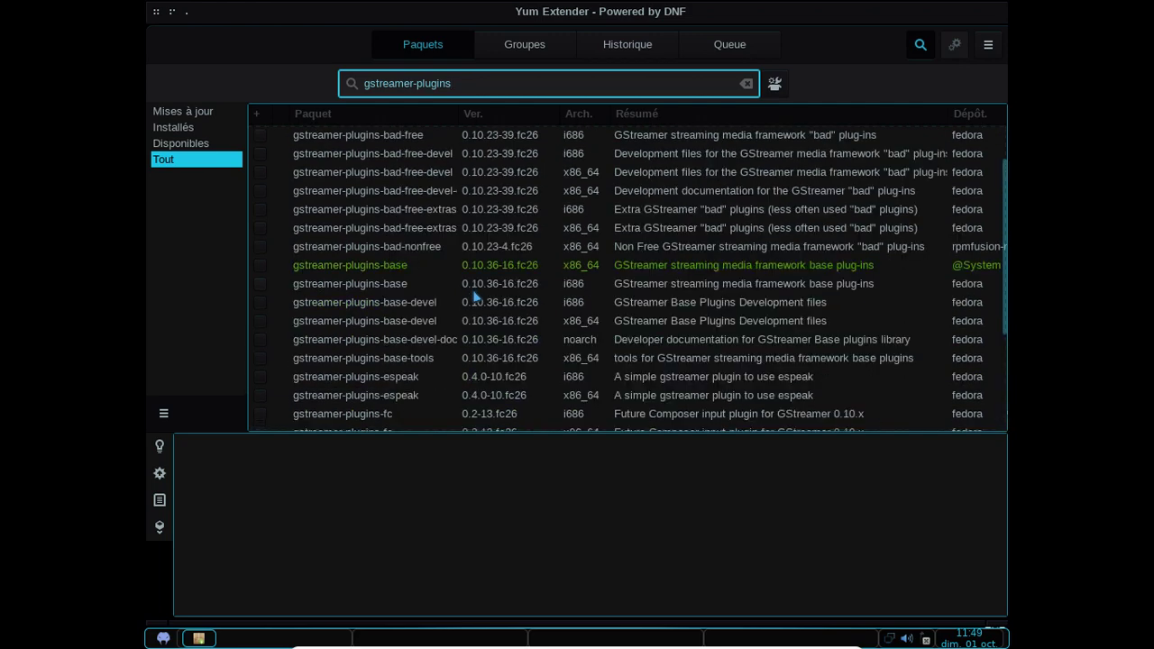
pyautogui.click(413, 83)
# Step: Refine the search to 'gstreamer1-plugins', then mark bad-nonfree and x86_64 ugly for installation
pyautogui.write('1')
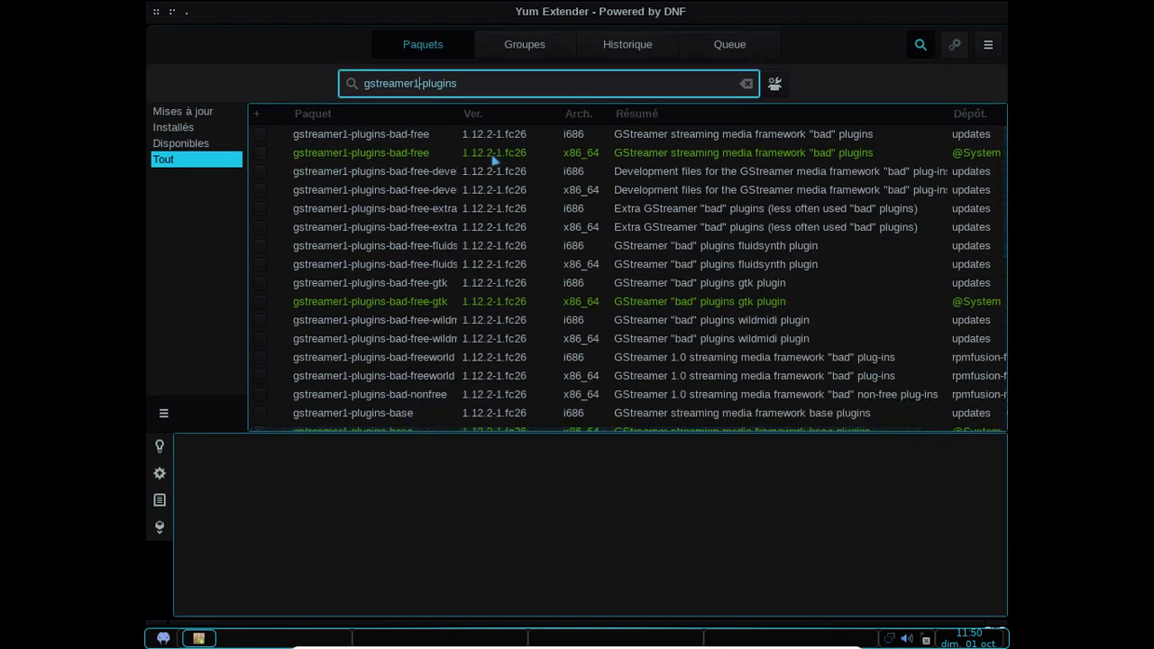
pyautogui.click(260, 396)
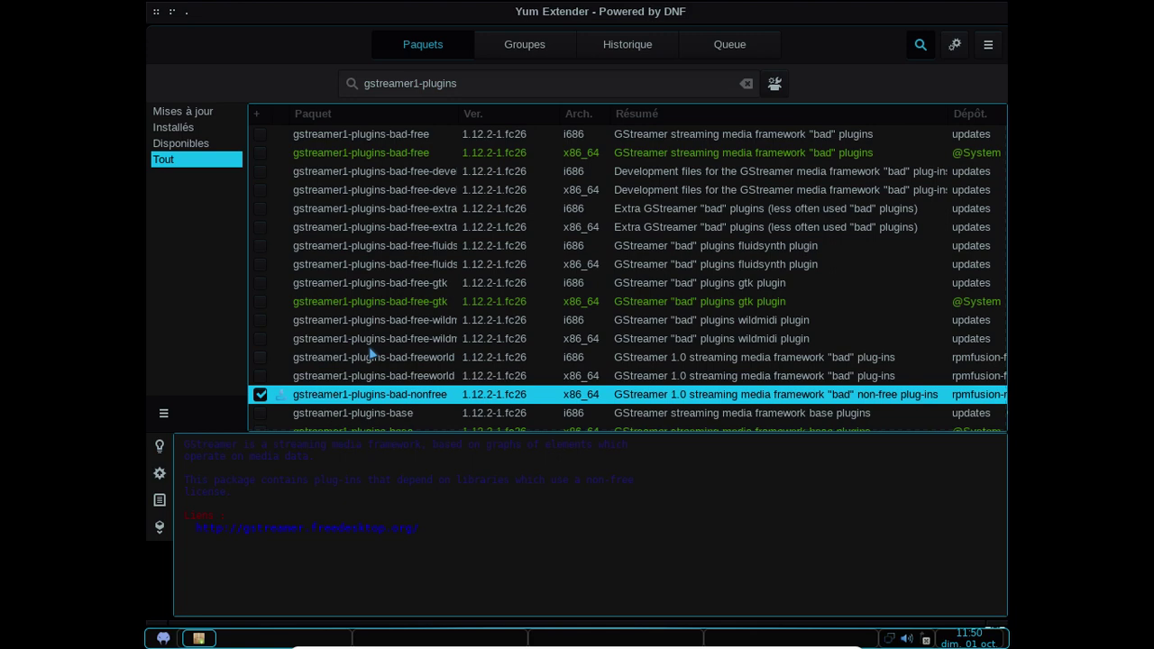
pyautogui.scroll(-6, 371, 354)
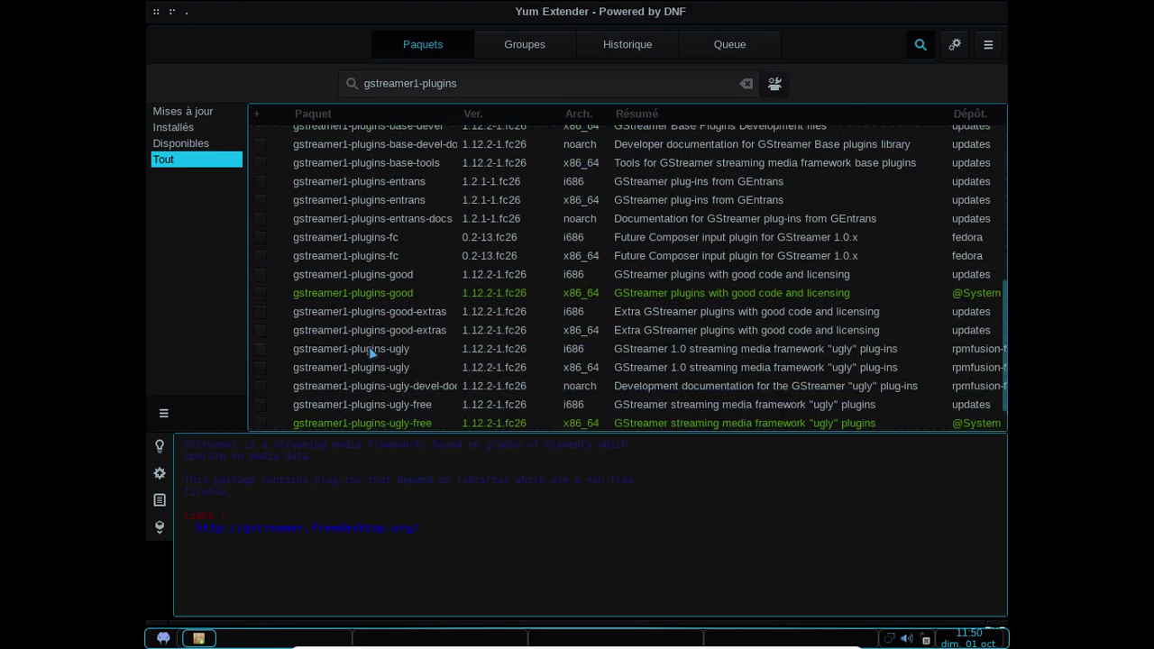
pyautogui.click(261, 349)
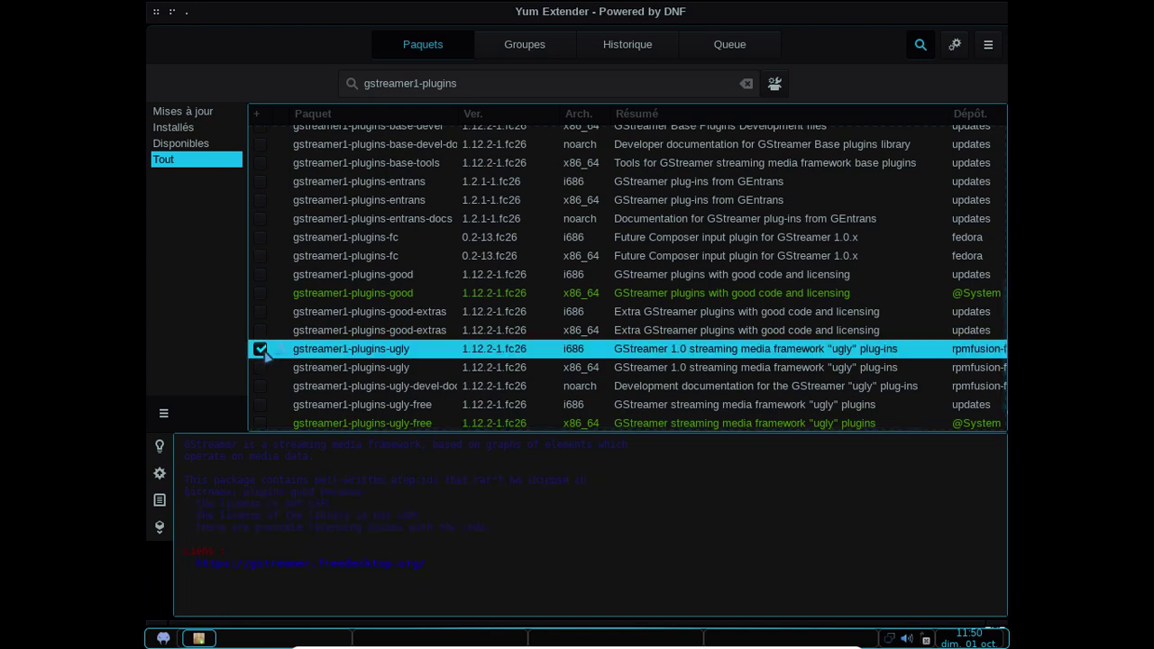
pyautogui.scroll(-1, 369, 358)
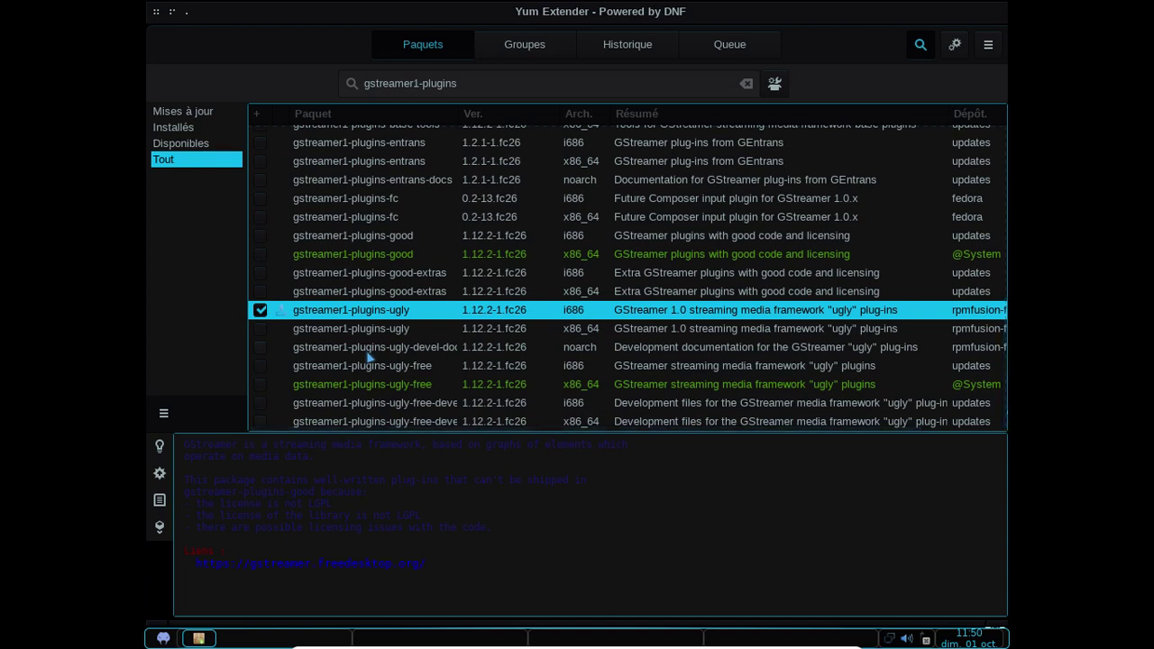
pyautogui.click(260, 311)
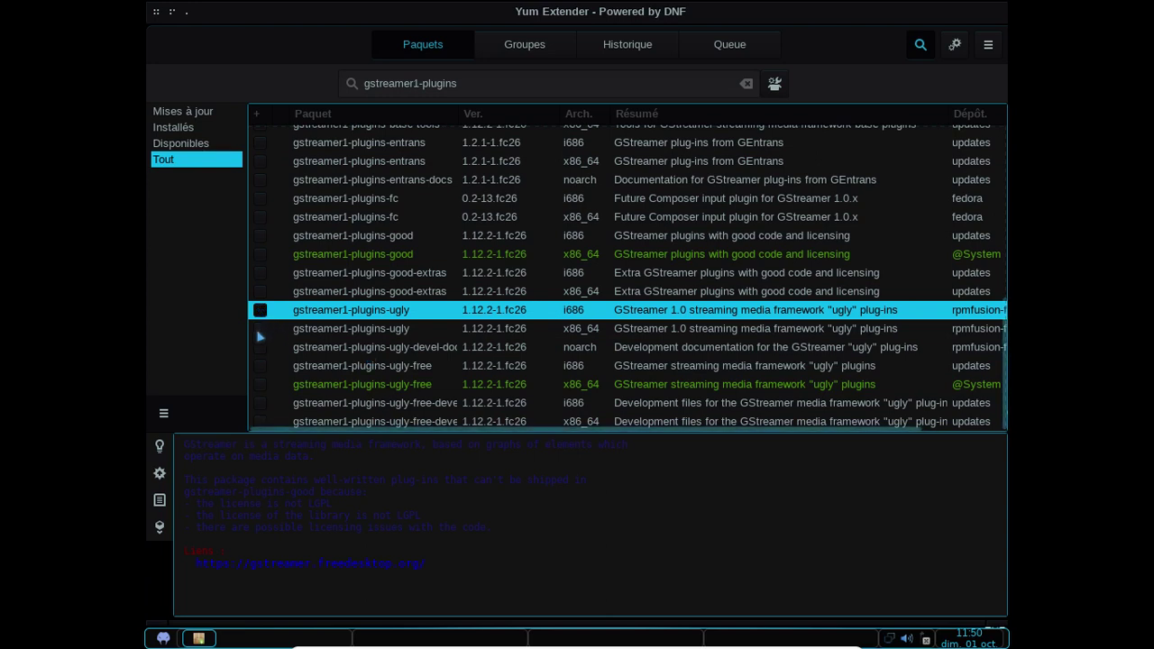
pyautogui.click(260, 330)
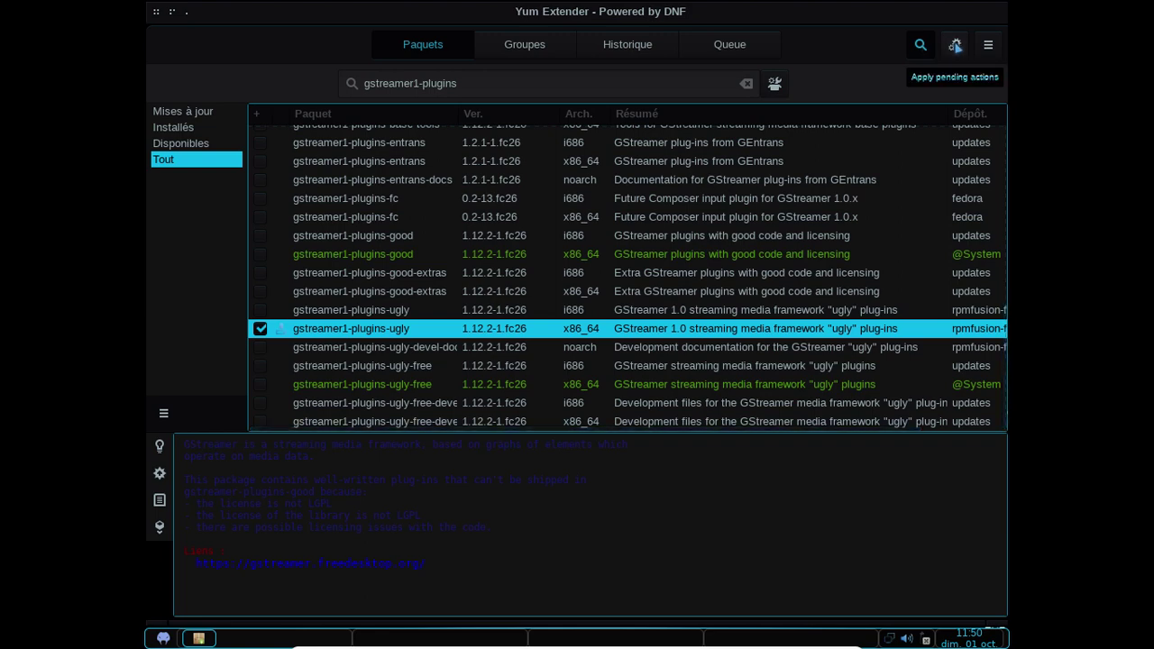
# Step: Mark the x86_64 gstreamer1-plugins-good-extras and bad-free-extras packages for installation
pyautogui.scroll(6, 686, 237)
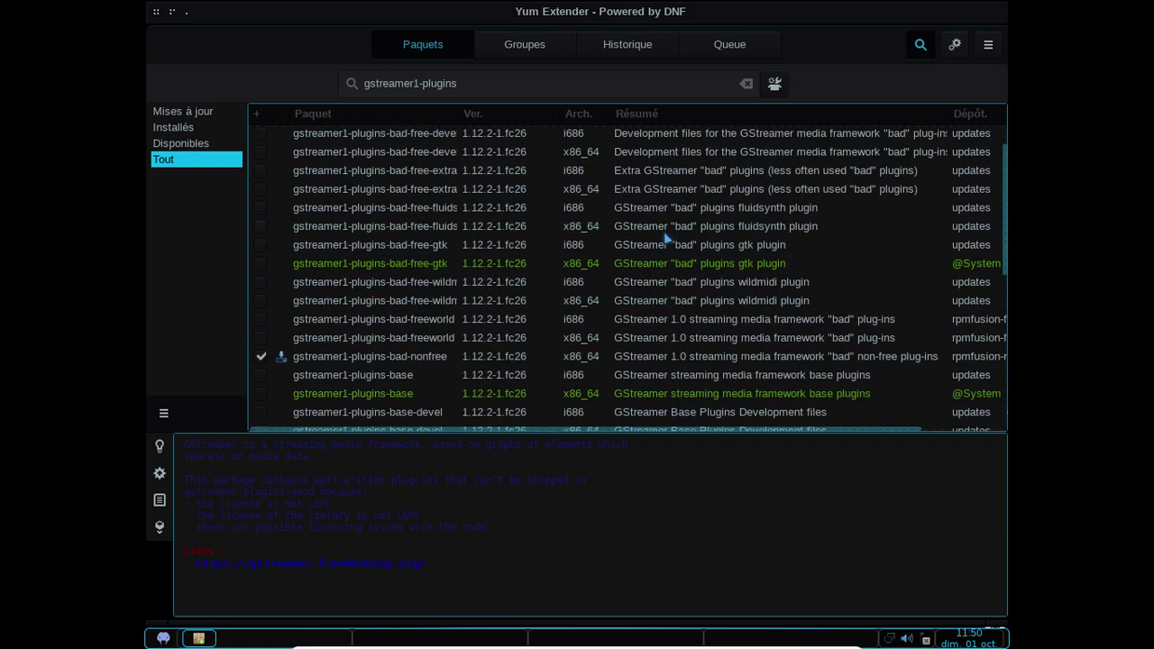
pyautogui.scroll(-6, 666, 237)
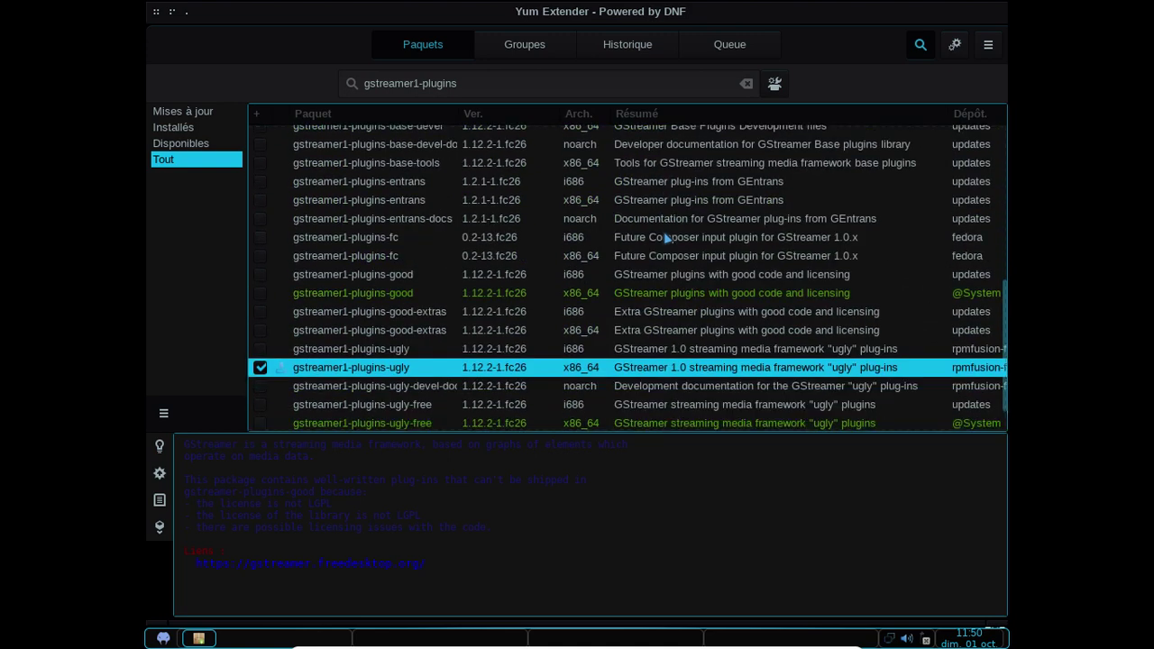
pyautogui.scroll(-1, 666, 237)
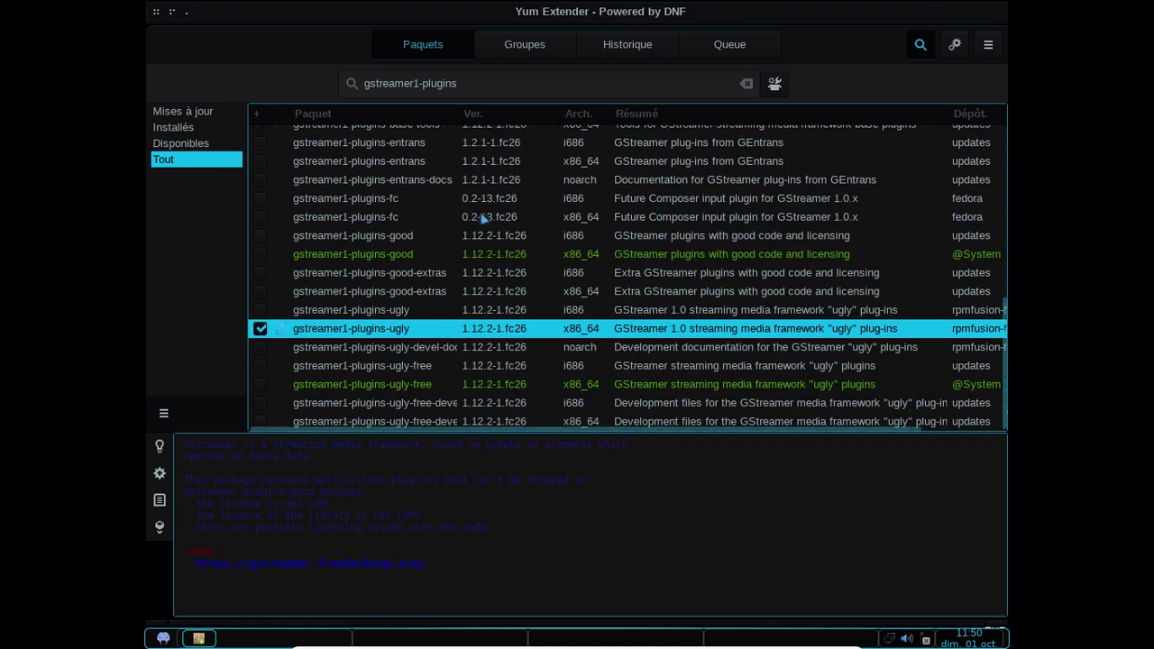
pyautogui.click(262, 292)
pyautogui.scroll(2, 424, 279)
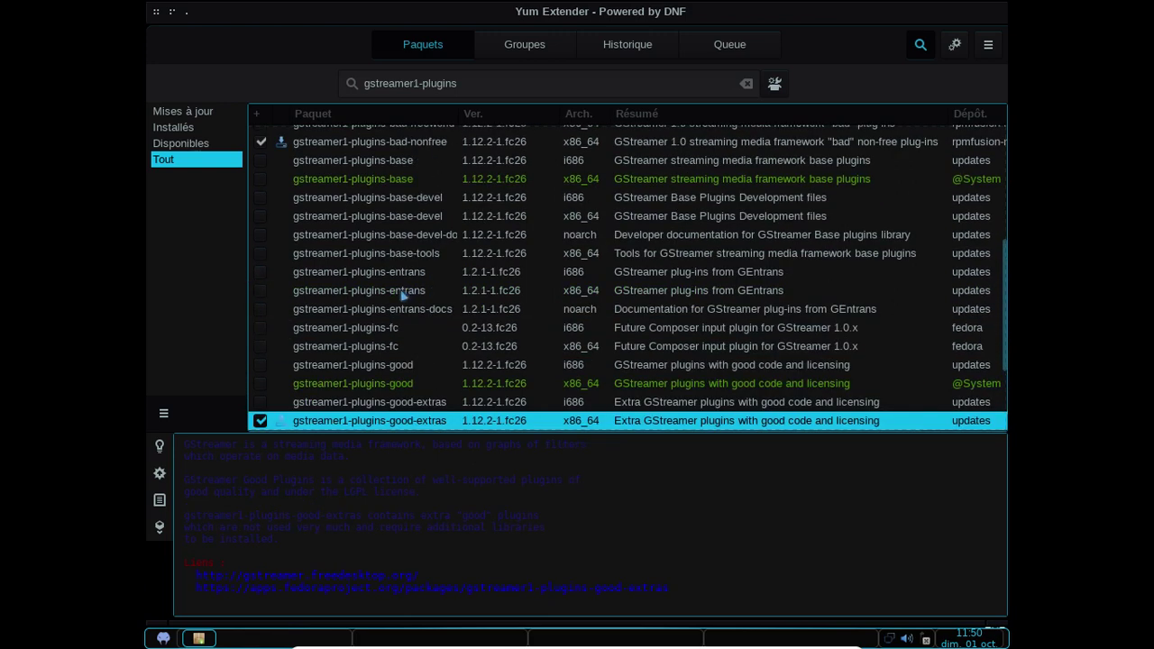
pyautogui.scroll(5, 385, 291)
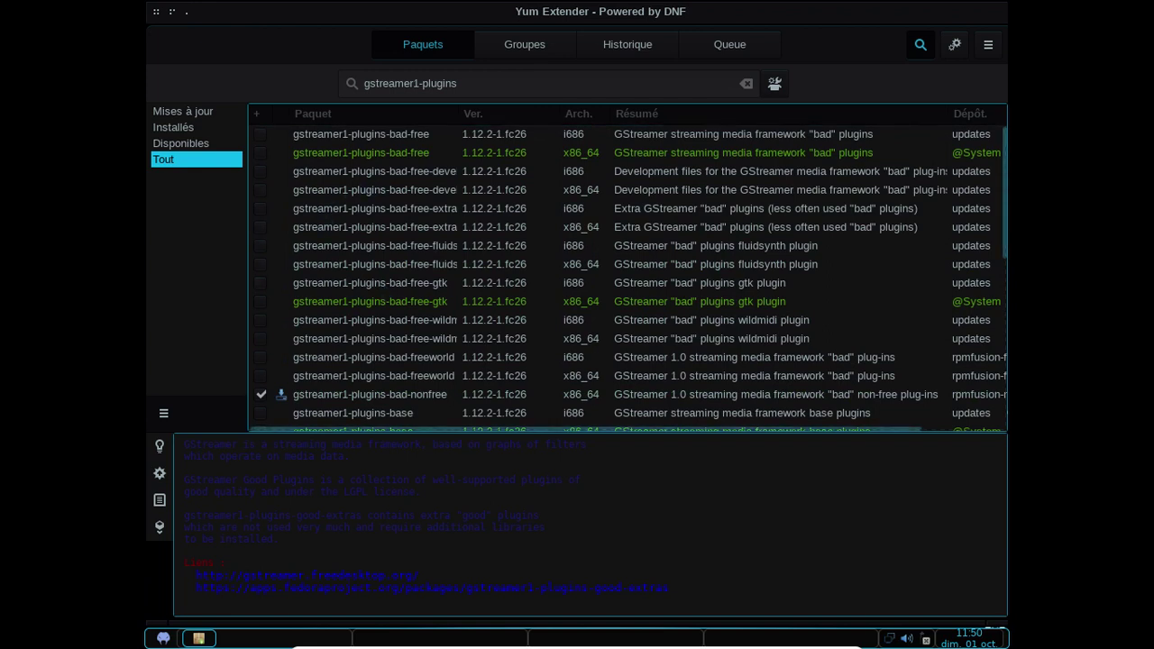
pyautogui.click(261, 228)
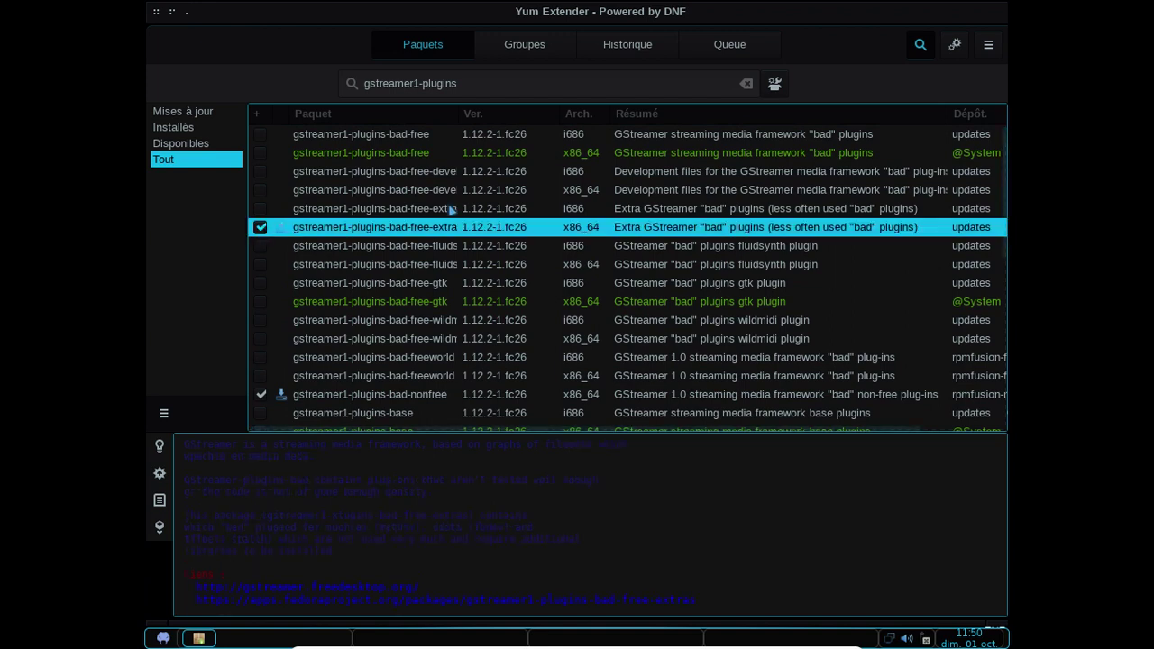
# Step: Apply the queued installs, authorise with the account password, and accept the RPM Fusion nonfree key
pyautogui.click(955, 47)
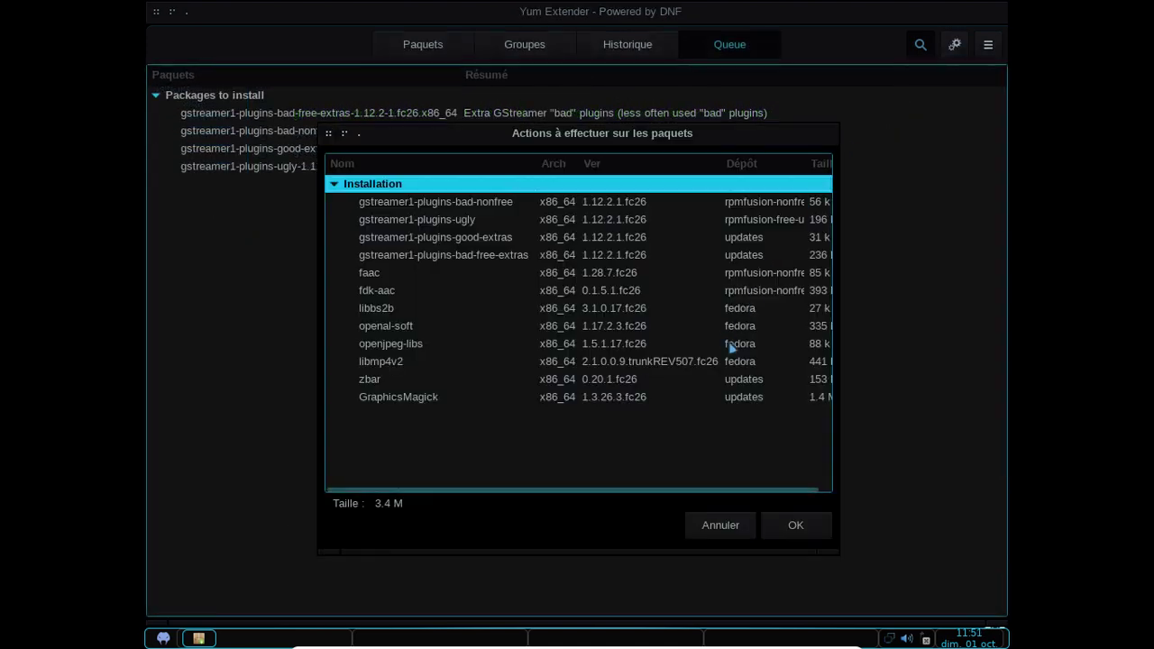
pyautogui.click(796, 526)
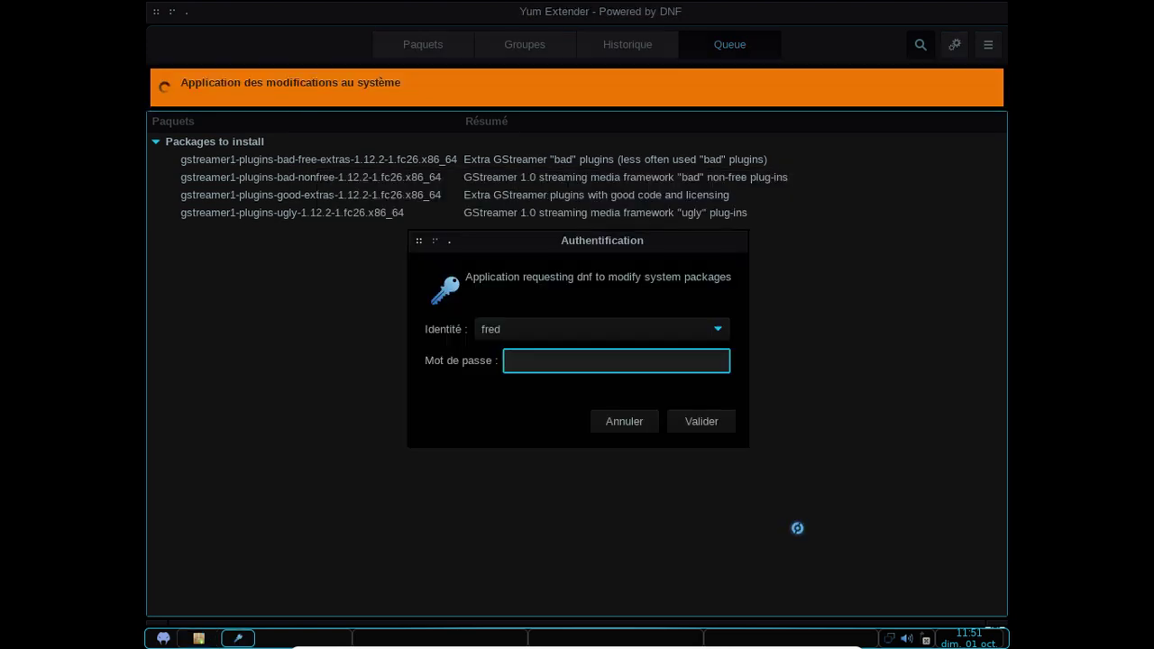
pyautogui.write('*******')
pyautogui.press('Return')
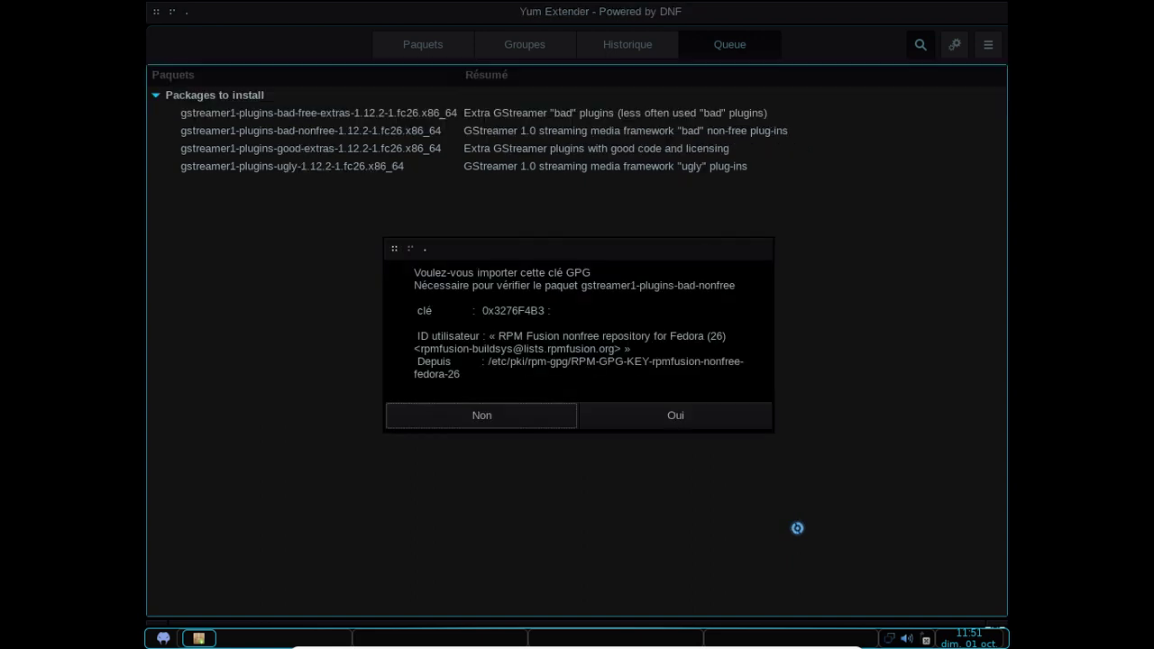
pyautogui.click(691, 415)
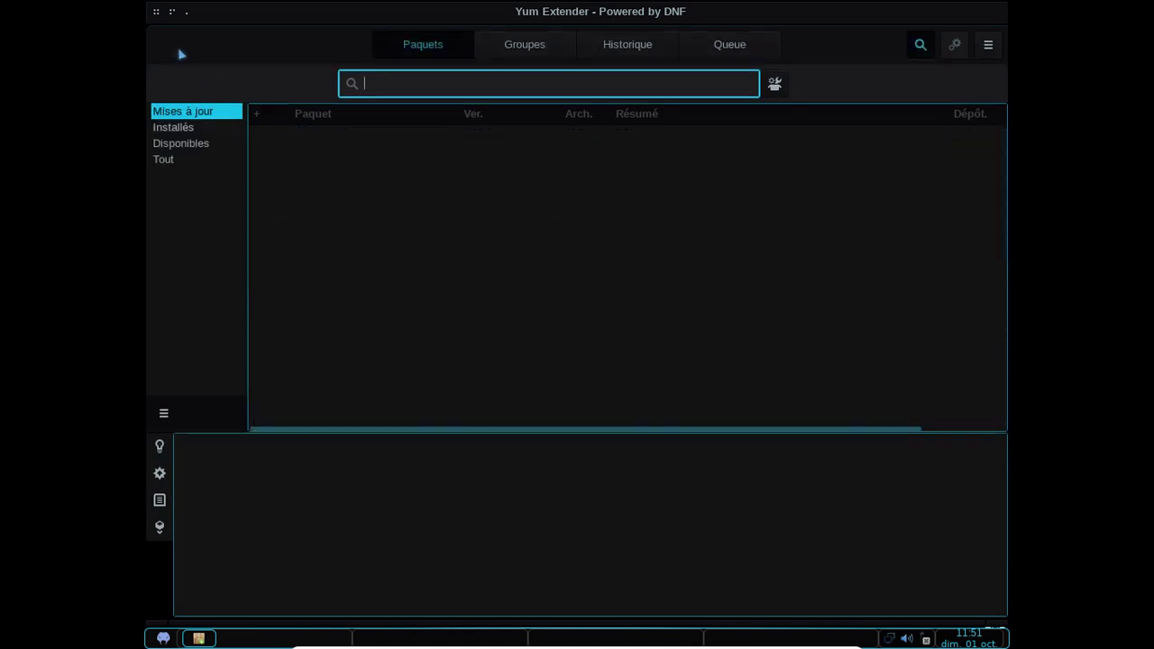
# Step: Close Yum Extender, launch Quod Libet, play track one, then skip to the next track
pyautogui.click(156, 12)
pyautogui.rightClick(375, 98)
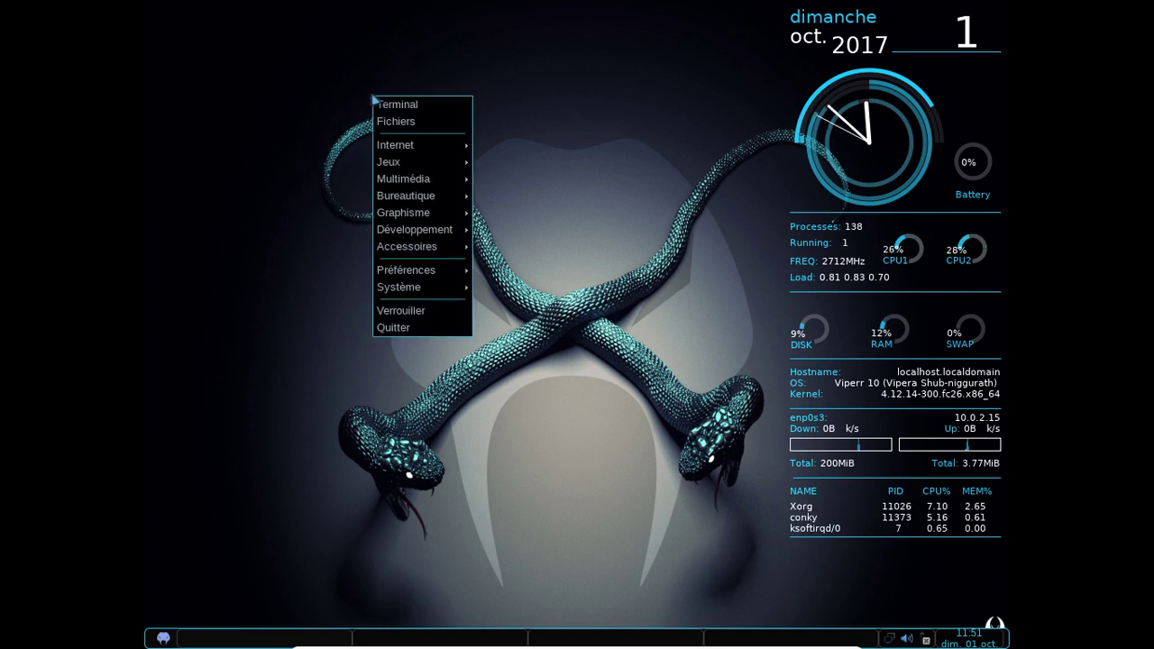
pyautogui.moveTo(407, 182)
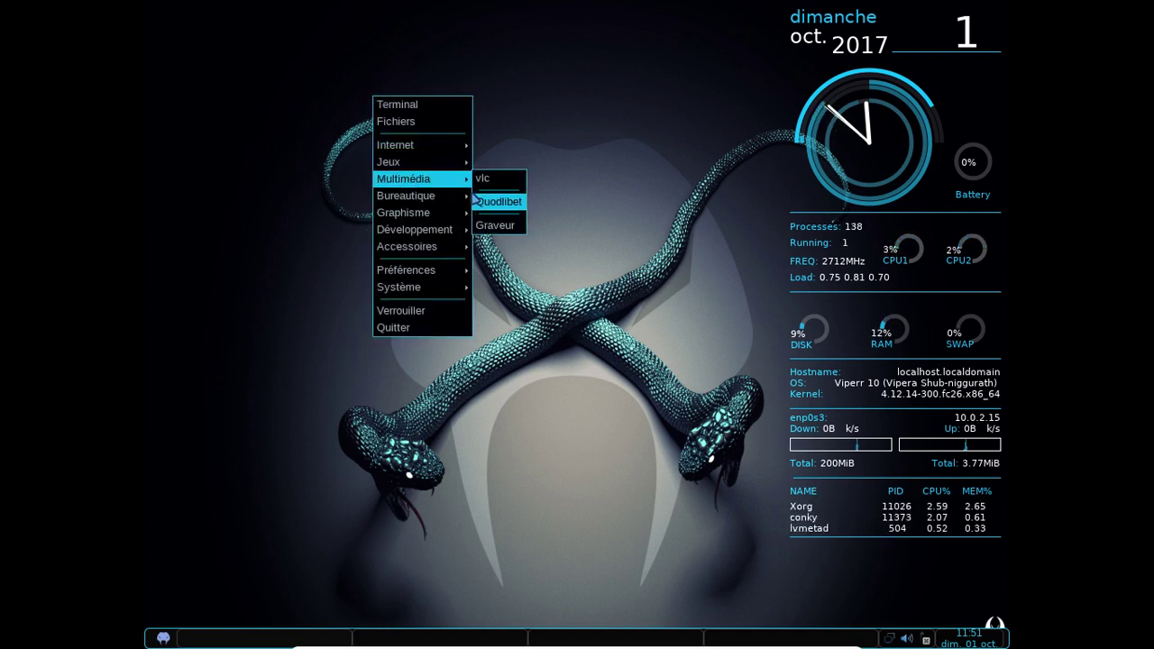
pyautogui.click(477, 202)
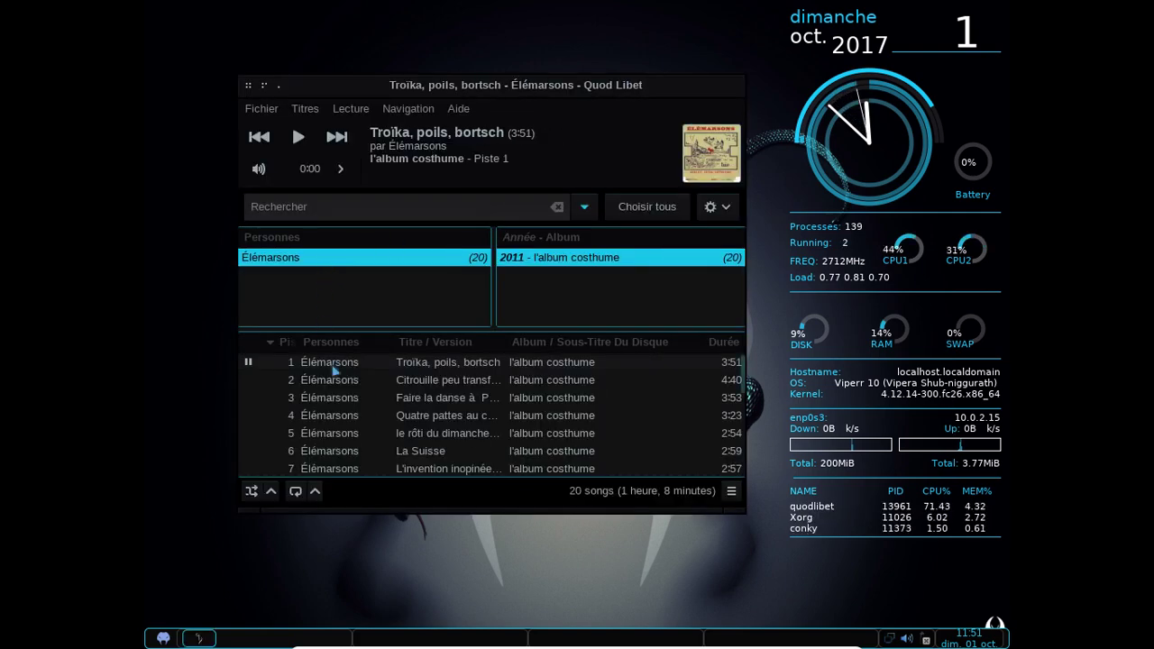
pyautogui.click(332, 364)
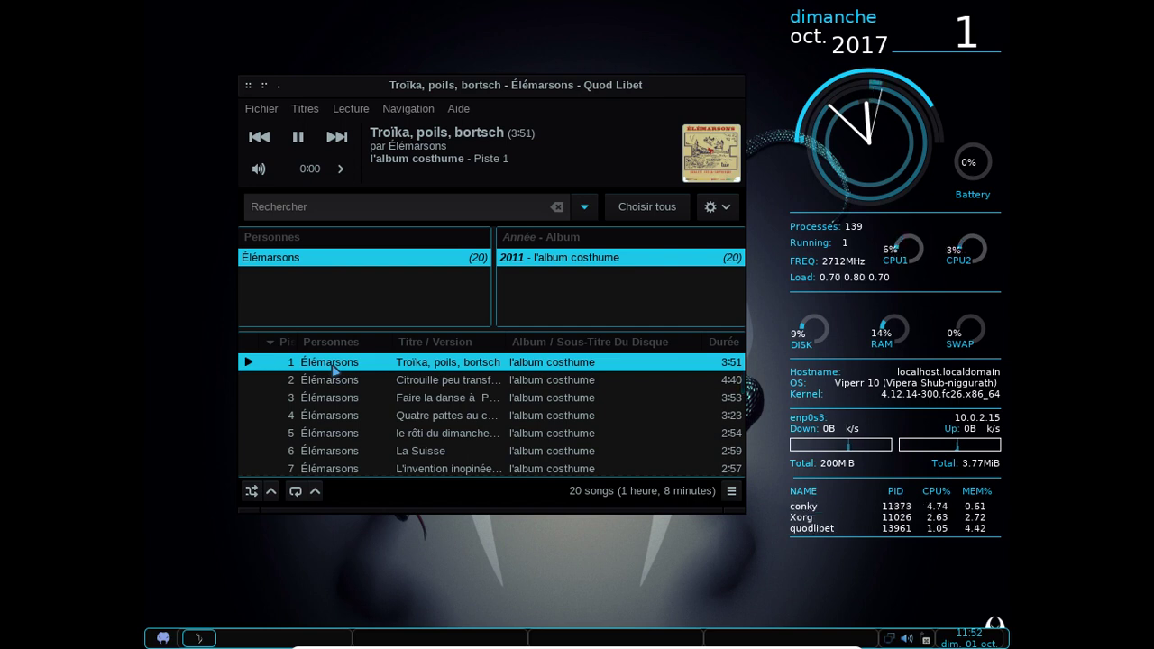
pyautogui.click(340, 139)
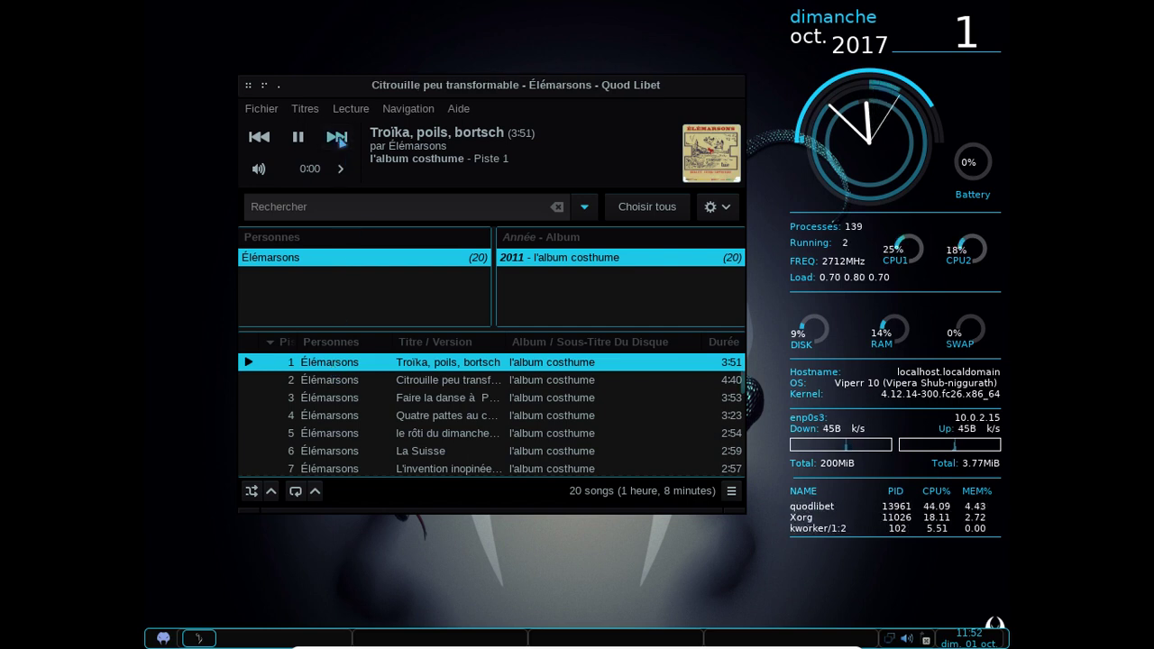
pyautogui.click(344, 385)
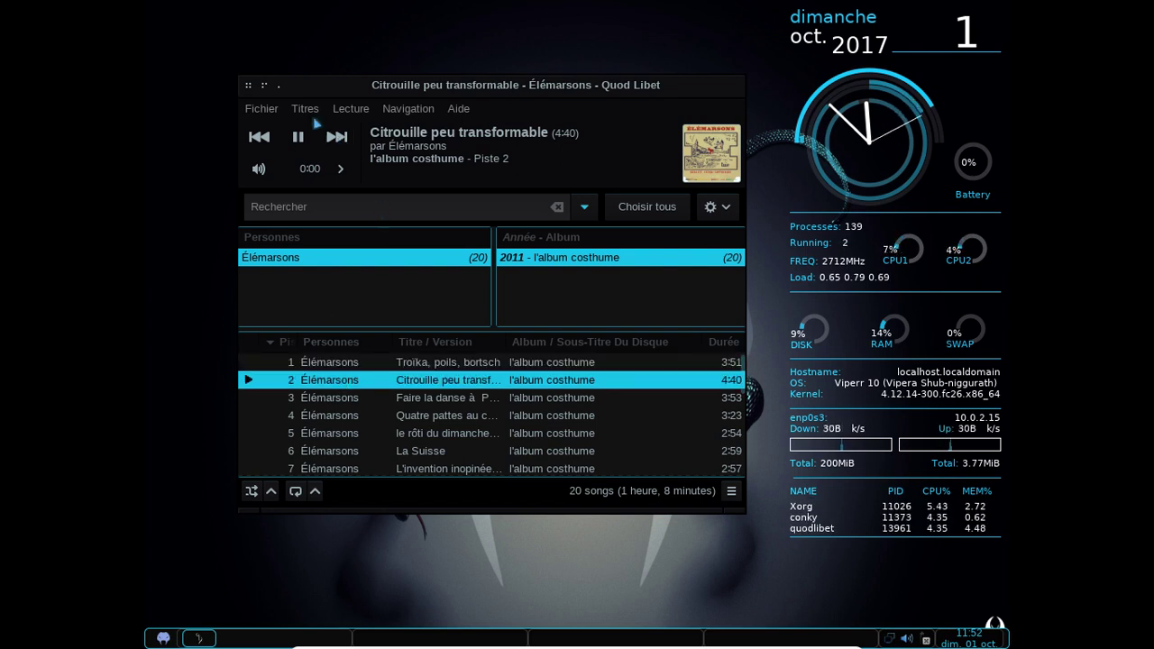
# Step: Quit Quod Libet and launch VLC from the desktop Multimédia menu
pyautogui.click(262, 108)
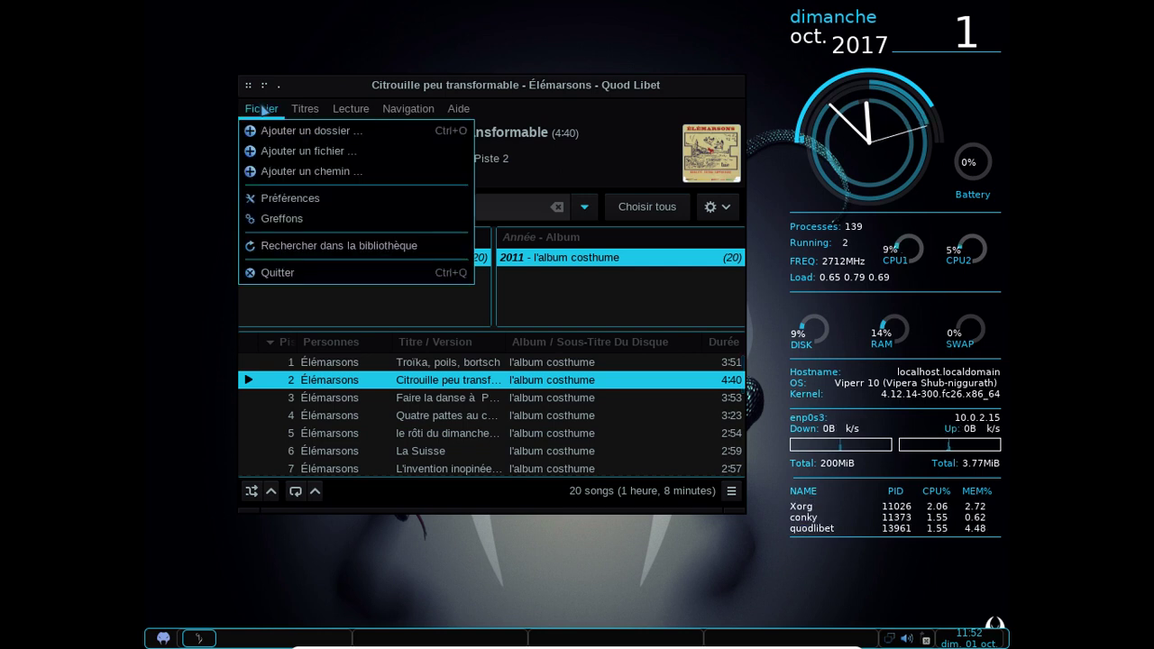
pyautogui.click(280, 273)
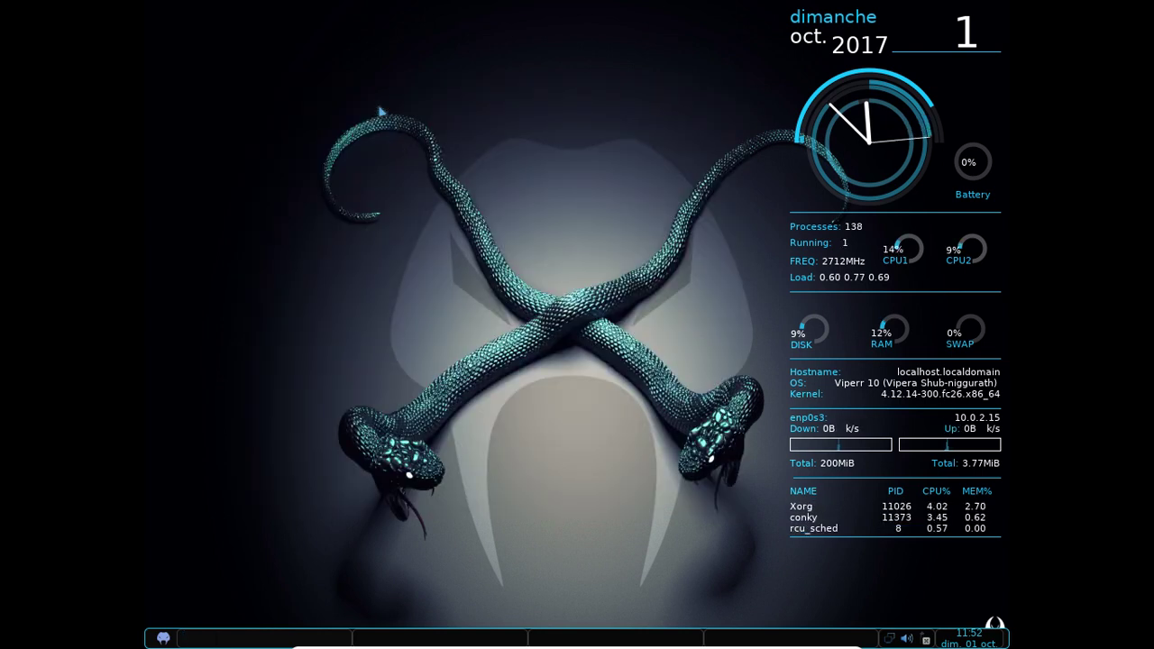
pyautogui.rightClick(379, 108)
pyautogui.moveTo(422, 187)
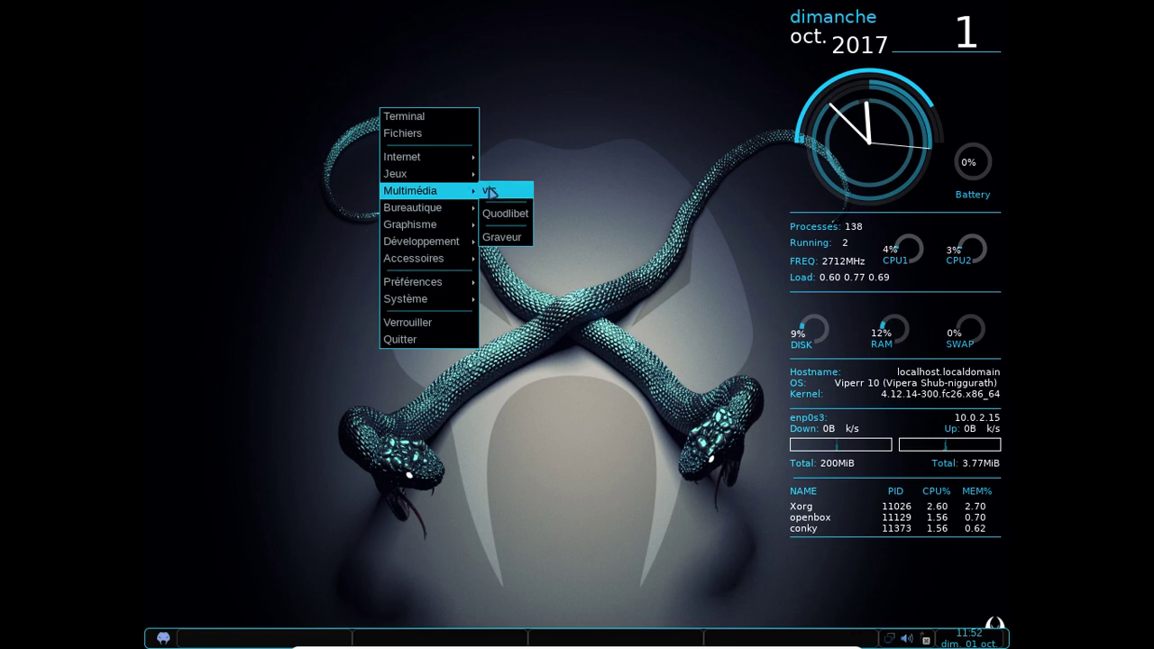
pyautogui.click(492, 191)
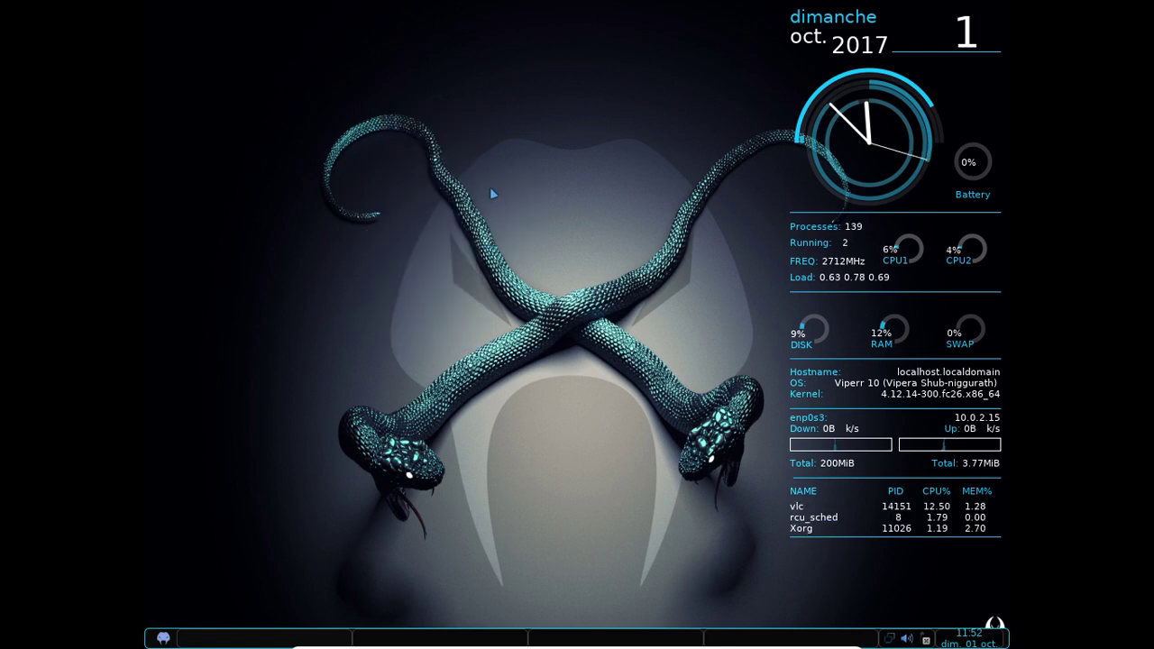